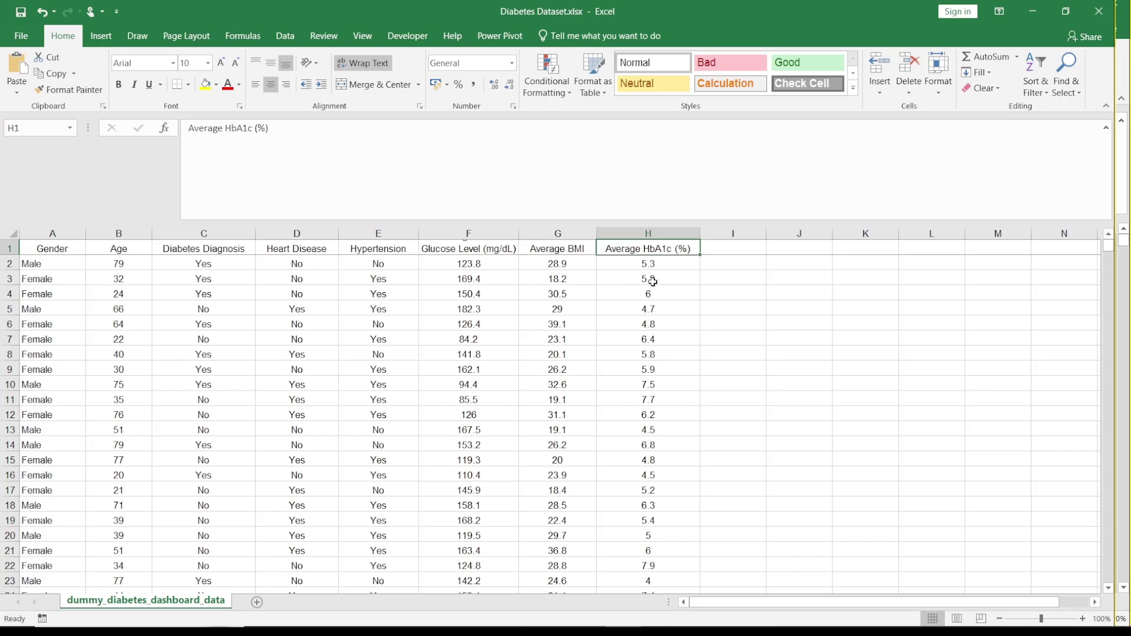
{"action": "left_click", "coordinate": [732, 261]}
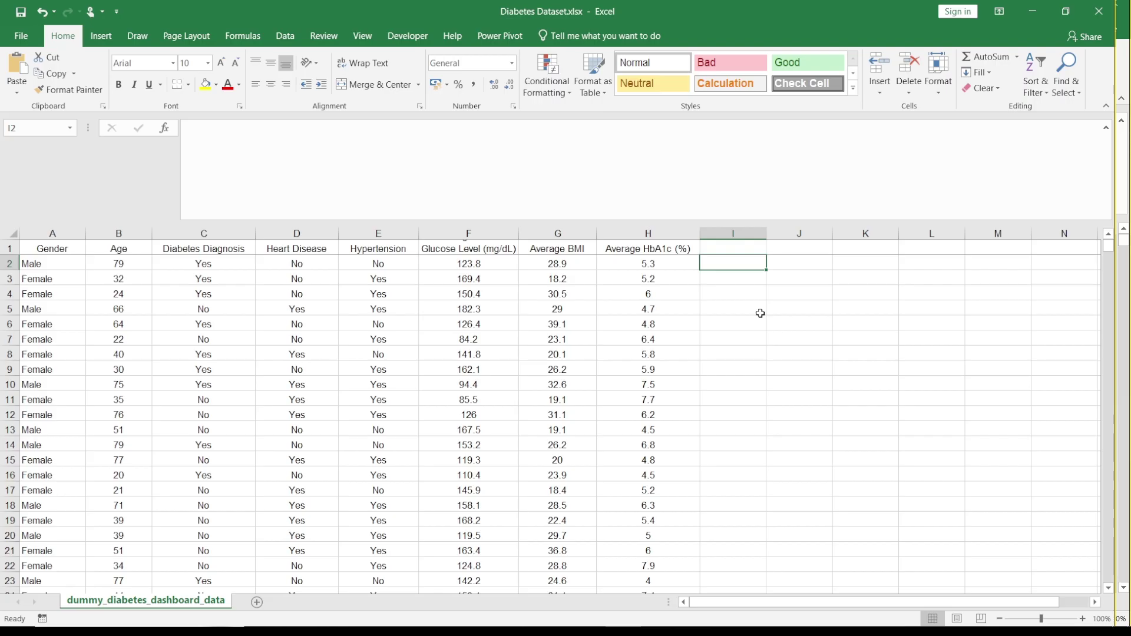
{"action": "left_click", "coordinate": [782, 261]}
{"action": "key", "text": "Left"}
{"action": "key", "text": "Up"}
{"action": "key", "text": "Down"}
{"action": "key", "text": "Up"}
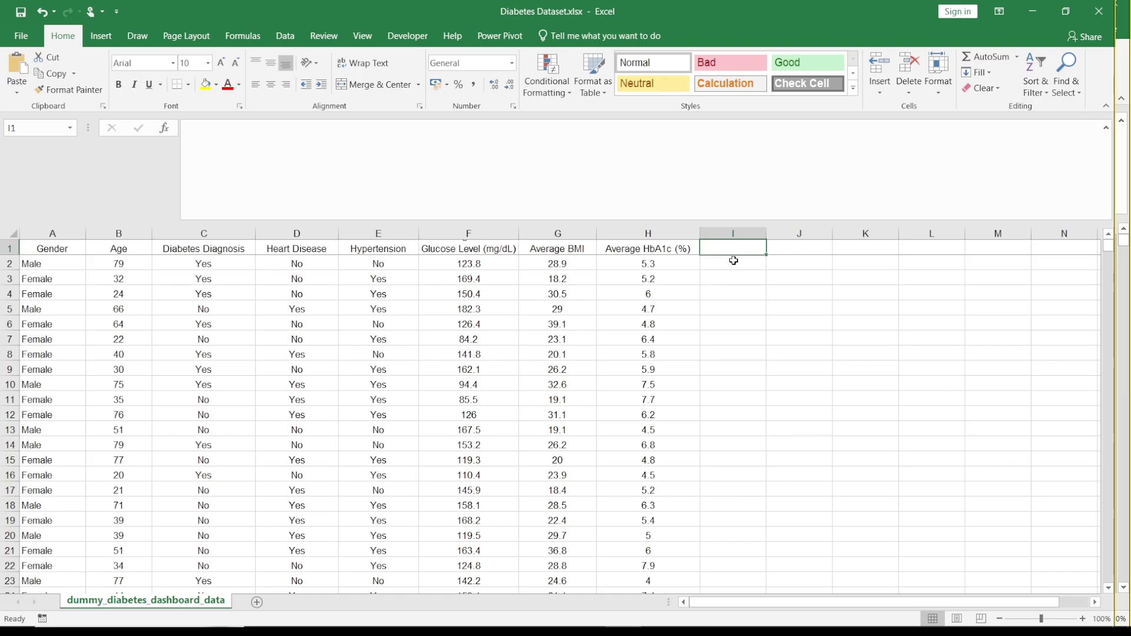
Step: Enter the formula =F1 in cell J1 to reference the blood glucose header
{"action": "key", "text": "Right"}
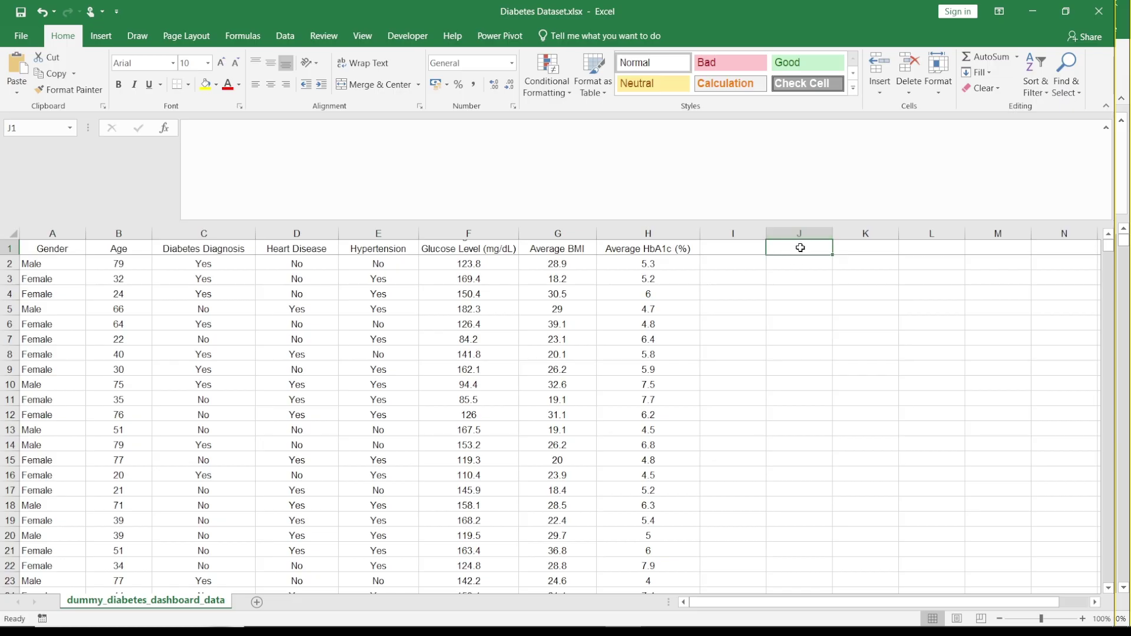
{"action": "type", "text": "="}
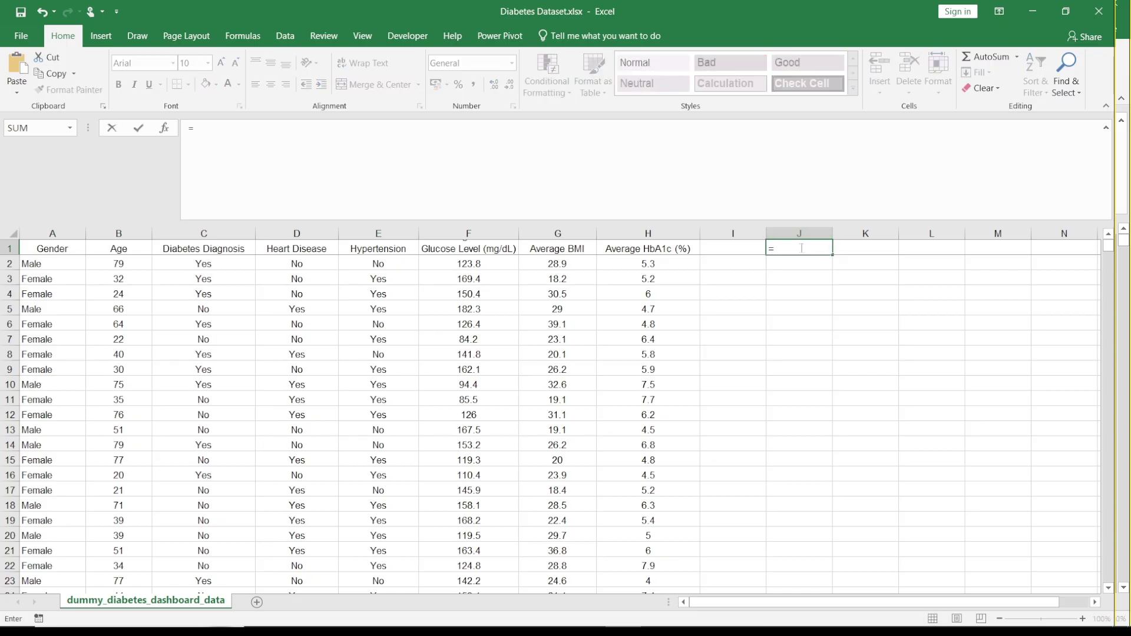
{"action": "left_click", "coordinate": [473, 249]}
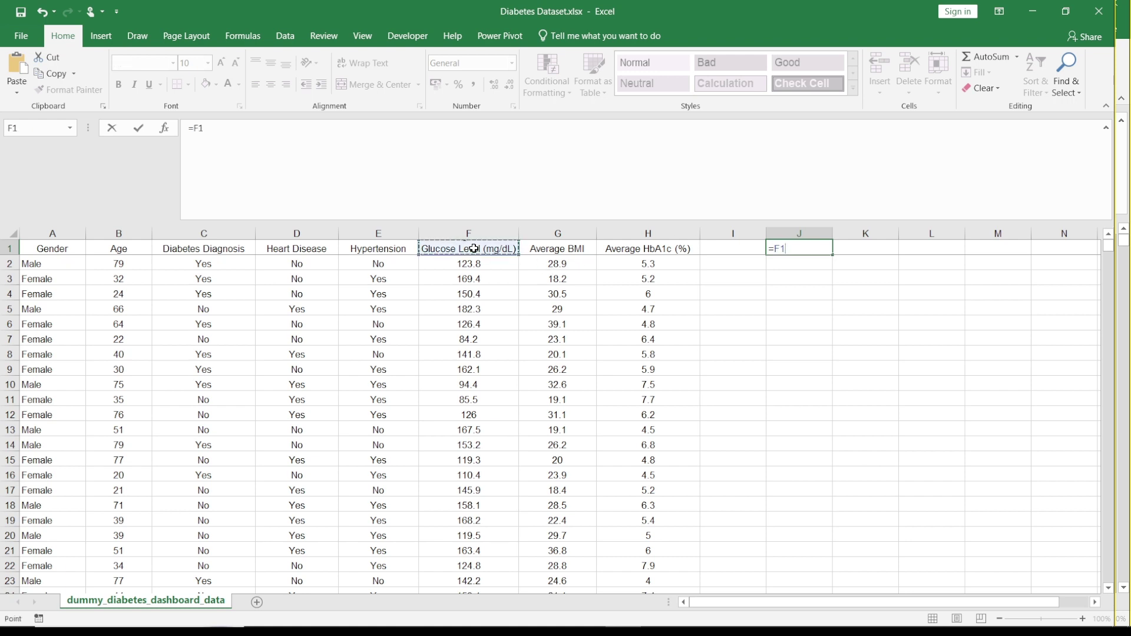
{"action": "key", "text": "Return"}
{"action": "key", "text": "Up"}
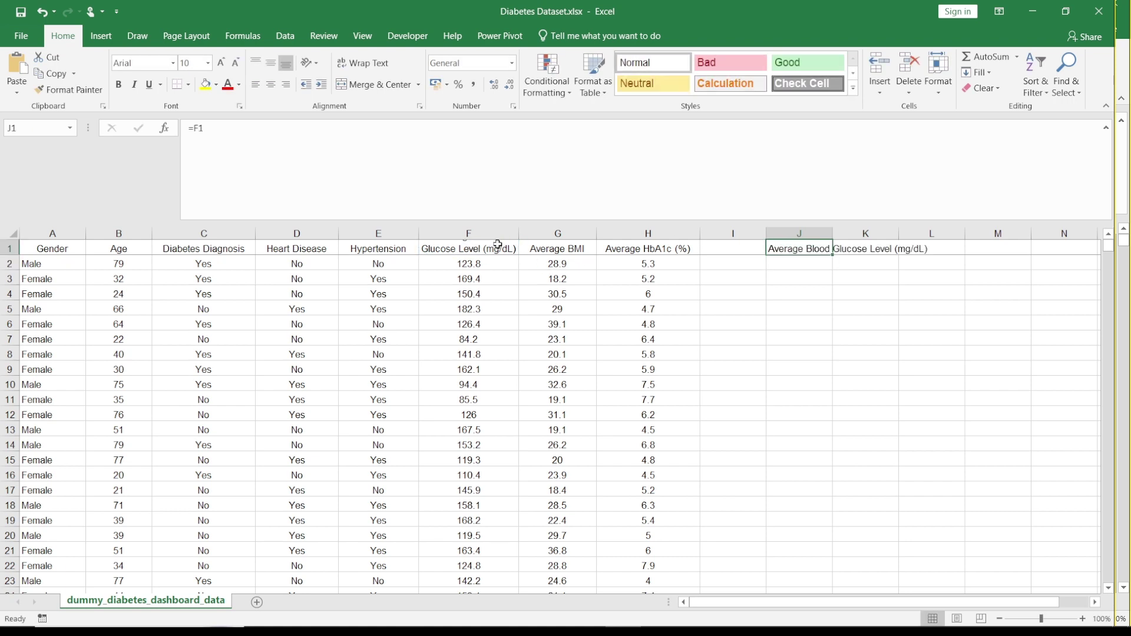
Step: Apply text wrapping to all cells of the diabetes data sheet
{"action": "key", "text": "ctrl+a"}
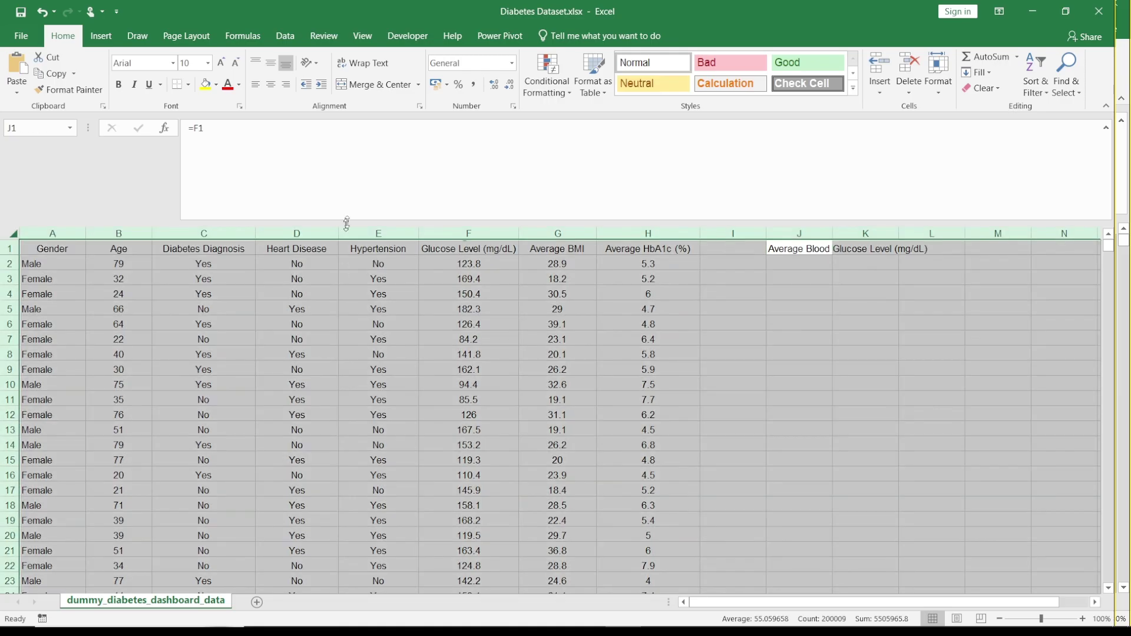
{"action": "left_click", "coordinate": [365, 63]}
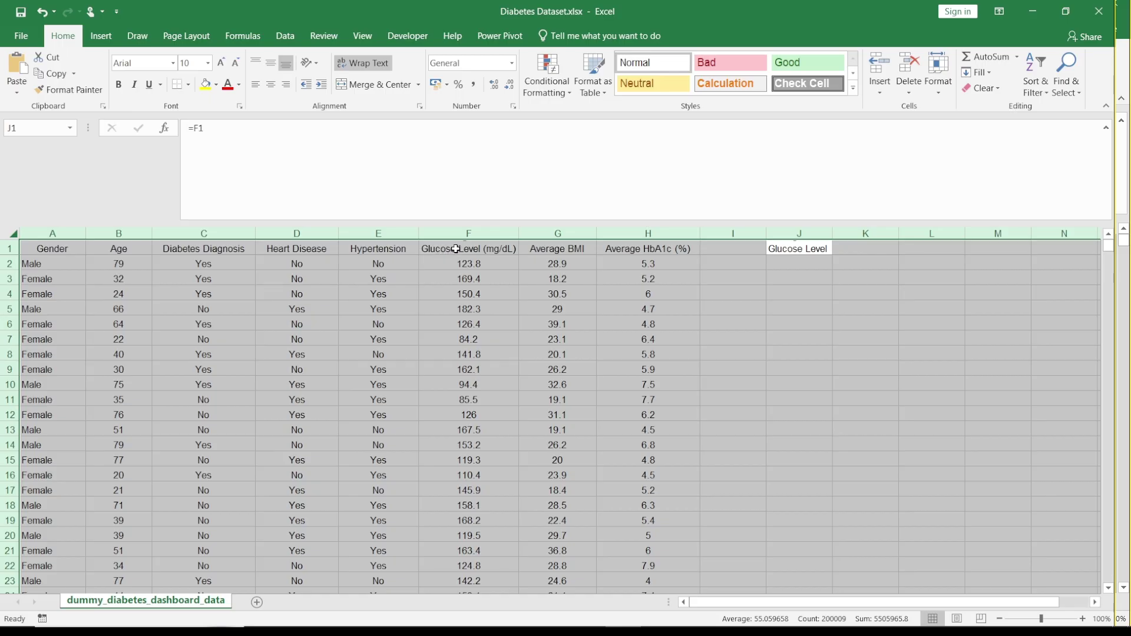
{"action": "left_click", "coordinate": [193, 260]}
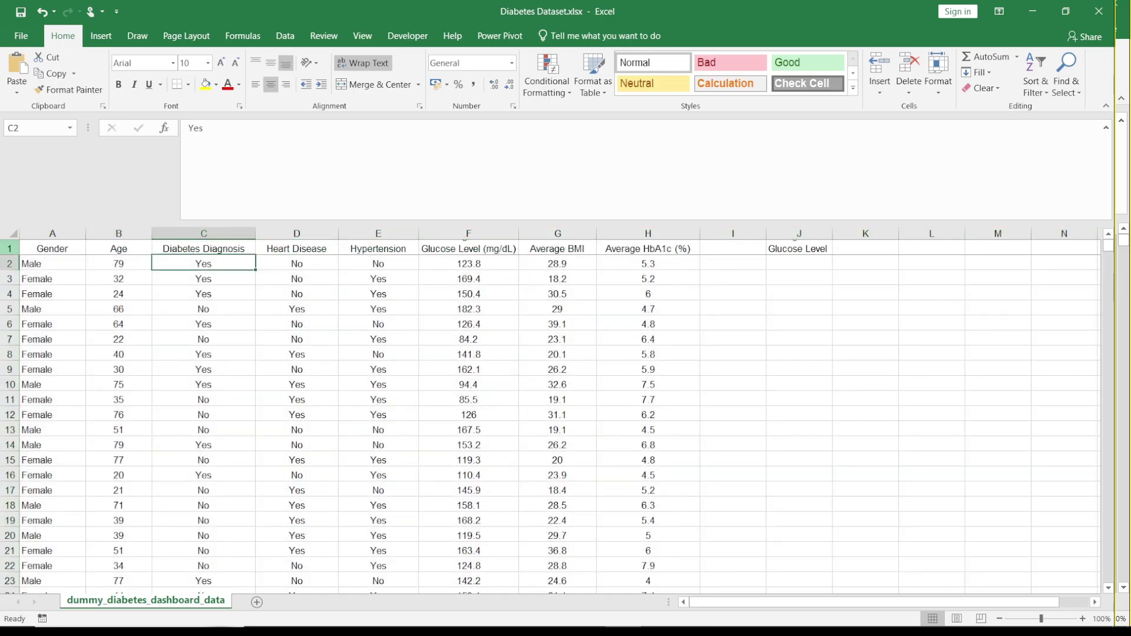
Step: Increase the height of header row 1 and widen column J so the wrapped headers fit
{"action": "left_click_drag", "start_coordinate": [6, 256], "coordinate": [7, 277]}
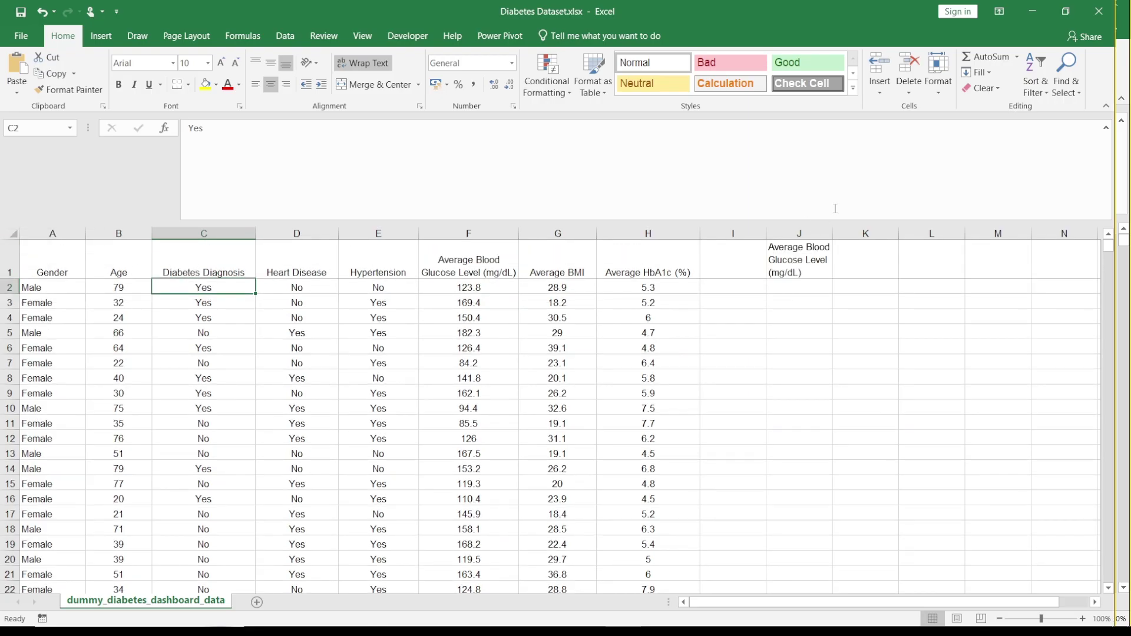
{"action": "left_click_drag", "start_coordinate": [832, 226], "coordinate": [873, 227]}
{"action": "left_click", "coordinate": [801, 263]}
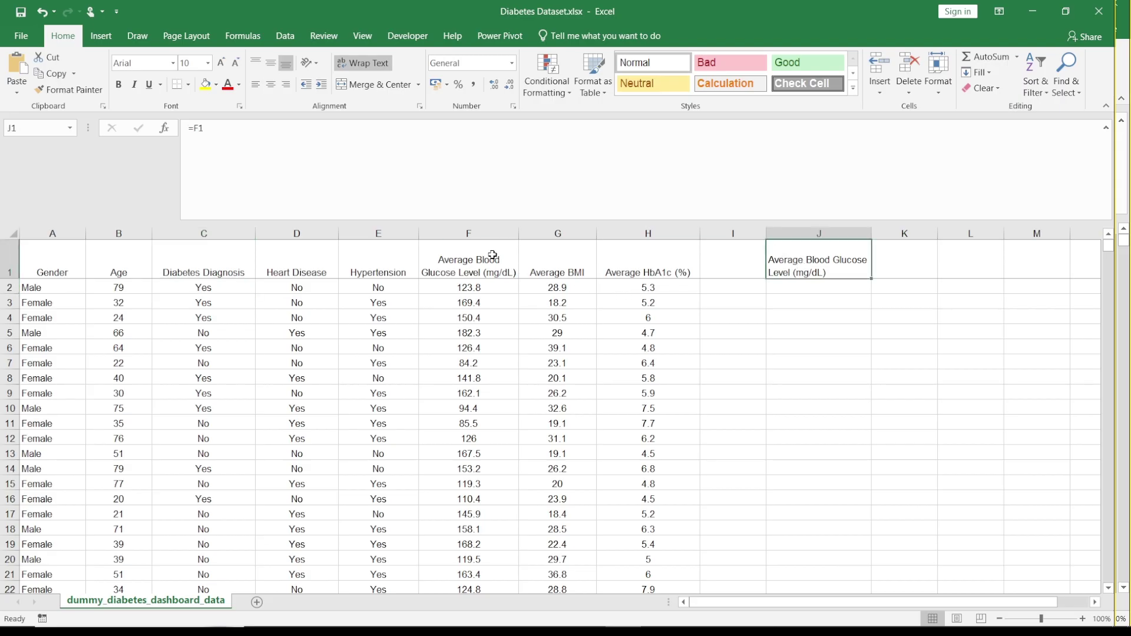
Step: Fill the relative header reference from J1 across to L1
{"action": "left_click", "coordinate": [491, 253]}
{"action": "left_click", "coordinate": [814, 256]}
{"action": "left_click_drag", "start_coordinate": [871, 280], "coordinate": [981, 271]}
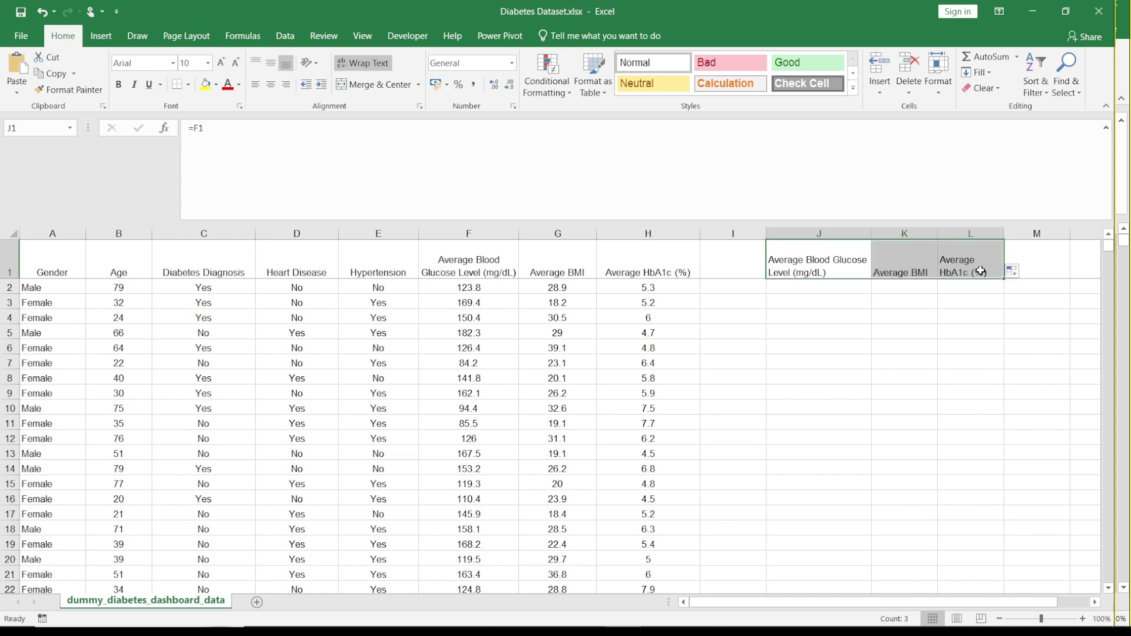
Step: Compare the source headers in G1 and H1 with the relative formulas in J1:L1
{"action": "left_click", "coordinate": [571, 268]}
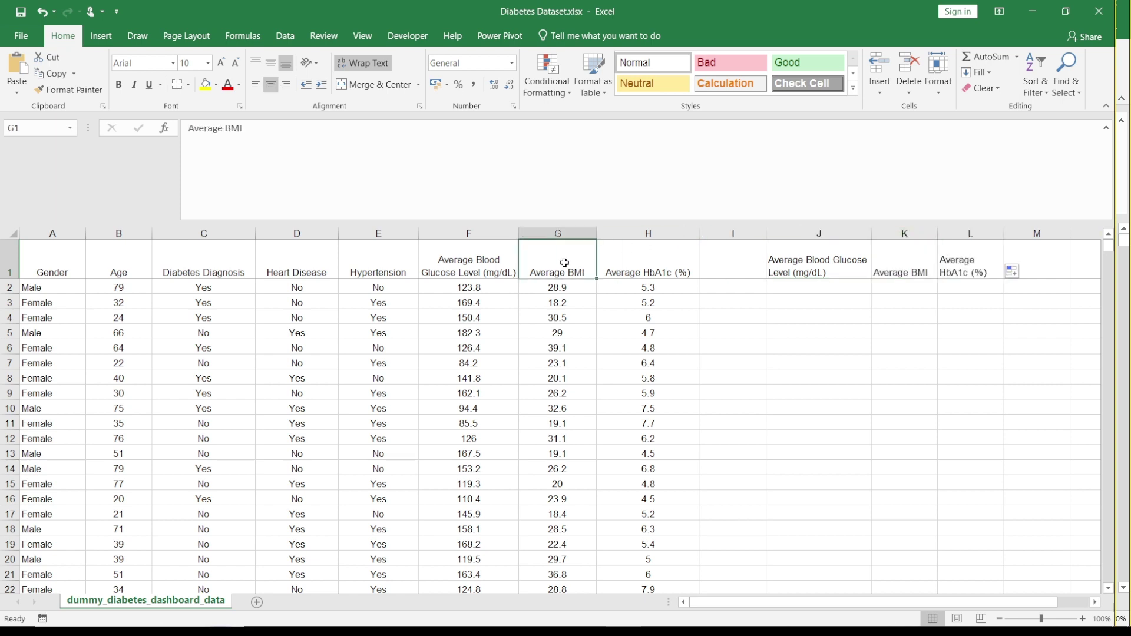
{"action": "left_click", "coordinate": [648, 267]}
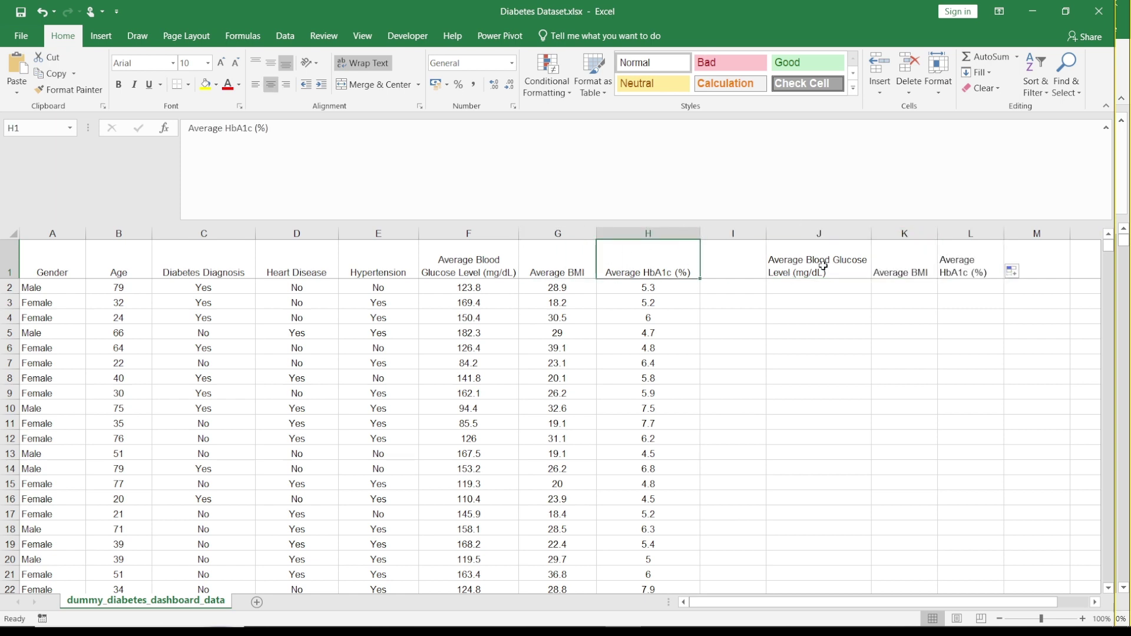
{"action": "left_click", "coordinate": [846, 265]}
{"action": "left_click", "coordinate": [898, 263]}
{"action": "left_click", "coordinate": [972, 248]}
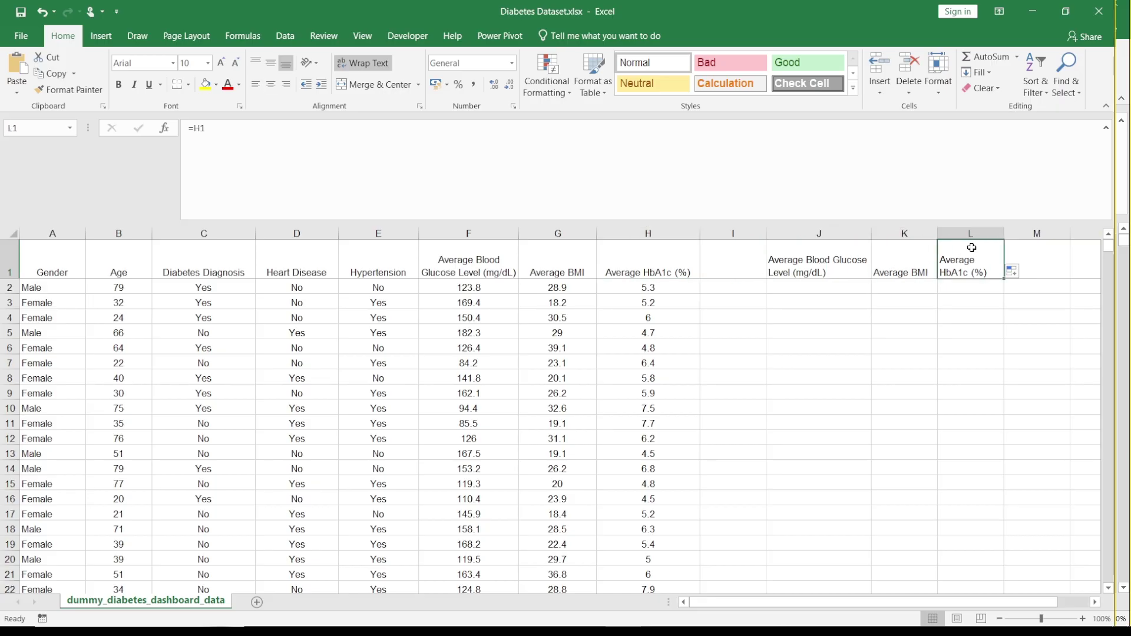
Step: Clear the copied header formulas from K1:L1
{"action": "left_click", "coordinate": [811, 273]}
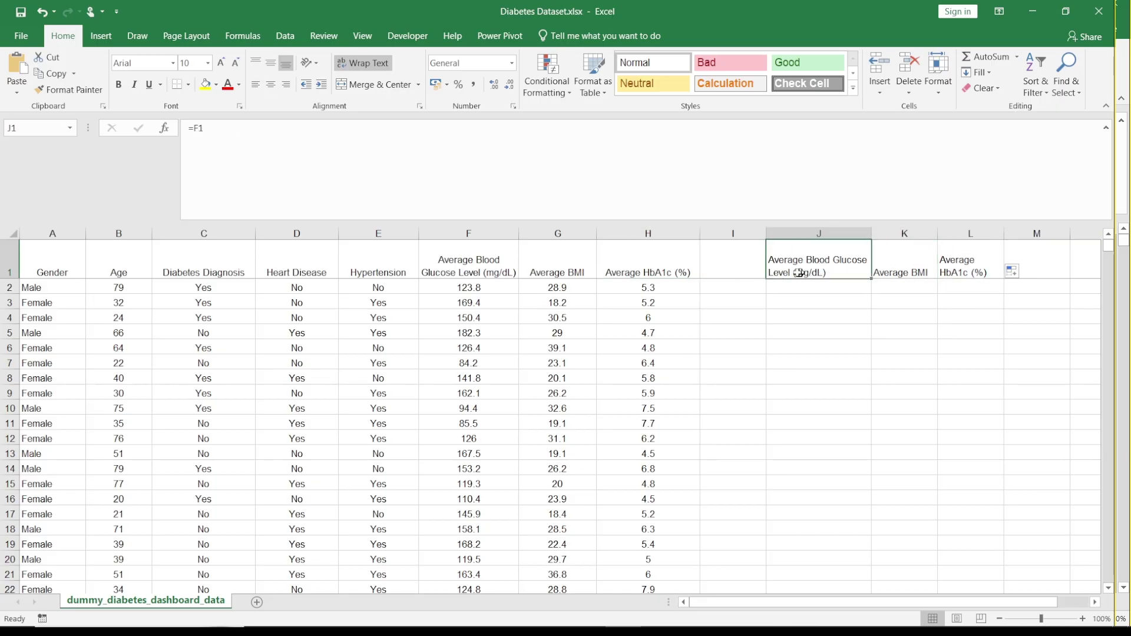
{"action": "left_click_drag", "start_coordinate": [878, 264], "coordinate": [966, 259]}
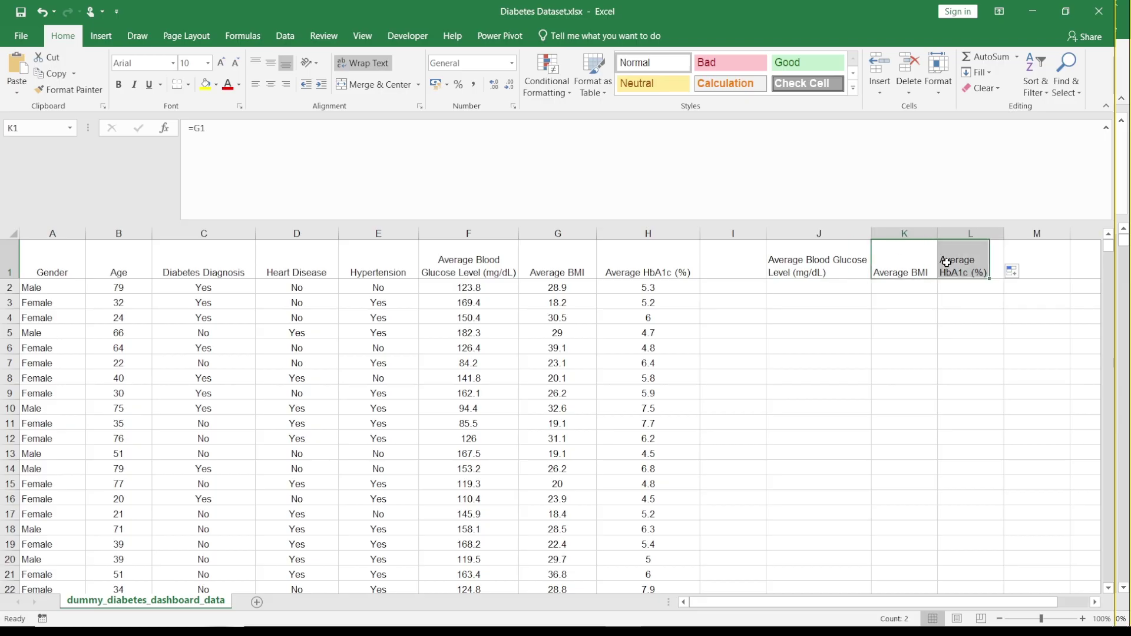
{"action": "key", "text": "Delete"}
Step: Change the formula in J1 to the absolute reference =$F$1
{"action": "left_click", "coordinate": [816, 258]}
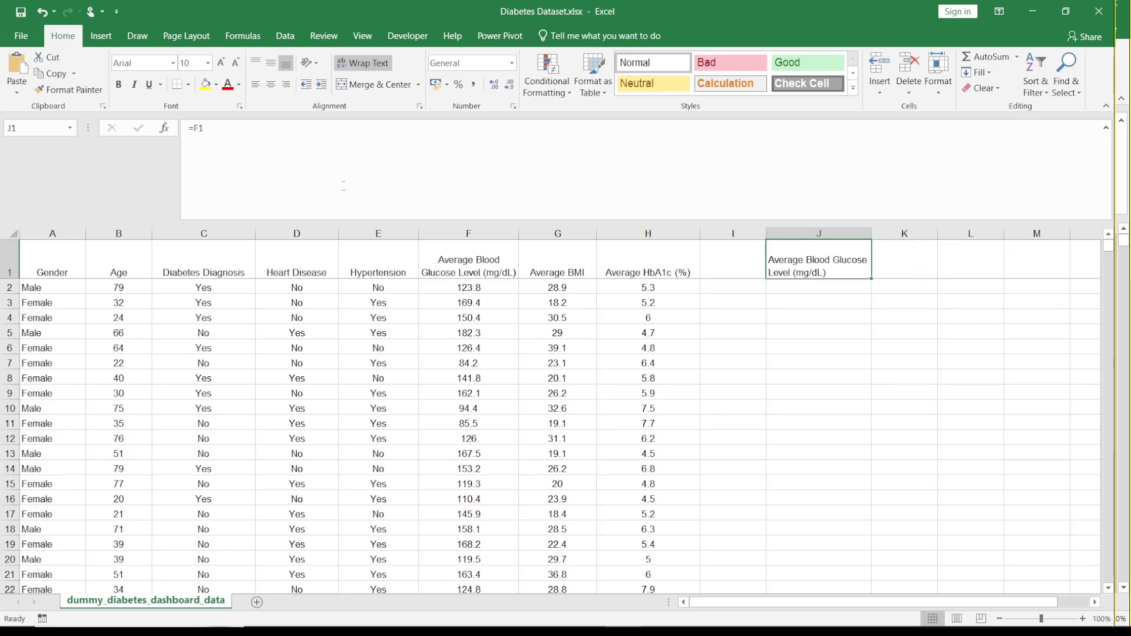
{"action": "left_click", "coordinate": [192, 132]}
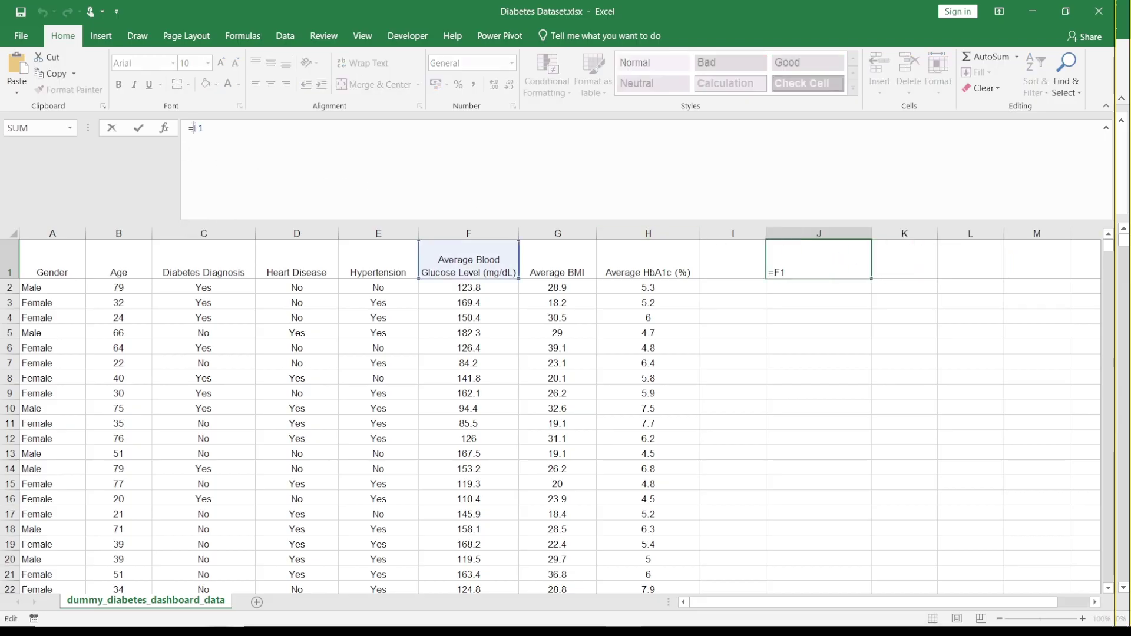
{"action": "key", "text": "F4"}
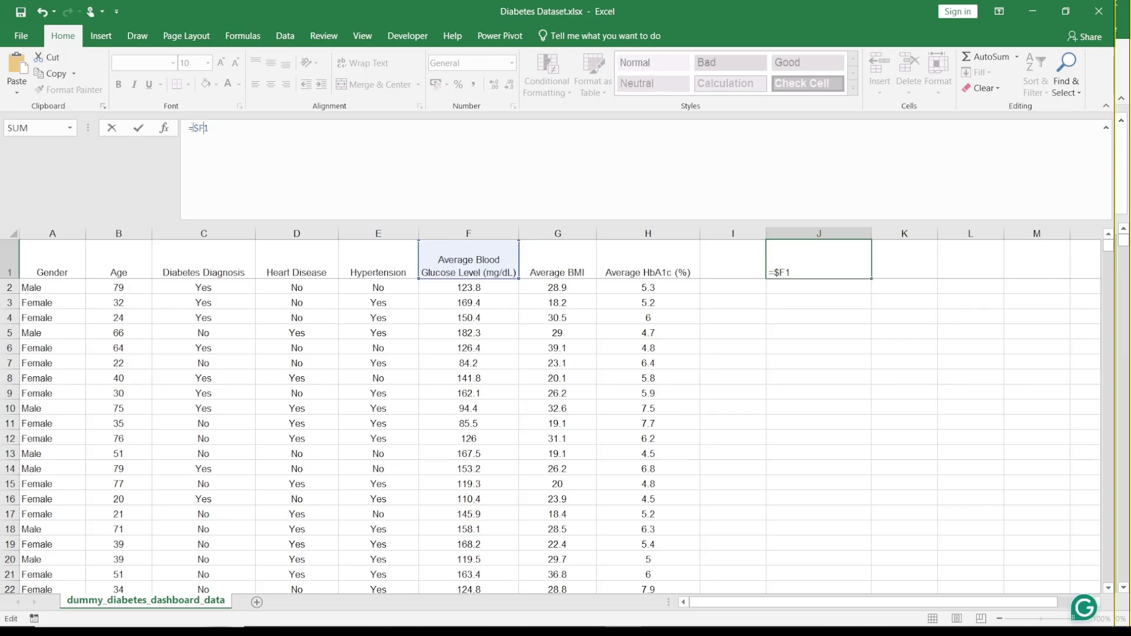
{"action": "key", "text": "Return"}
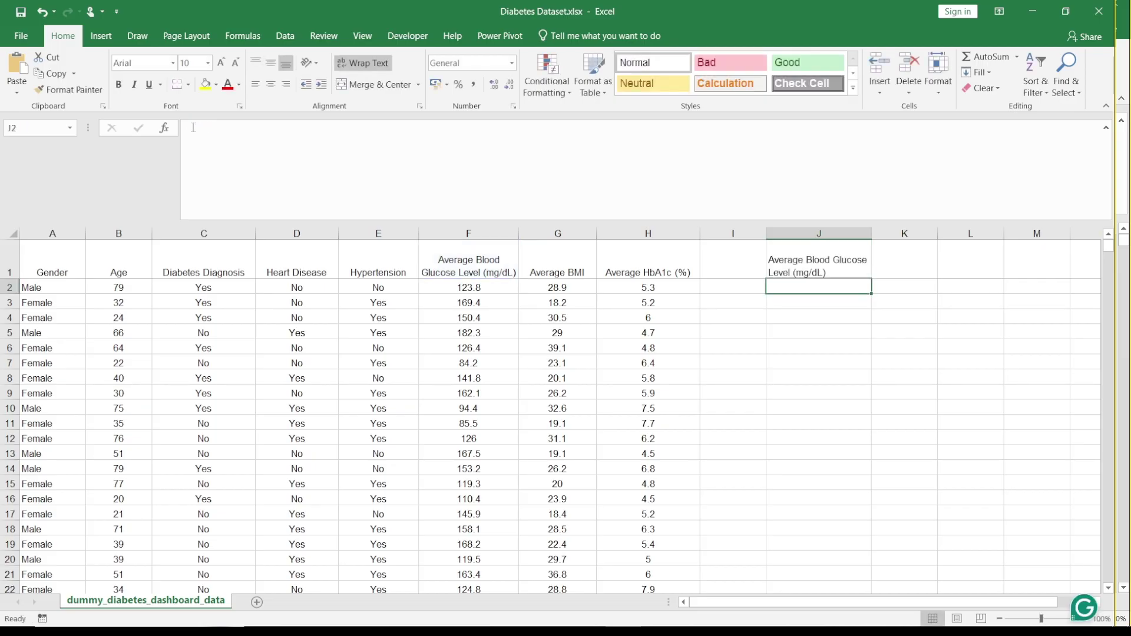
{"action": "key", "text": "Up"}
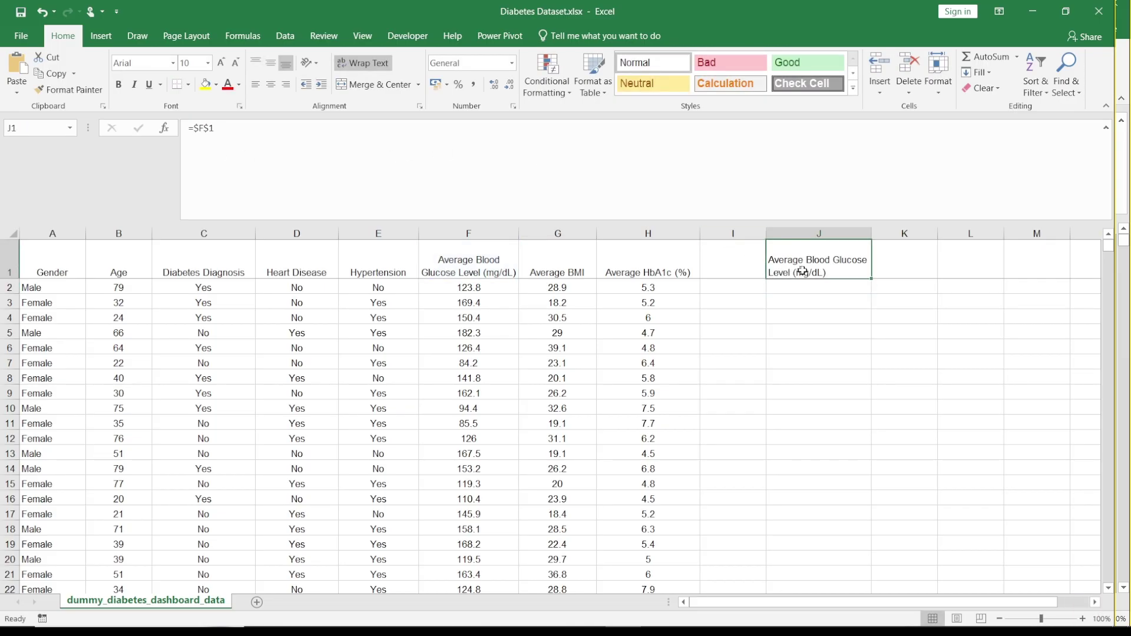
Step: Fill the absolute reference from J1 across to L1 and down to J7
{"action": "left_click_drag", "start_coordinate": [872, 280], "coordinate": [974, 266]}
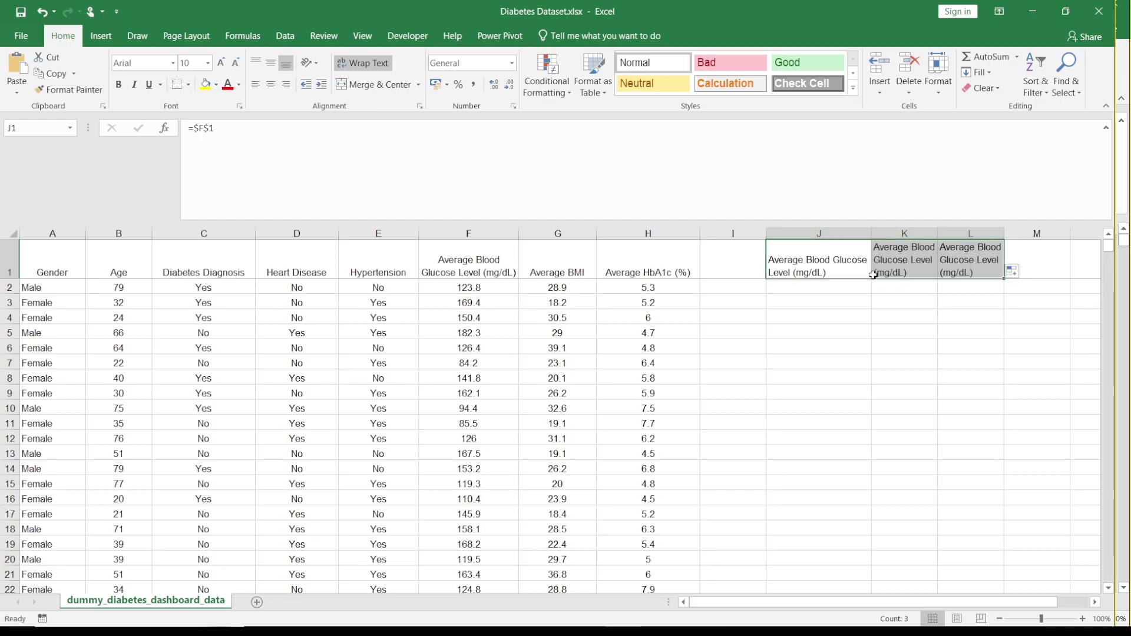
{"action": "left_click", "coordinate": [855, 312]}
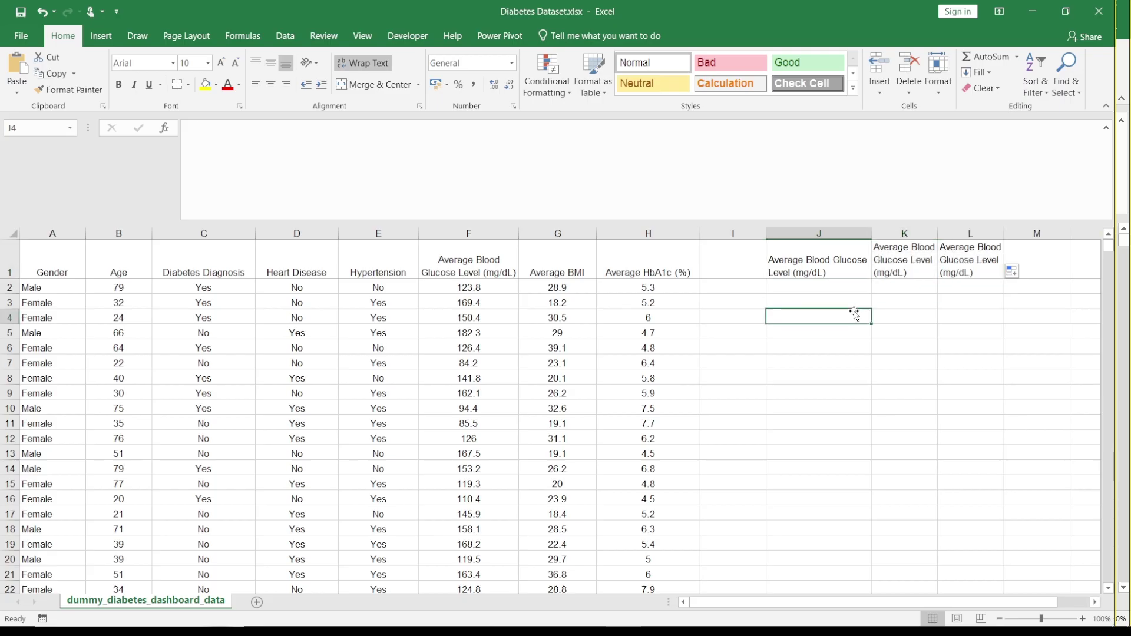
{"action": "left_click", "coordinate": [831, 253]}
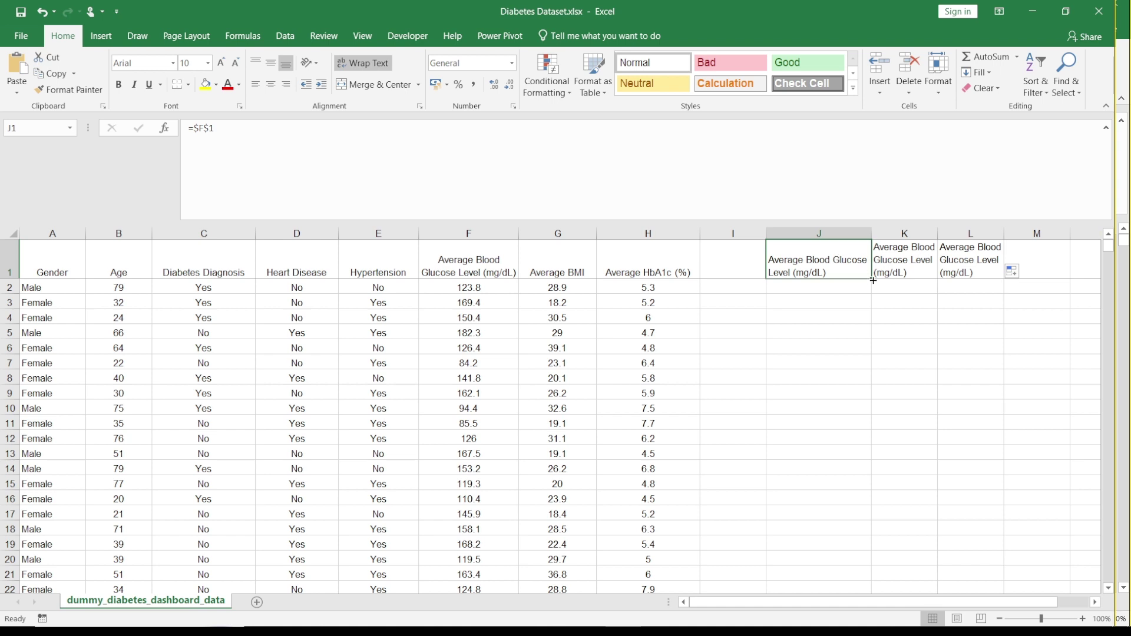
{"action": "left_click_drag", "start_coordinate": [873, 280], "coordinate": [864, 370]}
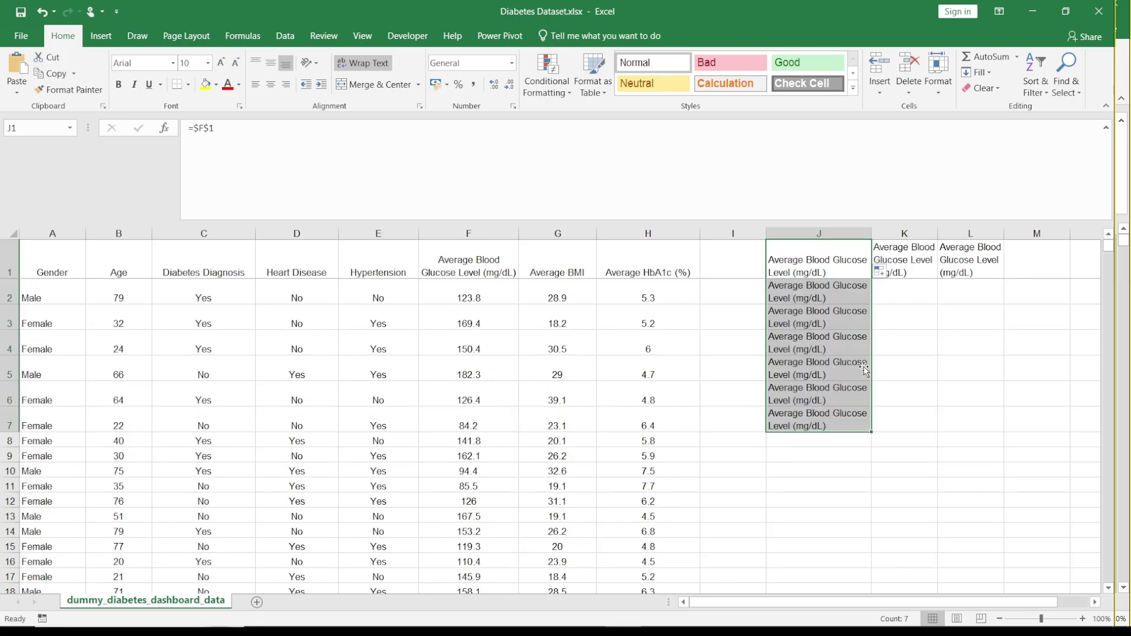
Step: Clear the demonstration formulas from the cells below J1 and from J1:L1
{"action": "left_click", "coordinate": [779, 289]}
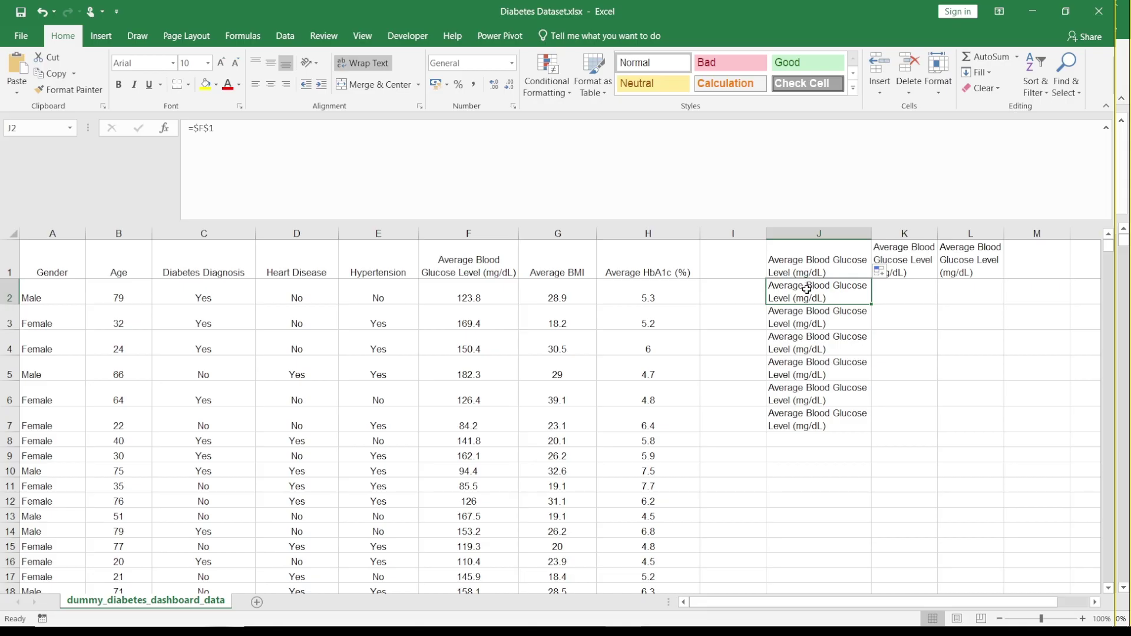
{"action": "left_click_drag", "start_coordinate": [807, 290], "coordinate": [824, 432]}
{"action": "key", "text": "Delete"}
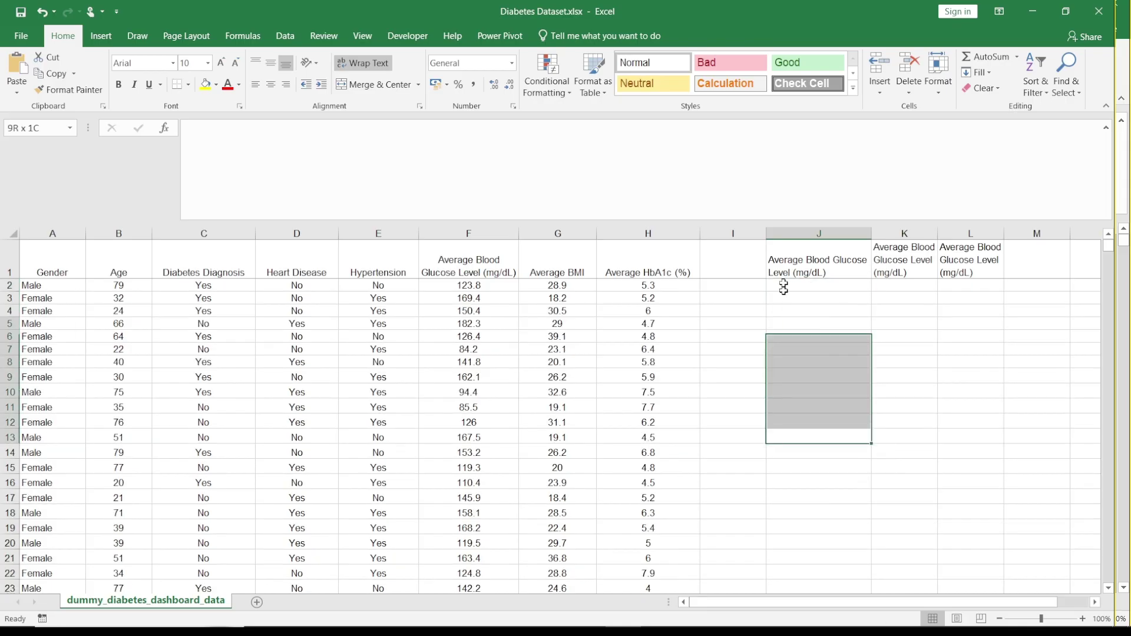
{"action": "left_click", "coordinate": [795, 265]}
{"action": "left_click_drag", "start_coordinate": [796, 265], "coordinate": [983, 263]}
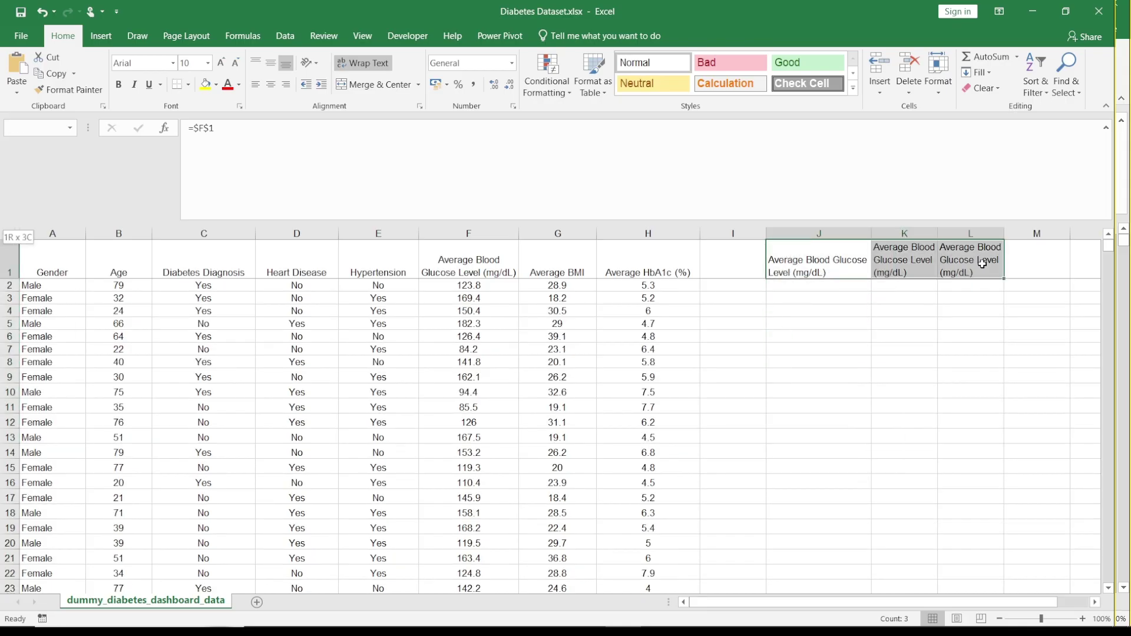
{"action": "key", "text": "Delete"}
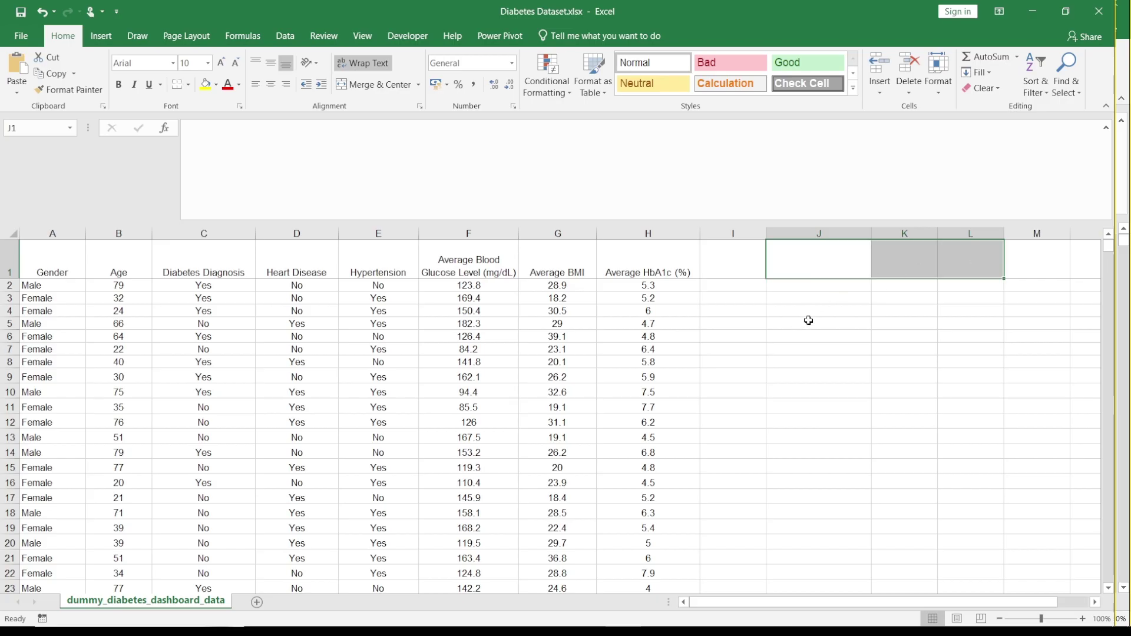
Step: Enter the function labels Sum, Average, Min and Max down cells J1:J4
{"action": "left_click", "coordinate": [820, 295]}
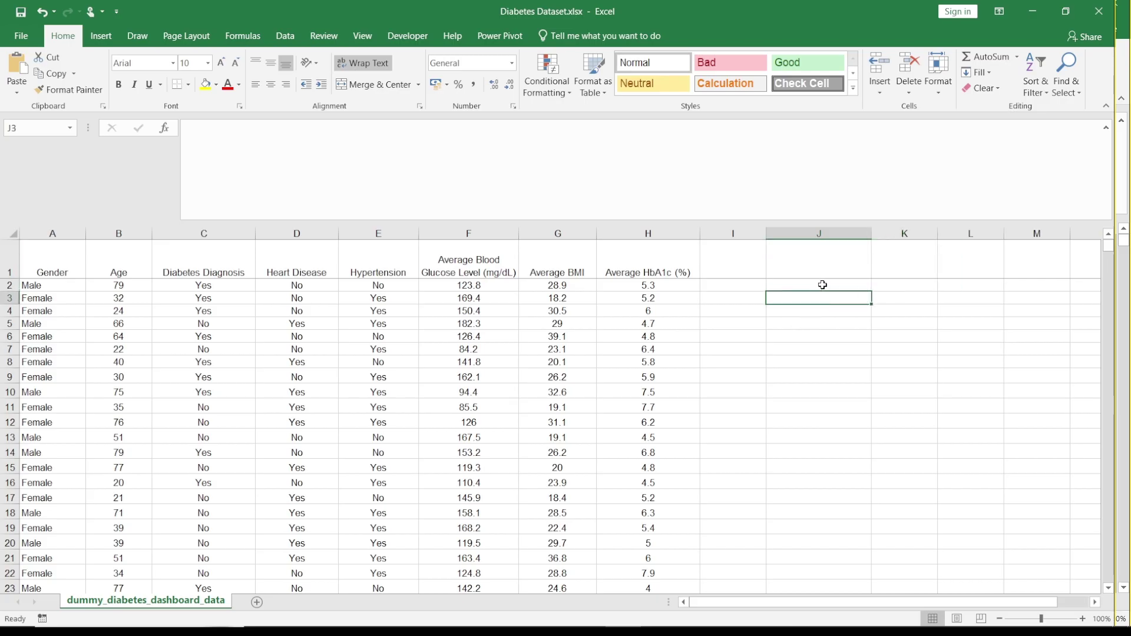
{"action": "left_click", "coordinate": [821, 284]}
{"action": "left_click", "coordinate": [797, 266]}
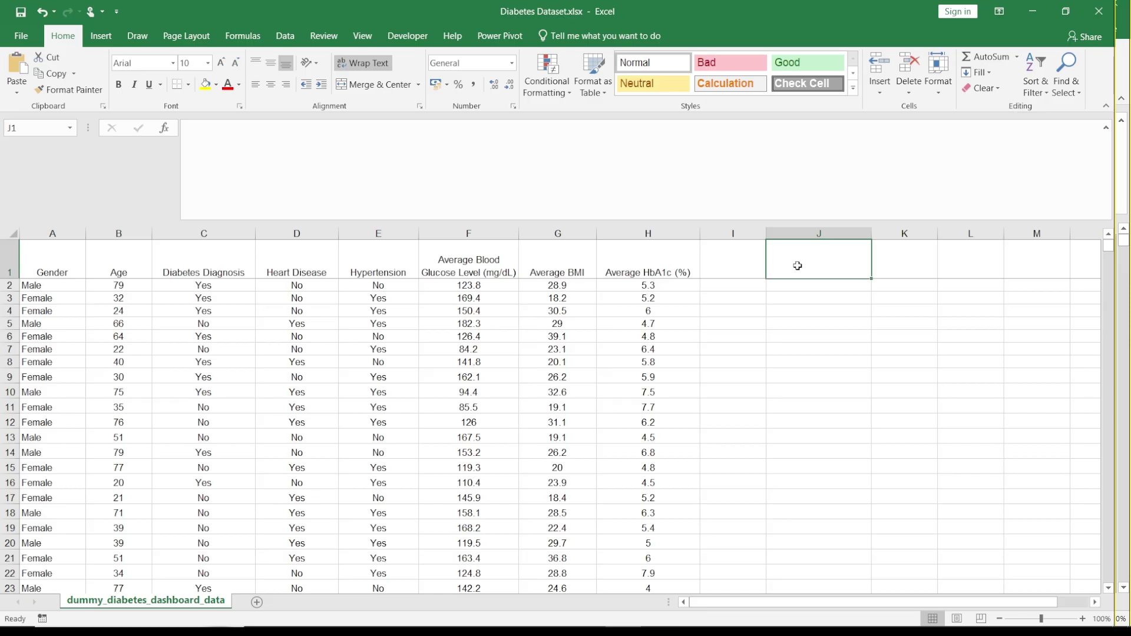
{"action": "type", "text": "Sum"}
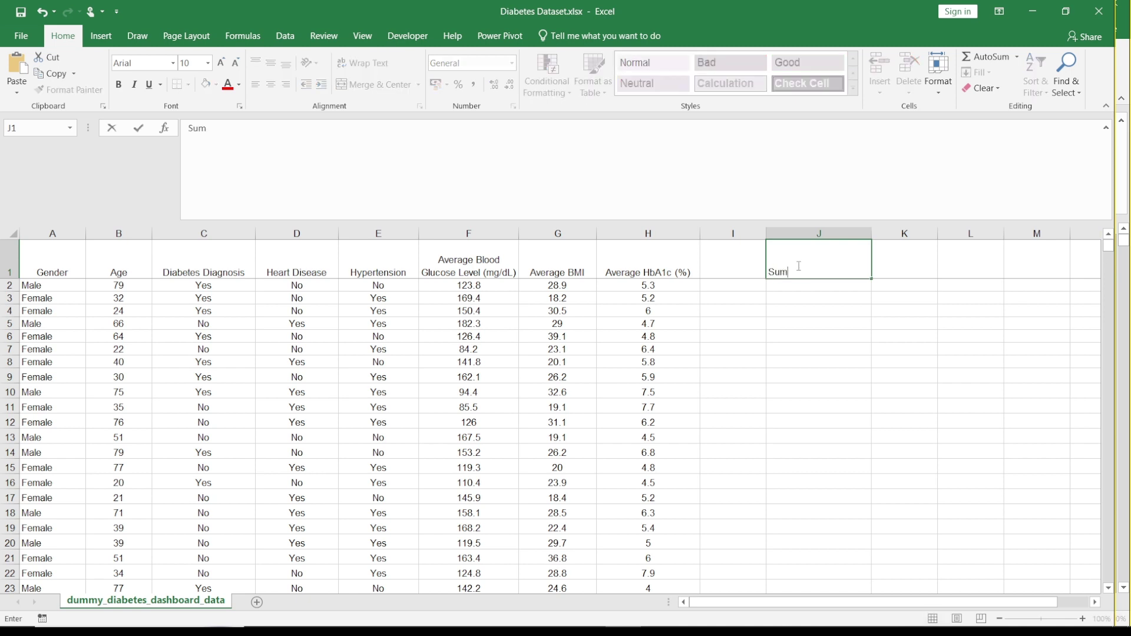
{"action": "key", "text": "Return"}
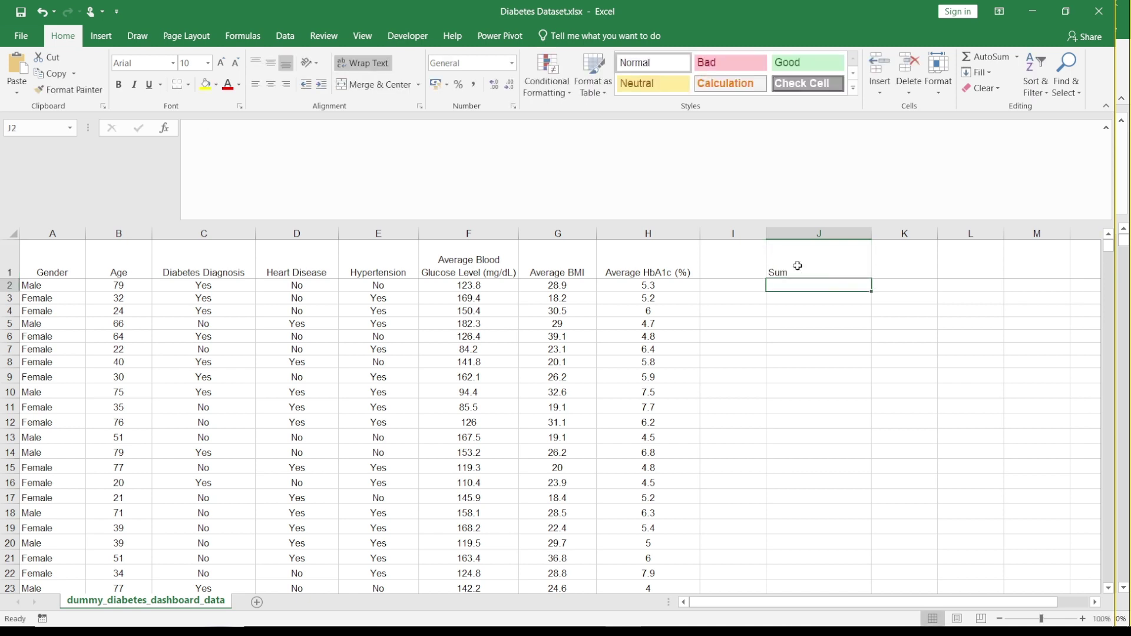
{"action": "type", "text": "Average"}
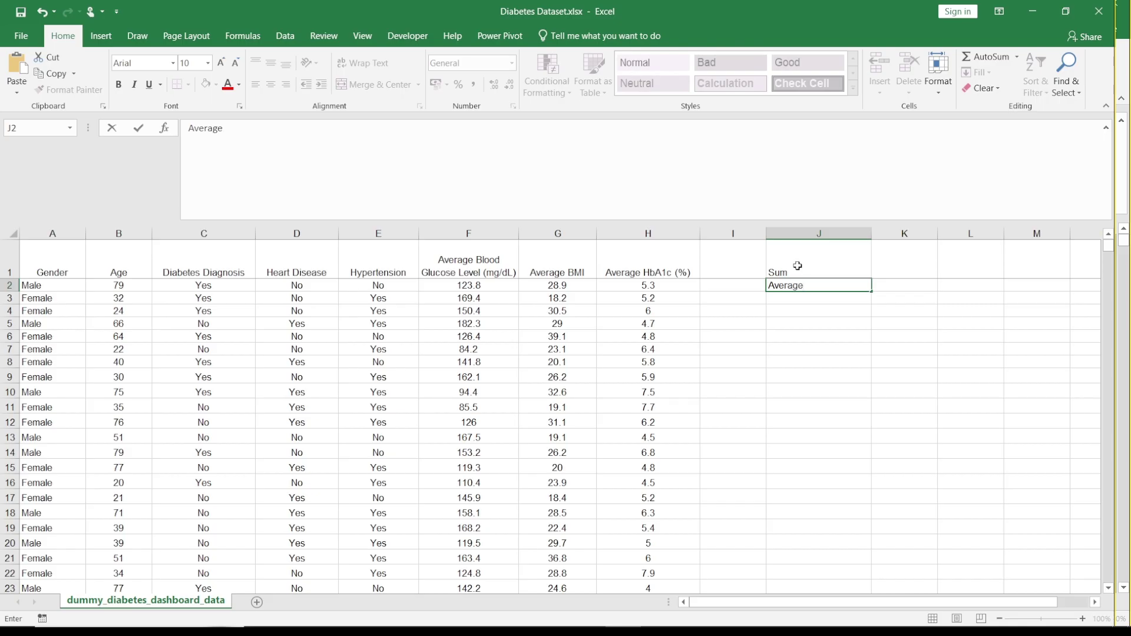
{"action": "key", "text": "Return"}
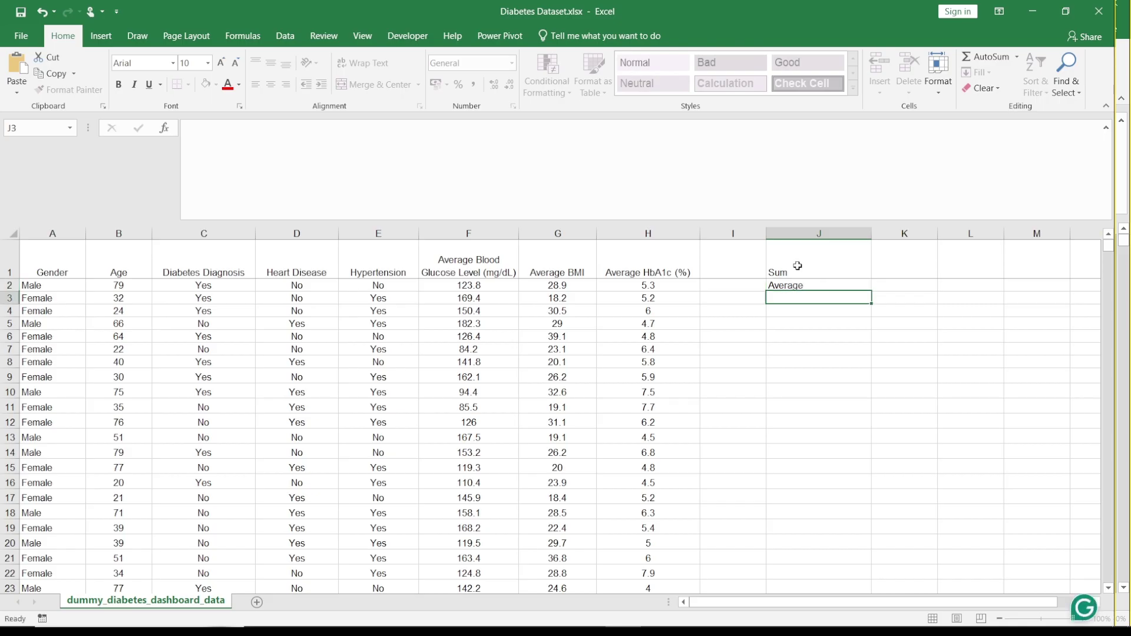
{"action": "type", "text": "Min"}
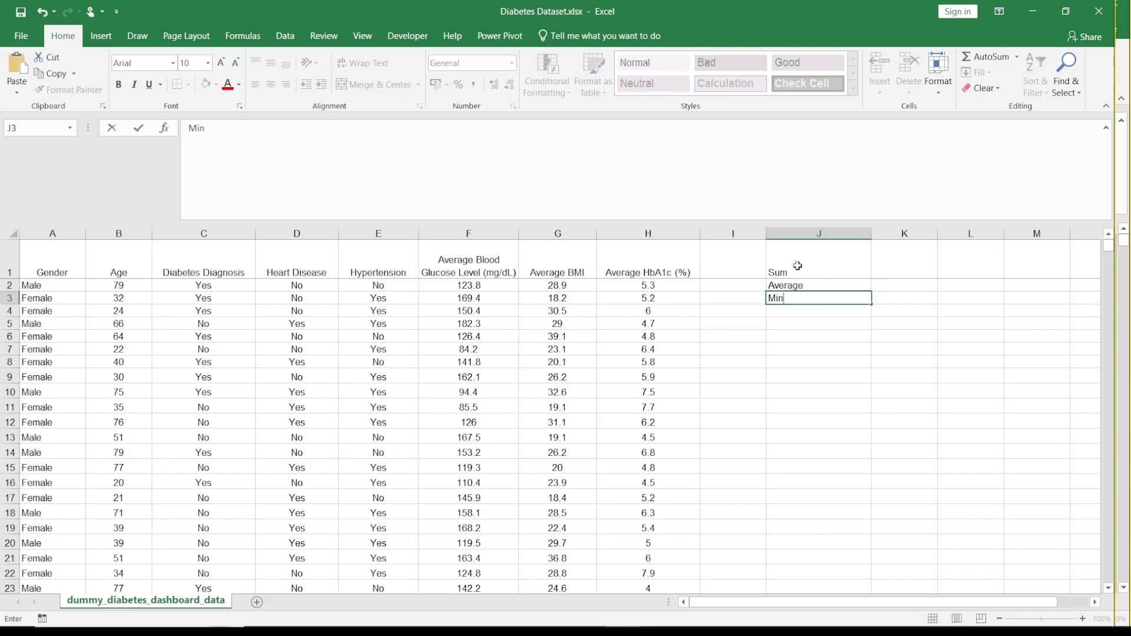
{"action": "key", "text": "Return"}
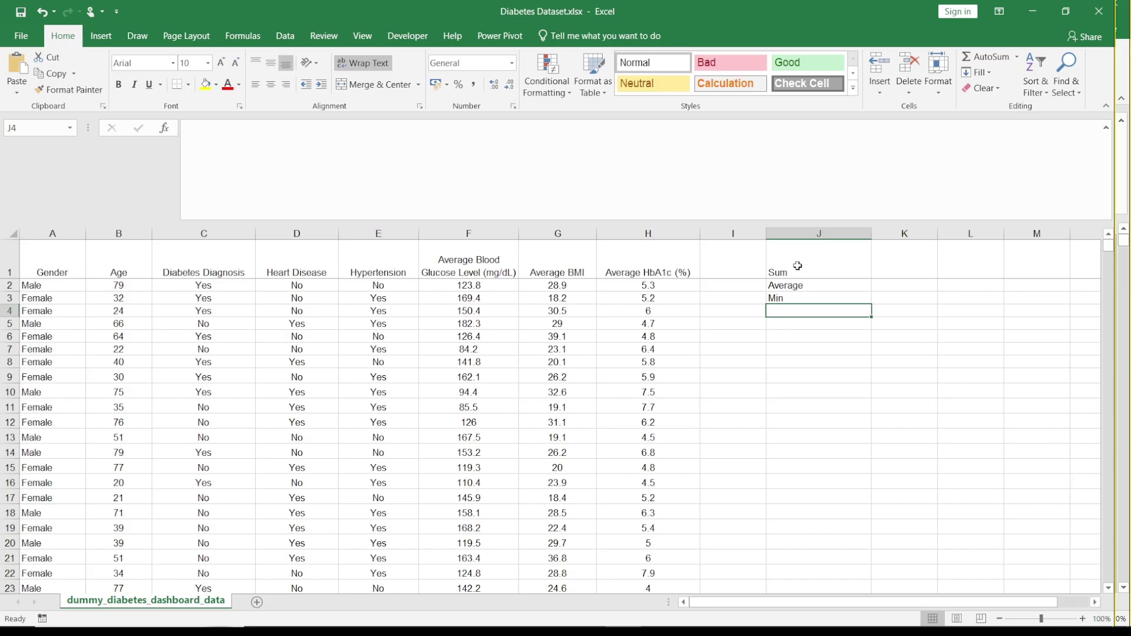
{"action": "type", "text": "Max"}
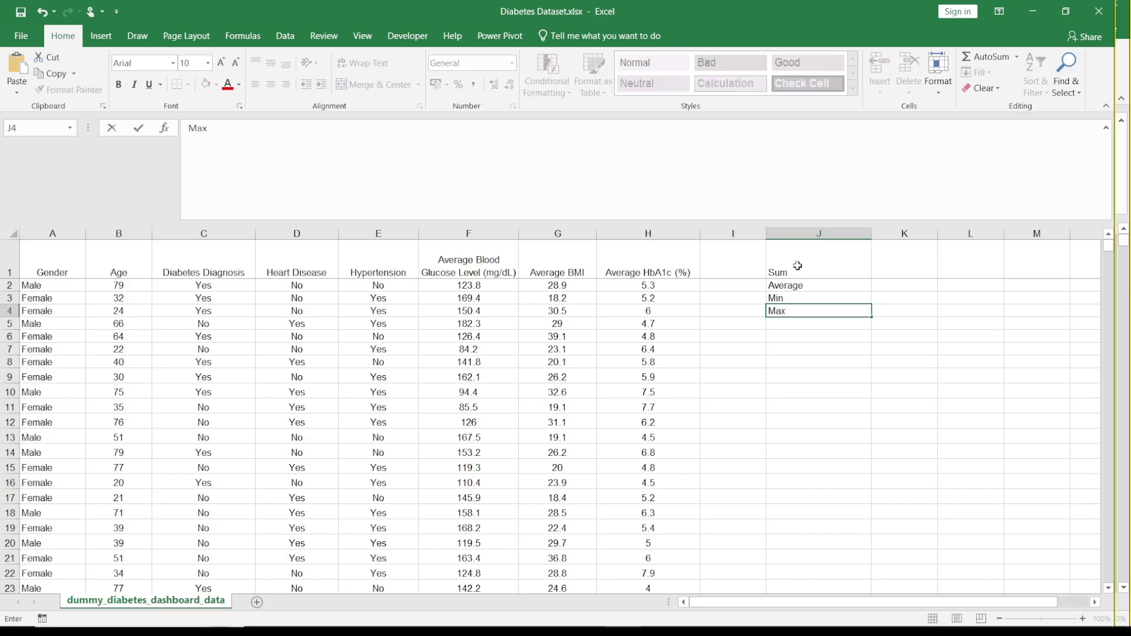
{"action": "key", "text": "Return"}
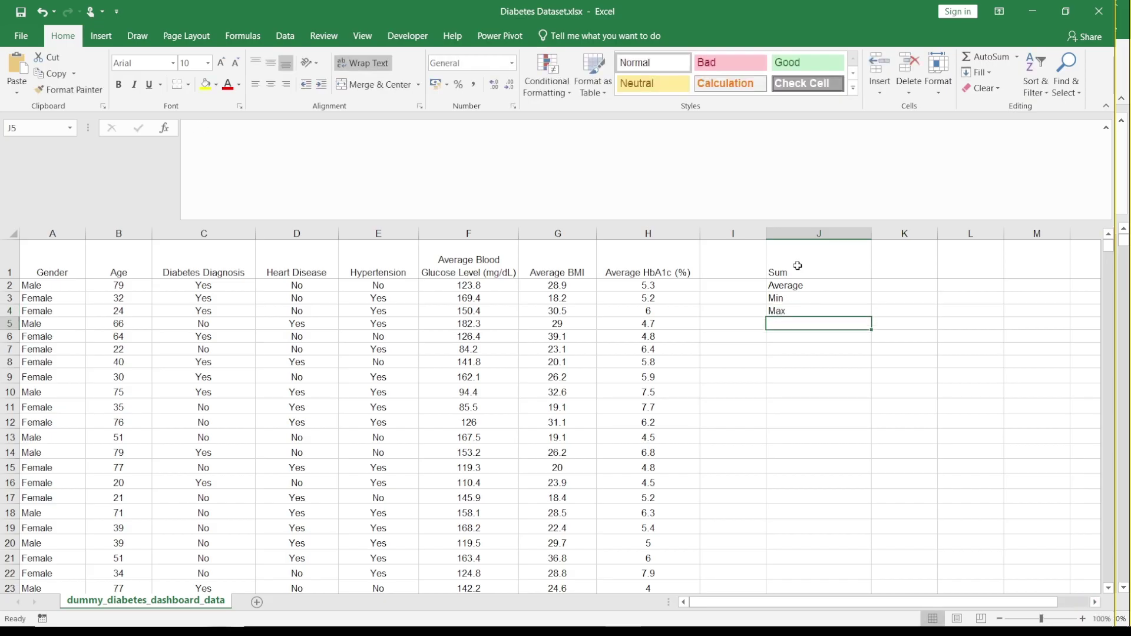
Step: Clear the four function labels from J1:J4
{"action": "key", "text": "Up"}
{"action": "key", "text": "Up"}
{"action": "key", "text": "Up"}
{"action": "key", "text": "Up"}
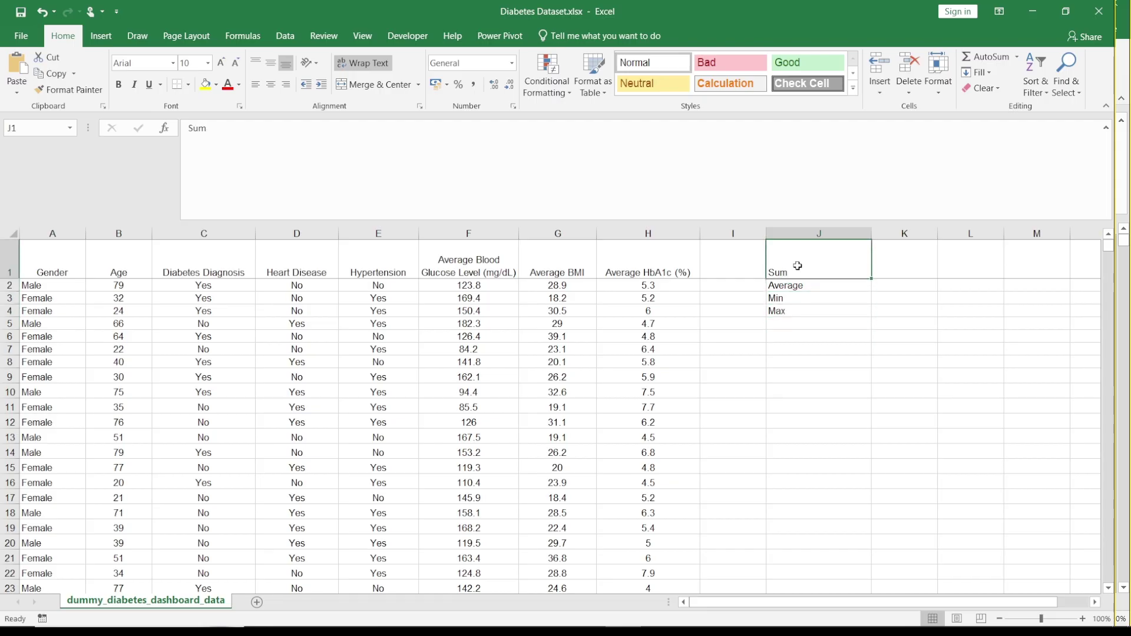
{"action": "key", "text": "Down"}
{"action": "key", "text": "Down"}
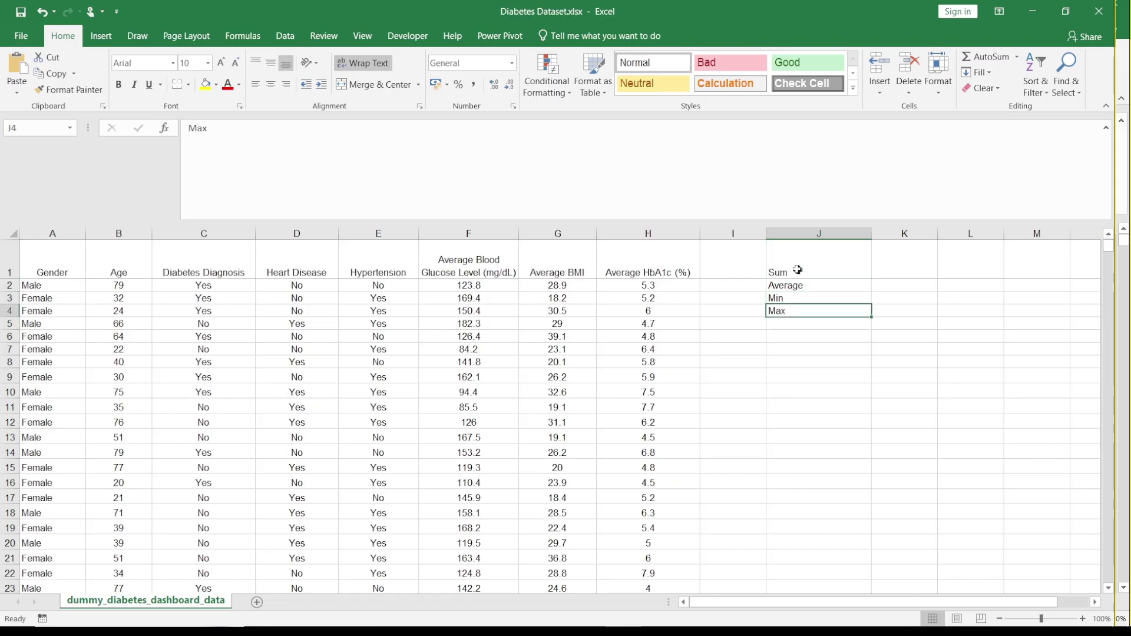
{"action": "mouse_move", "coordinate": [788, 265]}
{"action": "left_mouse_down"}
{"action": "mouse_move", "coordinate": [797, 327]}
{"action": "mouse_move", "coordinate": [792, 316]}
{"action": "left_mouse_up"}
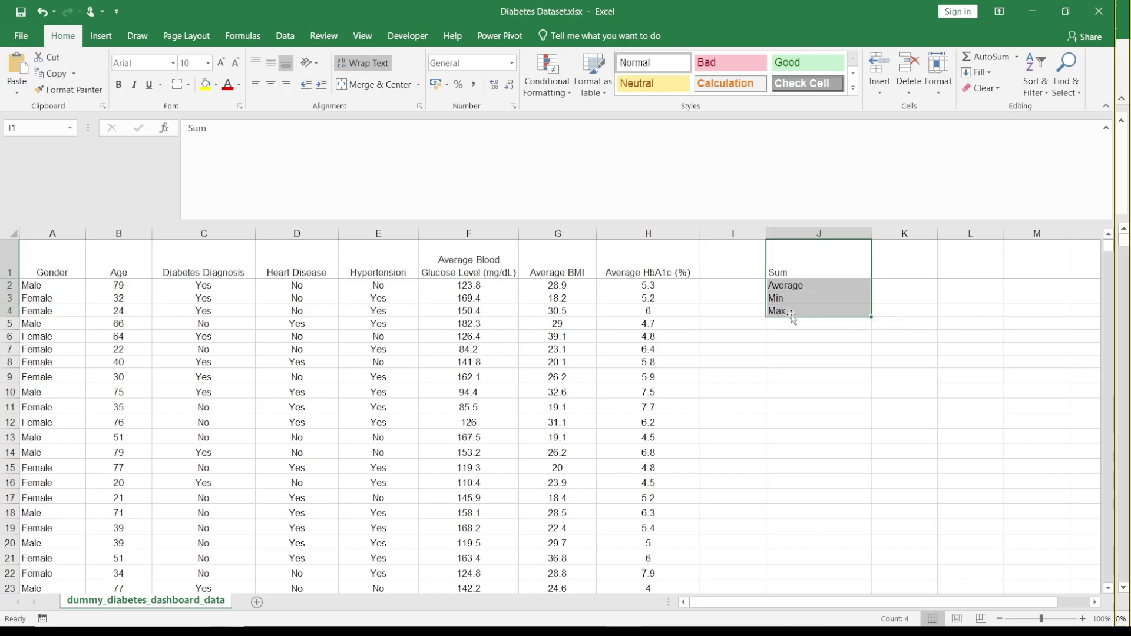
Step: Enter the operation labels Add, Subtract, Multiply and Divide down cells I2:I5
{"action": "left_click", "coordinate": [762, 276]}
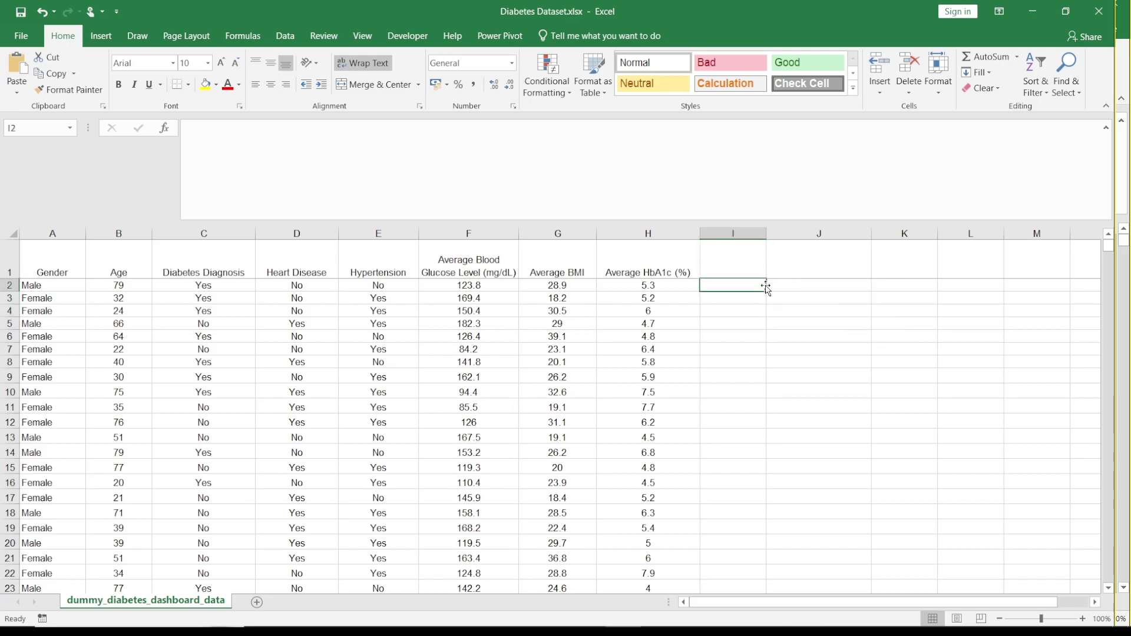
{"action": "left_click", "coordinate": [767, 287]}
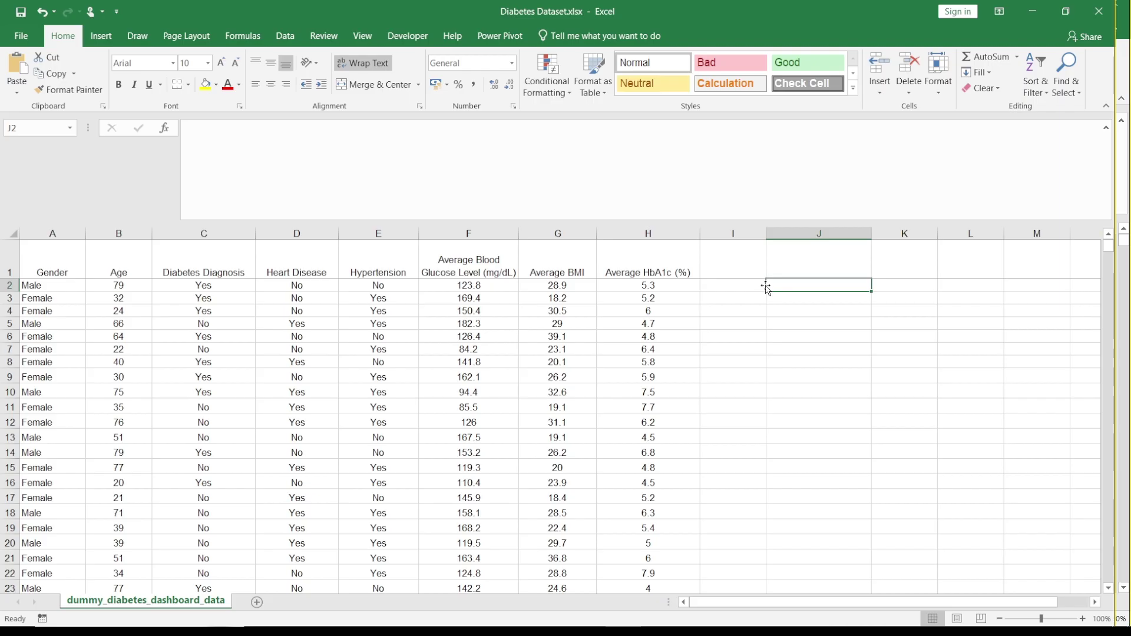
{"action": "left_click", "coordinate": [765, 287]}
{"action": "type", "text": "Add"}
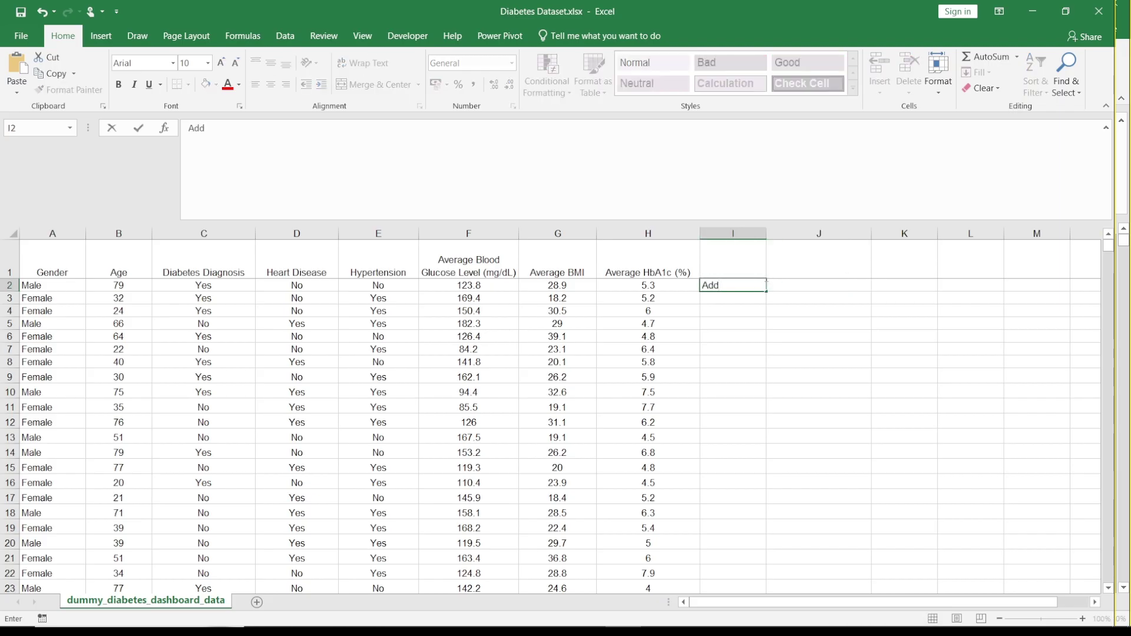
{"action": "key", "text": "Return"}
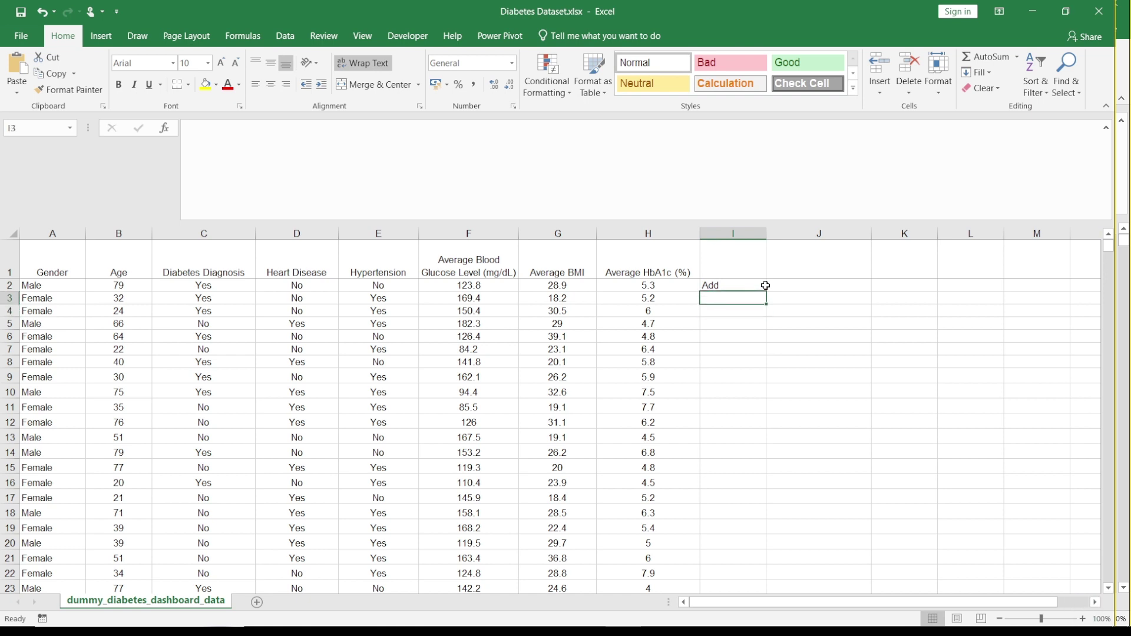
{"action": "type", "text": "Subtract"}
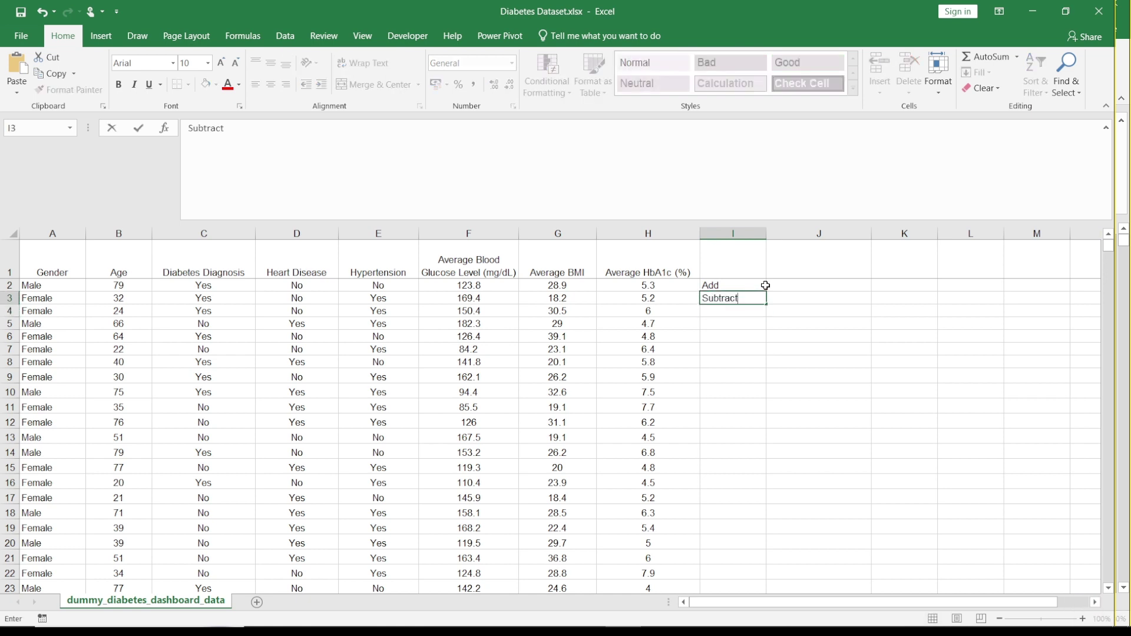
{"action": "key", "text": "Return"}
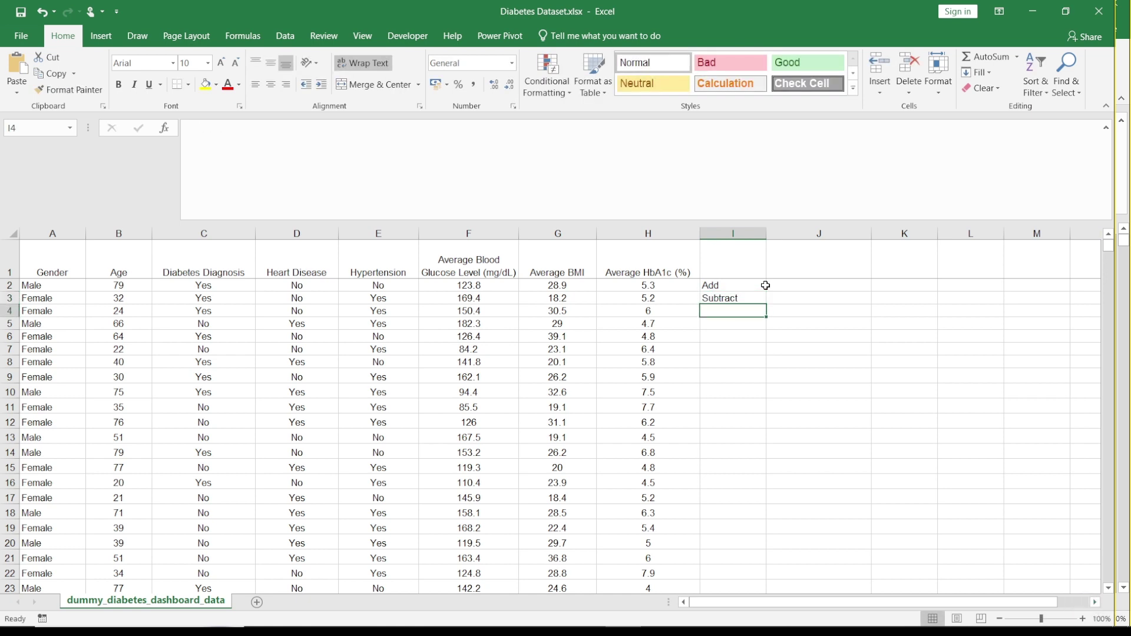
{"action": "type", "text": "Multiply"}
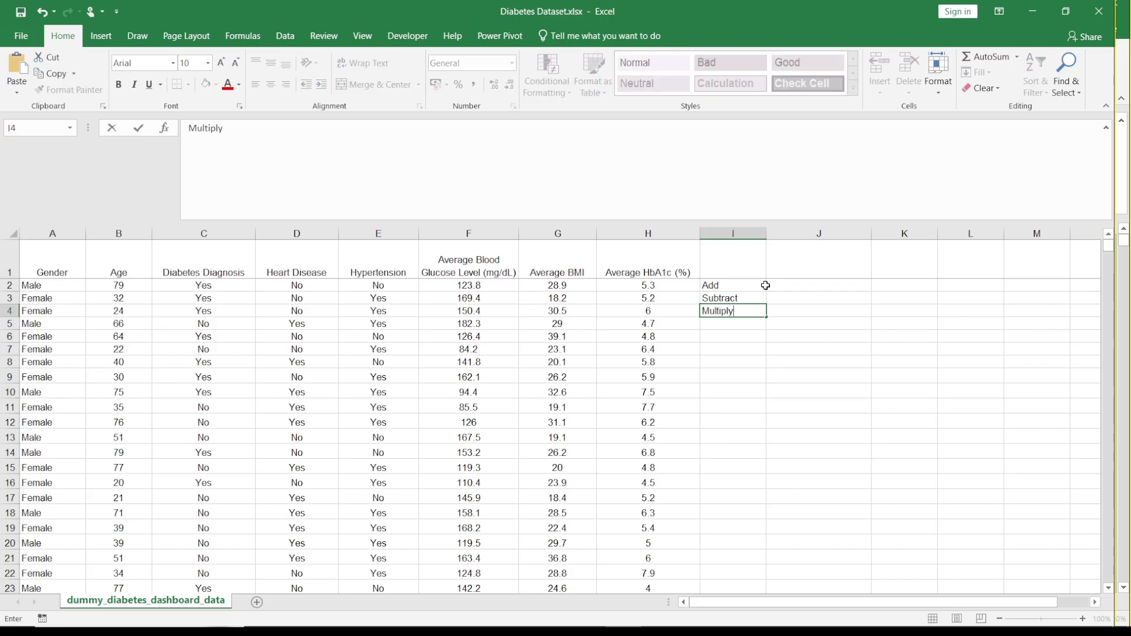
{"action": "key", "text": "Return"}
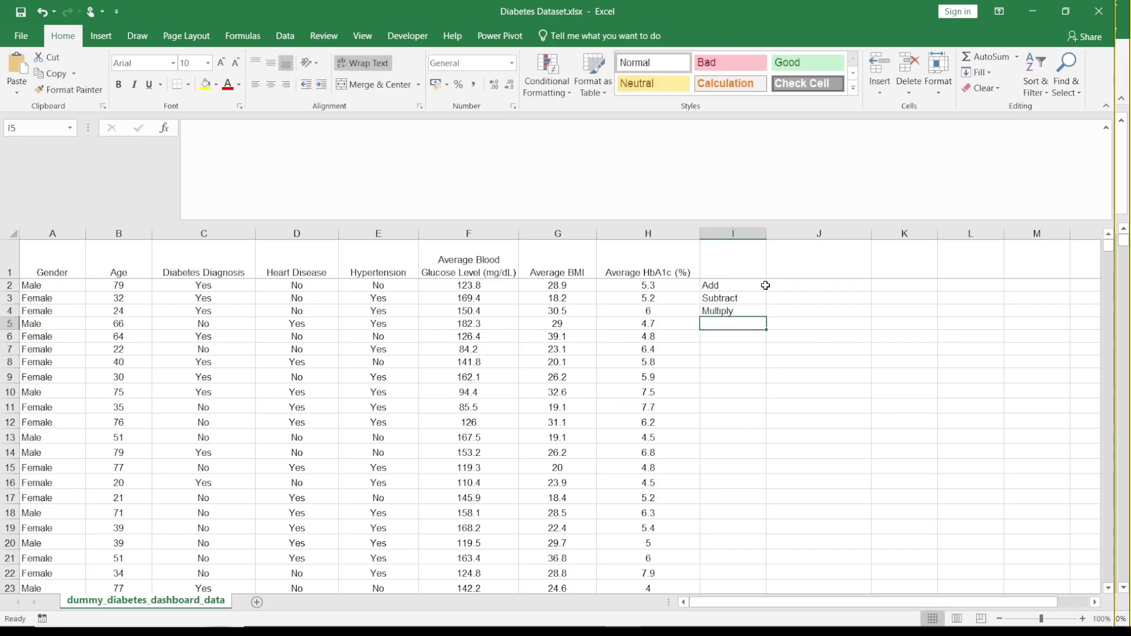
{"action": "type", "text": "Divide"}
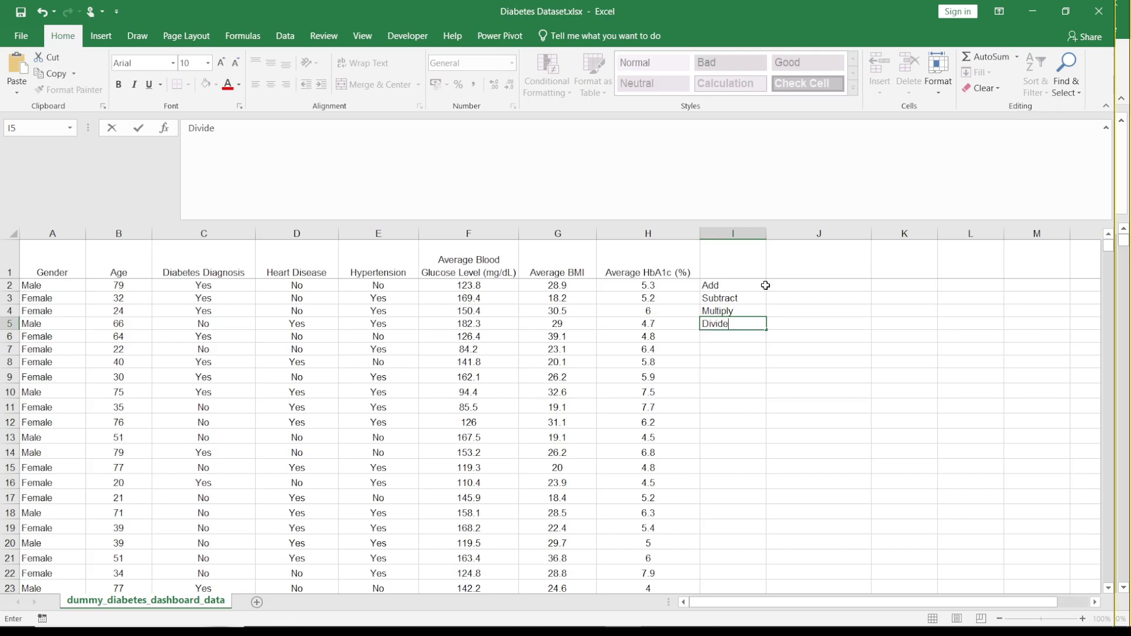
Step: Add the first record's average BMI and HbA1c in J2 with the formula =G2+H2
{"action": "left_click", "coordinate": [791, 284]}
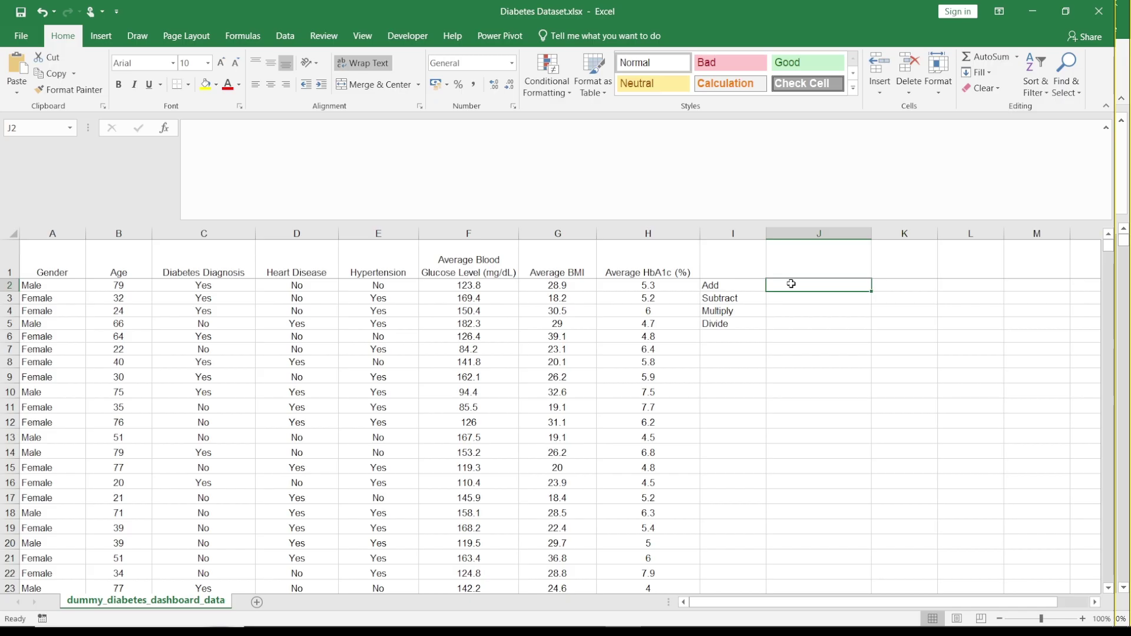
{"action": "type", "text": "="}
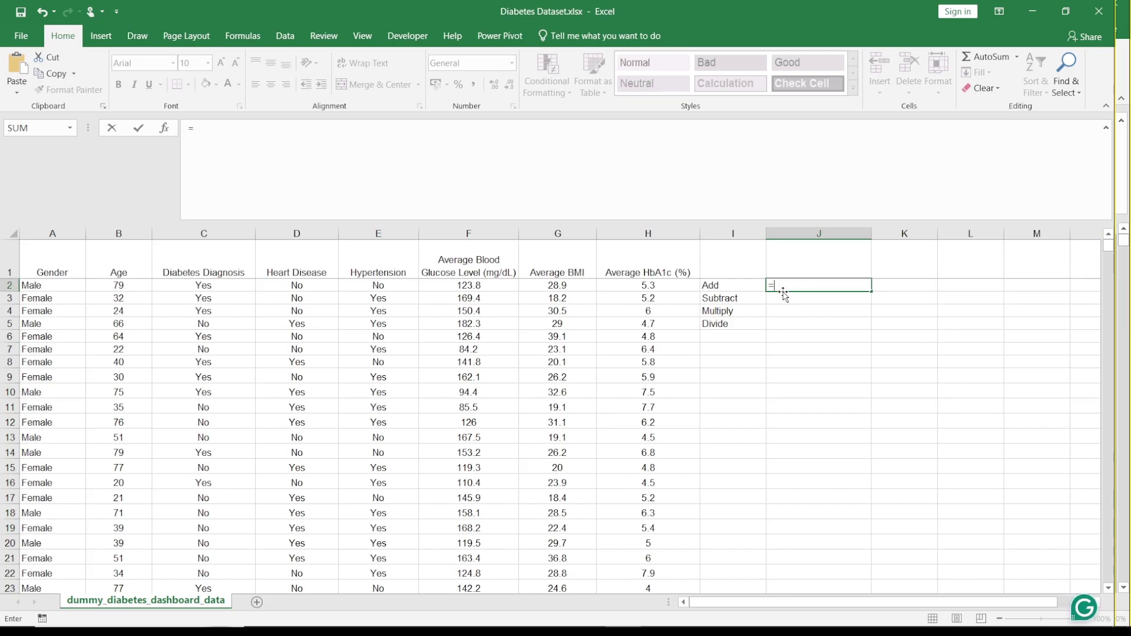
{"action": "left_click", "coordinate": [554, 286]}
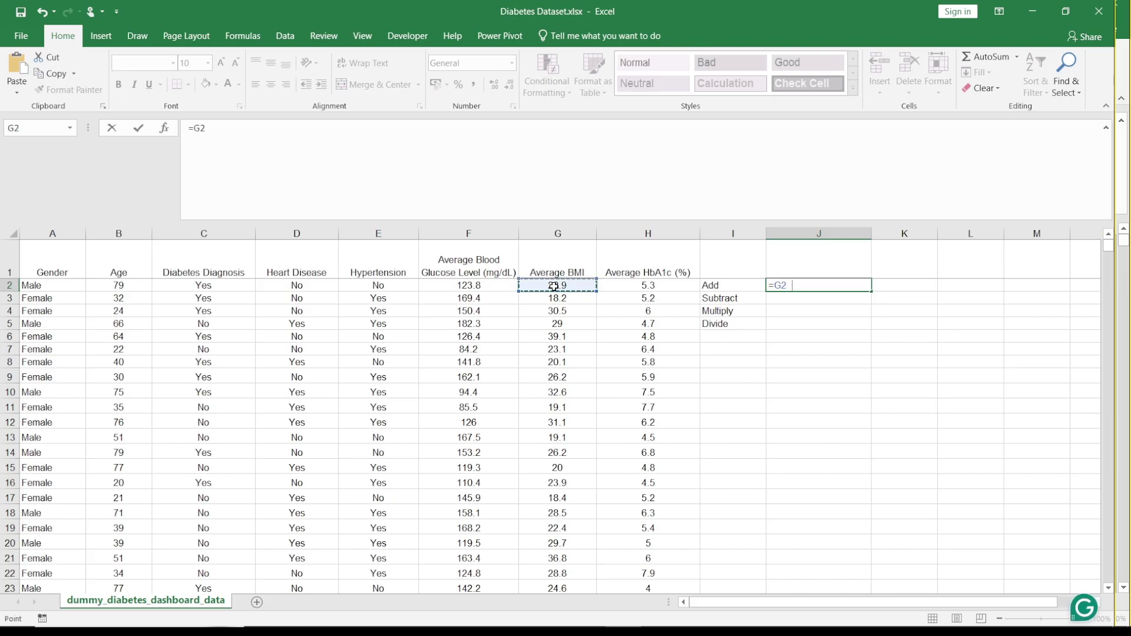
{"action": "type", "text": "+"}
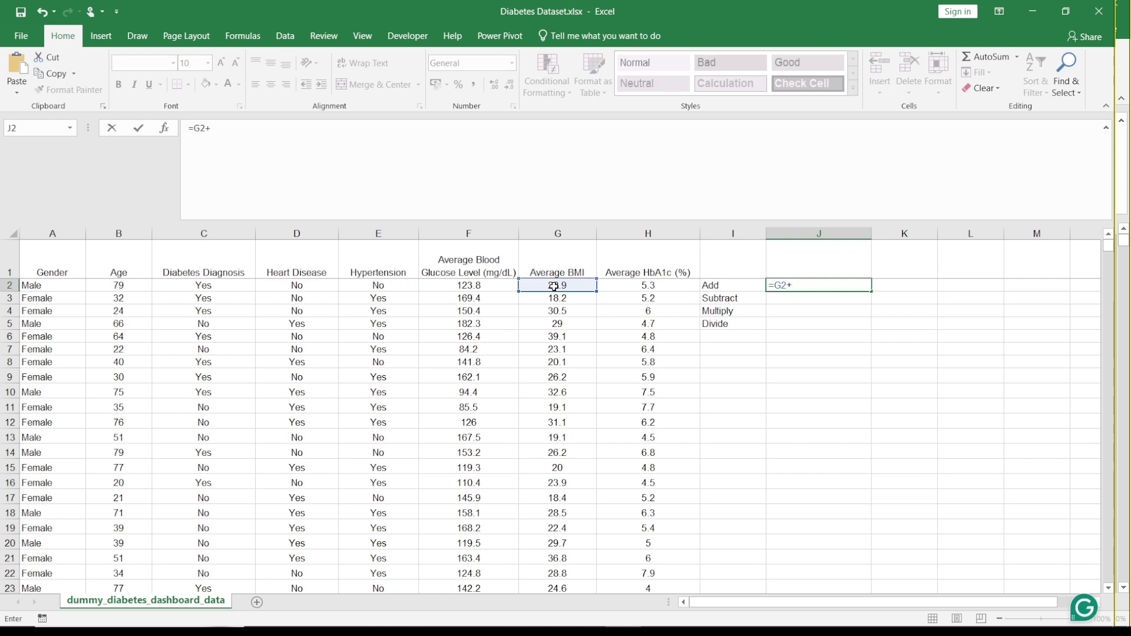
{"action": "left_click", "coordinate": [635, 289]}
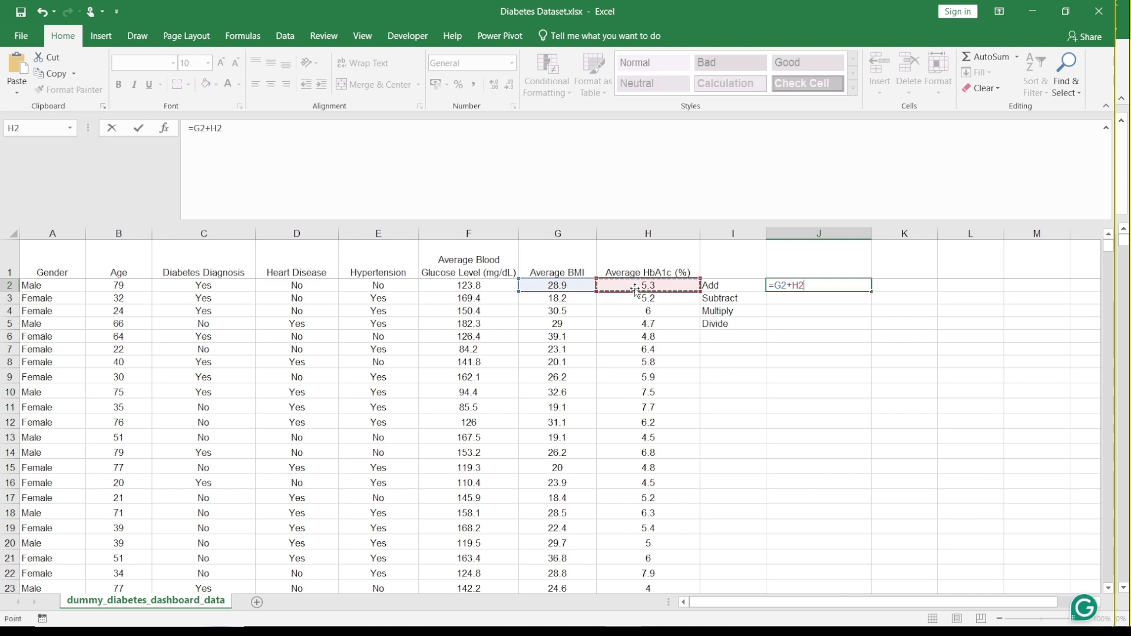
{"action": "key", "text": "Return"}
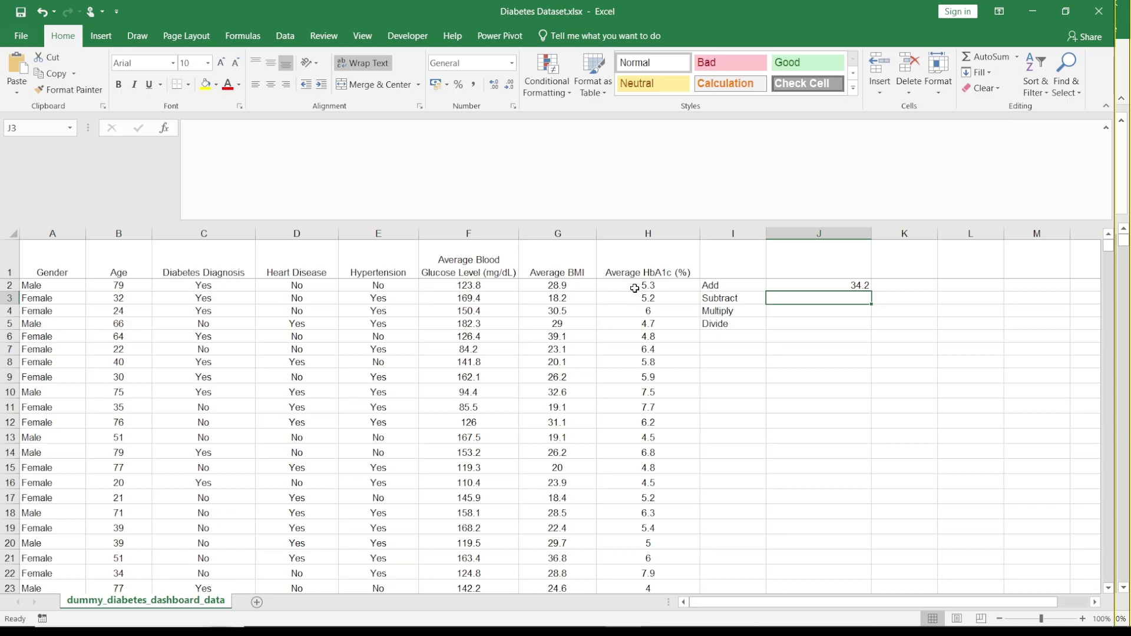
Step: Subtract the HbA1c from the average BMI of row 3 in J3 with the formula =G3-H3
{"action": "type", "text": "="}
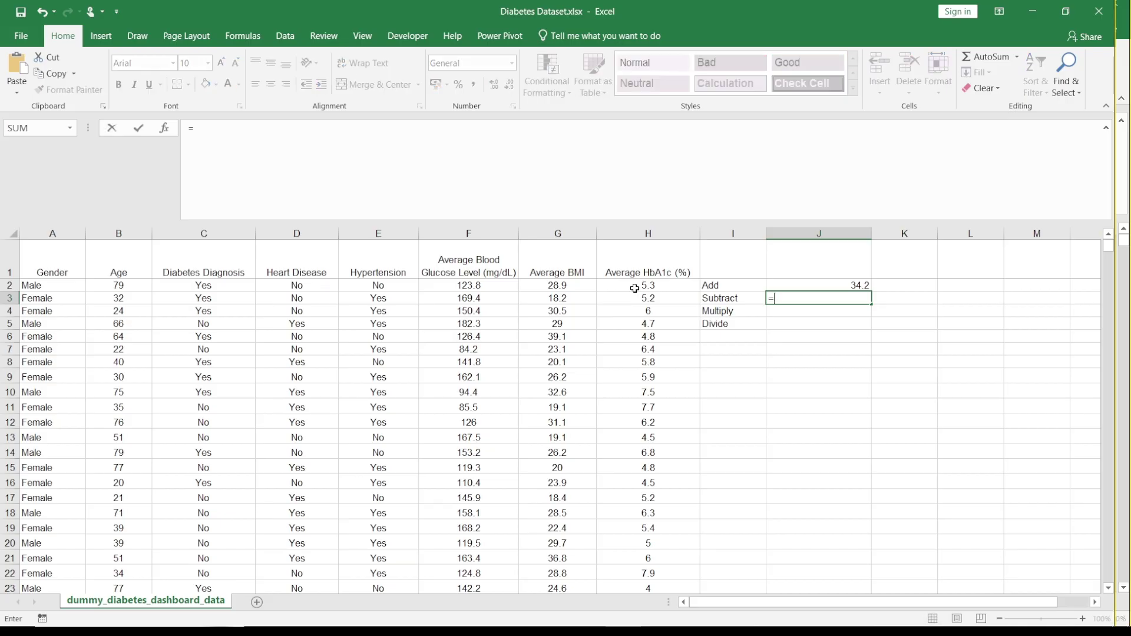
{"action": "left_click", "coordinate": [557, 298]}
{"action": "type", "text": "-"}
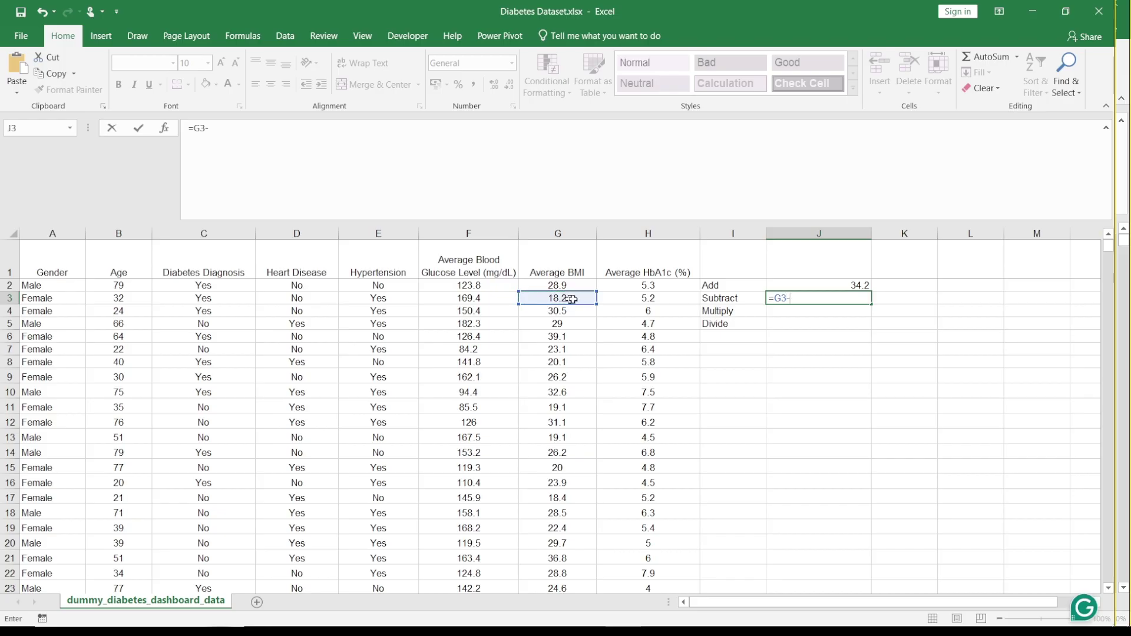
{"action": "left_click", "coordinate": [650, 299]}
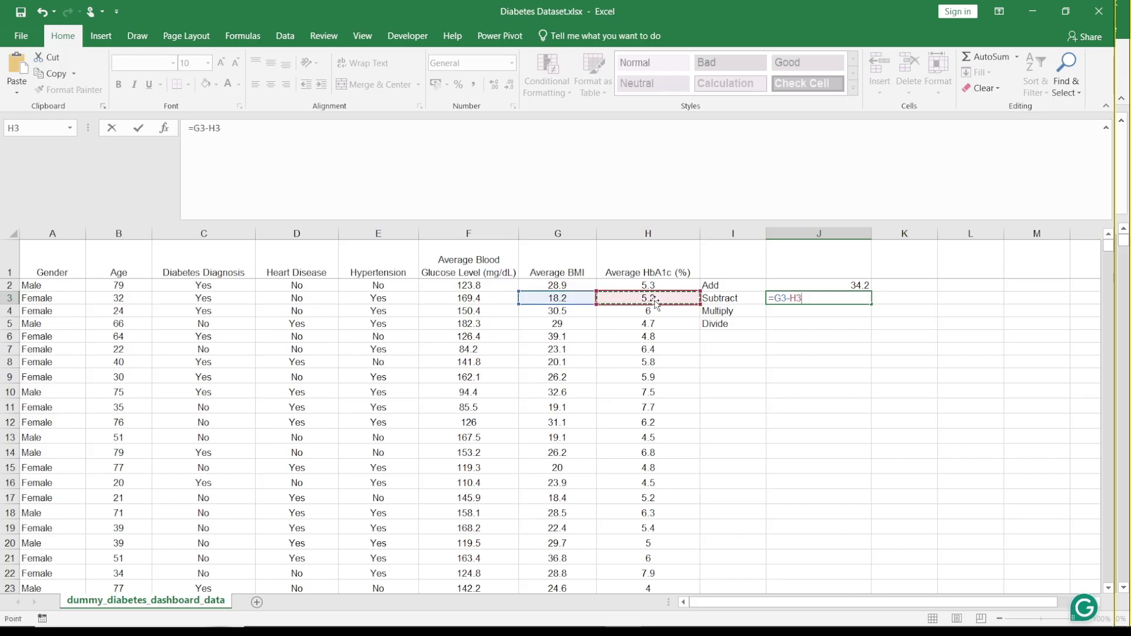
{"action": "key", "text": "Return"}
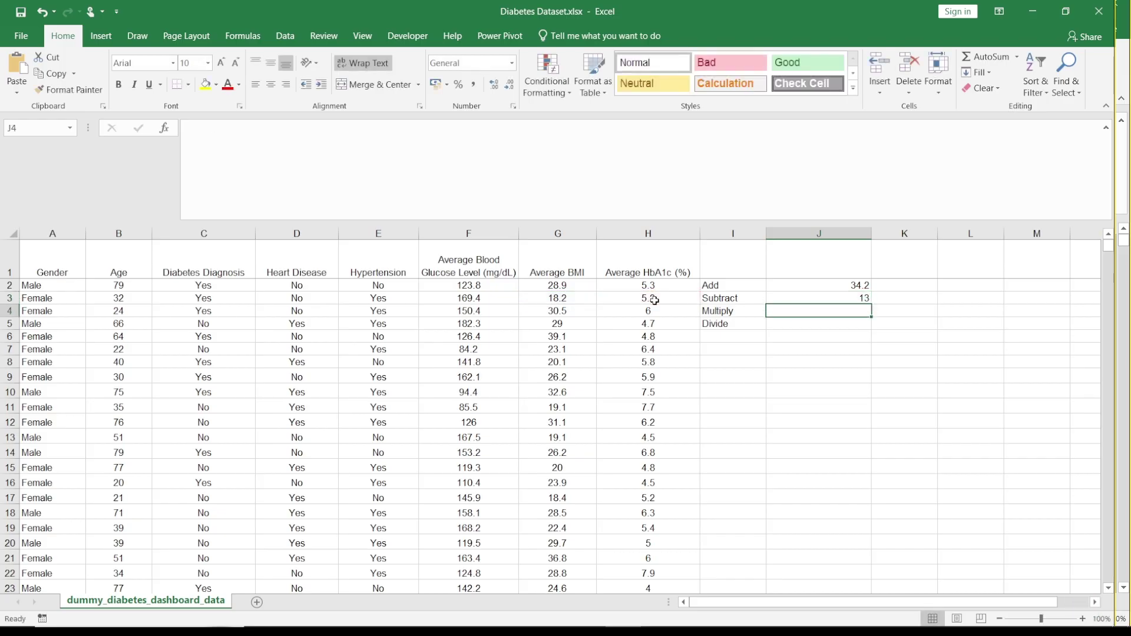
Step: Multiply the average BMI by the HbA1c of row 4 in J4 with the formula =G4*H4
{"action": "type", "text": "="}
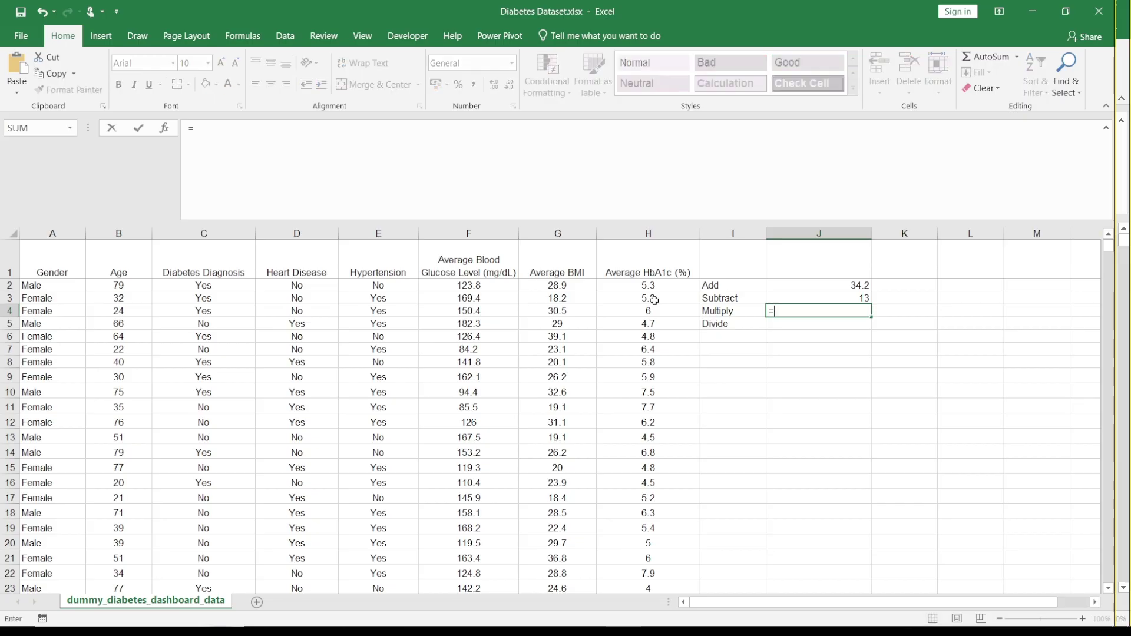
{"action": "left_click", "coordinate": [555, 311]}
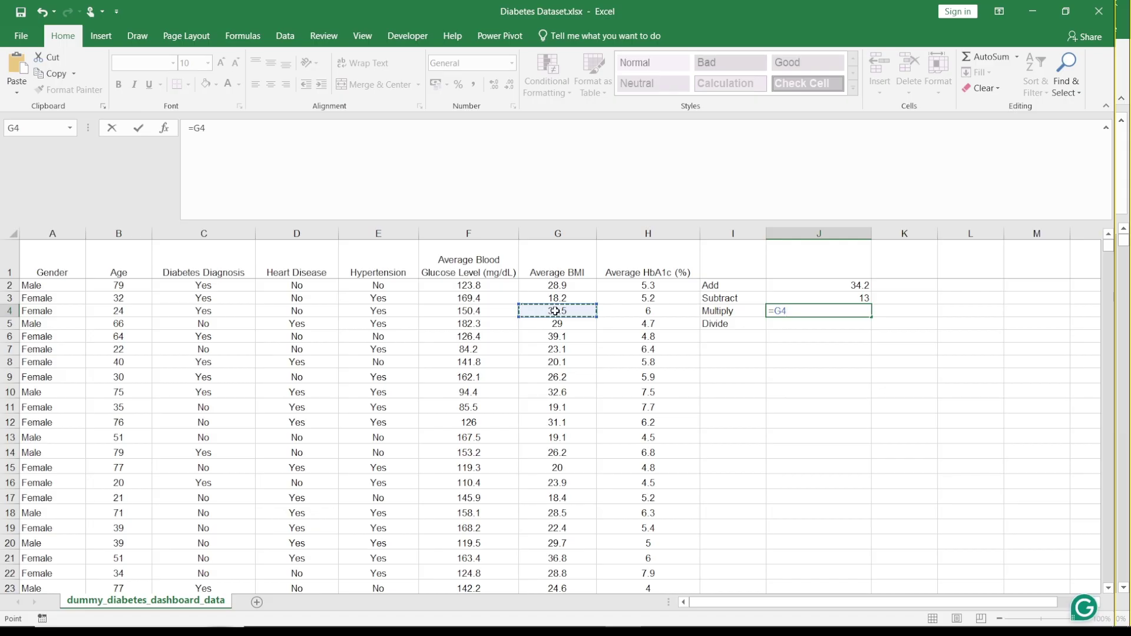
{"action": "type", "text": "*"}
{"action": "left_click", "coordinate": [648, 311]}
{"action": "key", "text": "Return"}
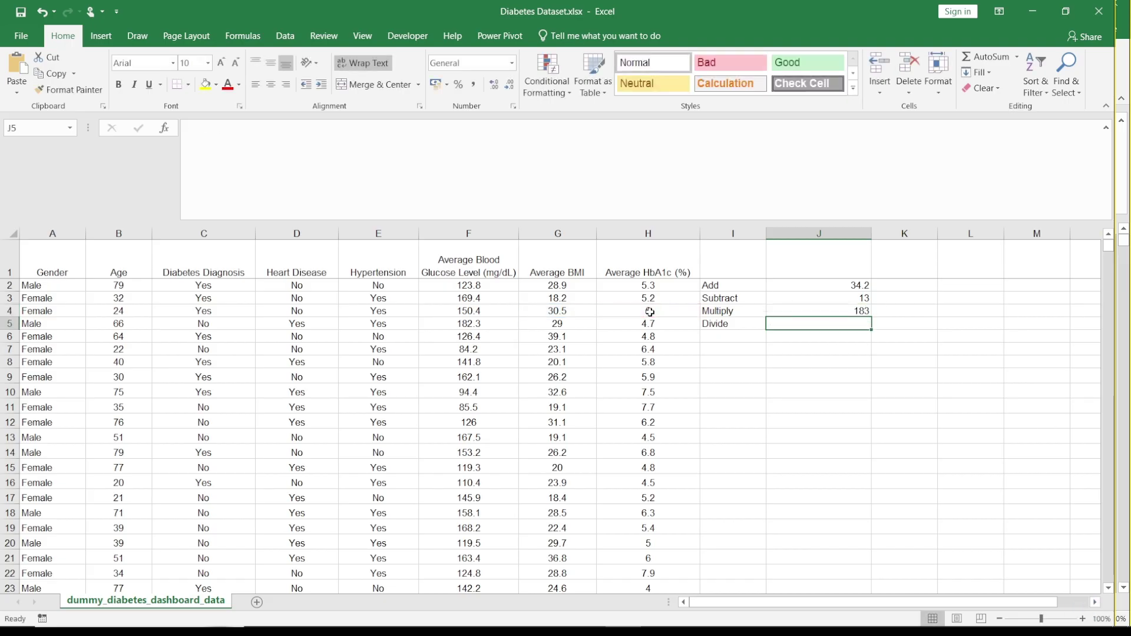
Step: Divide the average BMI by the HbA1c of row 5 in J5 with the formula =G5/H5
{"action": "type", "text": "="}
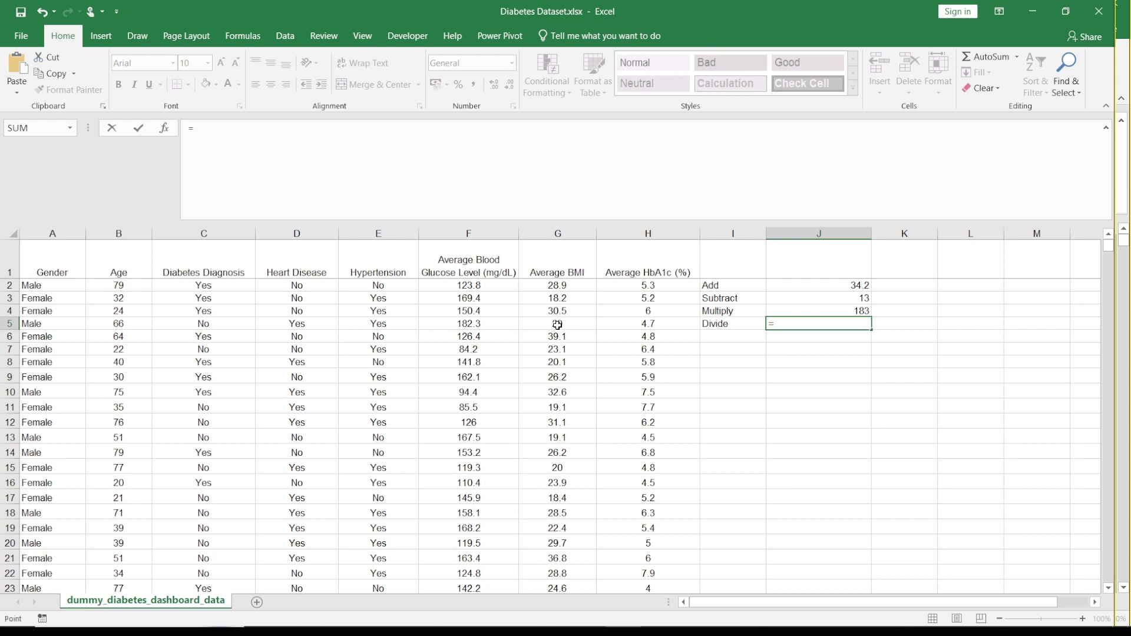
{"action": "left_click", "coordinate": [558, 325]}
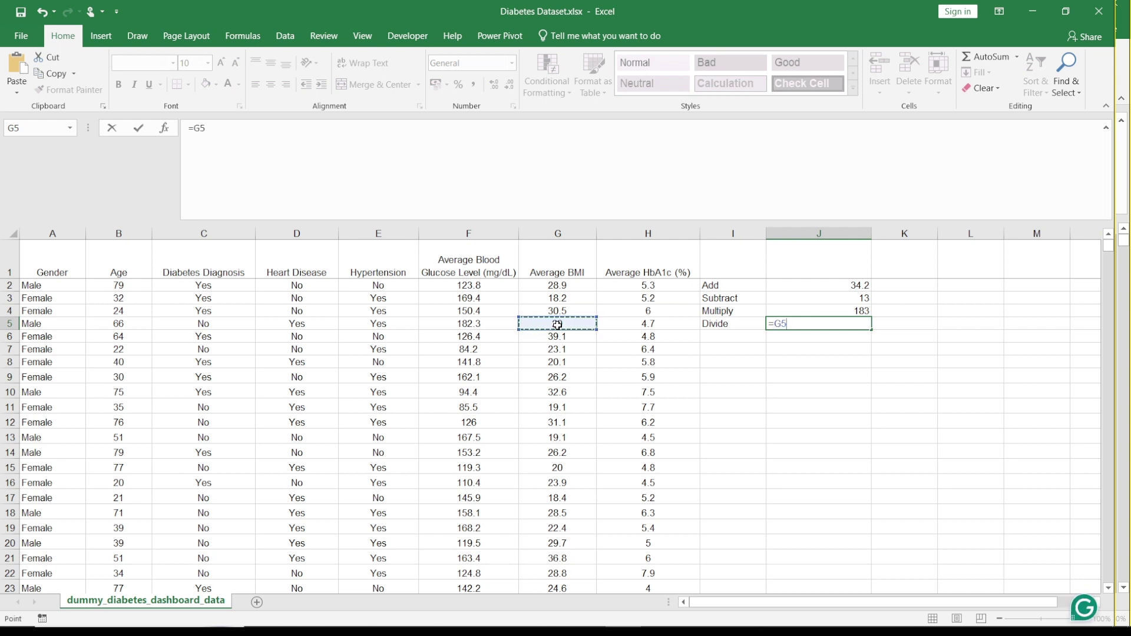
{"action": "type", "text": "/"}
{"action": "left_click", "coordinate": [654, 322]}
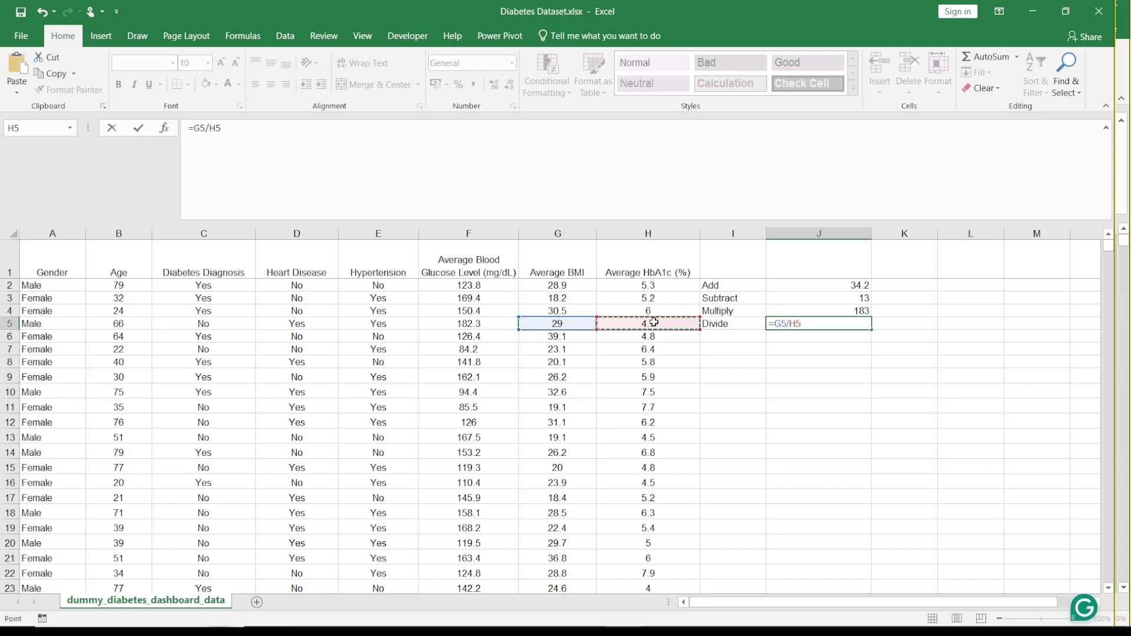
{"action": "key", "text": "Return"}
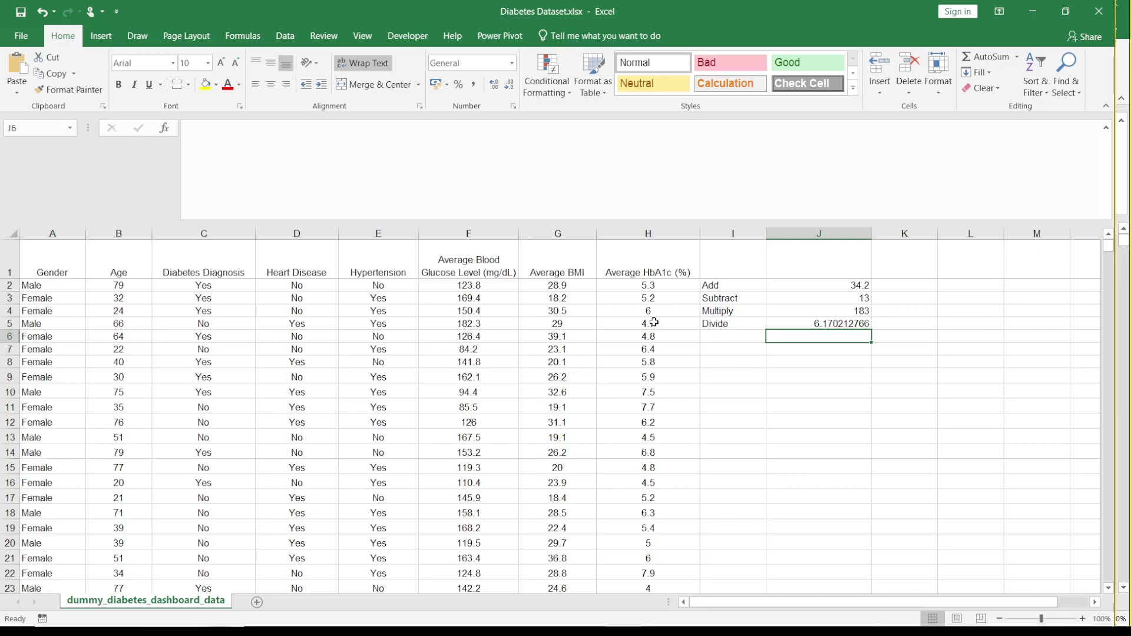
Step: Clear the arithmetic labels and their formula results from cells I2:J5
{"action": "left_click", "coordinate": [825, 287]}
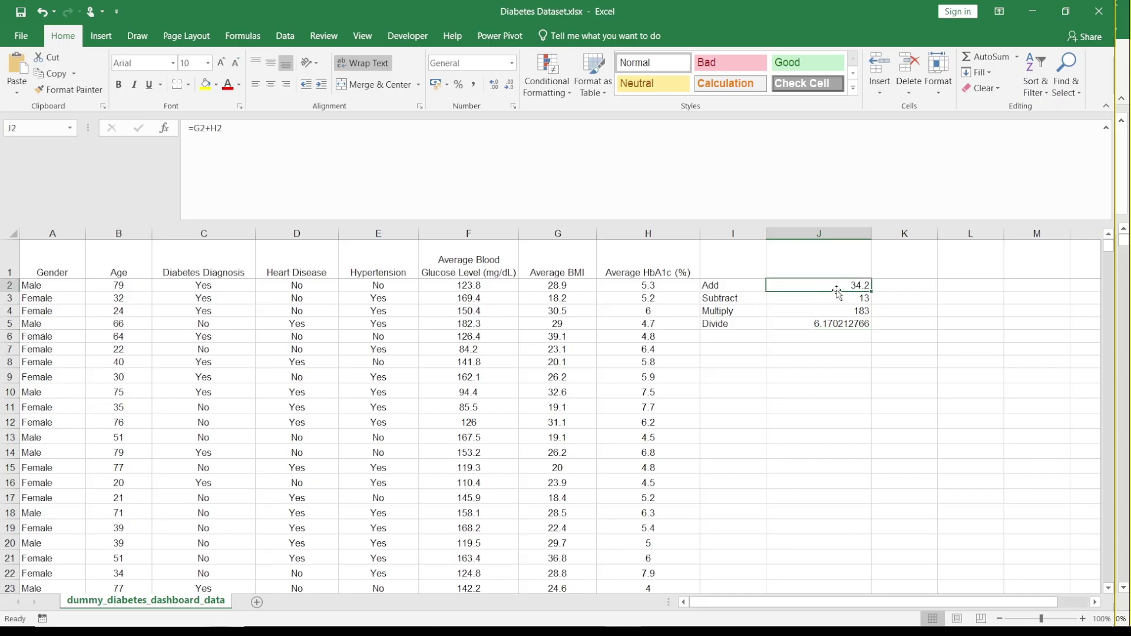
{"action": "left_click", "coordinate": [895, 284]}
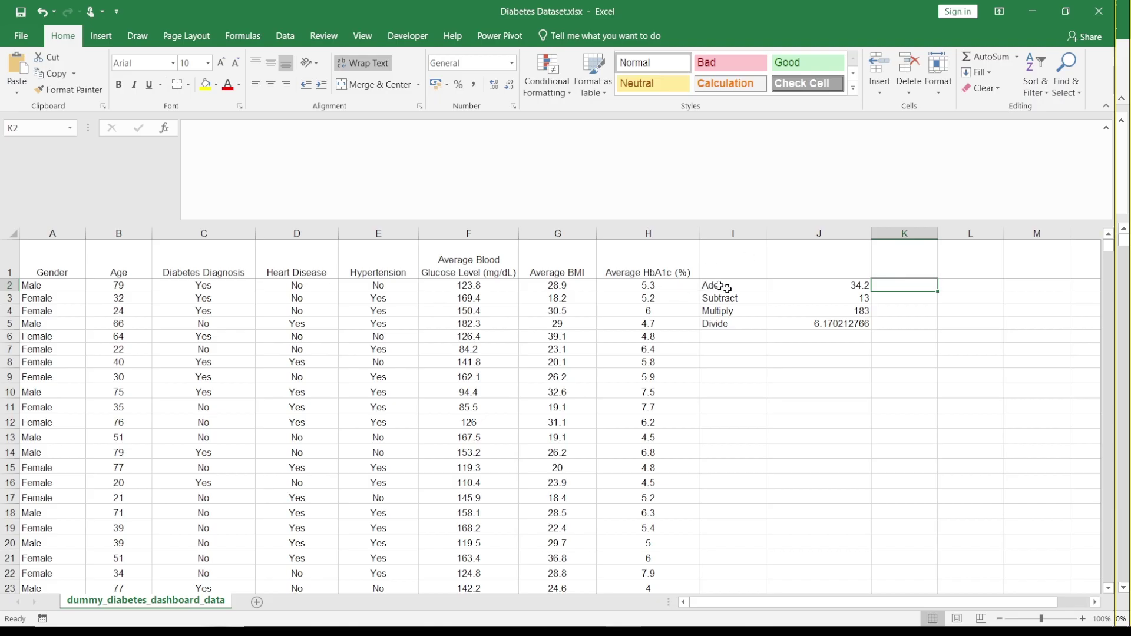
{"action": "left_click_drag", "start_coordinate": [720, 285], "coordinate": [845, 322]}
{"action": "key", "text": "Delete"}
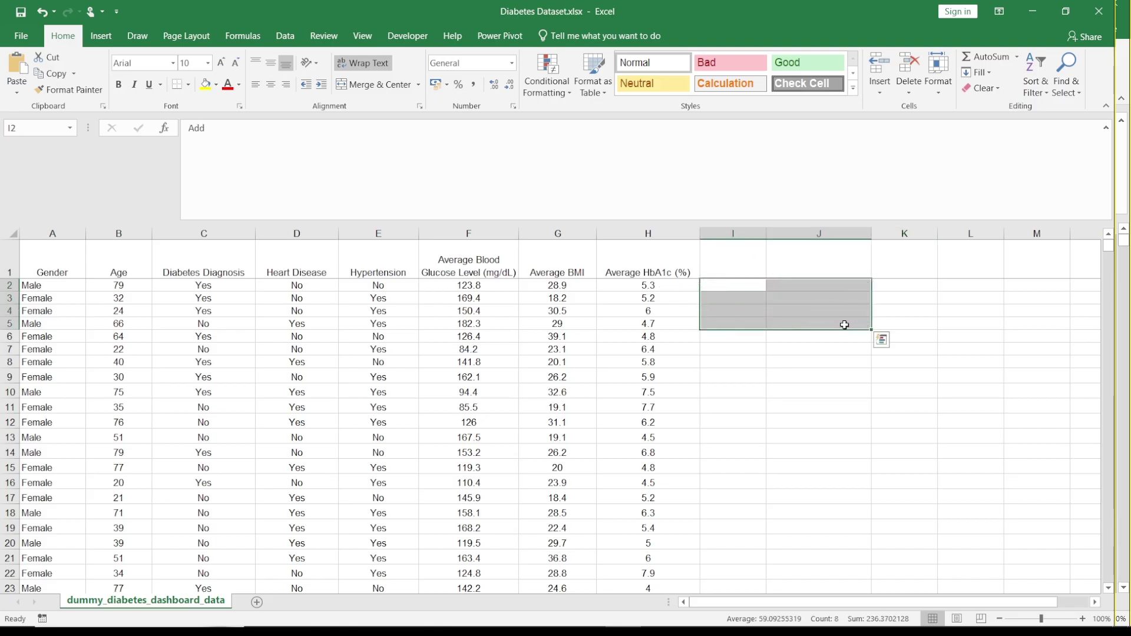
{"action": "left_click", "coordinate": [789, 299]}
{"action": "left_click", "coordinate": [796, 289]}
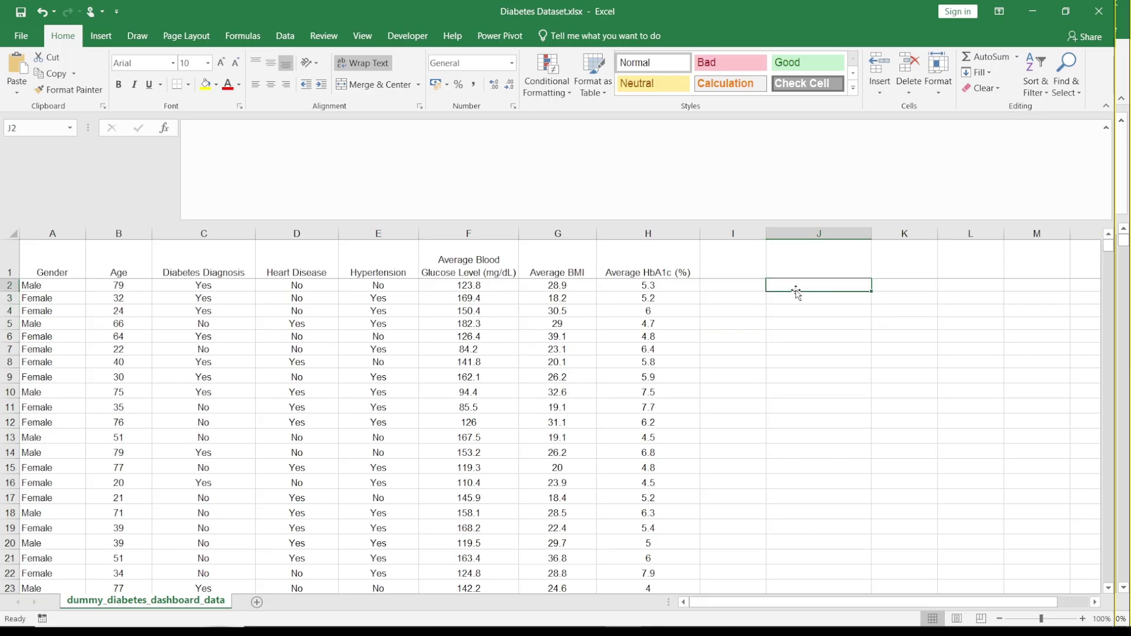
Step: Start a formula with =sum in I2 to bring up the matching functions, and erase the function name
{"action": "key", "text": "Left"}
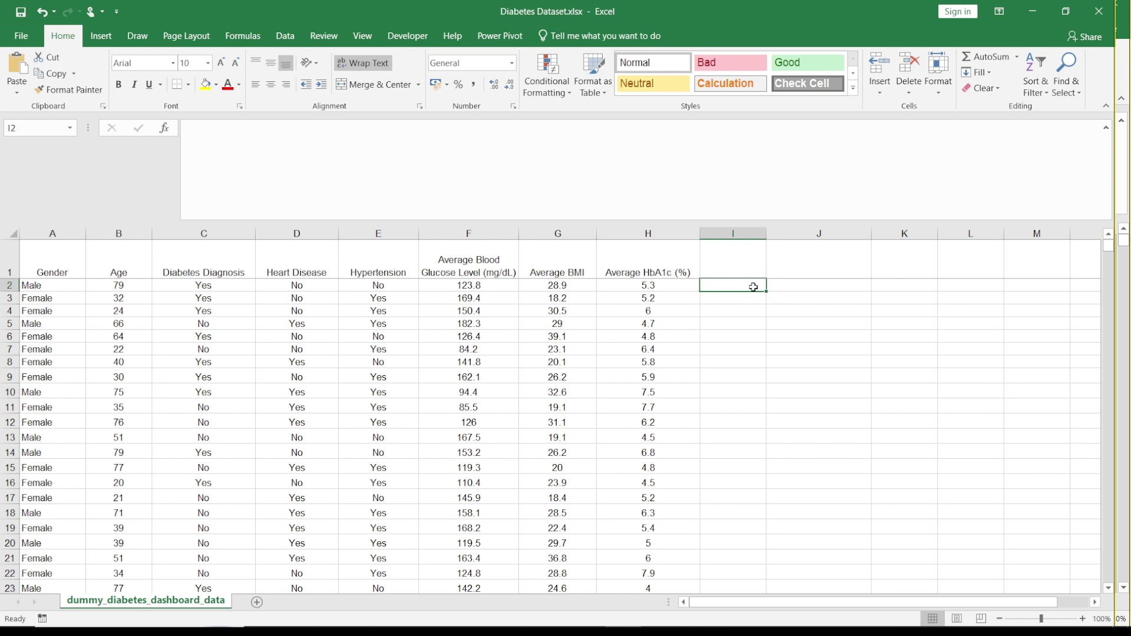
{"action": "type", "text": "=sum"}
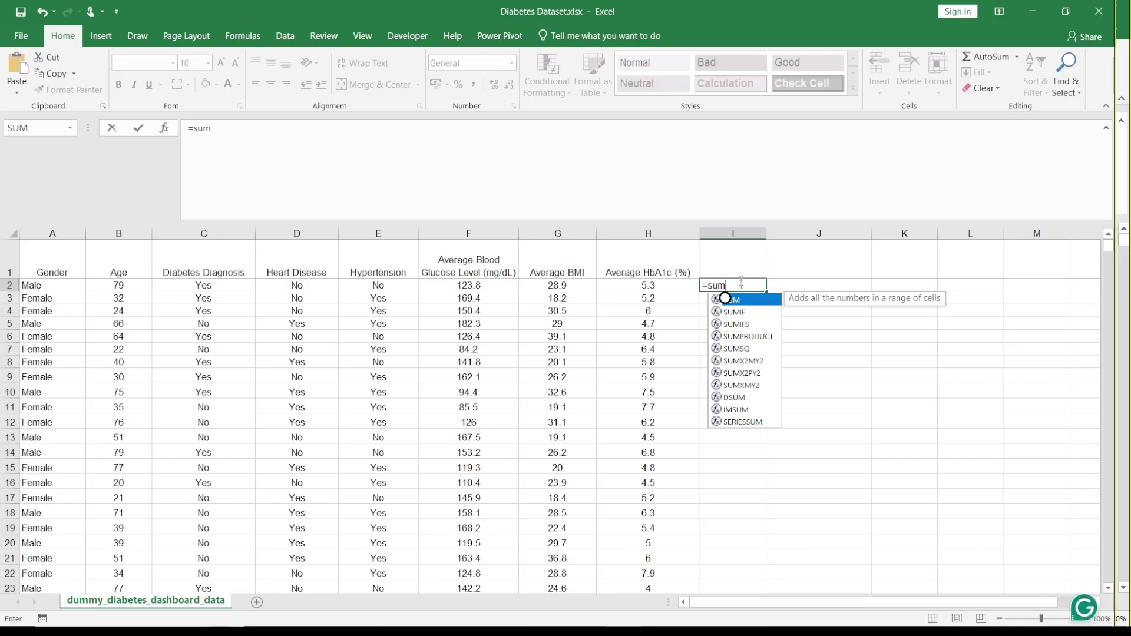
{"action": "left_click", "coordinate": [736, 285]}
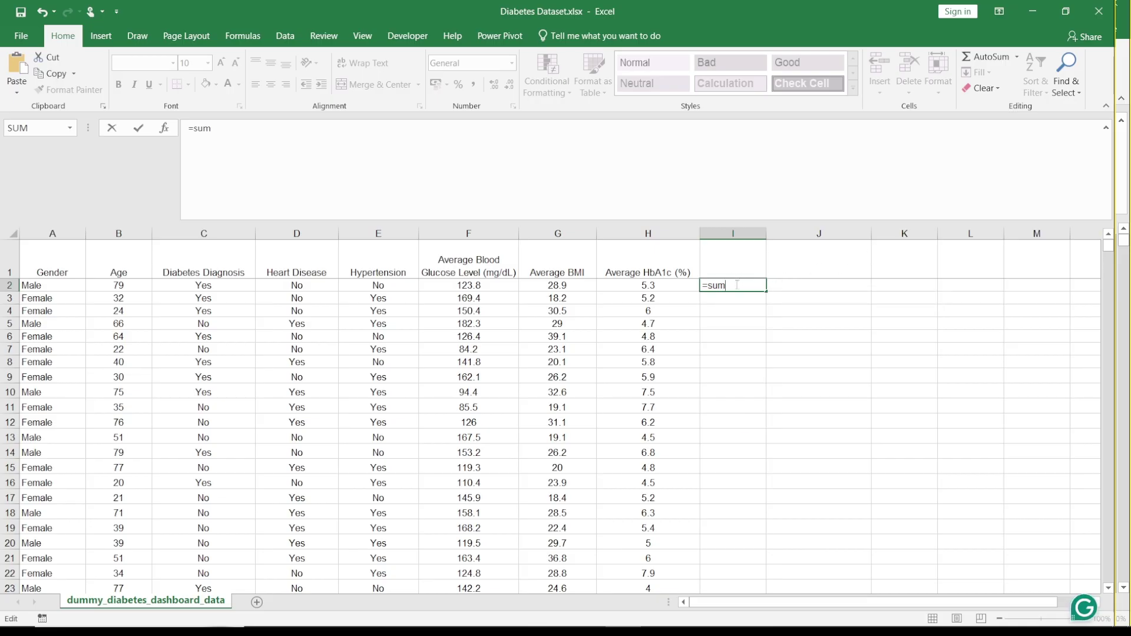
{"action": "key", "text": "BackSpace"}
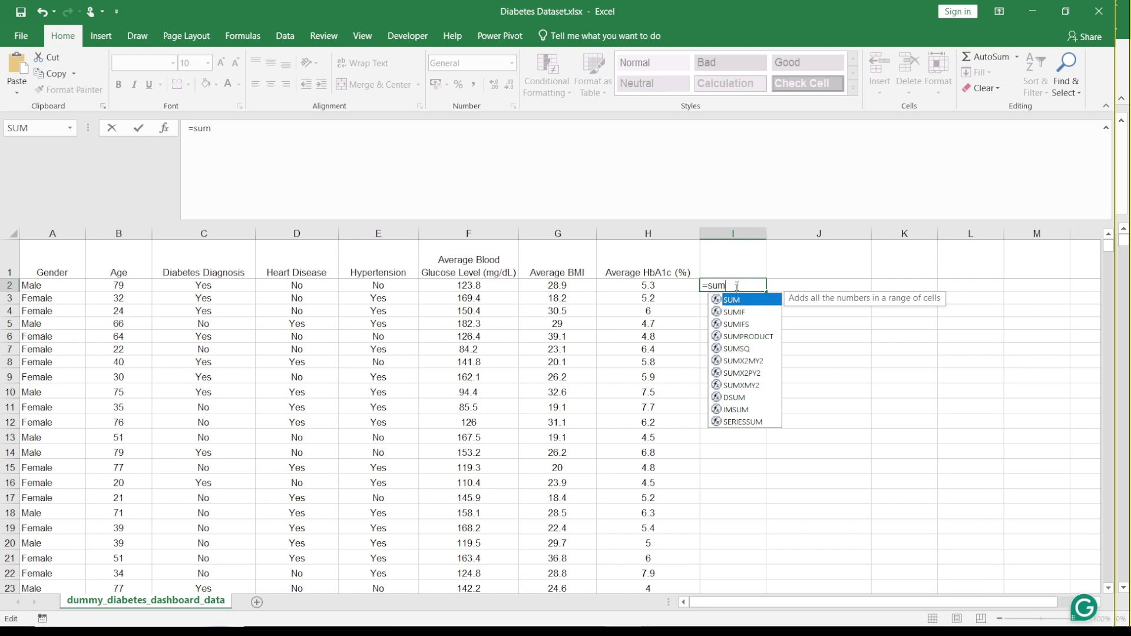
{"action": "key", "text": "BackSpace"}
{"action": "key", "text": "BackSpace"}
{"action": "key", "text": "BackSpace"}
Step: Enter the function name as =average in I2, without any arguments
{"action": "type", "text": "averaf"}
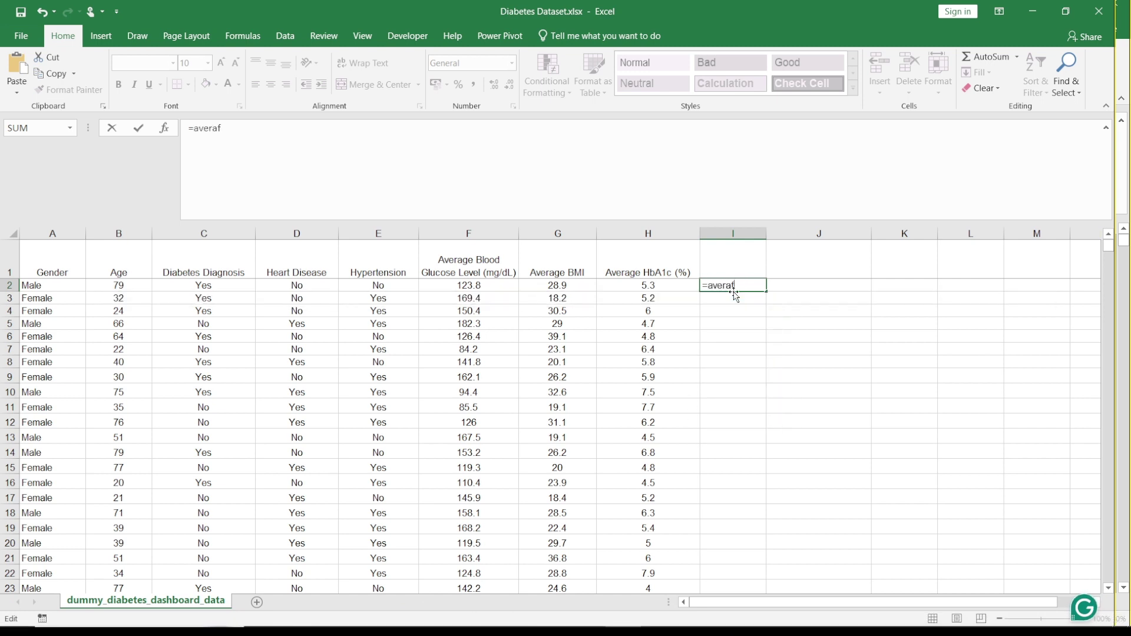
{"action": "key", "text": "BackSpace"}
{"action": "type", "text": "ge"}
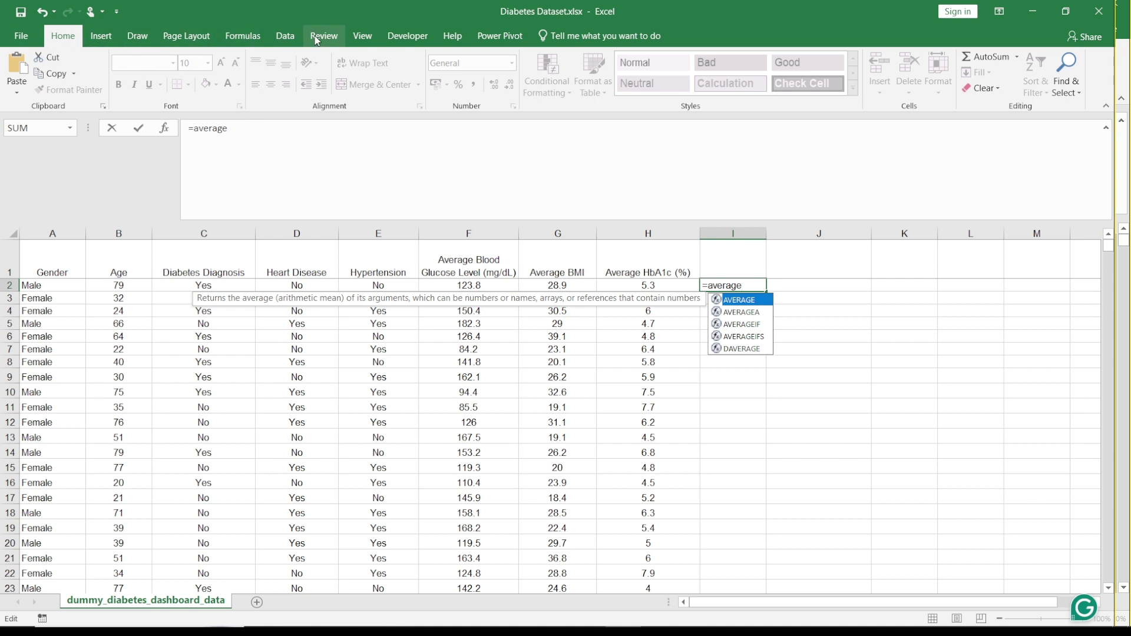
{"action": "left_click", "coordinate": [361, 39]}
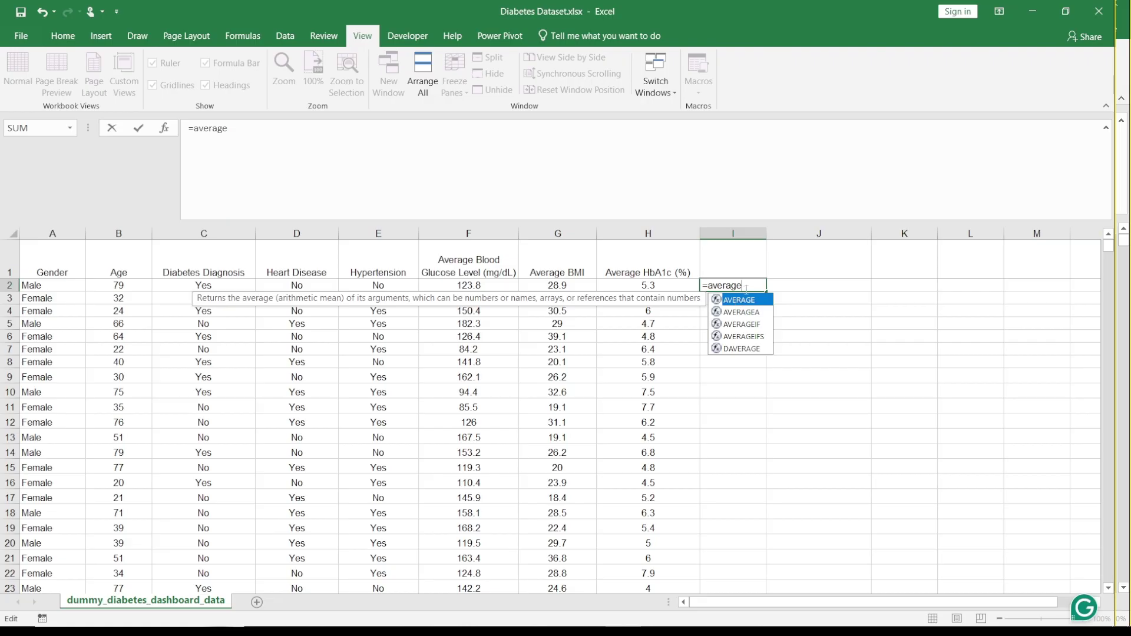
{"action": "key", "text": "Return"}
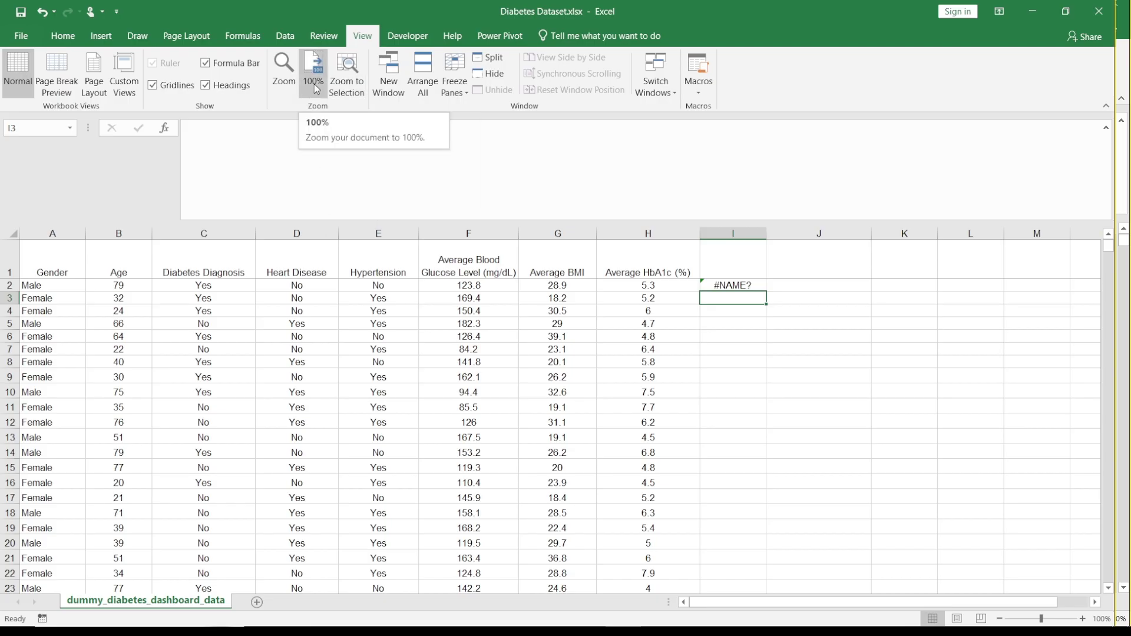
Step: Magnify the worksheet around I3 to the selection and set the zoom to 200%
{"action": "left_click", "coordinate": [347, 79]}
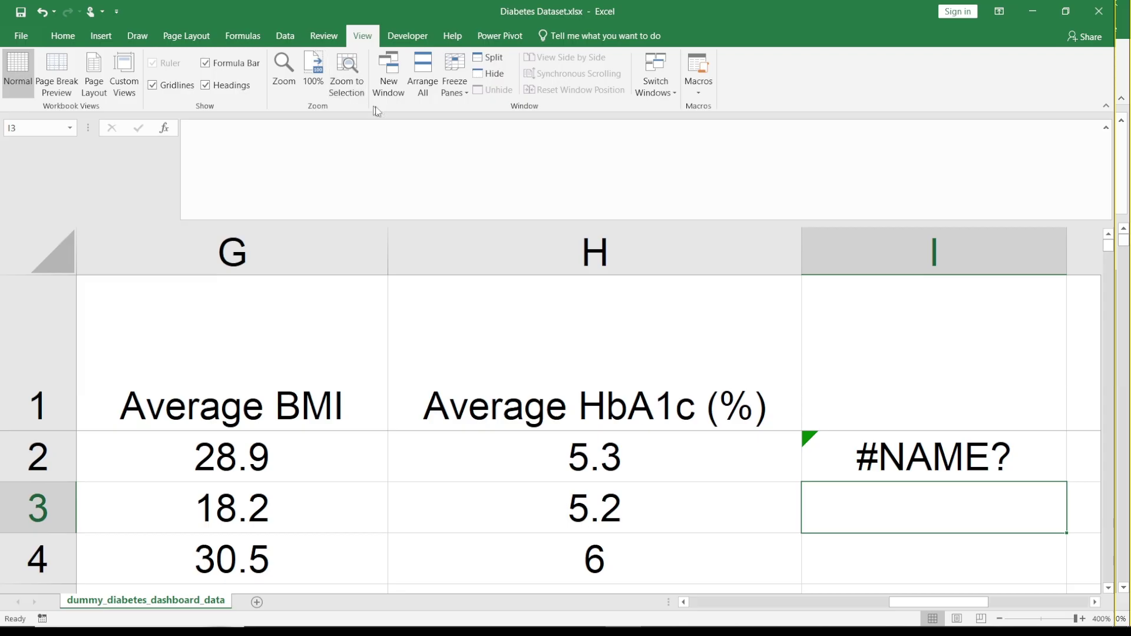
{"action": "left_click", "coordinate": [287, 72]}
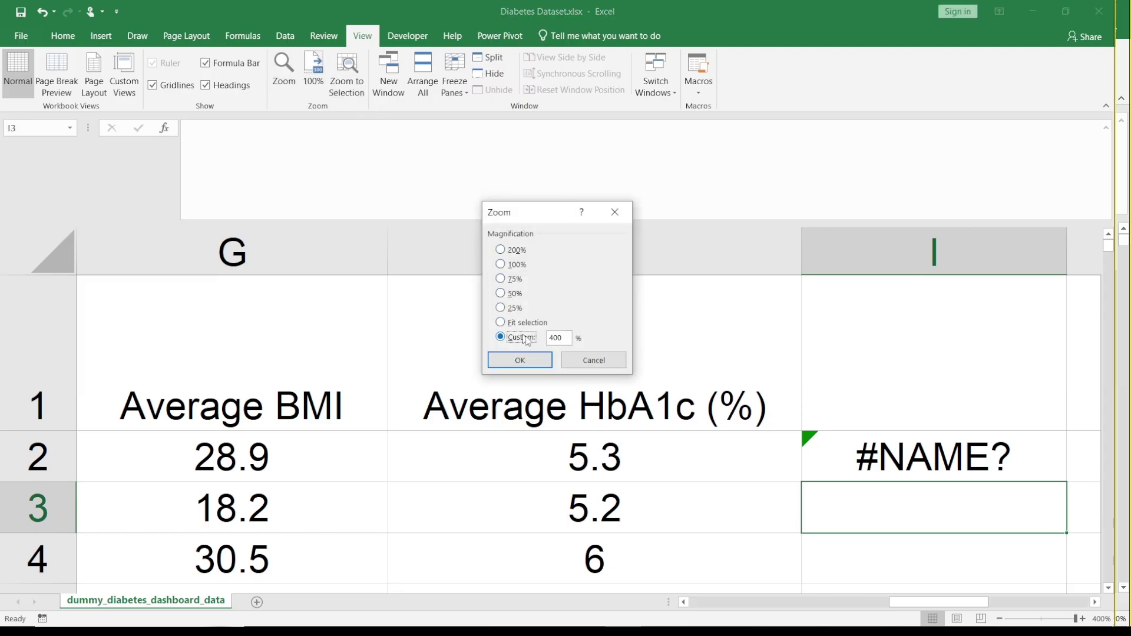
{"action": "left_click", "coordinate": [501, 250]}
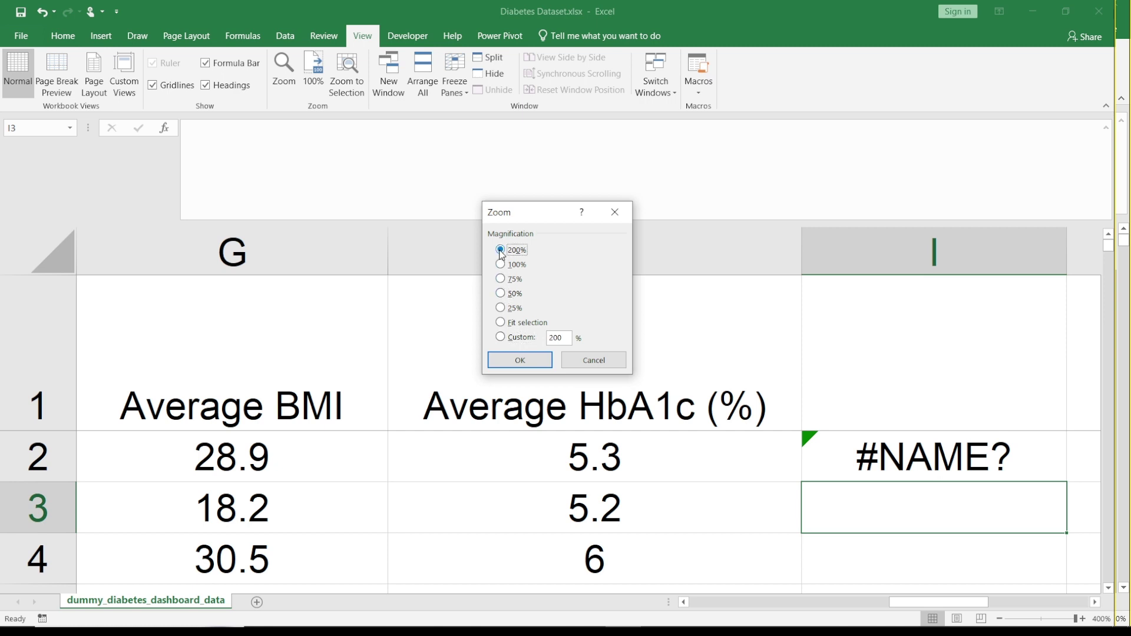
{"action": "left_click", "coordinate": [519, 363]}
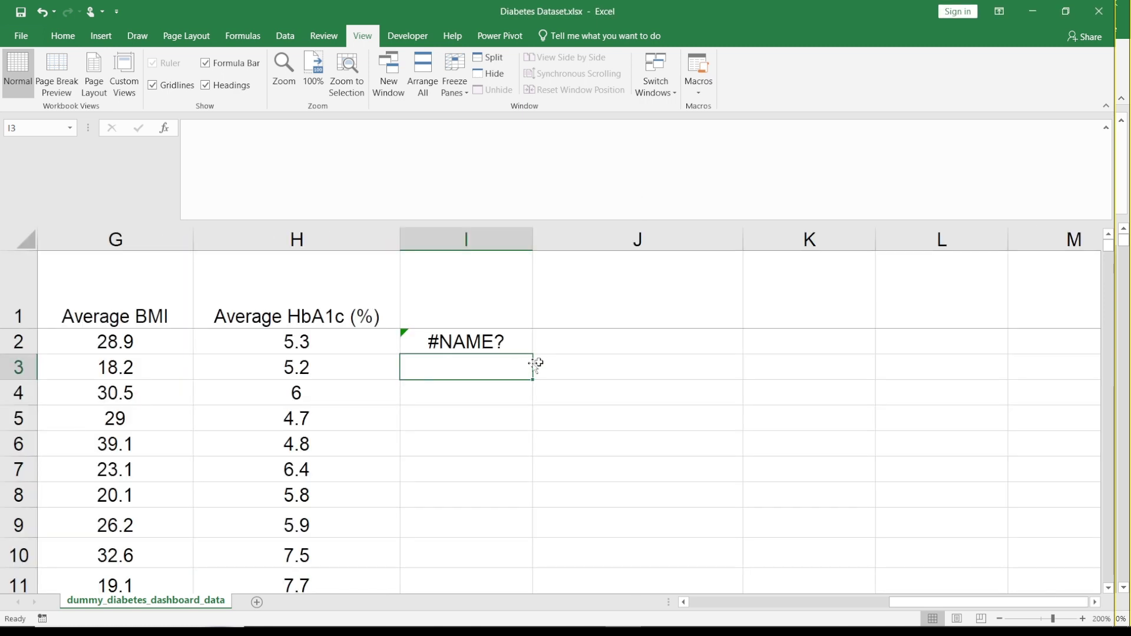
Step: Delete the incomplete =average formula from I2
{"action": "left_click", "coordinate": [347, 363]}
{"action": "key", "text": "Right"}
{"action": "key", "text": "Up"}
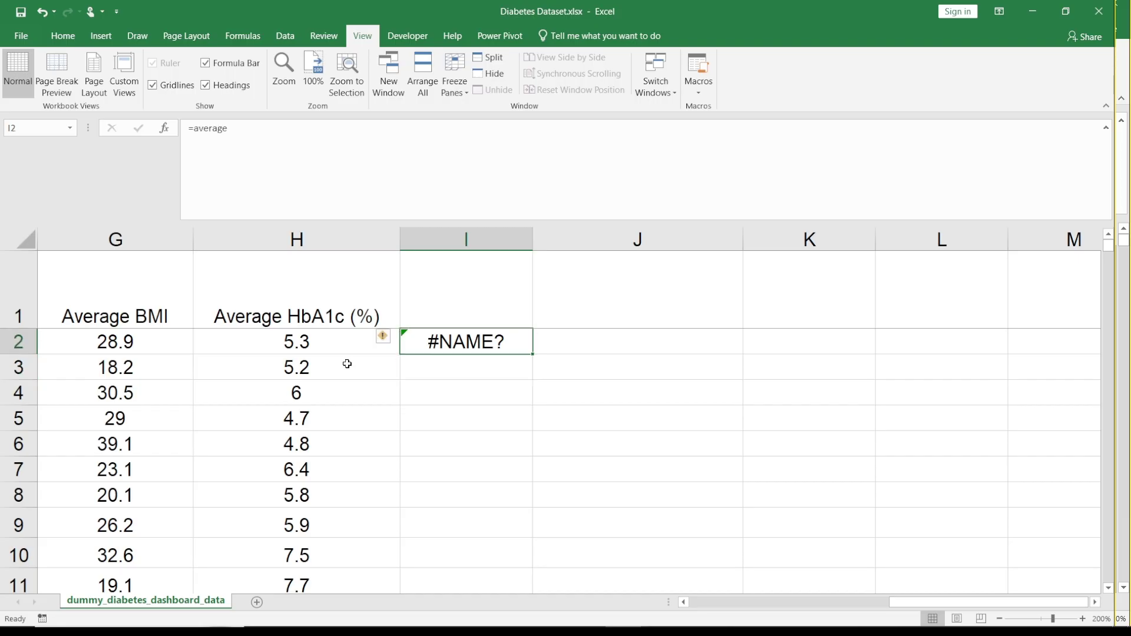
{"action": "mouse_move", "coordinate": [491, 629]}
{"action": "key", "text": "Delete"}
Step: Start a formula with =min in I2 to bring up the minimum functions, and erase the function name
{"action": "type", "text": "="}
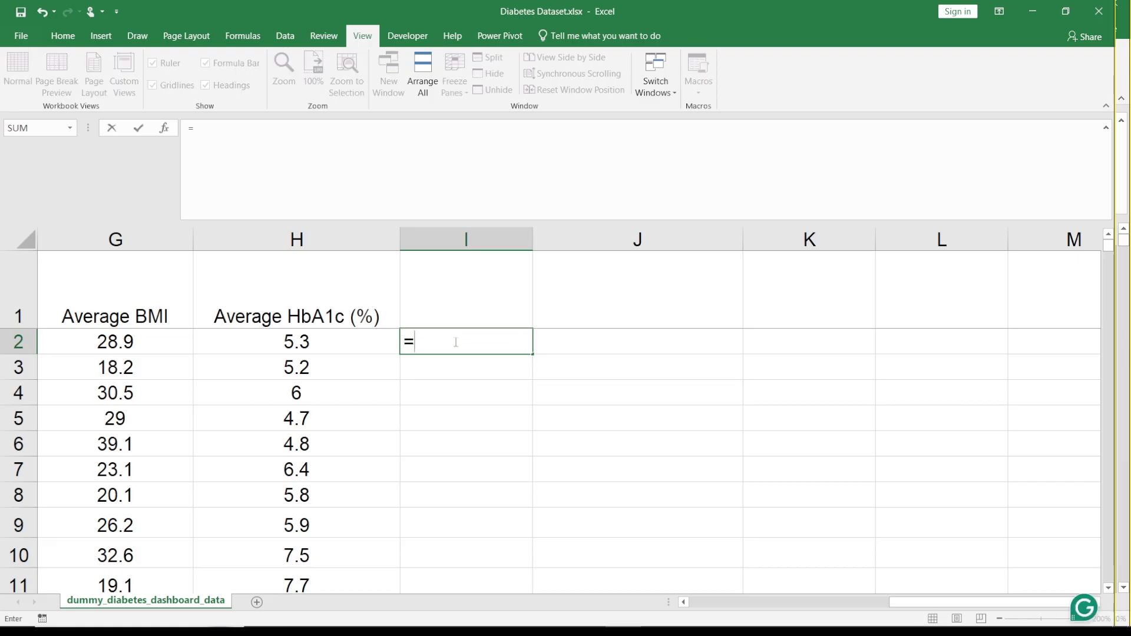
{"action": "type", "text": "s"}
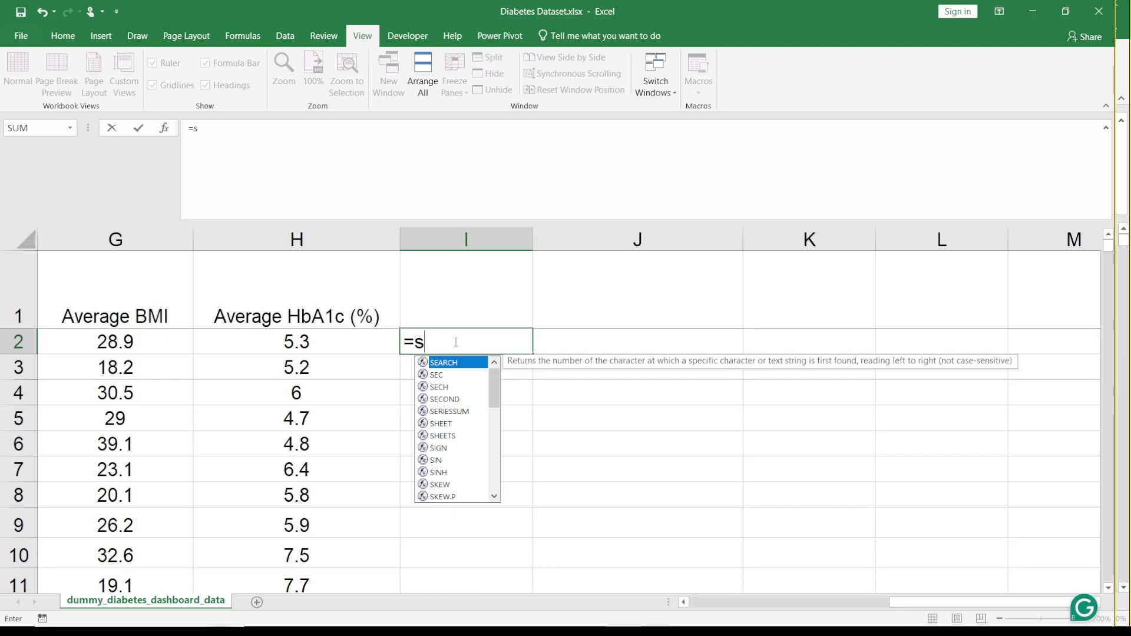
{"action": "key", "text": "BackSpace"}
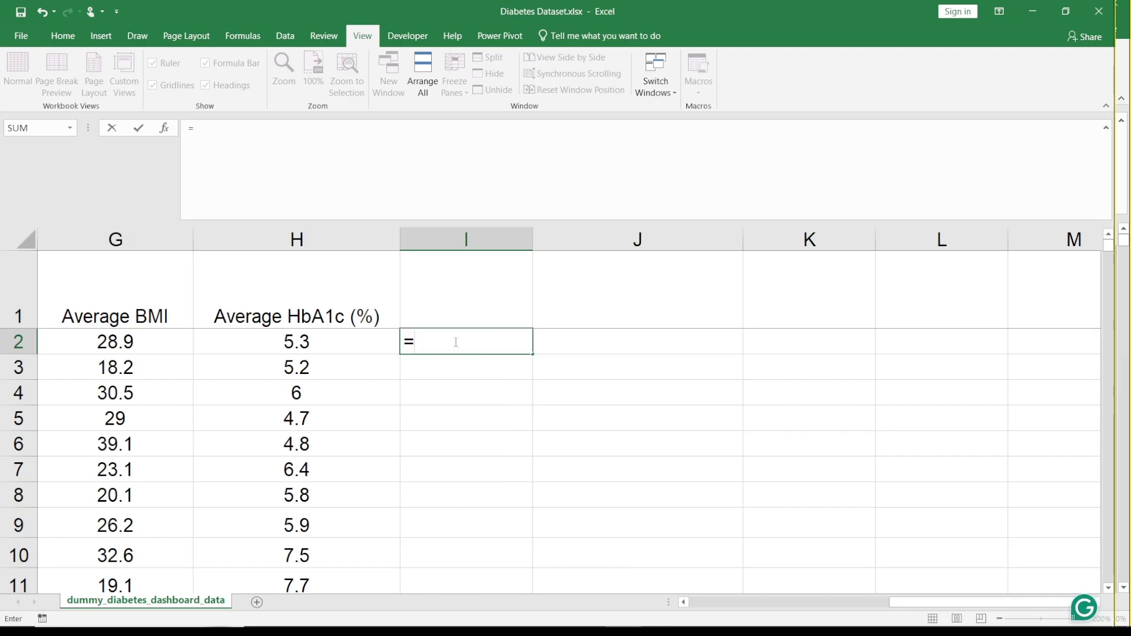
{"action": "type", "text": "min"}
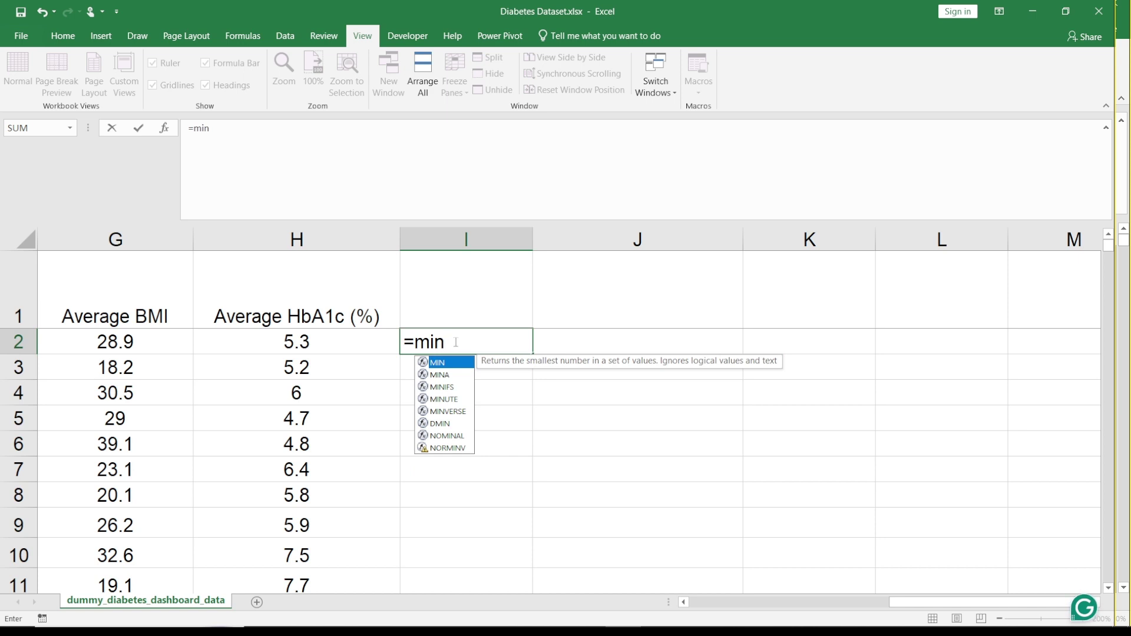
{"action": "key", "text": "BackSpace"}
{"action": "key", "text": "BackSpace"}
{"action": "key", "text": "BackSpace"}
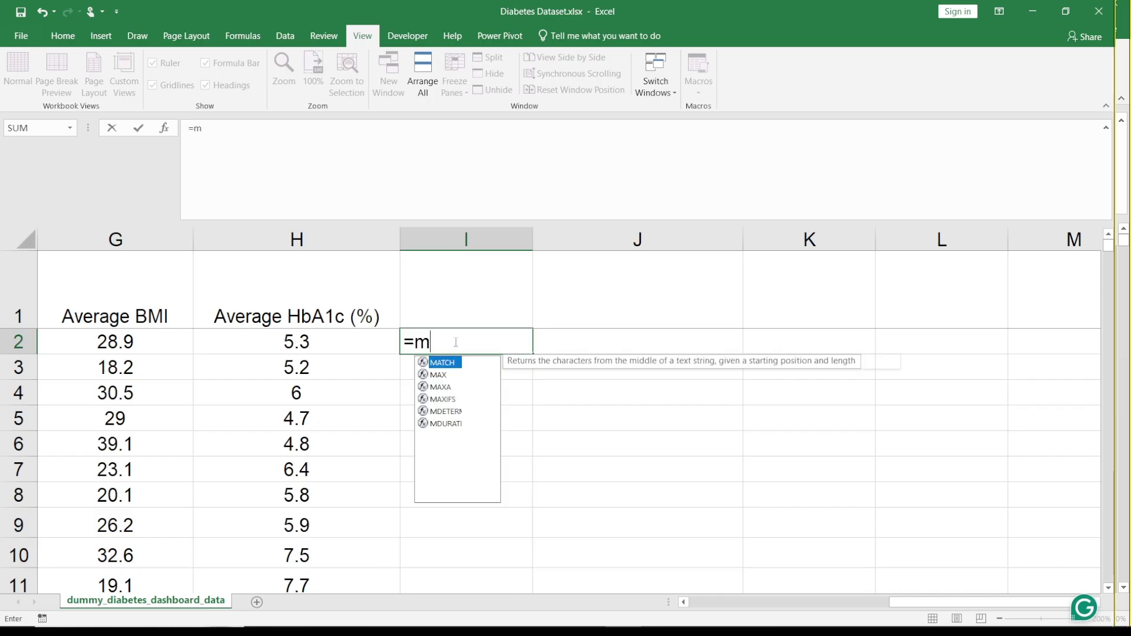
Step: Start a formula with =max and extend it to =maxa in I2, and erase the whole entry
{"action": "type", "text": "max"}
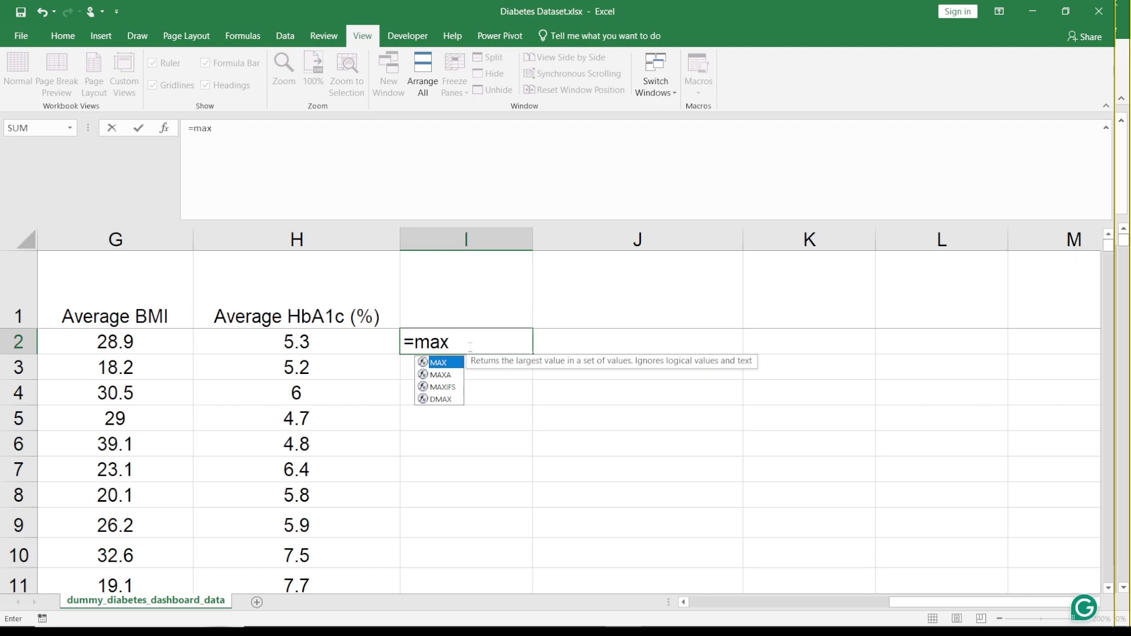
{"action": "type", "text": "a"}
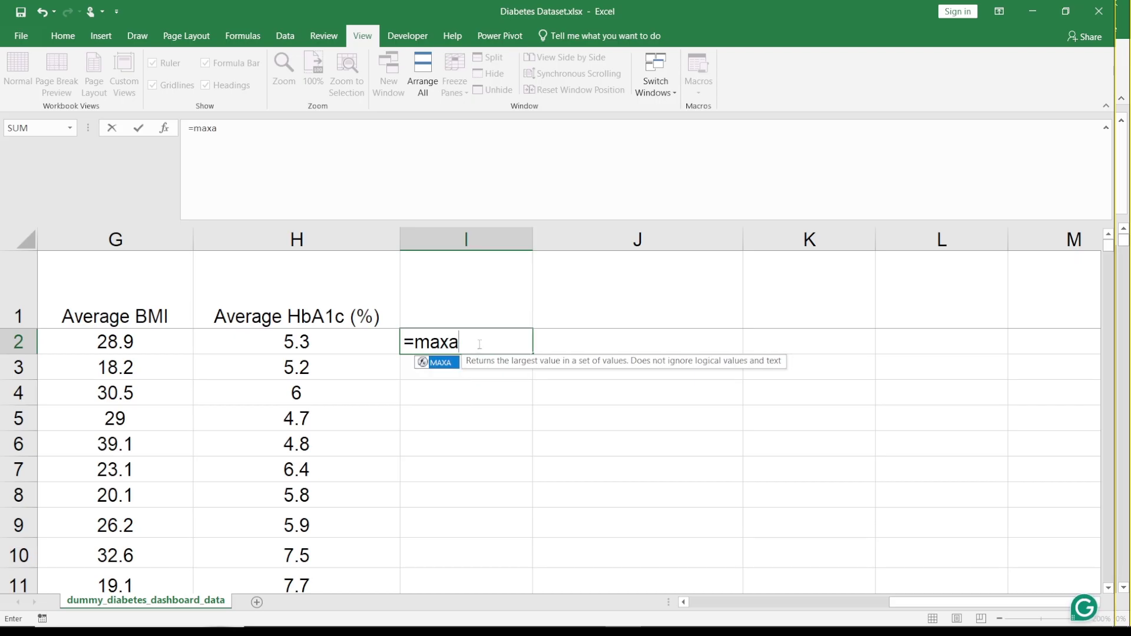
{"action": "key", "text": "BackSpace"}
{"action": "key", "text": "BackSpace"}
{"action": "key", "text": "BackSpace"}
{"action": "key", "text": "BackSpace"}
{"action": "key", "text": "BackSpace"}
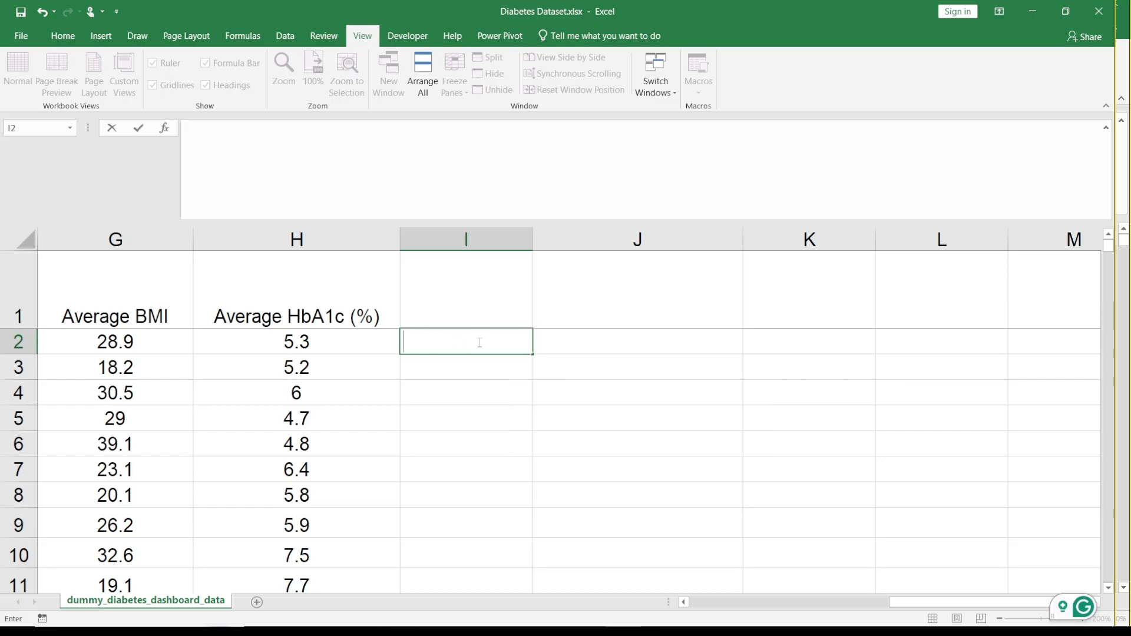
{"action": "left_click", "coordinate": [449, 370]}
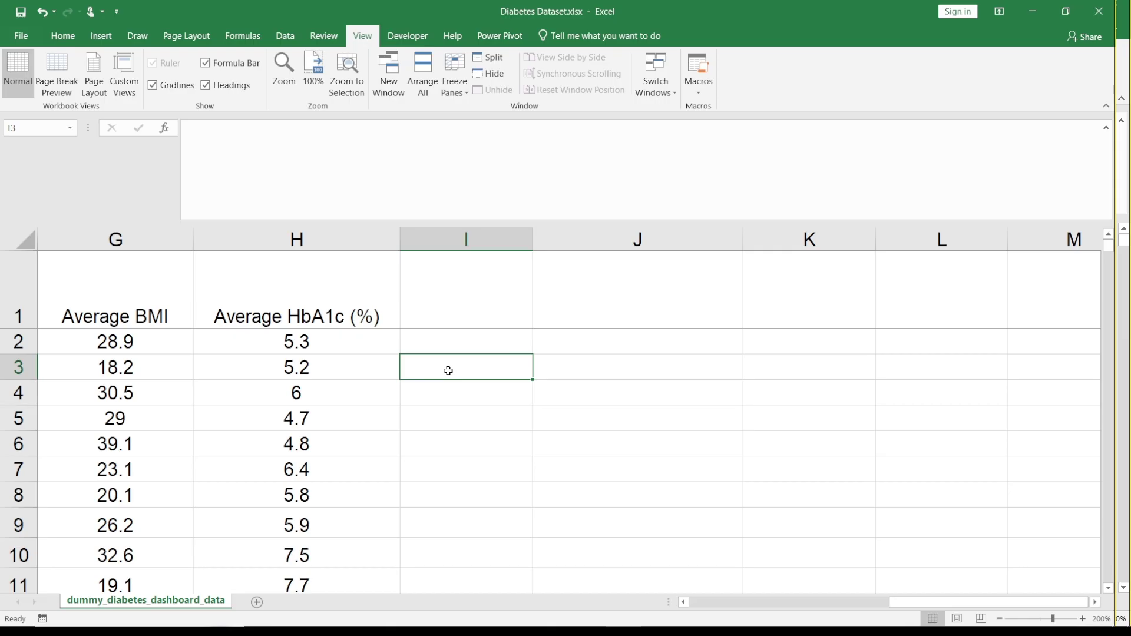
{"action": "left_click", "coordinate": [435, 344]}
{"action": "key", "text": "Left"}
{"action": "key", "text": "Left"}
{"action": "key", "text": "Left"}
{"action": "key", "text": "Left"}
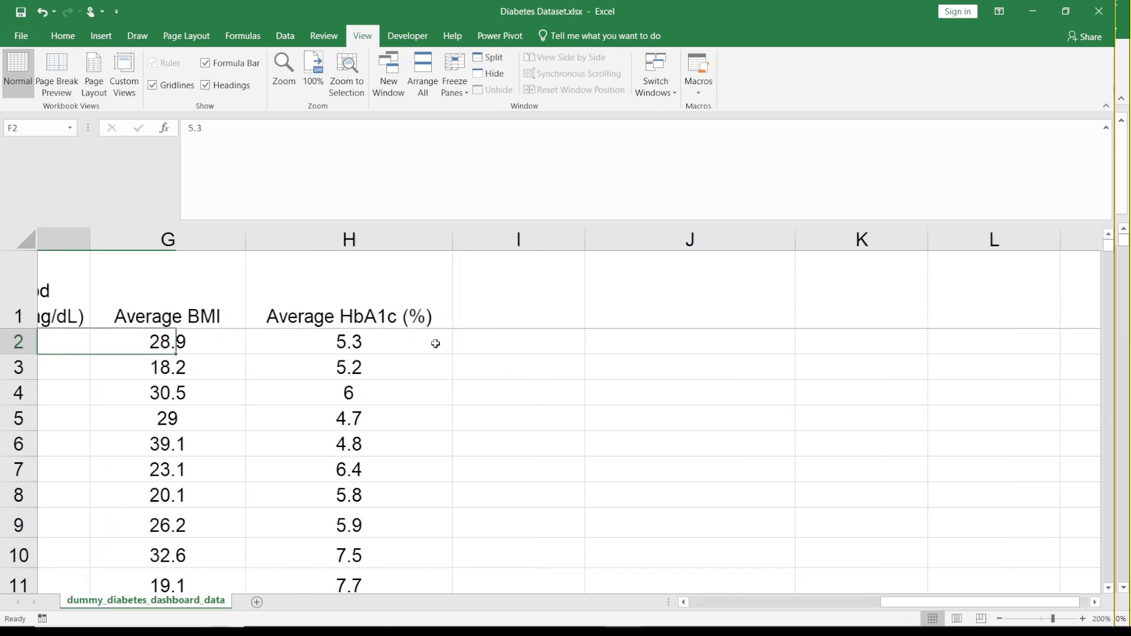
{"action": "key", "text": "Left"}
{"action": "key", "text": "Left"}
{"action": "key", "text": "Right"}
{"action": "key", "text": "Right"}
{"action": "key", "text": "Right"}
{"action": "key", "text": "Right"}
{"action": "key", "text": "Right"}
{"action": "key", "text": "Right"}
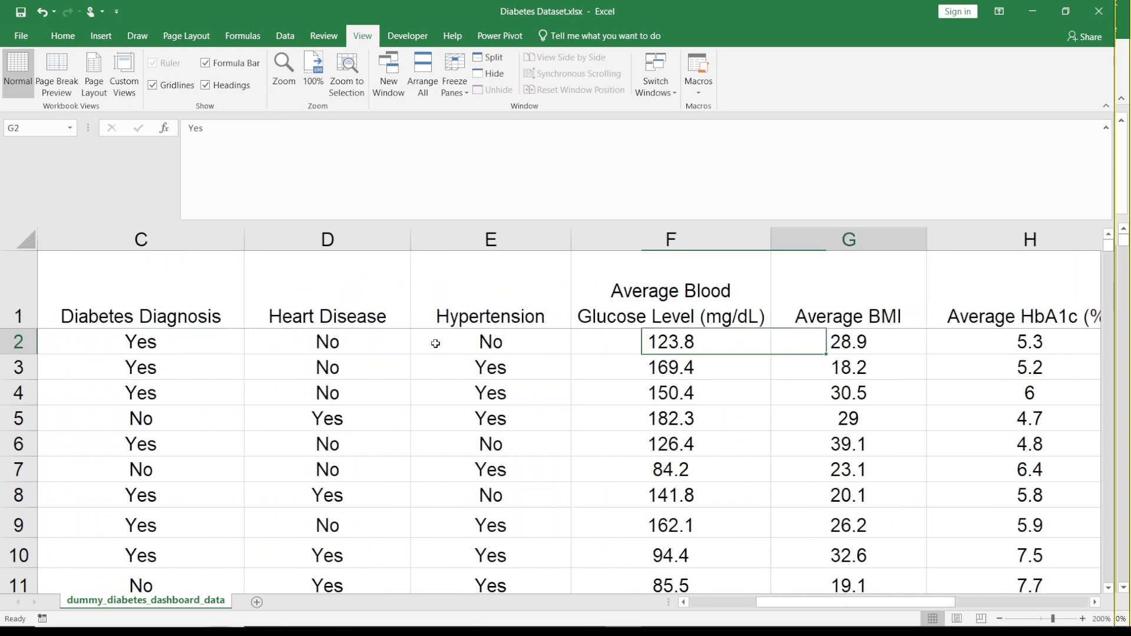
{"action": "key", "text": "Left"}
{"action": "key", "text": "Left"}
{"action": "key", "text": "Left"}
{"action": "key", "text": "Left"}
{"action": "key", "text": "Left"}
{"action": "key", "text": "Left"}
{"action": "key", "text": "Left"}
{"action": "key", "text": "Left"}
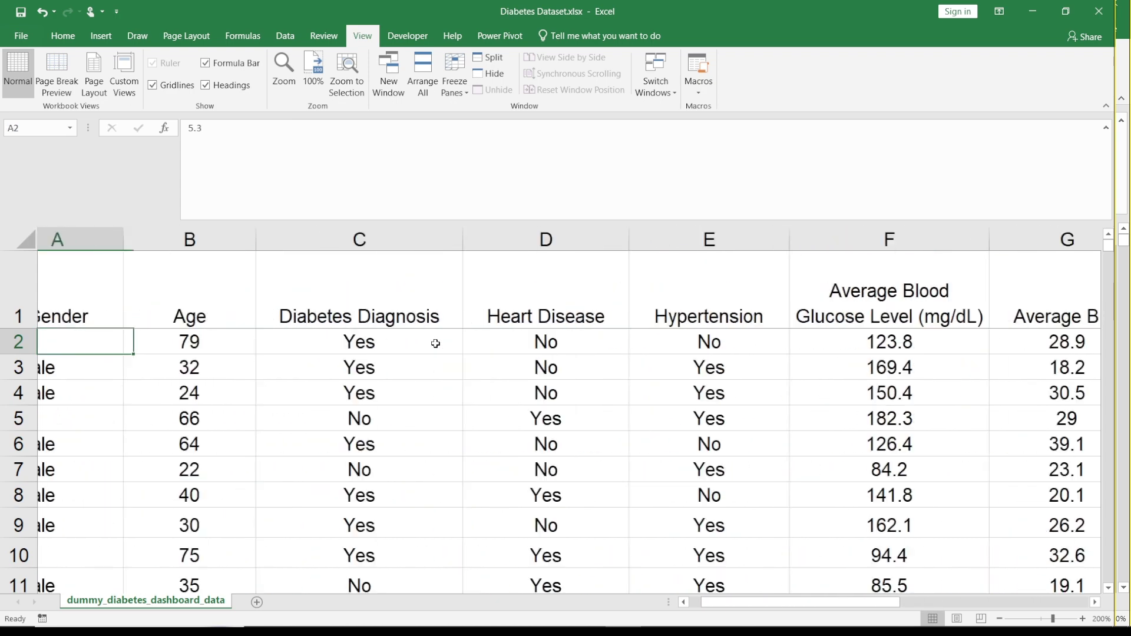
{"action": "key", "text": "Right"}
{"action": "key", "text": "Right"}
{"action": "key", "text": "Right"}
{"action": "key", "text": "Right"}
{"action": "key", "text": "Right"}
{"action": "key", "text": "Right"}
{"action": "key", "text": "Right"}
{"action": "key", "text": "Right"}
{"action": "key", "text": "Right"}
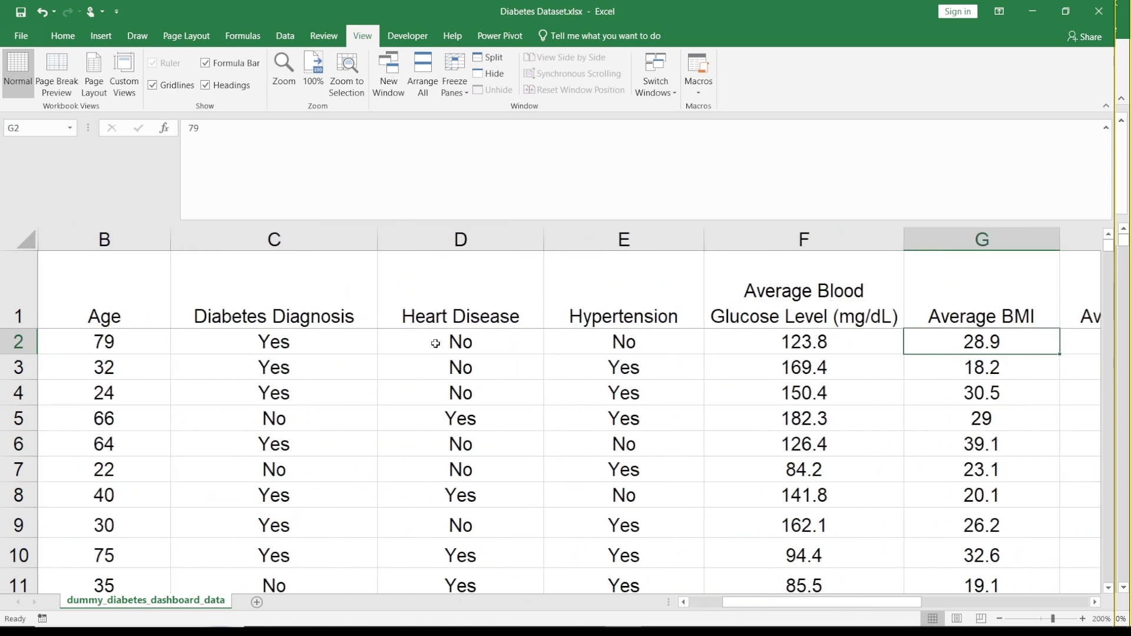
{"action": "key", "text": "Left"}
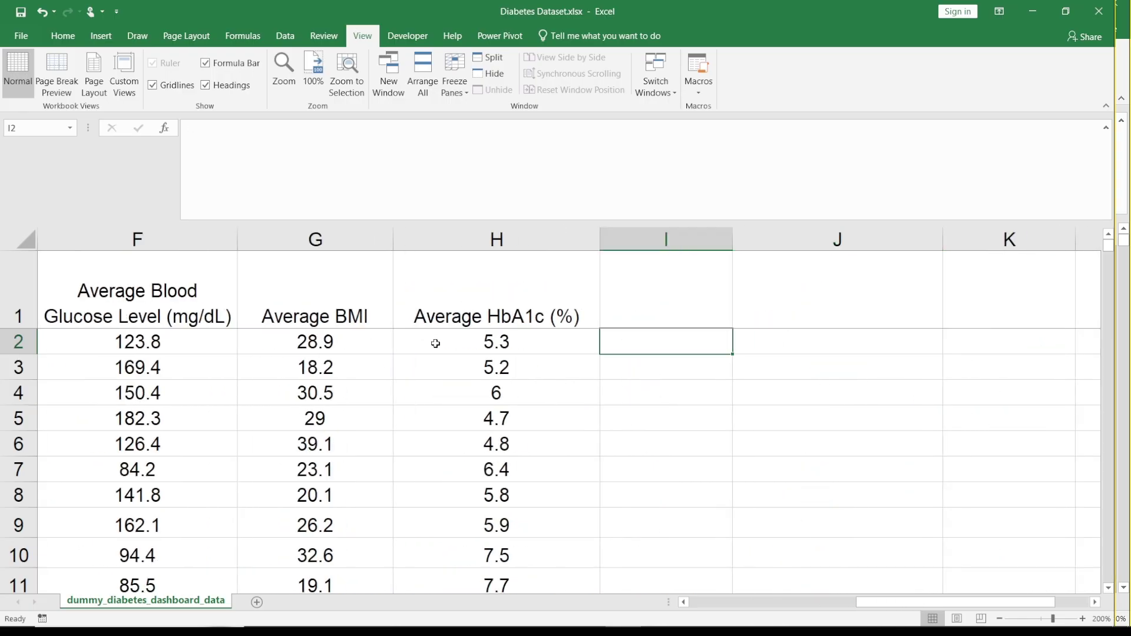
Step: Look across row 2 from the empty column I back to Age, and return to column I
{"action": "key", "text": "Left"}
{"action": "key", "text": "Left"}
{"action": "key", "text": "Left"}
{"action": "key", "text": "Left"}
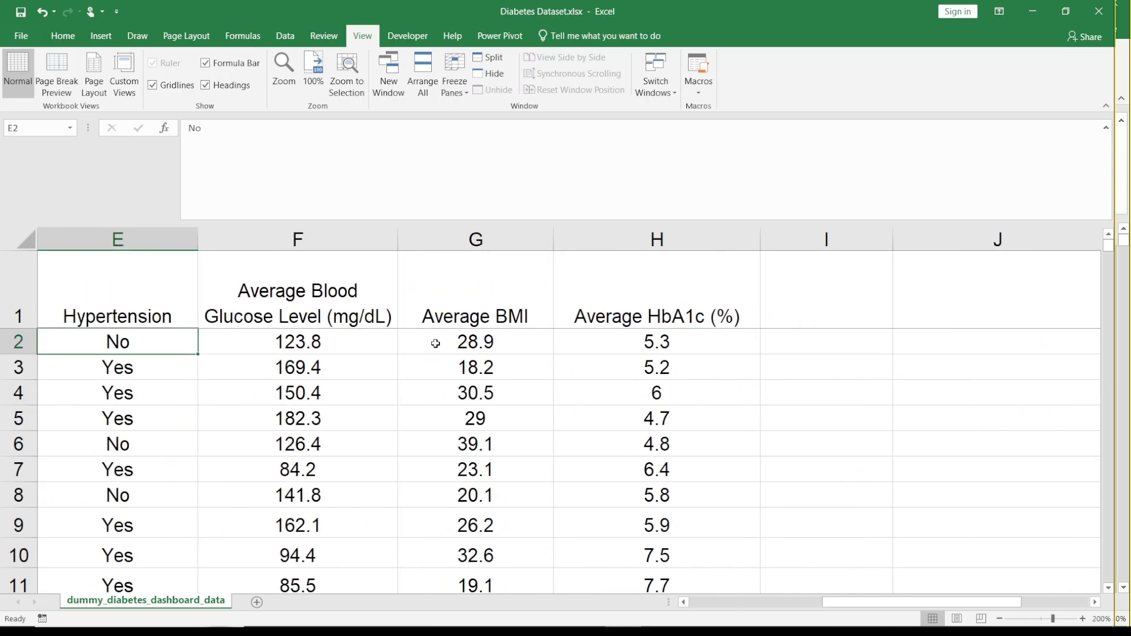
{"action": "key", "text": "Left"}
{"action": "key", "text": "Left"}
{"action": "key", "text": "Left"}
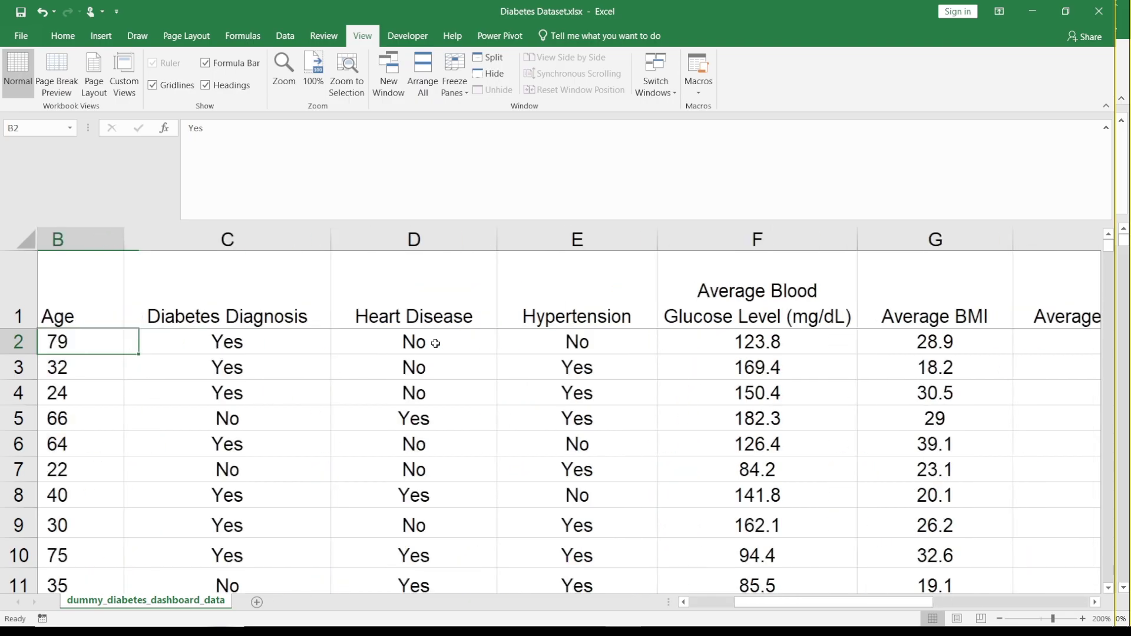
{"action": "key", "text": "Right"}
{"action": "key", "text": "Right"}
{"action": "key", "text": "Right"}
{"action": "key", "text": "Right"}
{"action": "key", "text": "Right"}
{"action": "key", "text": "Right"}
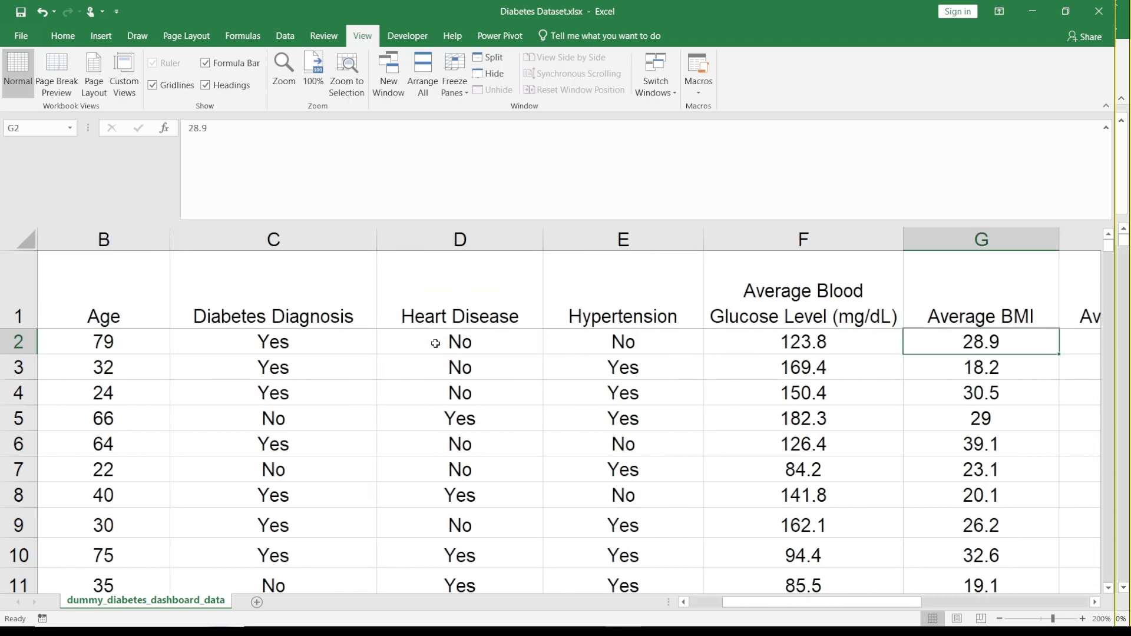
{"action": "key", "text": "Right"}
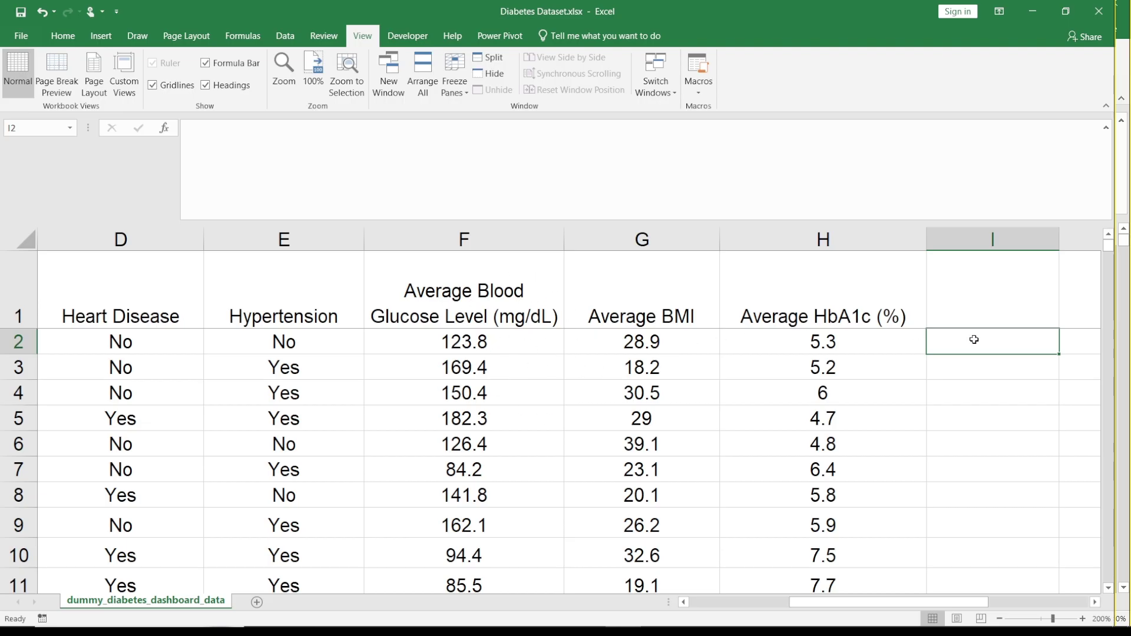
Step: Sum the whole Average Blood Glucose Level column in I2 with =SUM(F:F)
{"action": "type", "text": "=s"}
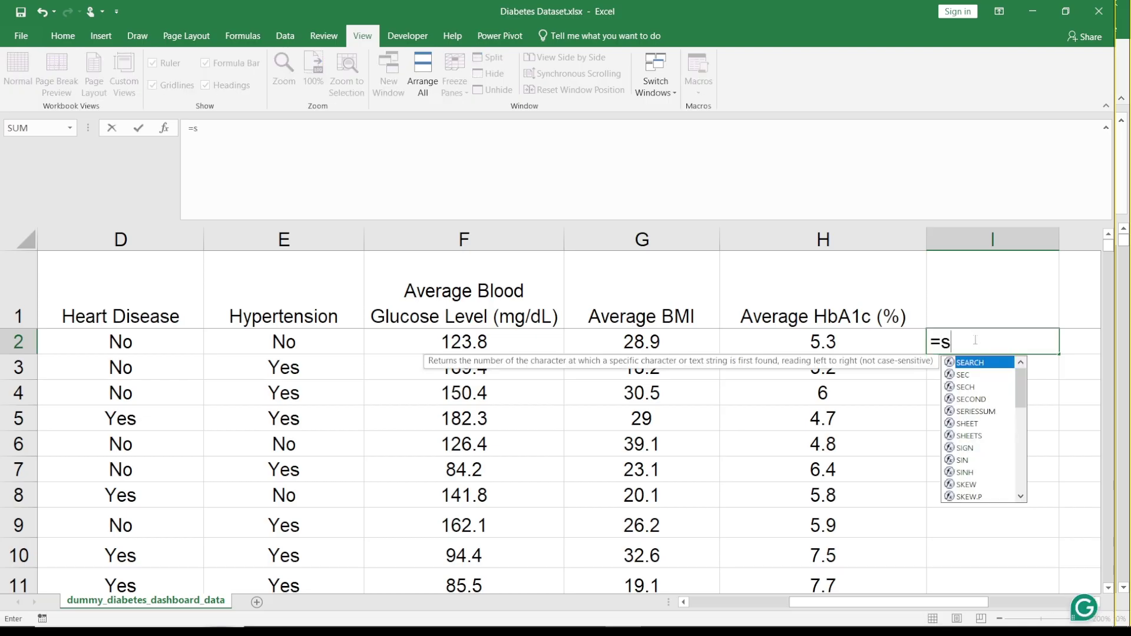
{"action": "type", "text": "um ("}
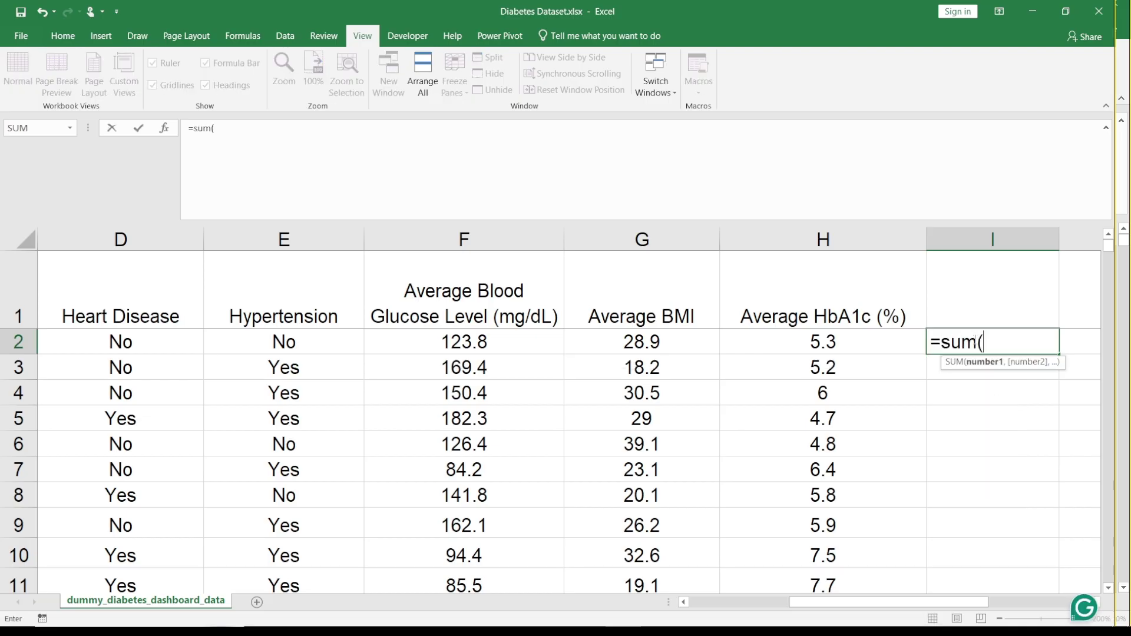
{"action": "left_click", "coordinate": [459, 239]}
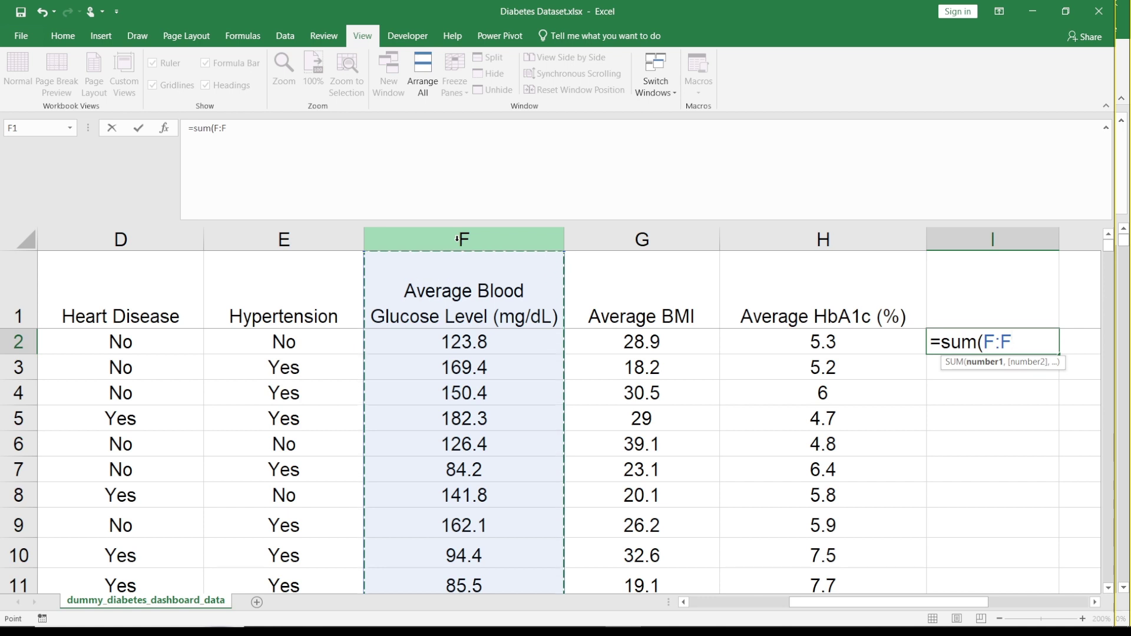
{"action": "type", "text": ")"}
{"action": "key", "text": "Return"}
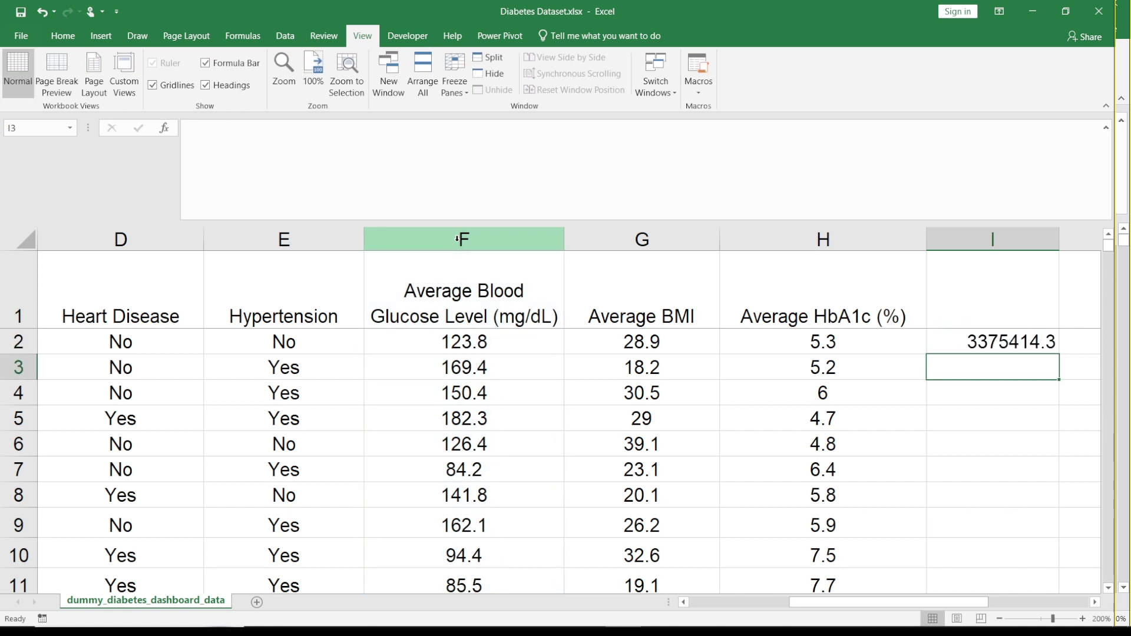
{"action": "key", "text": "Up"}
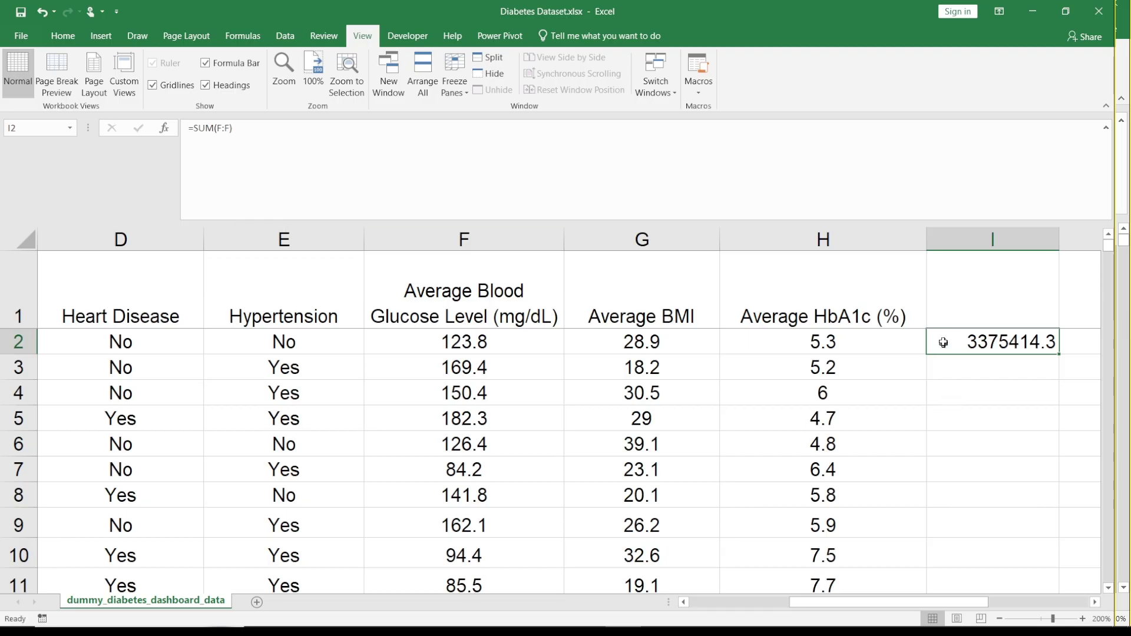
Step: Narrow the SUM formula in I2 to the range F2:F11, and clear the cell
{"action": "double_click", "coordinate": [962, 339]}
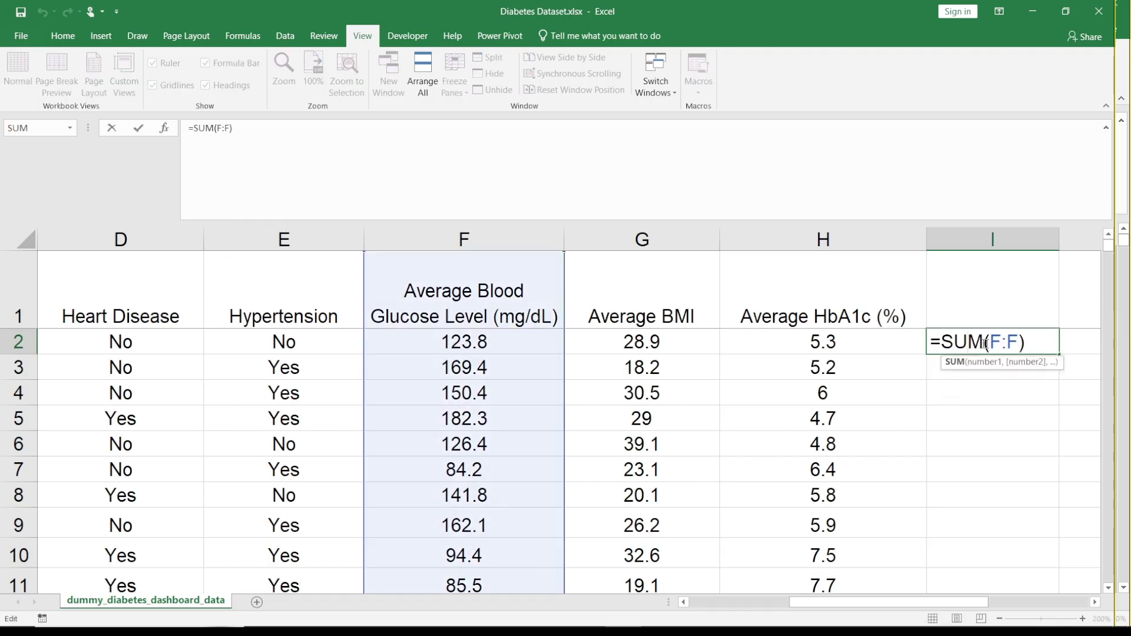
{"action": "left_click", "coordinate": [1004, 343]}
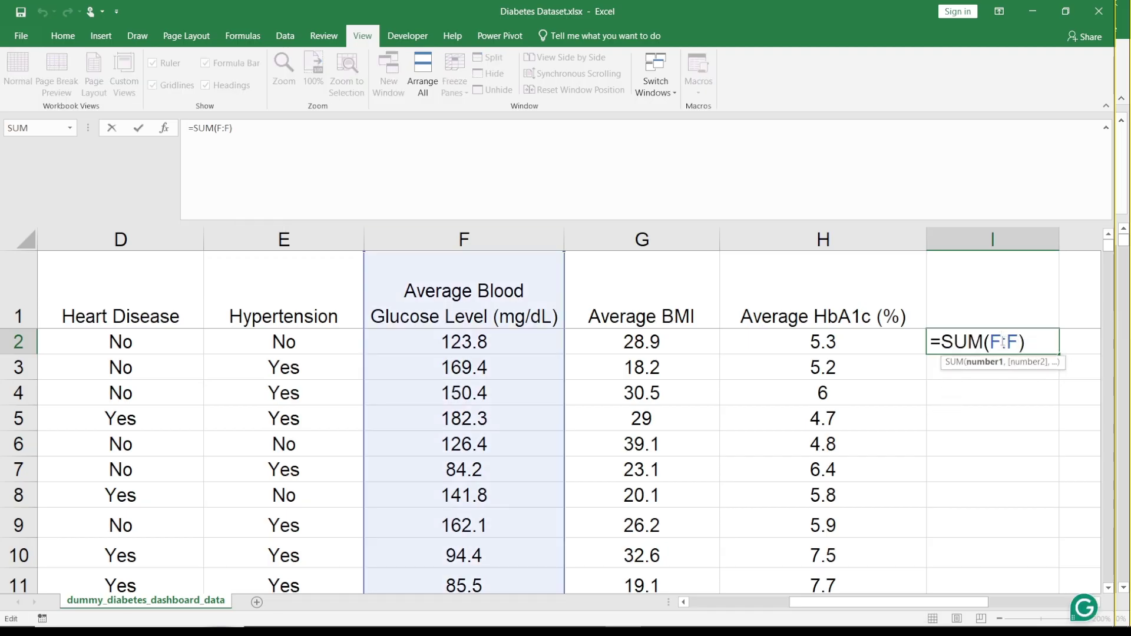
{"action": "type", "text": "2"}
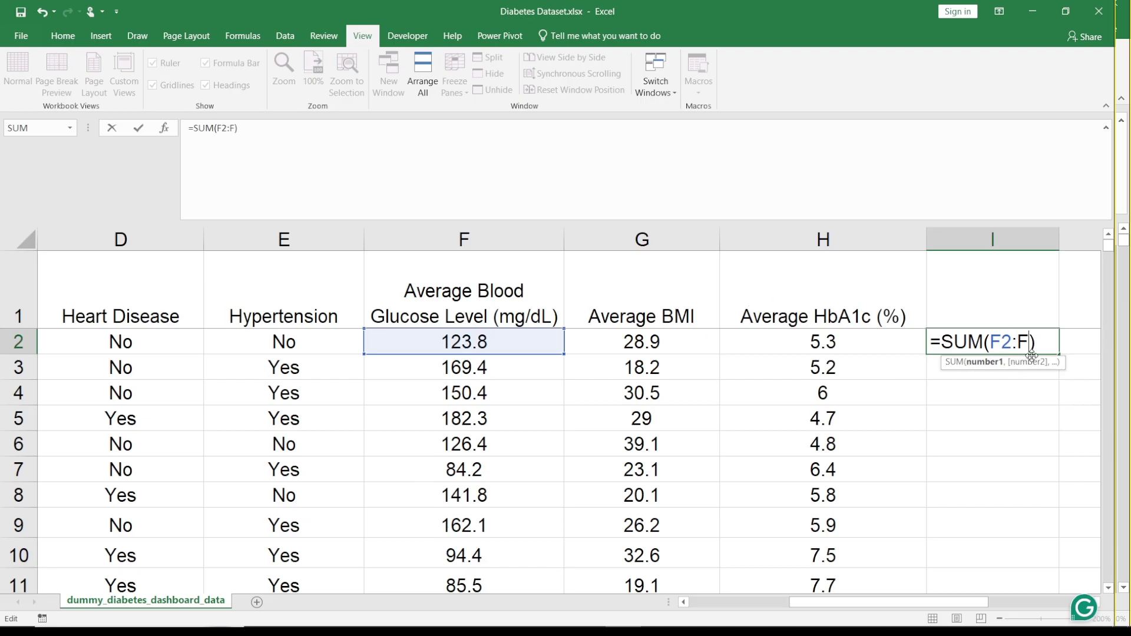
{"action": "type", "text": "11"}
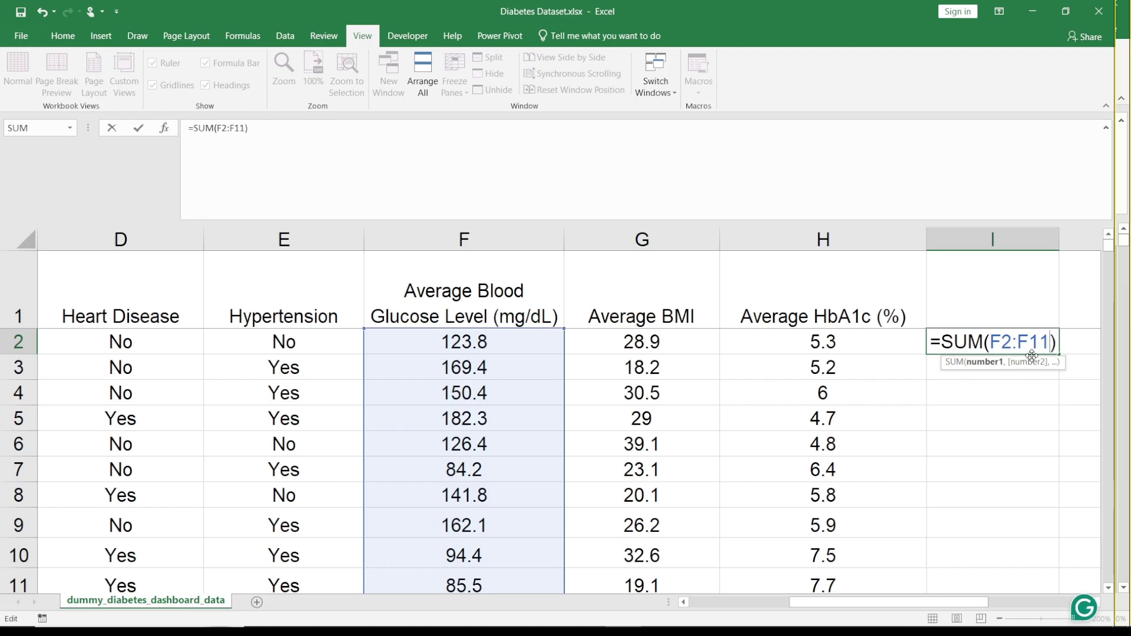
{"action": "key", "text": "Return"}
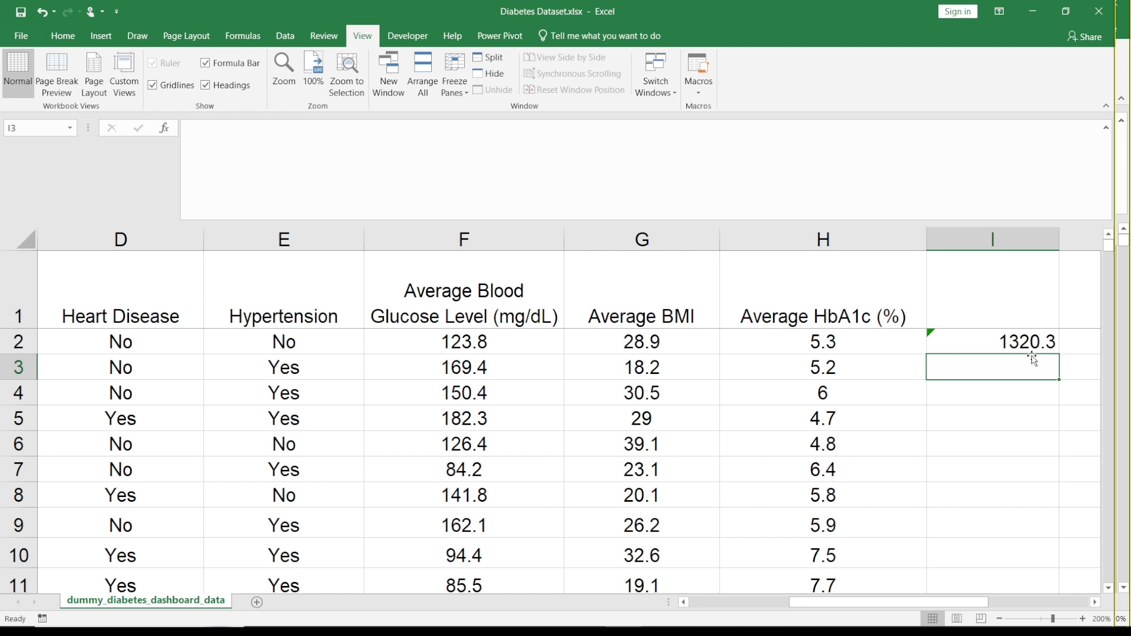
{"action": "left_click", "coordinate": [993, 347]}
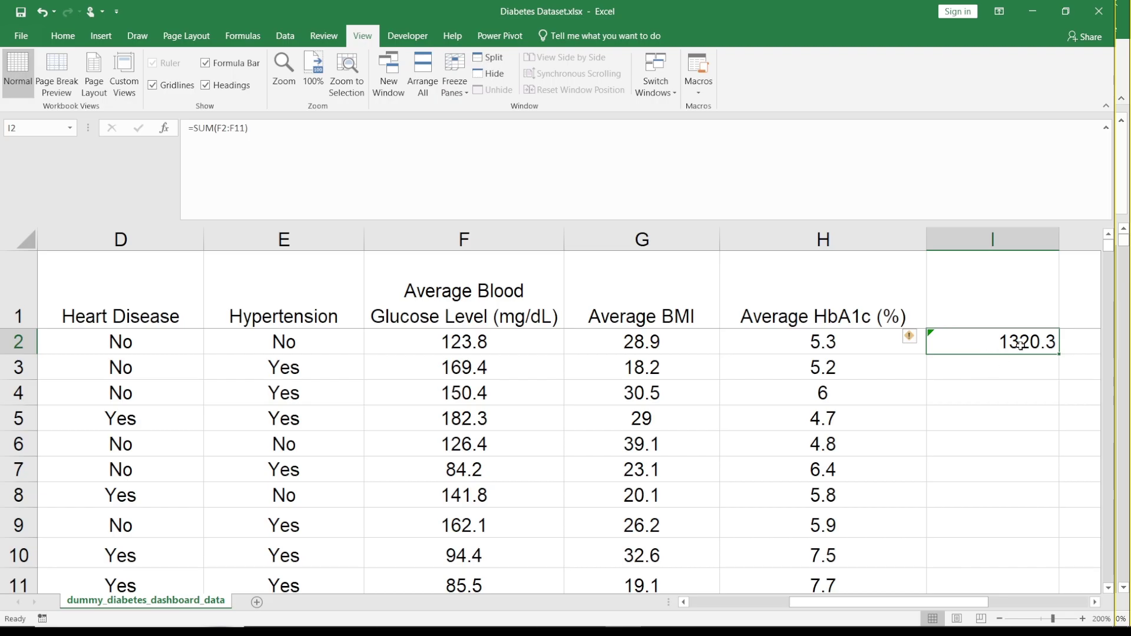
{"action": "key", "text": "Delete"}
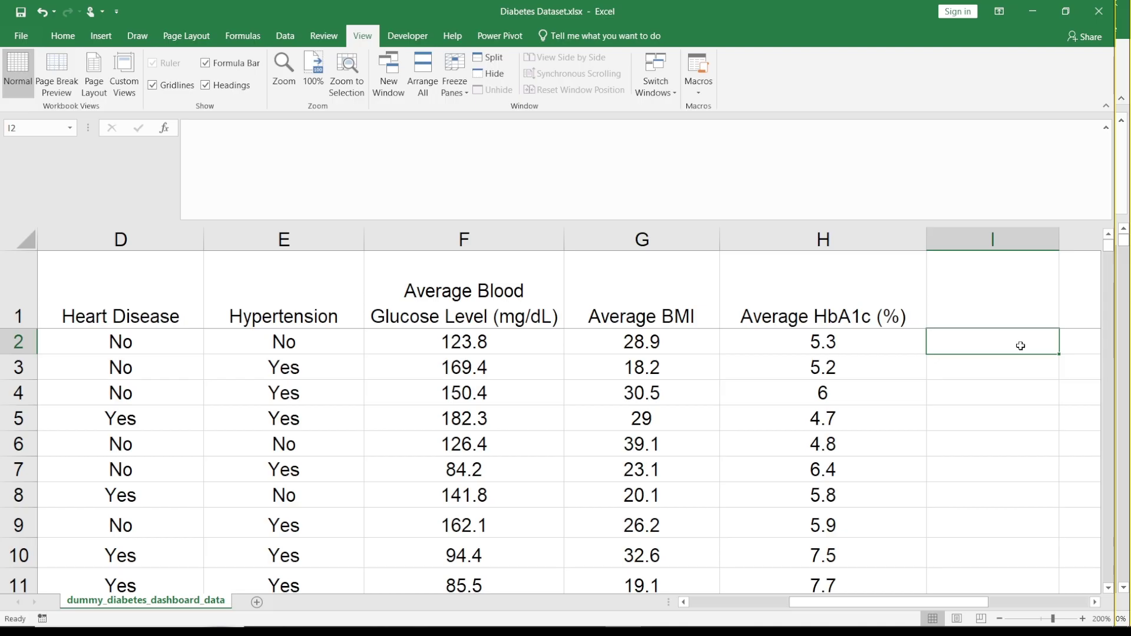
Step: Review the dataset's columns along row 2 from Gender through Average HbA1c (%), ending in the empty cell I2
{"action": "key", "text": "Left"}
{"action": "key", "text": "Left"}
{"action": "key", "text": "Left"}
{"action": "key", "text": "Left"}
{"action": "key", "text": "Left"}
{"action": "key", "text": "Left"}
{"action": "key", "text": "Left"}
{"action": "key", "text": "Left"}
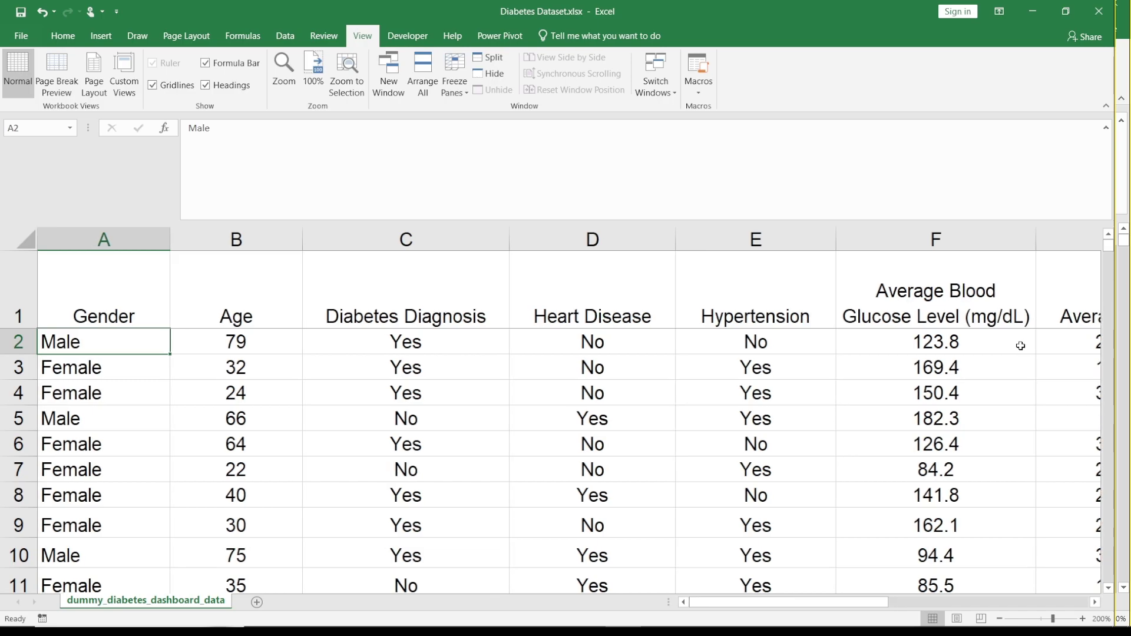
{"action": "key", "text": "Right"}
{"action": "key", "text": "Right"}
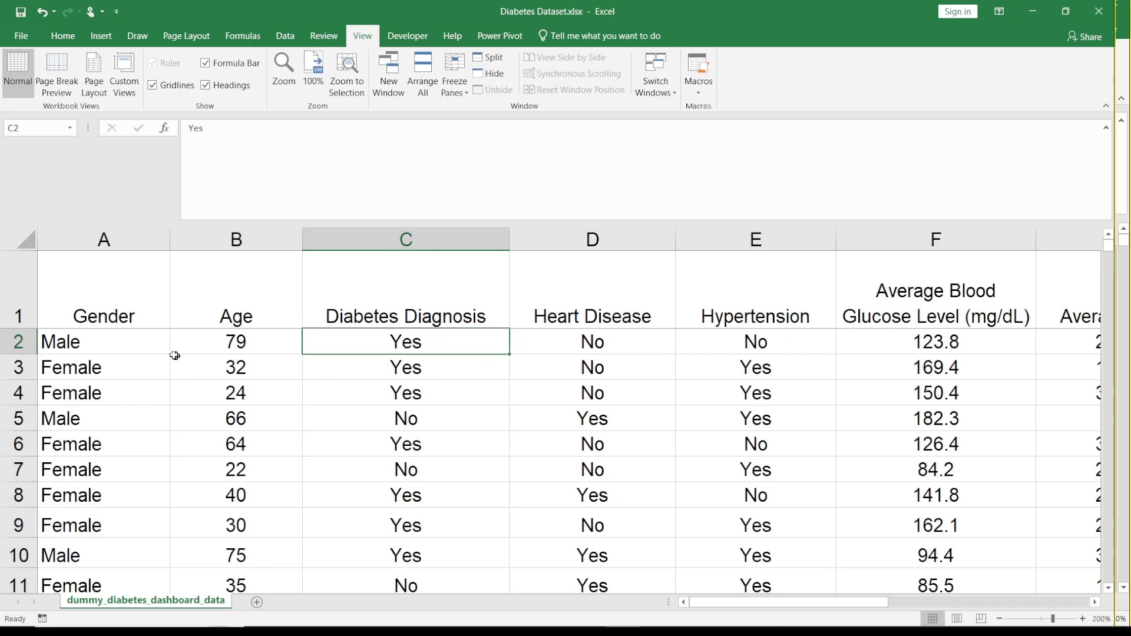
{"action": "left_click", "coordinate": [154, 354]}
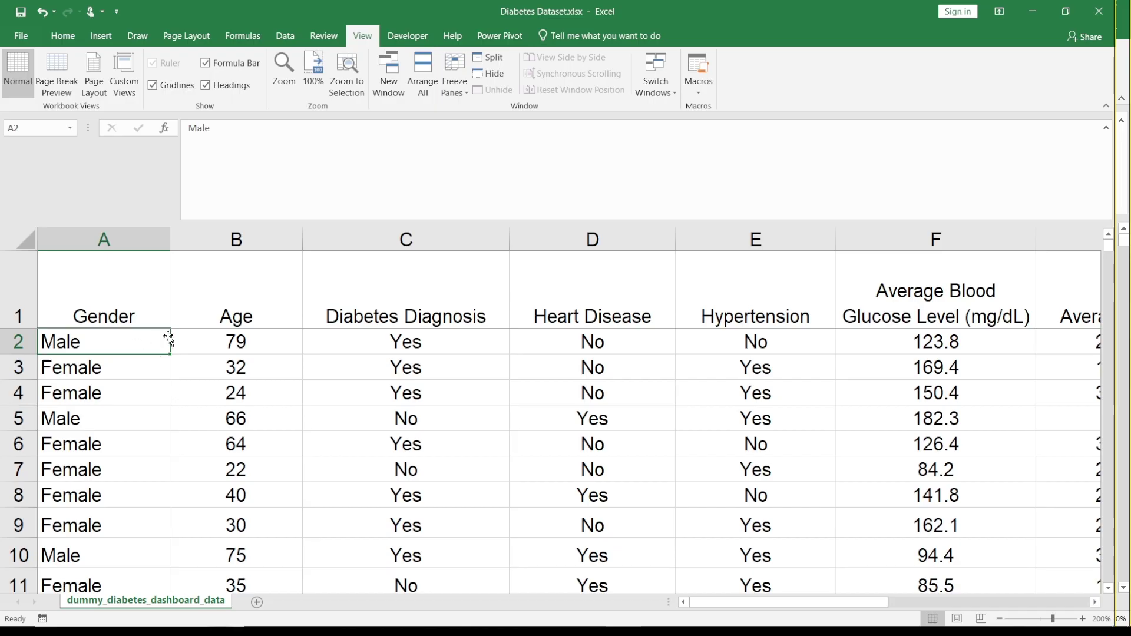
{"action": "key", "text": "Right"}
{"action": "key", "text": "Right"}
{"action": "key", "text": "Right"}
{"action": "key", "text": "Right"}
{"action": "key", "text": "Right"}
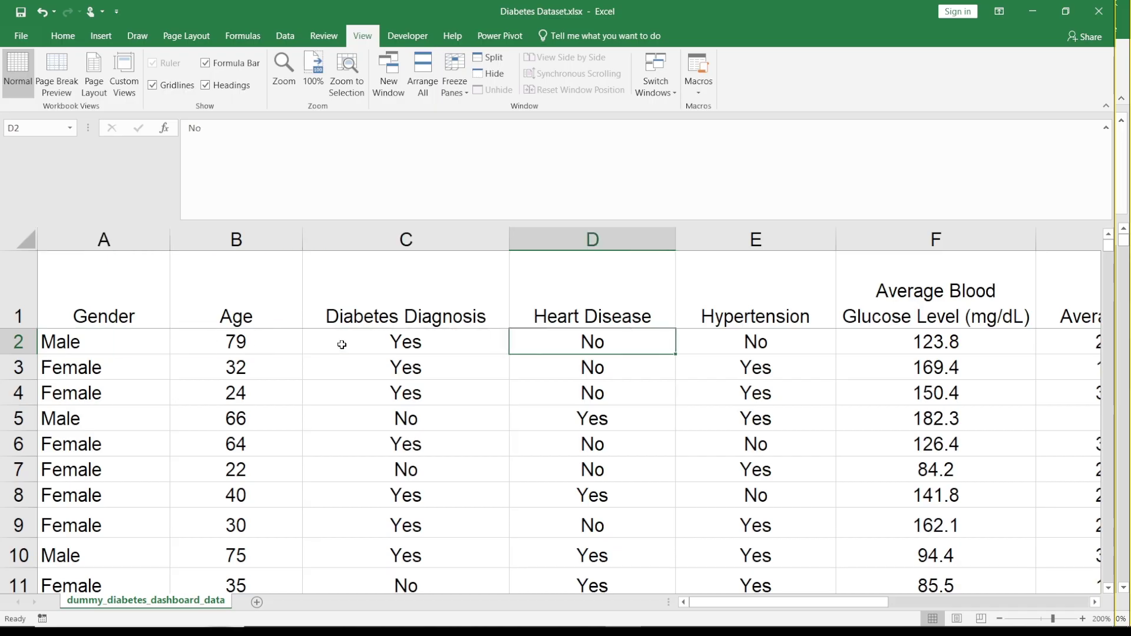
{"action": "key", "text": "Right"}
{"action": "key", "text": "Right"}
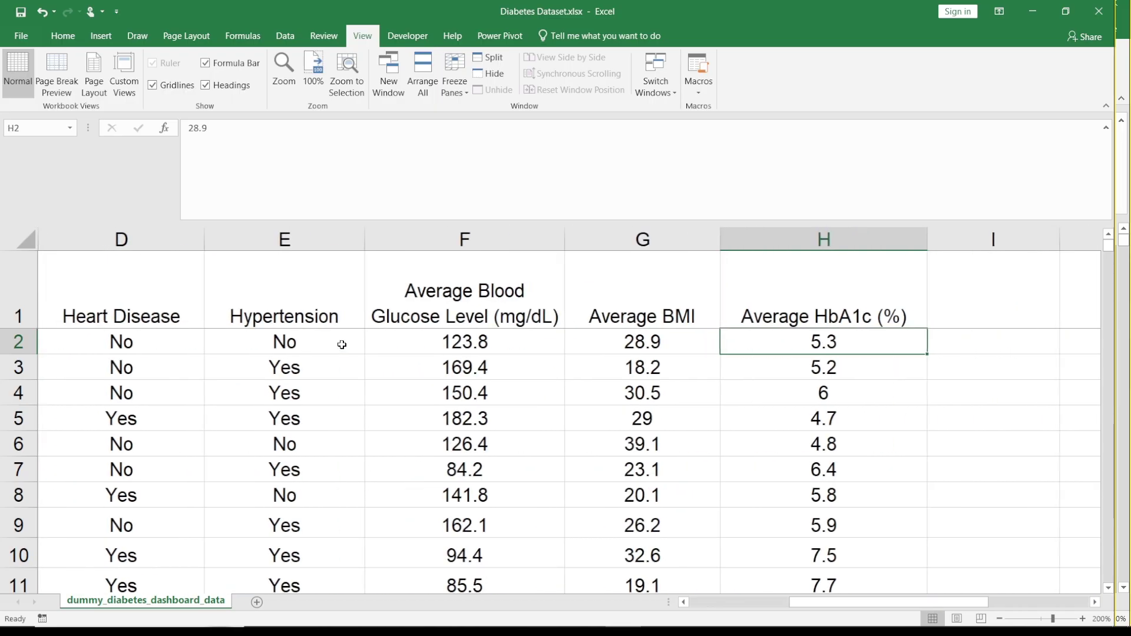
{"action": "key", "text": "Right"}
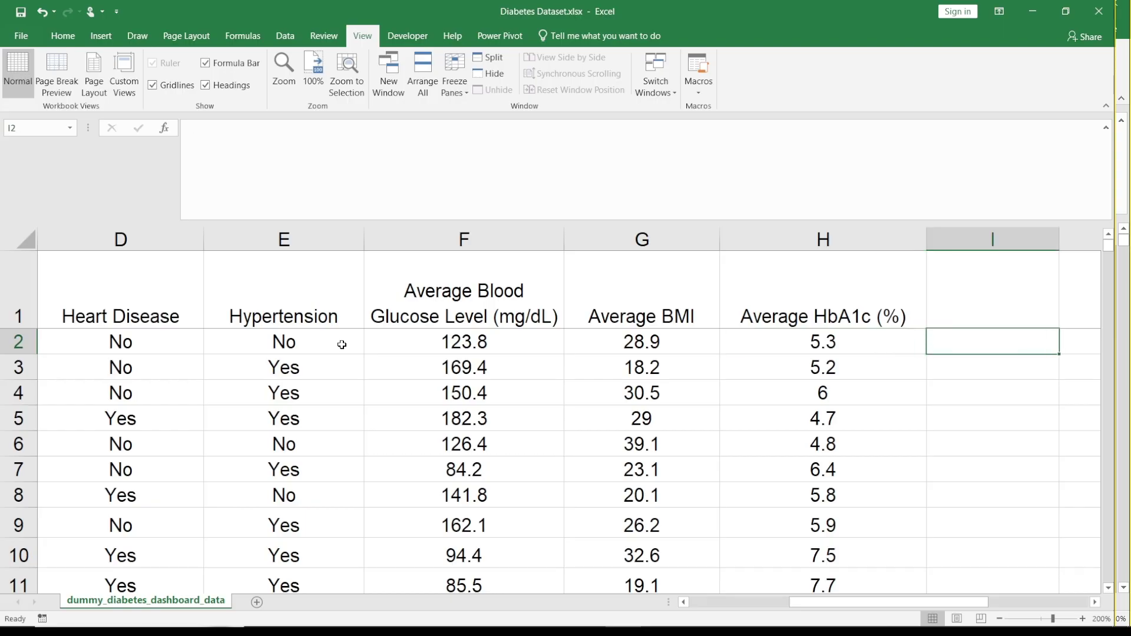
Step: Start a SUMIF formula in I2 with the whole Gender column (A:A) as the criteria range
{"action": "type", "text": "=sumif"}
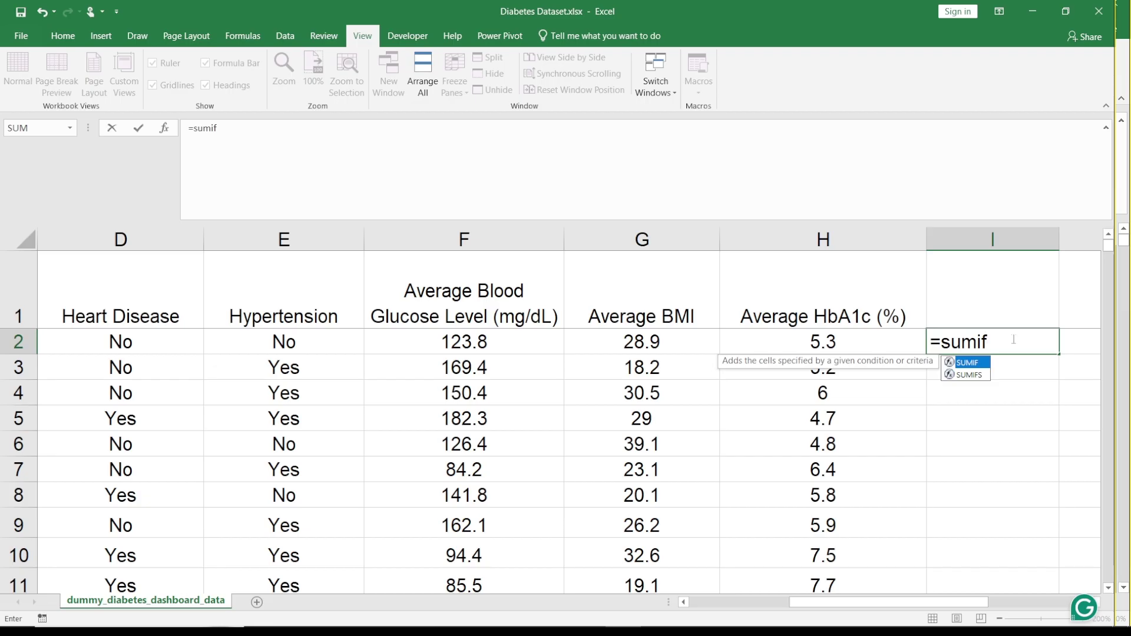
{"action": "type", "text": "("}
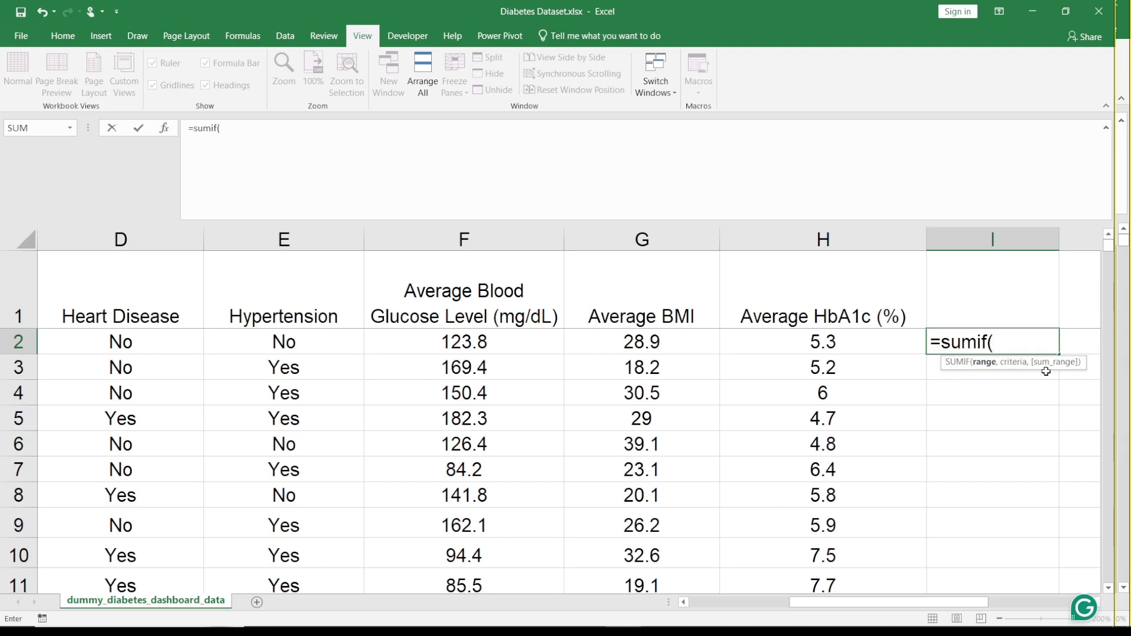
{"action": "left_click", "coordinate": [1008, 342]}
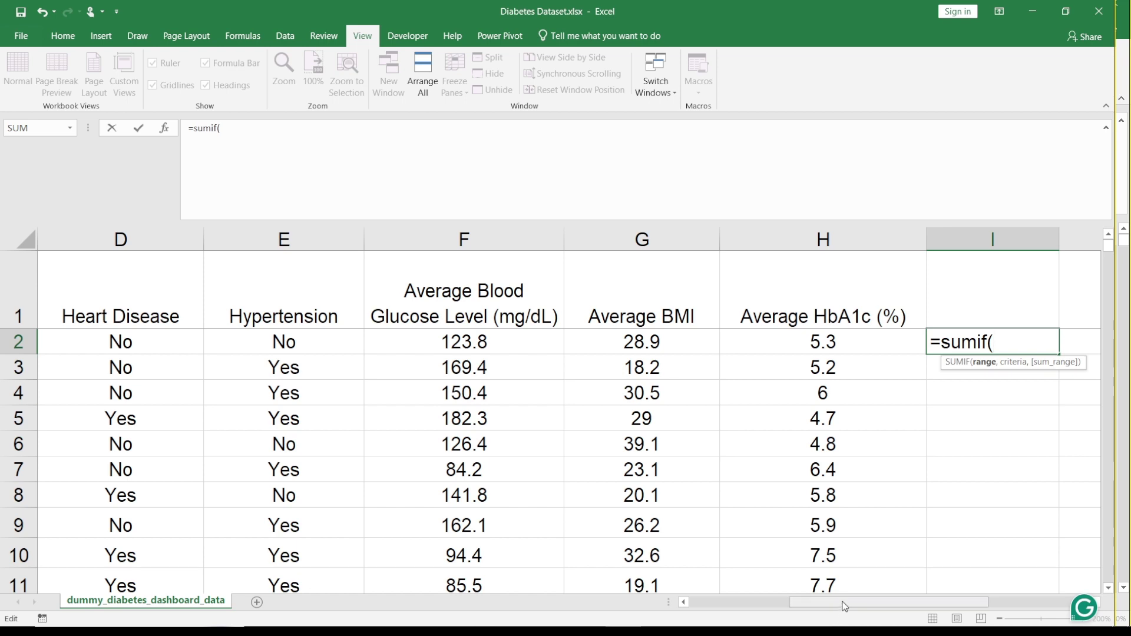
{"action": "left_click_drag", "start_coordinate": [844, 607], "coordinate": [683, 607]}
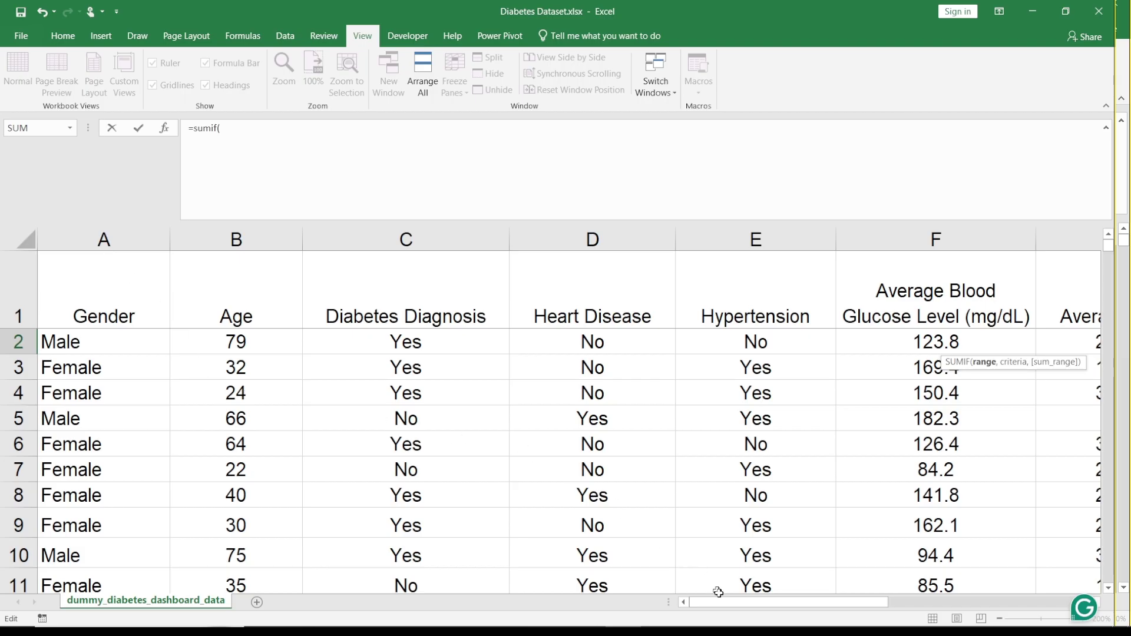
{"action": "left_click_drag", "start_coordinate": [737, 609], "coordinate": [651, 599]}
{"action": "left_click_drag", "start_coordinate": [749, 607], "coordinate": [783, 607]}
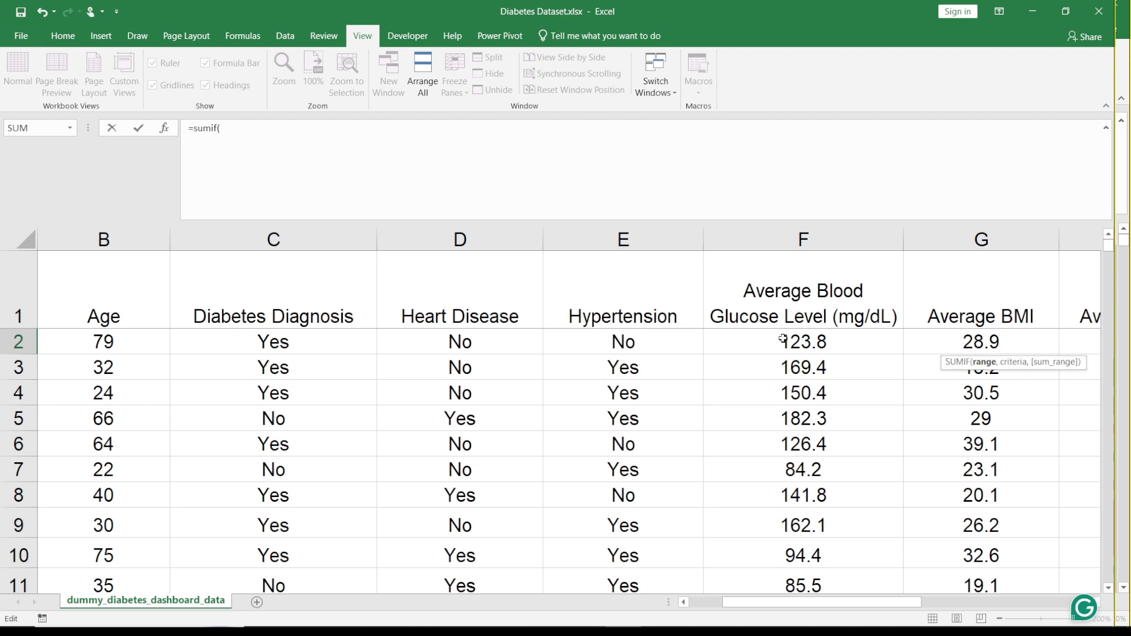
{"action": "left_click_drag", "start_coordinate": [787, 598], "coordinate": [907, 599]}
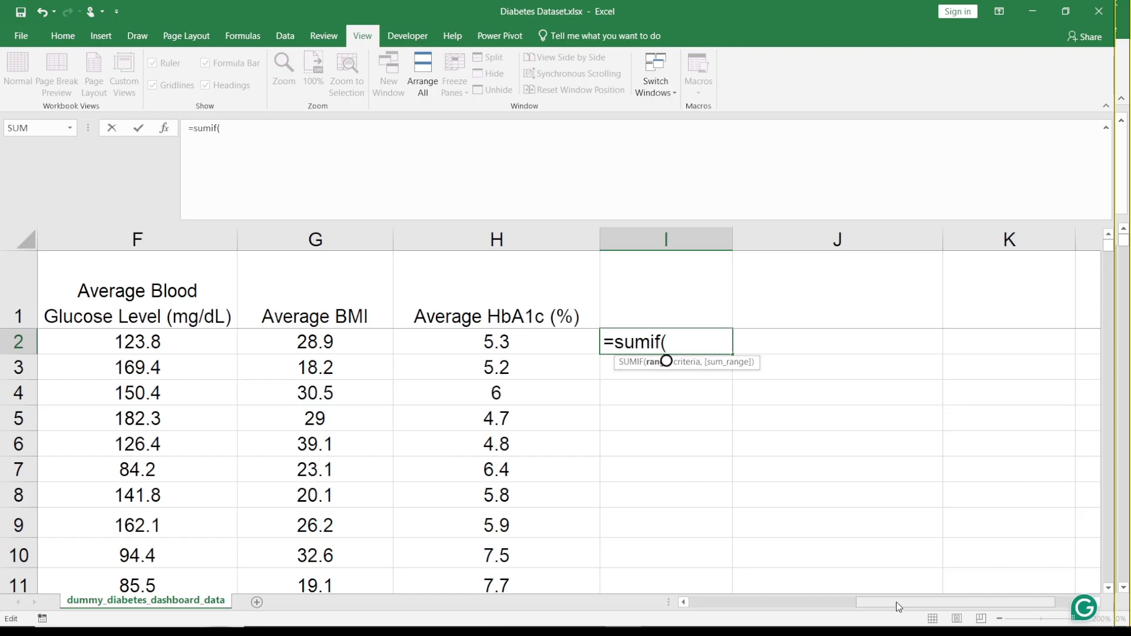
{"action": "left_click", "coordinate": [783, 599]}
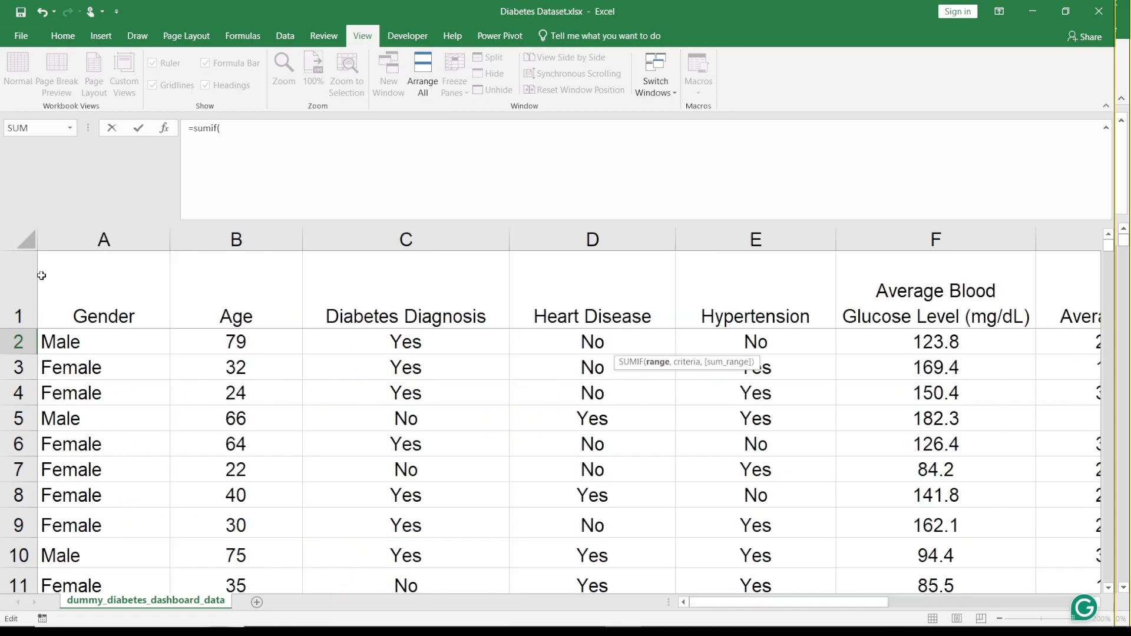
{"action": "left_click", "coordinate": [107, 234]}
{"action": "type", "text": ","}
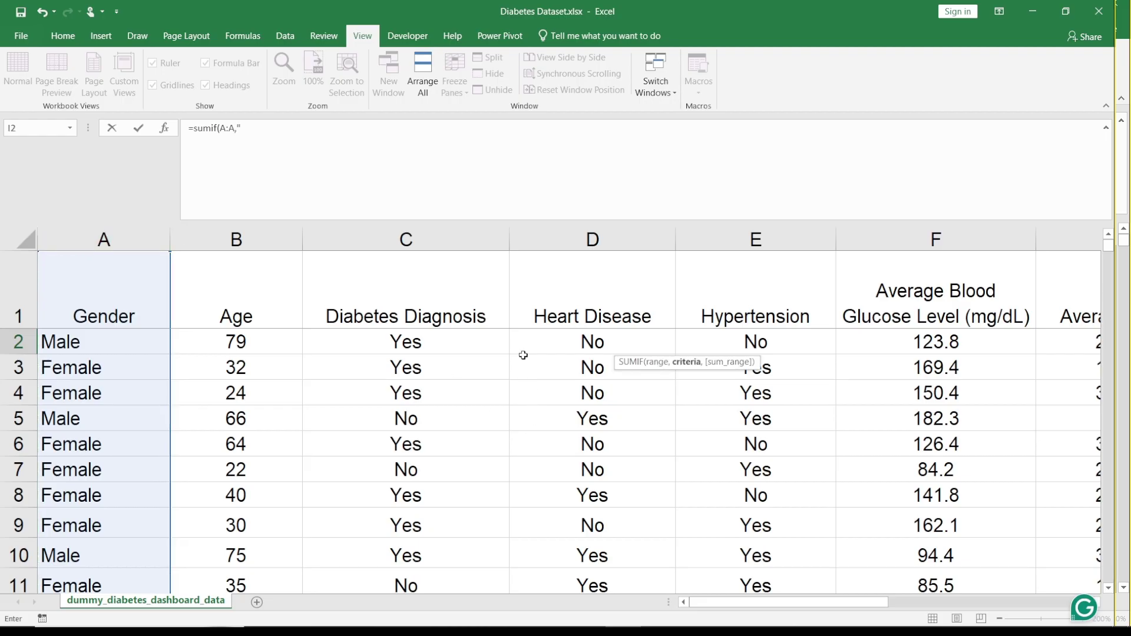
Step: Complete the SUMIF formula with the criterion "Male" and the Average Blood Glucose Level column (F:F) as the sum range
{"action": "type", "text": "\"Mak"}
{"action": "type", "text": ","}
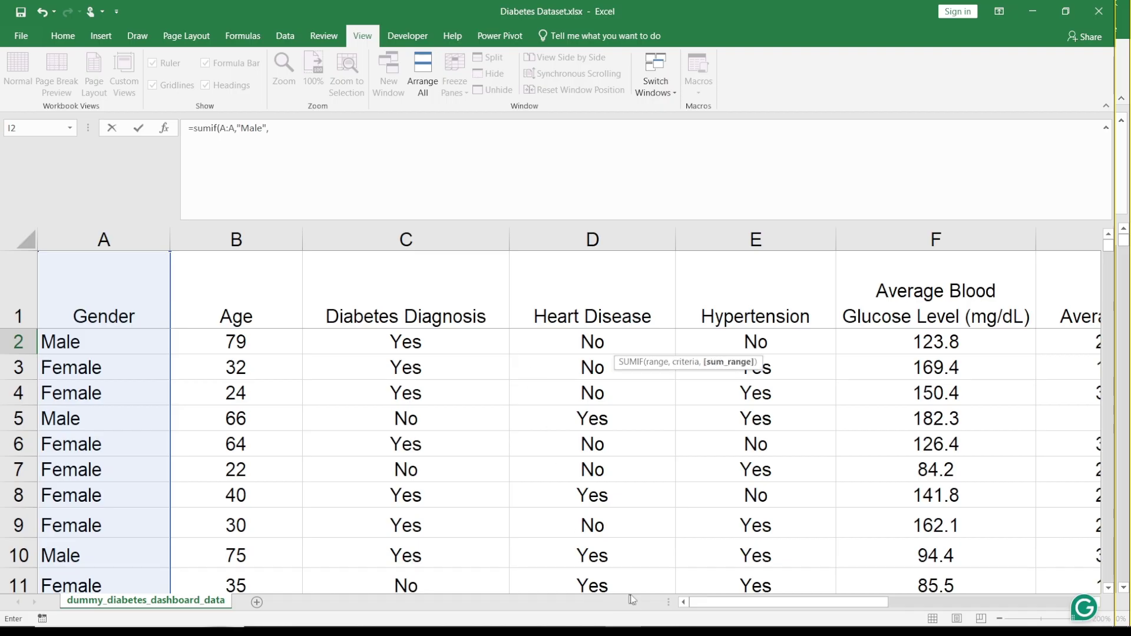
{"action": "left_click_drag", "start_coordinate": [710, 606], "coordinate": [920, 606]}
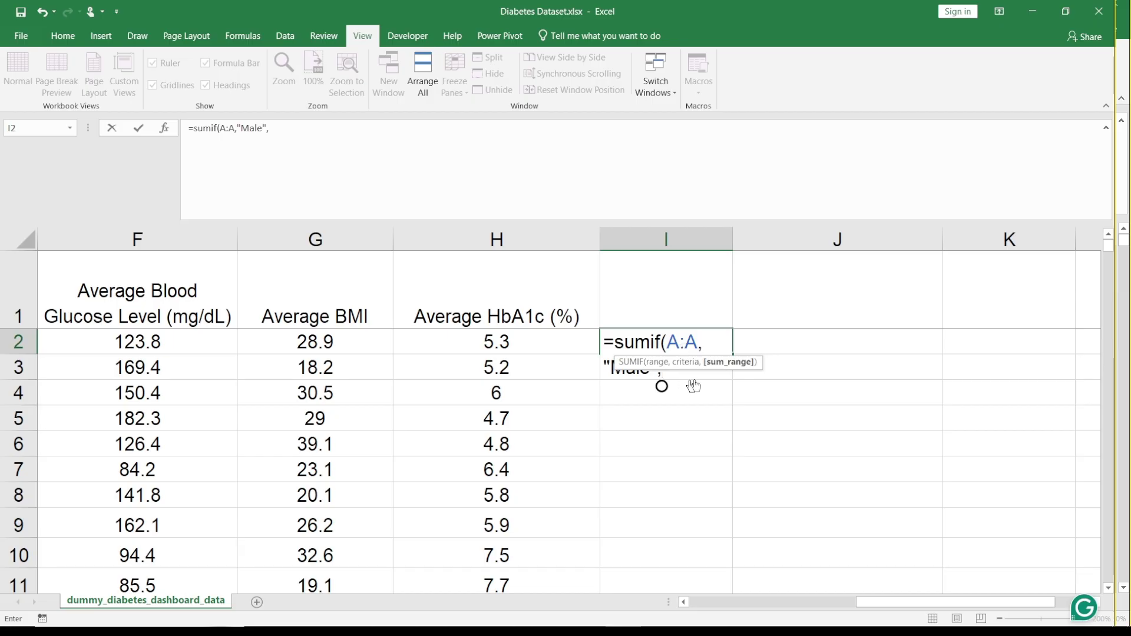
{"action": "left_click", "coordinate": [678, 363]}
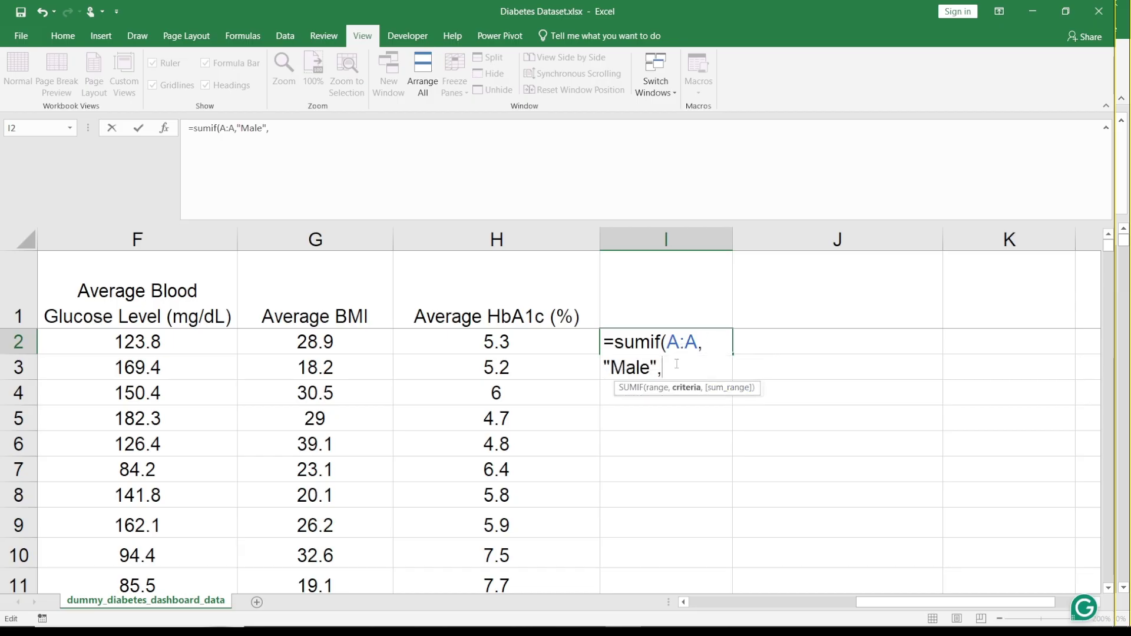
{"action": "left_click", "coordinate": [137, 239]}
{"action": "type", "text": ")"}
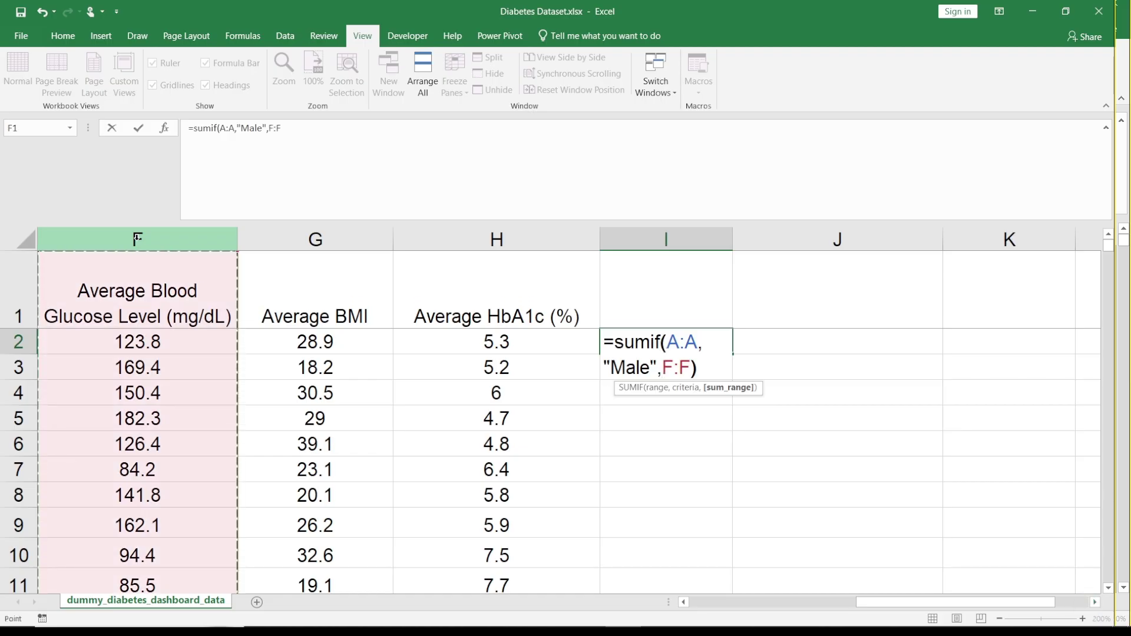
{"action": "key", "text": "Return"}
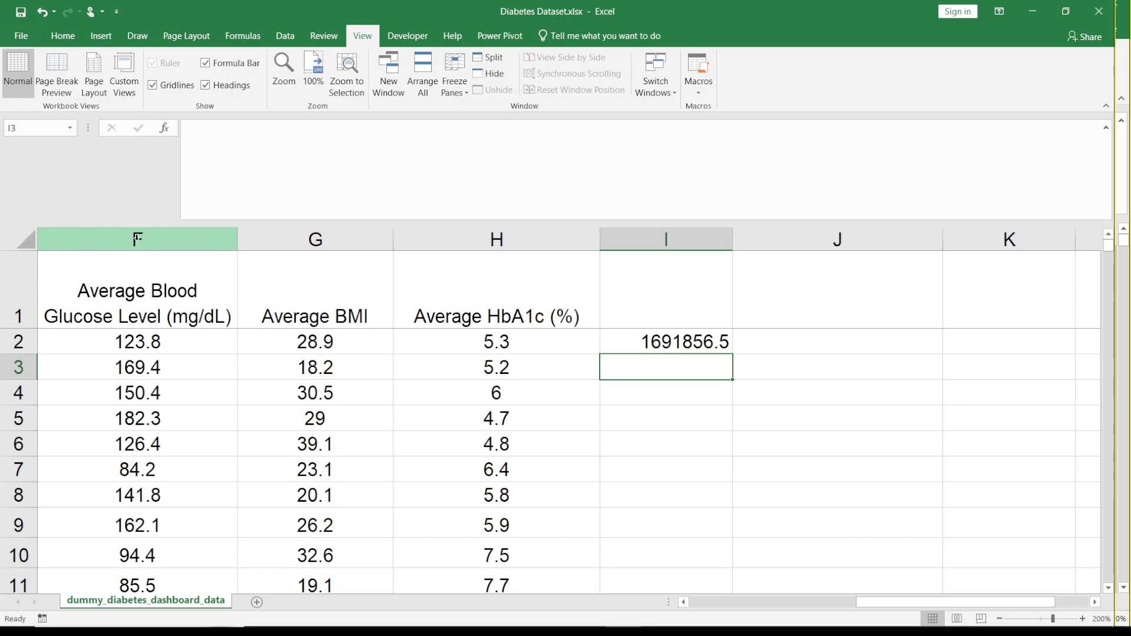
Step: Add the label "Male" in J2 next to the SUMIF result and the label "Female" in J3 below it
{"action": "key", "text": "Up"}
{"action": "key", "text": "Down"}
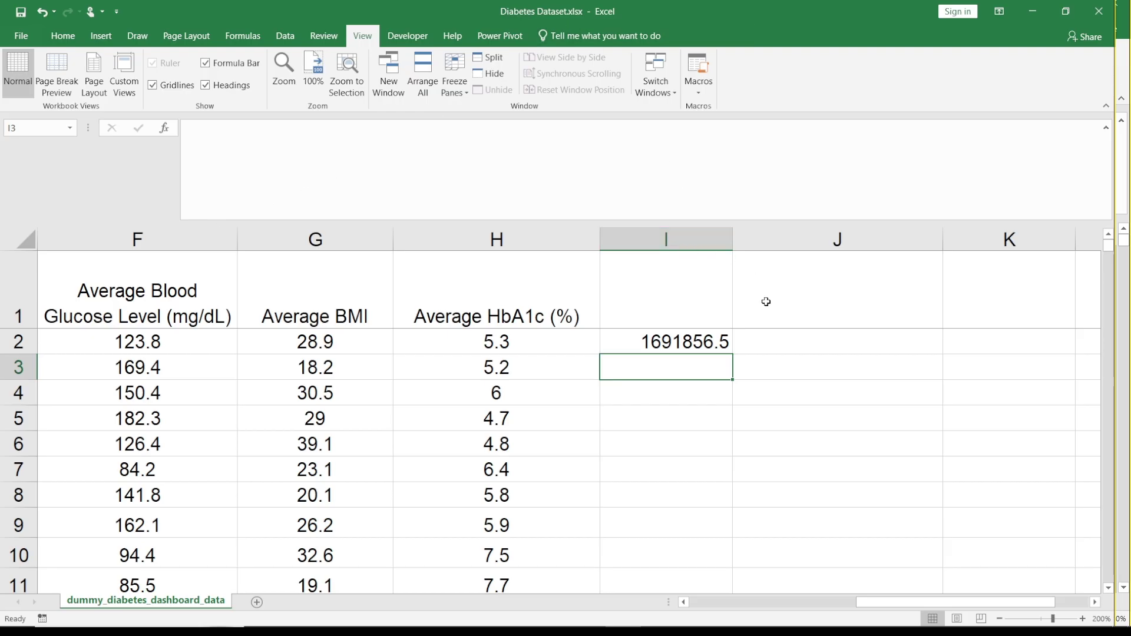
{"action": "left_click", "coordinate": [785, 350]}
{"action": "type", "text": "Male"}
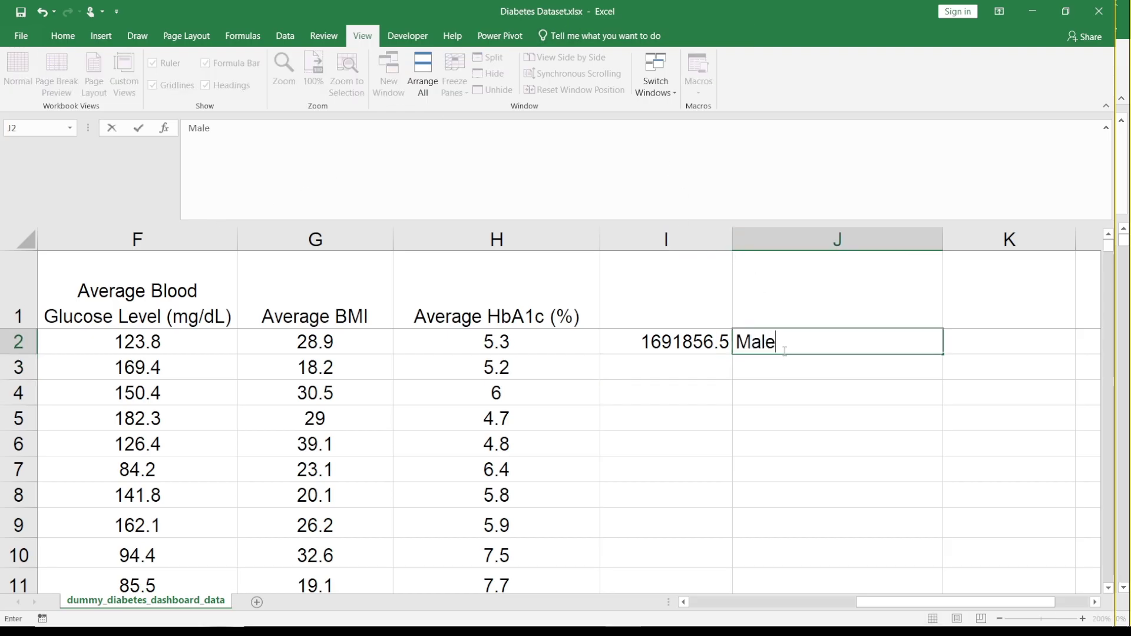
{"action": "key", "text": "Return"}
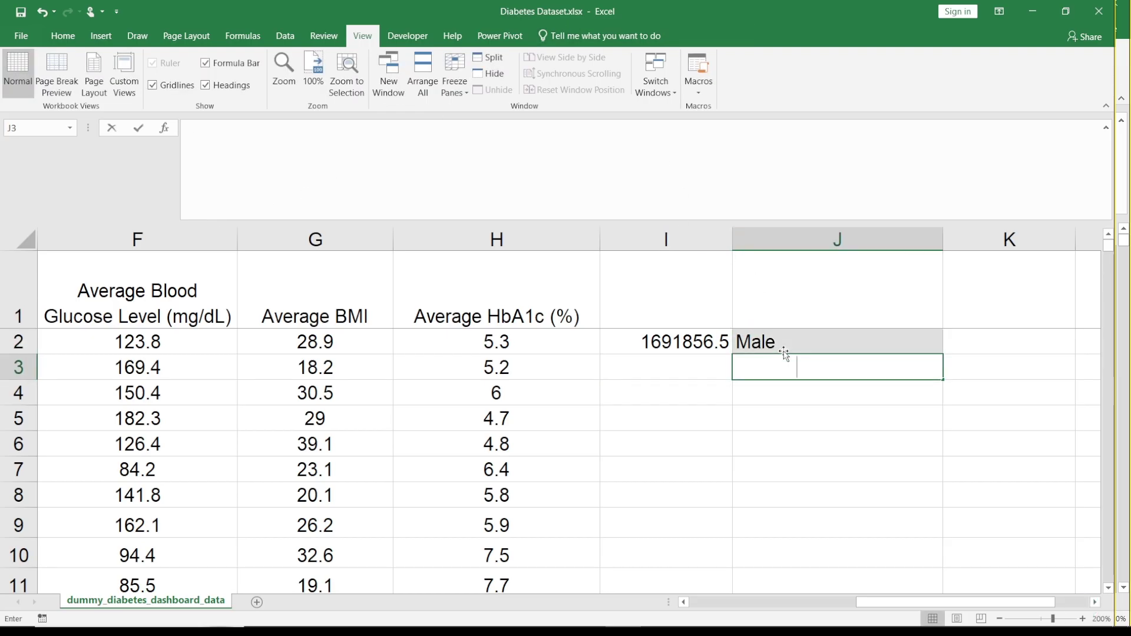
{"action": "type", "text": "Female"}
{"action": "key", "text": "Return"}
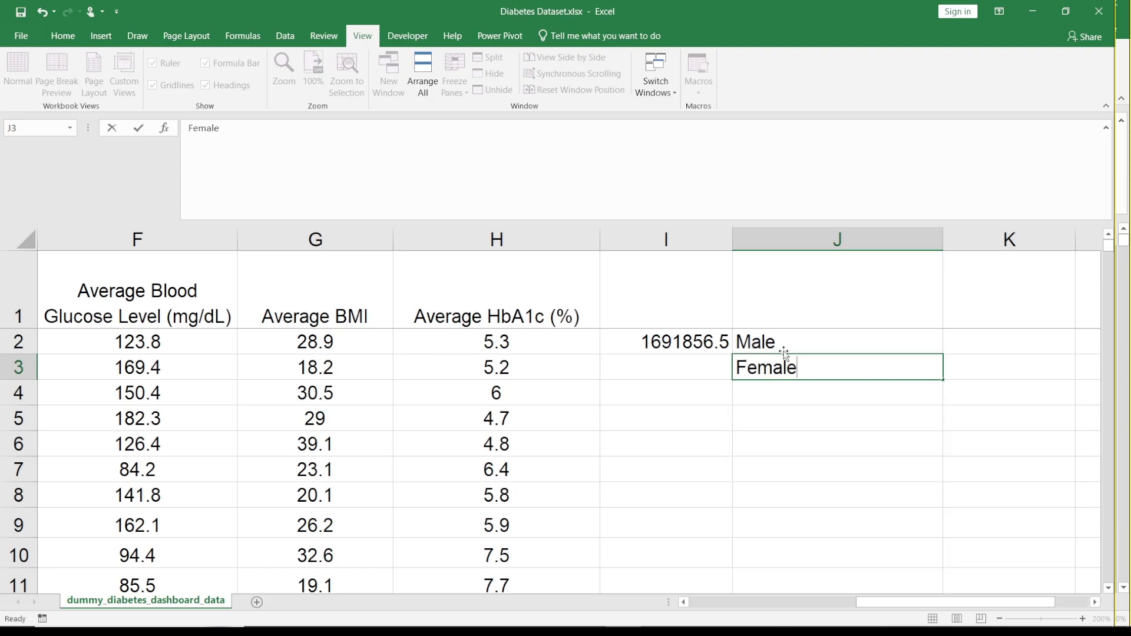
Step: Start a SUMIF formula in I3 with the whole Gender column (A:A) as the criteria range
{"action": "left_click", "coordinate": [703, 347]}
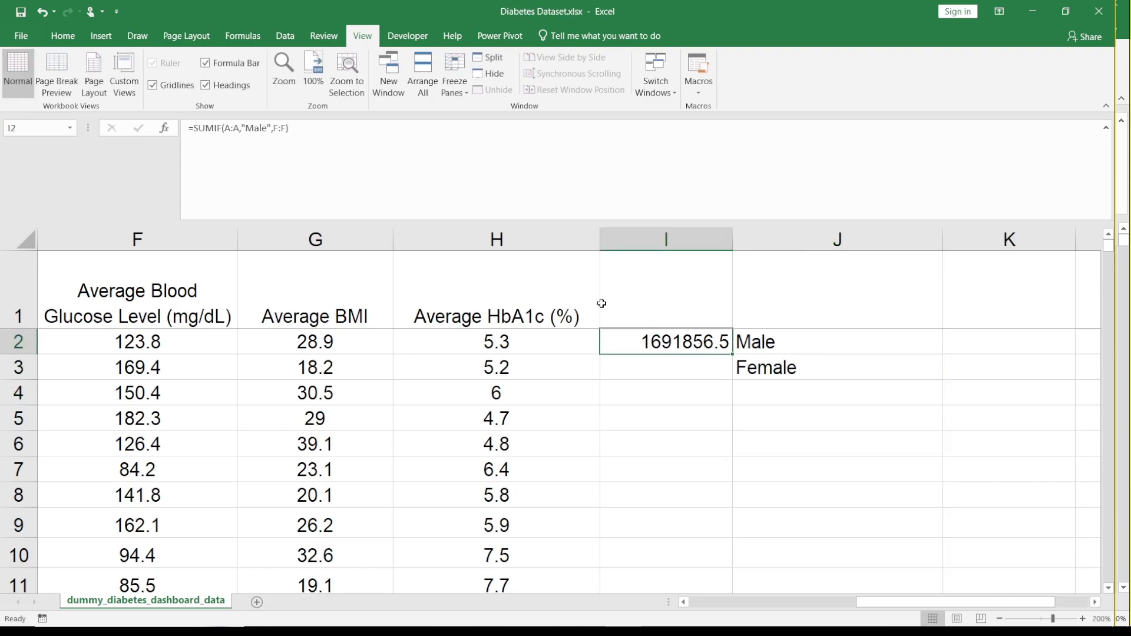
{"action": "left_click", "coordinate": [644, 381]}
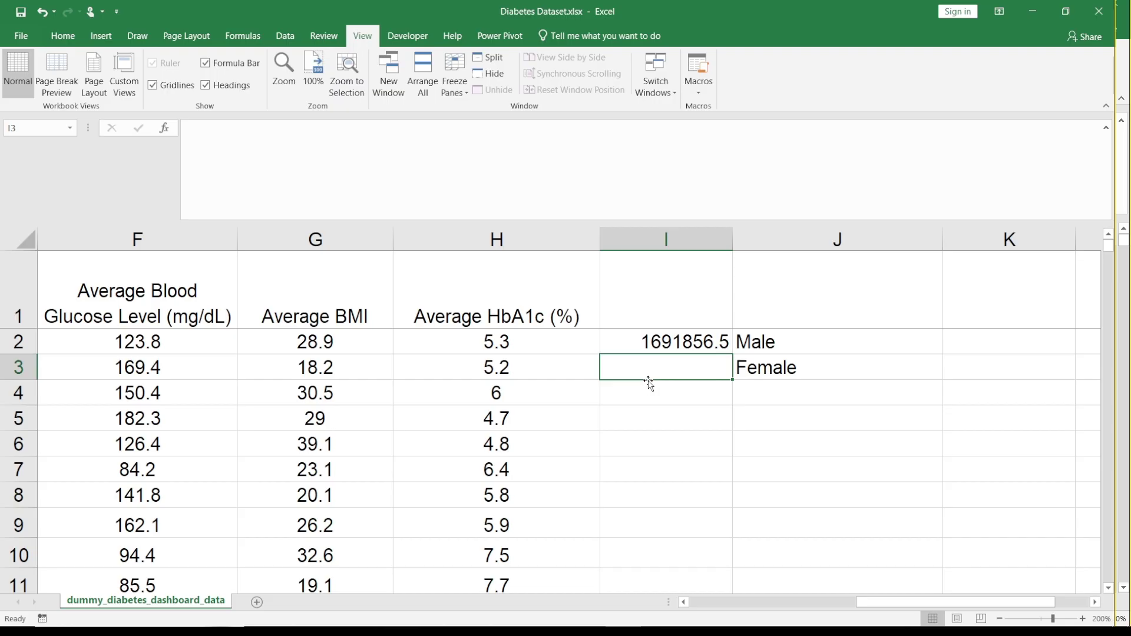
{"action": "type", "text": "="}
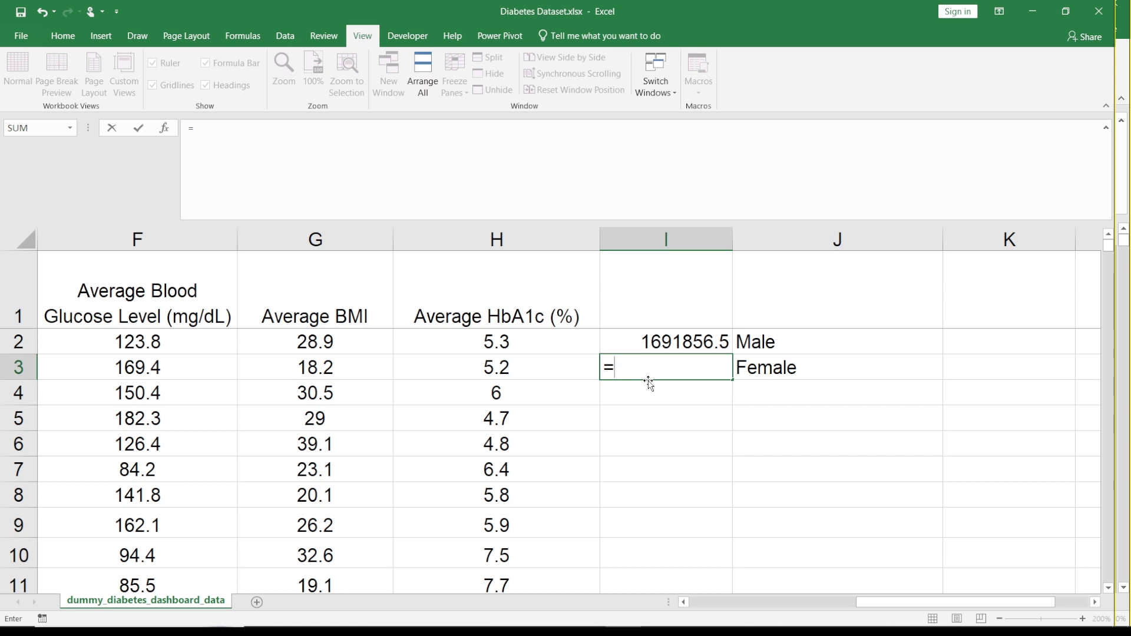
{"action": "type", "text": "sumif"}
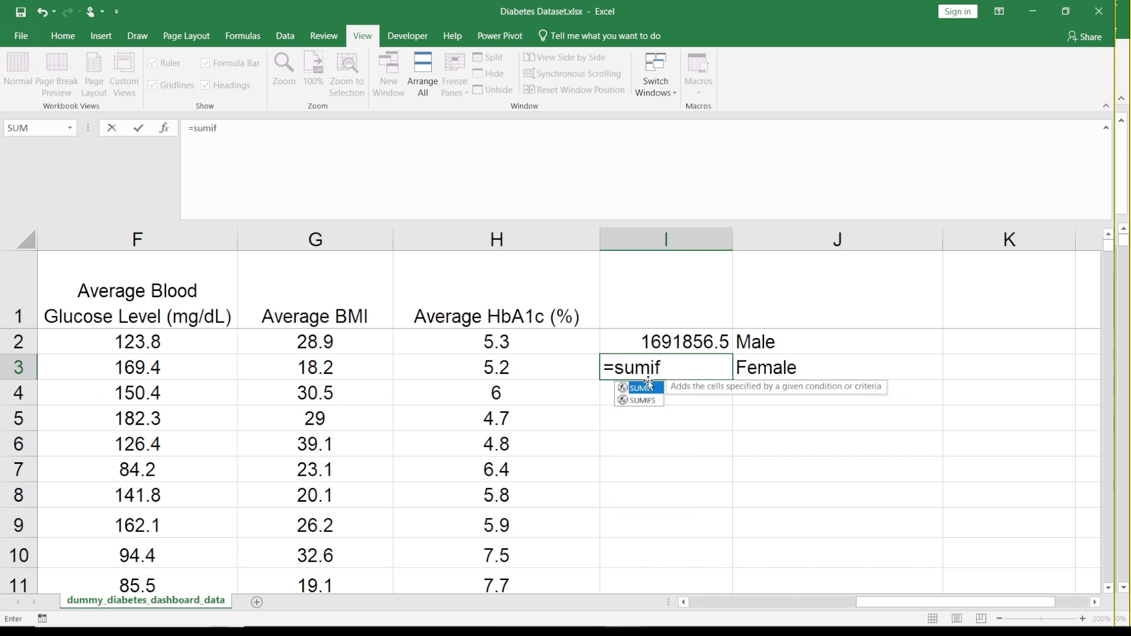
{"action": "type", "text": "("}
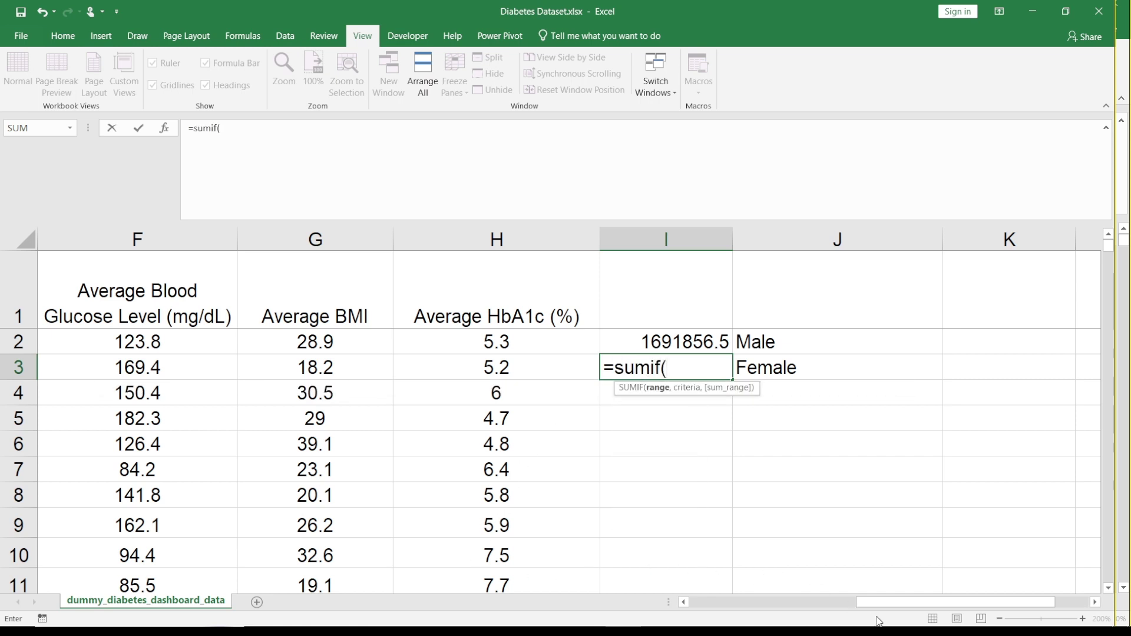
{"action": "left_click_drag", "start_coordinate": [878, 602], "coordinate": [656, 604]}
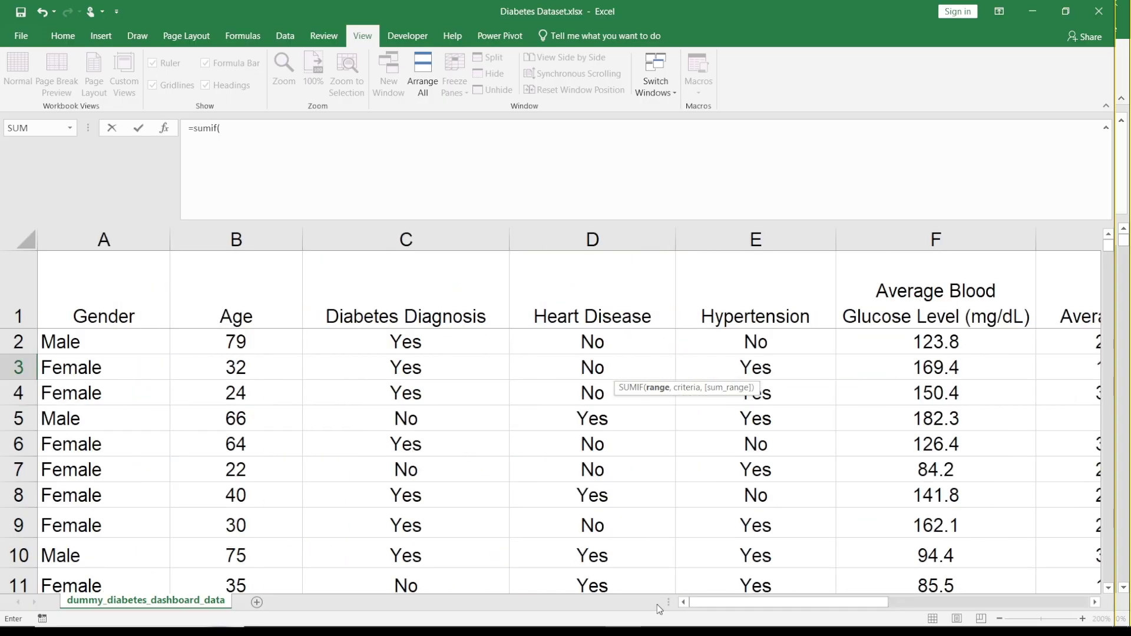
{"action": "left_click", "coordinate": [105, 238]}
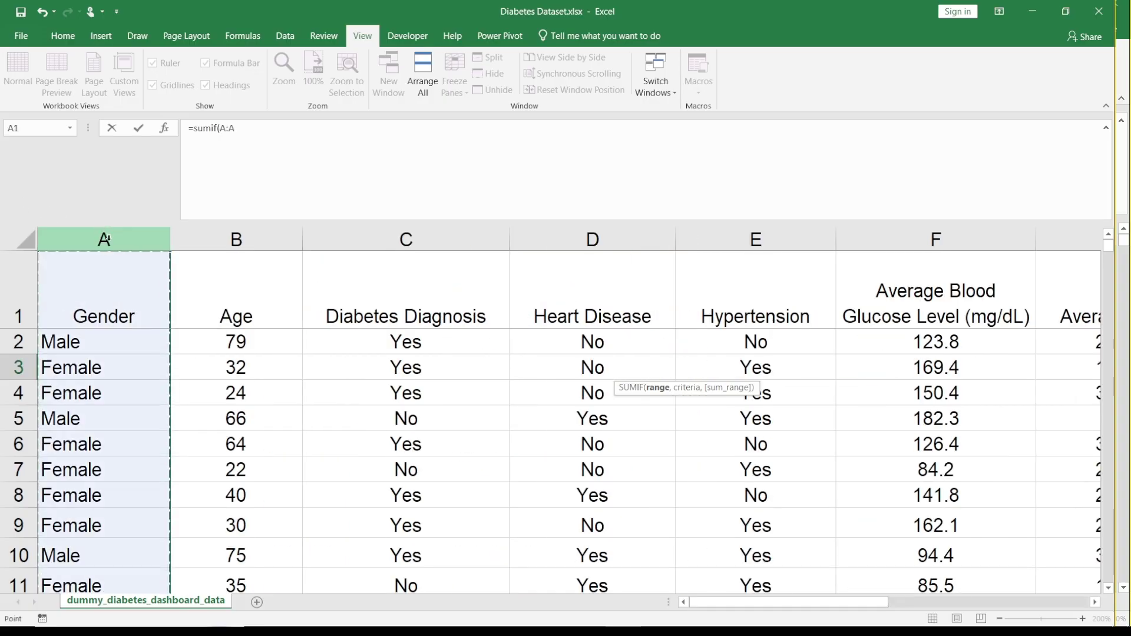
{"action": "type", "text": ","}
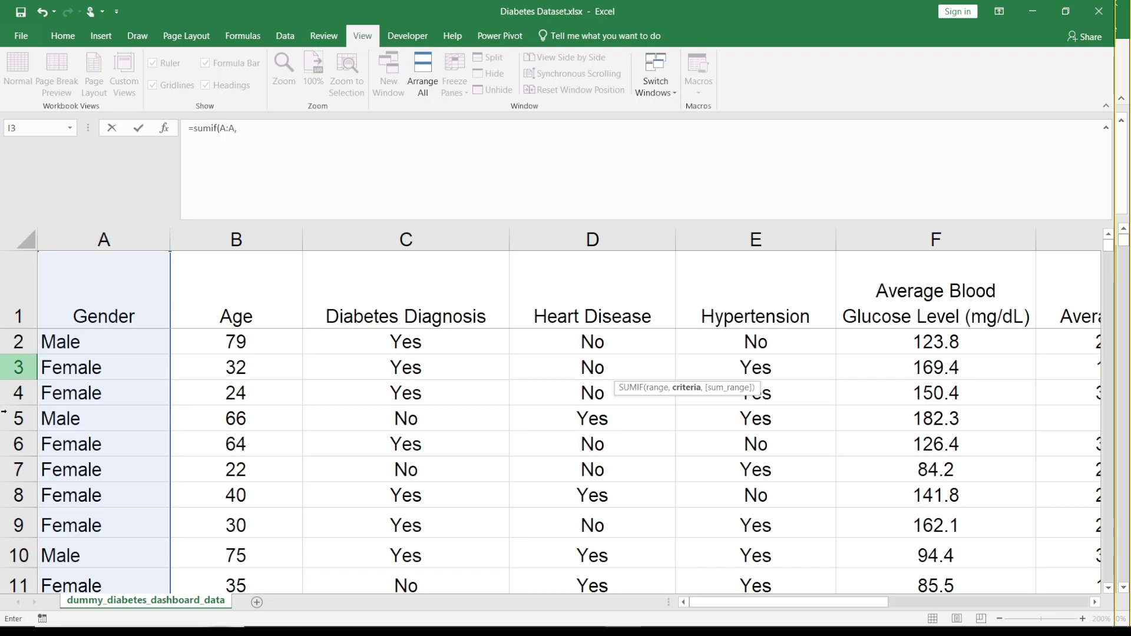
Step: Complete the SUMIF formula in I3 with the criterion "Female" and the Average Blood Glucose Level column (F:F) as the sum range
{"action": "left_click_drag", "start_coordinate": [740, 600], "coordinate": [874, 600]}
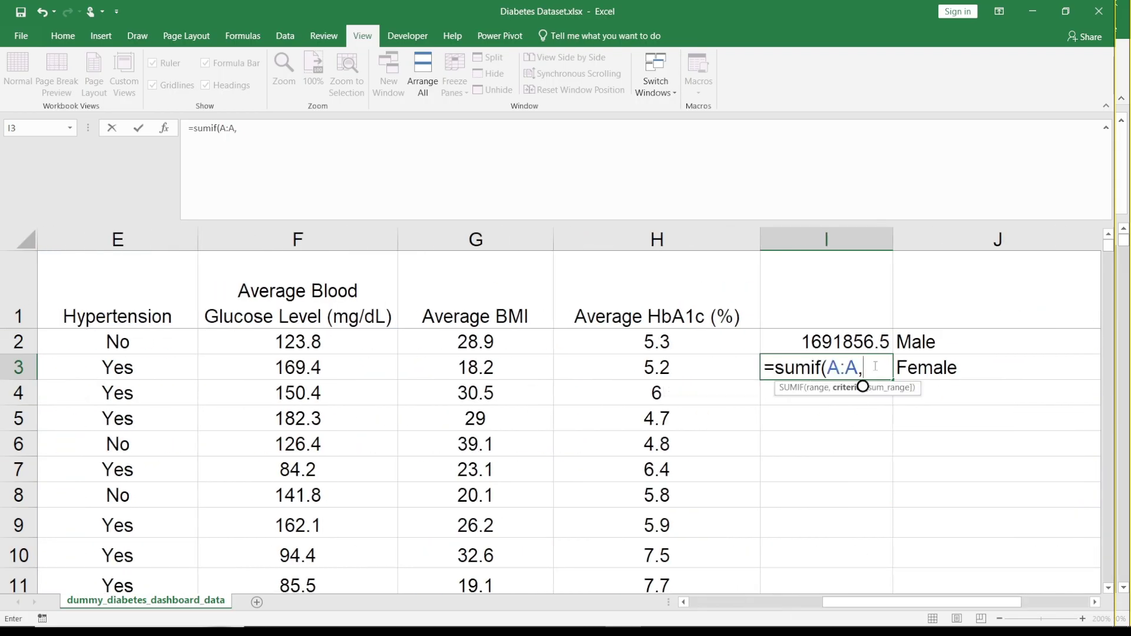
{"action": "type", "text": "\"Female"}
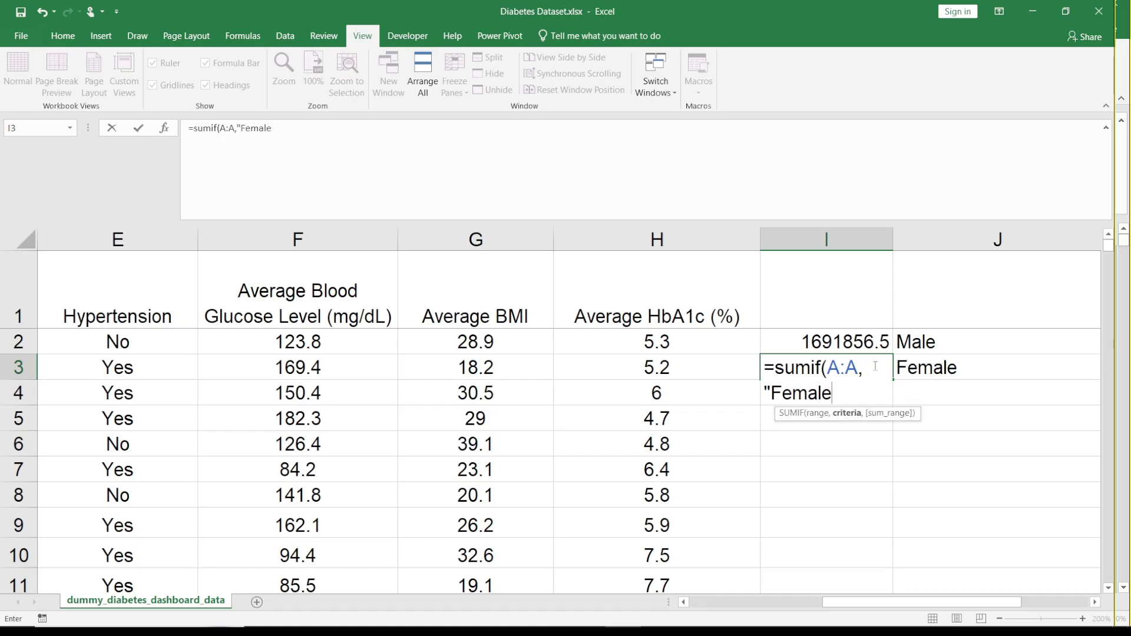
{"action": "type", "text": "\","}
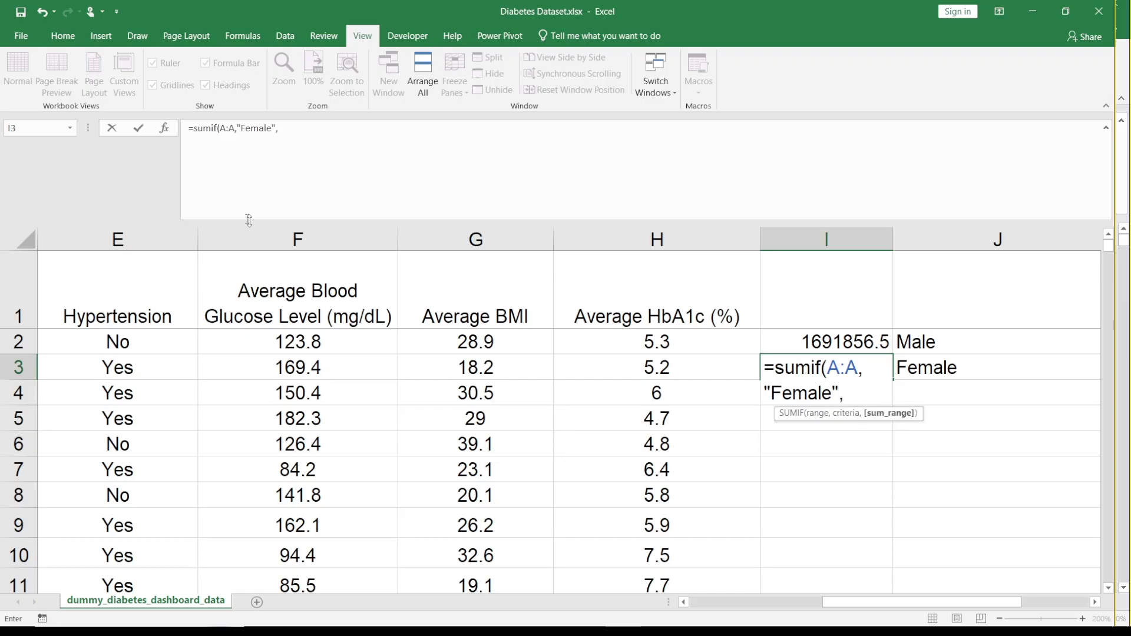
{"action": "left_click", "coordinate": [292, 237]}
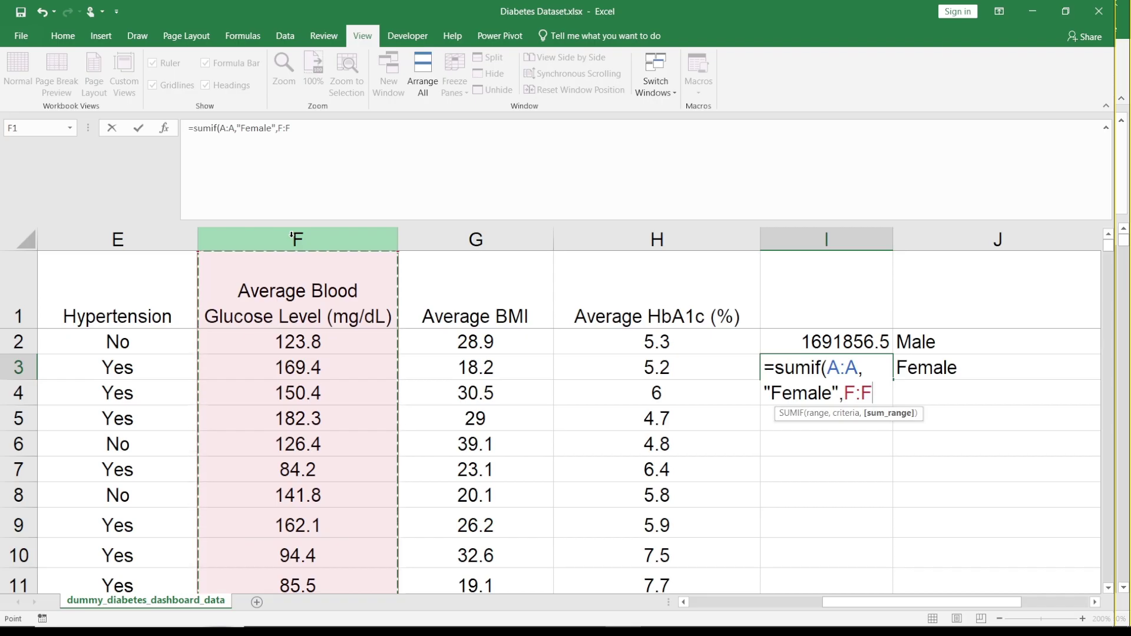
{"action": "type", "text": ")"}
{"action": "key", "text": "Return"}
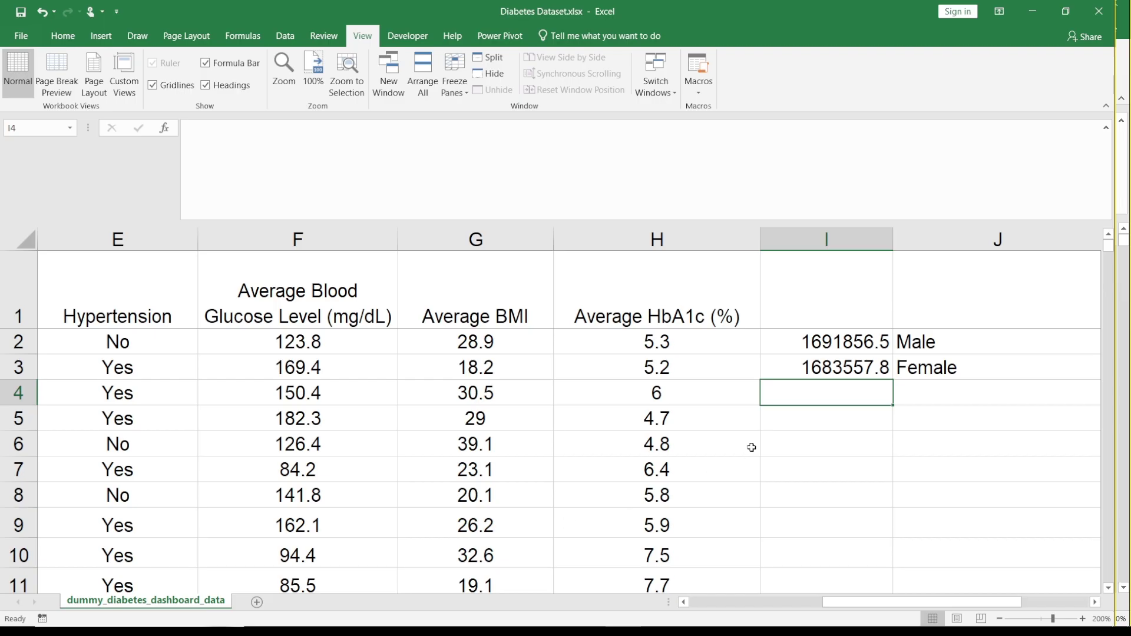
Step: Add a second pair of row labels, "Male" in J4 and "Female" in J5
{"action": "key", "text": "Right"}
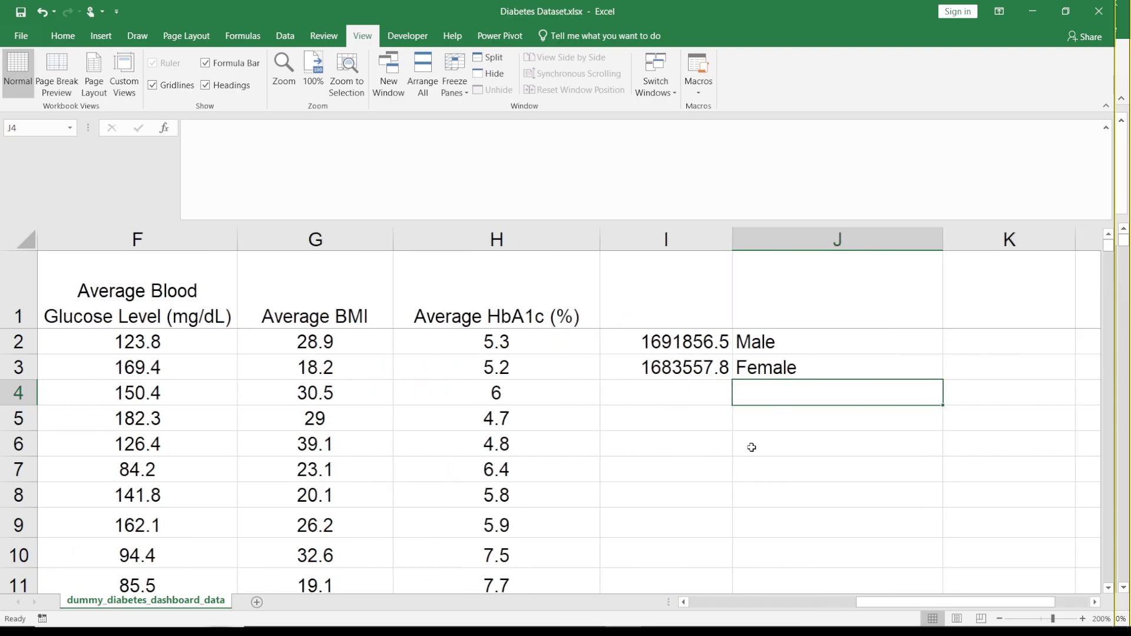
{"action": "type", "text": "Mle"}
{"action": "key", "text": "Return"}
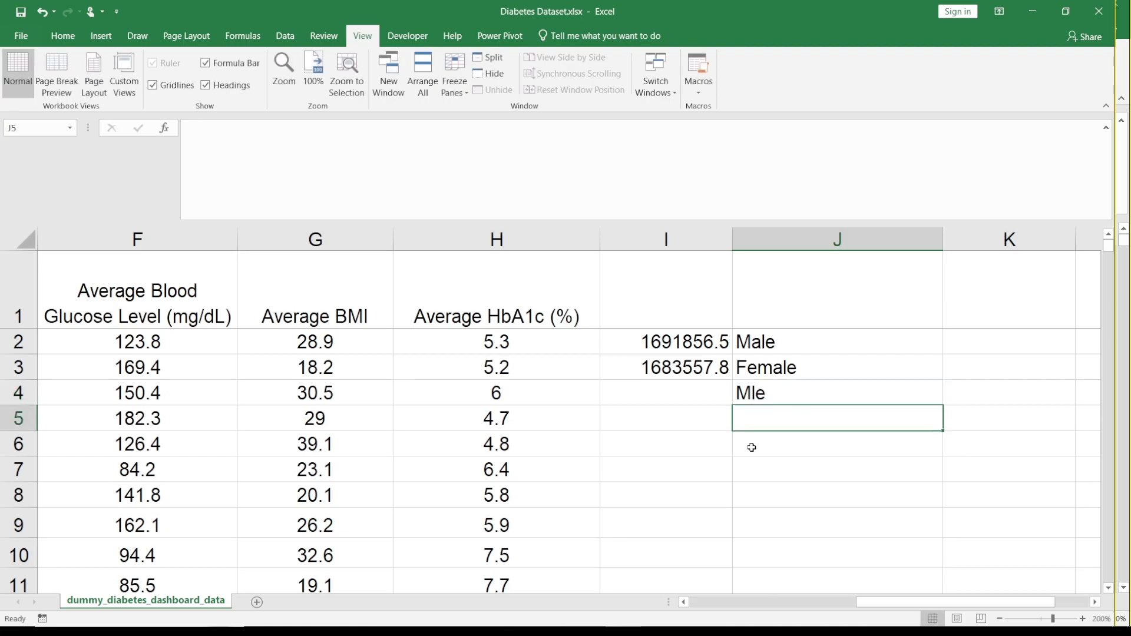
{"action": "key", "text": "Up"}
{"action": "type", "text": "Male"}
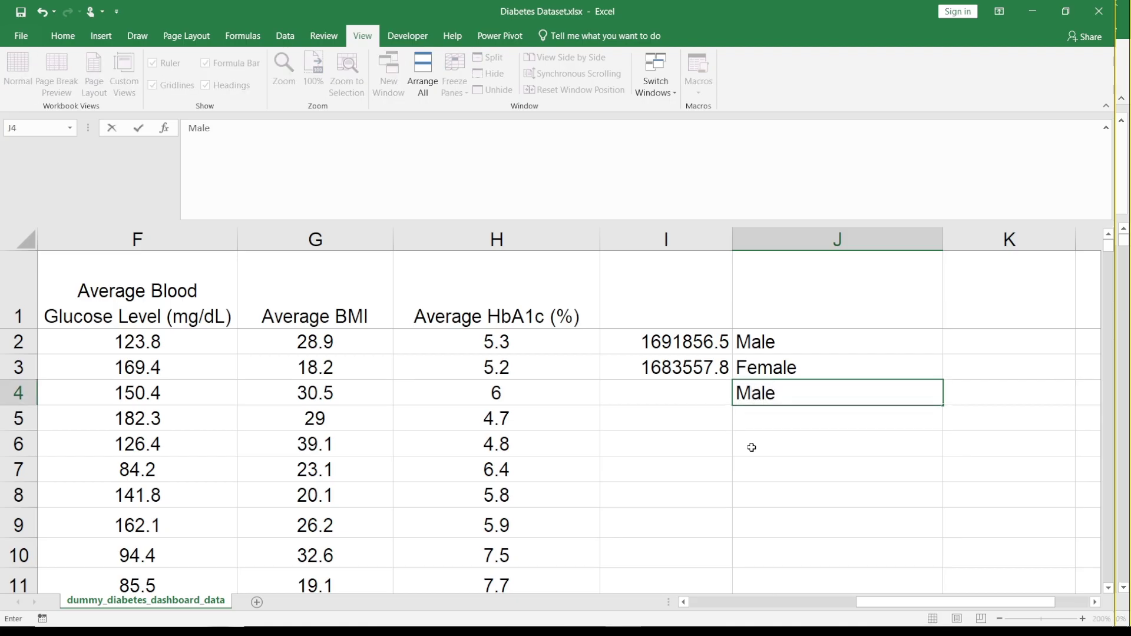
{"action": "key", "text": "Return"}
{"action": "type", "text": "Fem"}
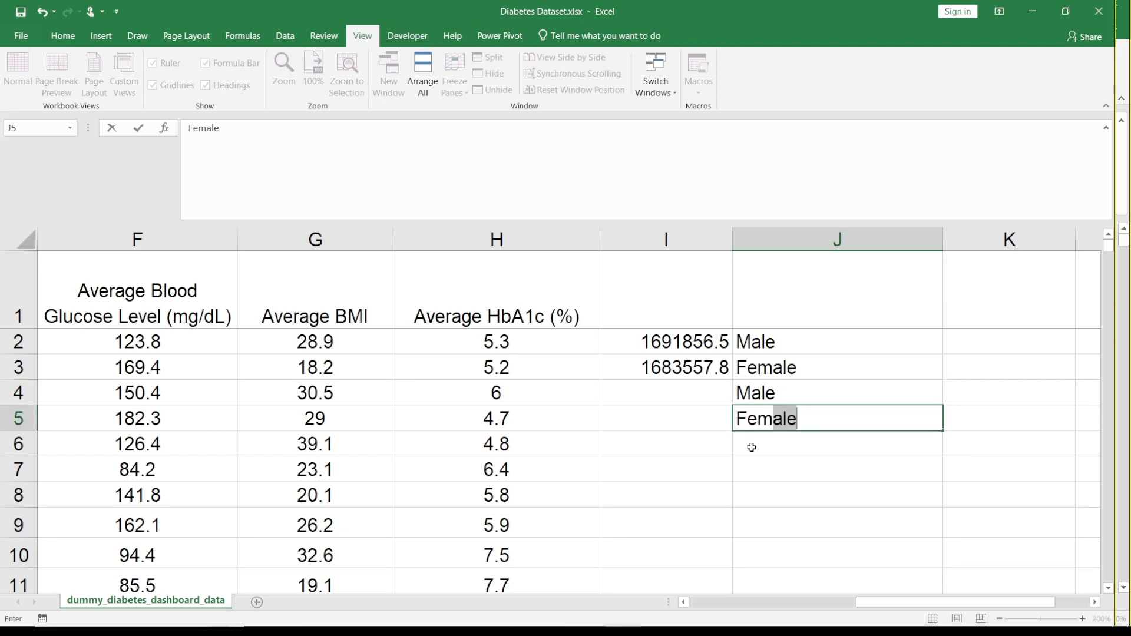
{"action": "type", "text": "al"}
{"action": "key", "text": "Left"}
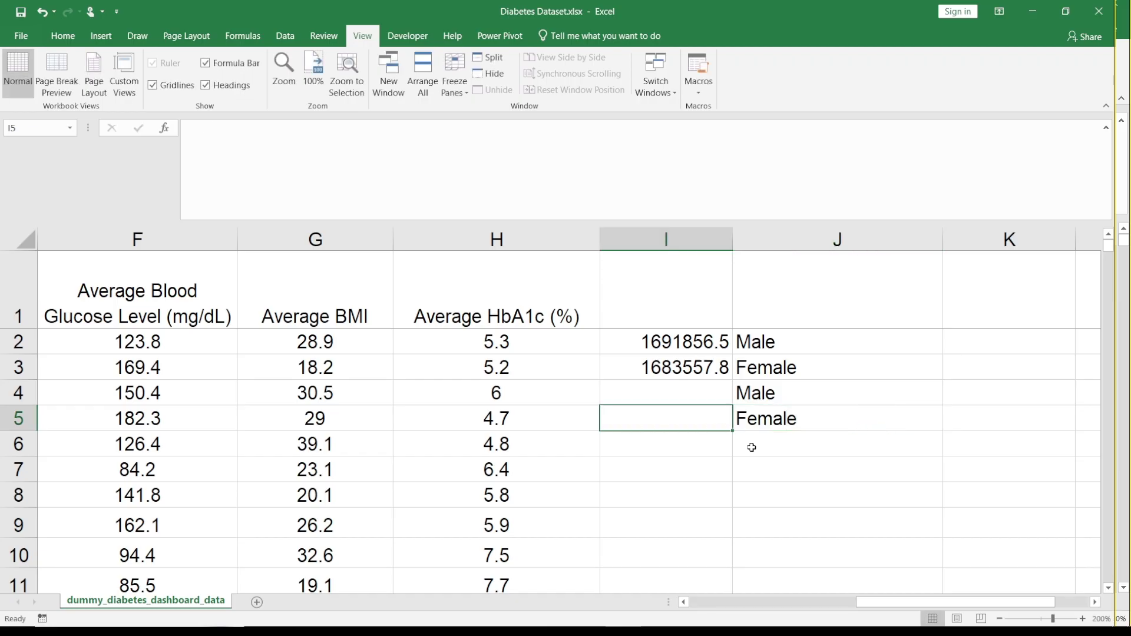
Step: Start an AVERAGEIF formula in I4 with the whole Gender column (A:A) as the criteria range
{"action": "key", "text": "Up"}
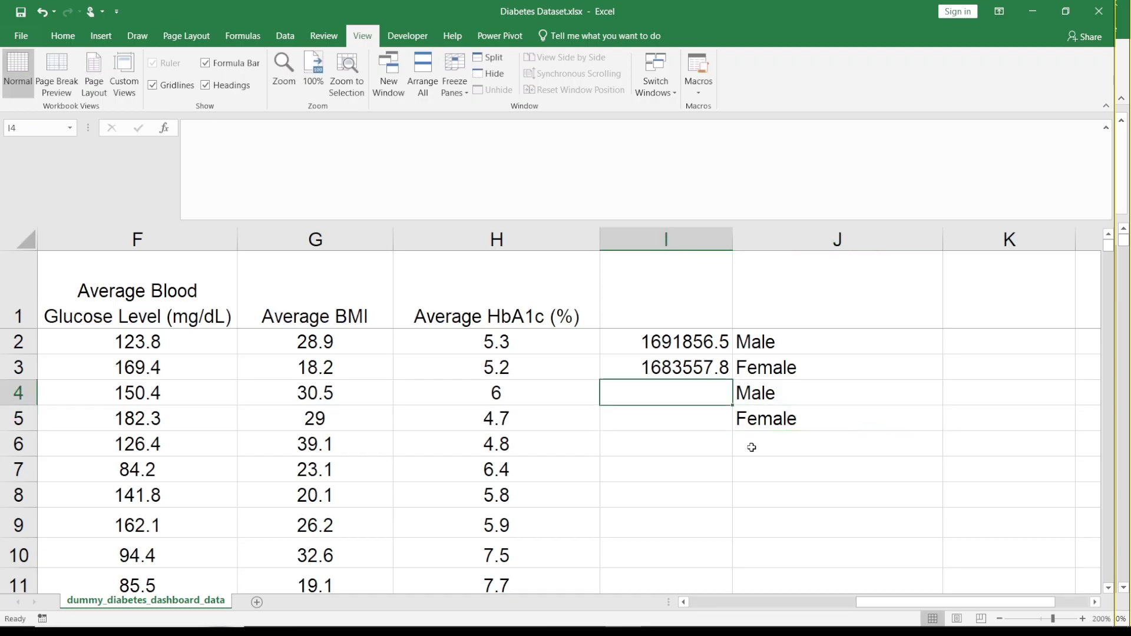
{"action": "type", "text": "=aver"}
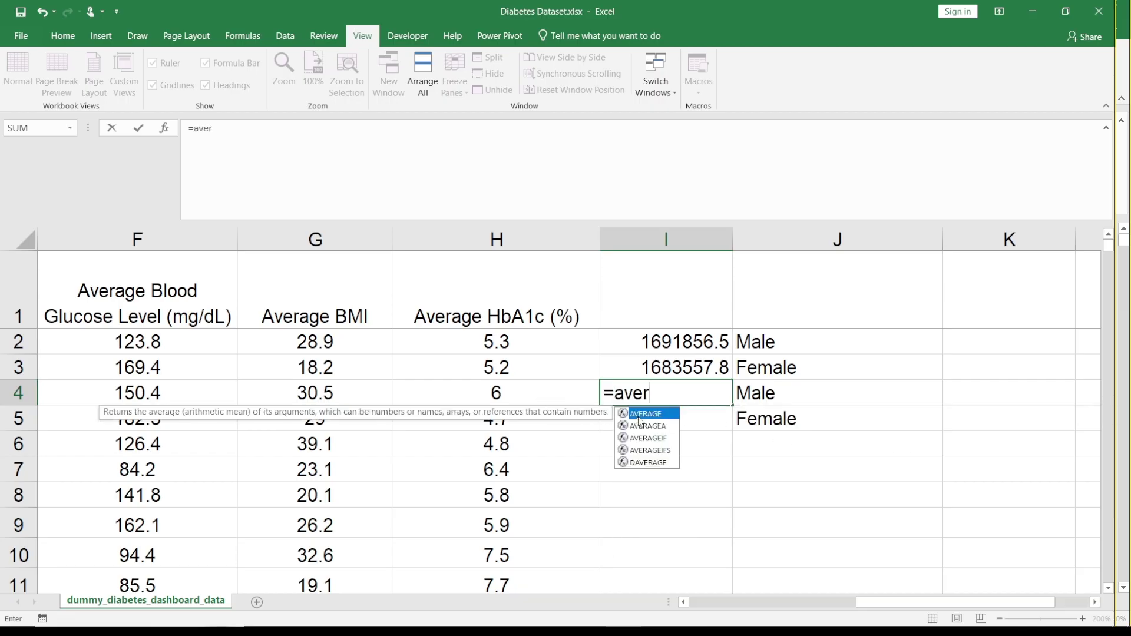
{"action": "left_click", "coordinate": [648, 439]}
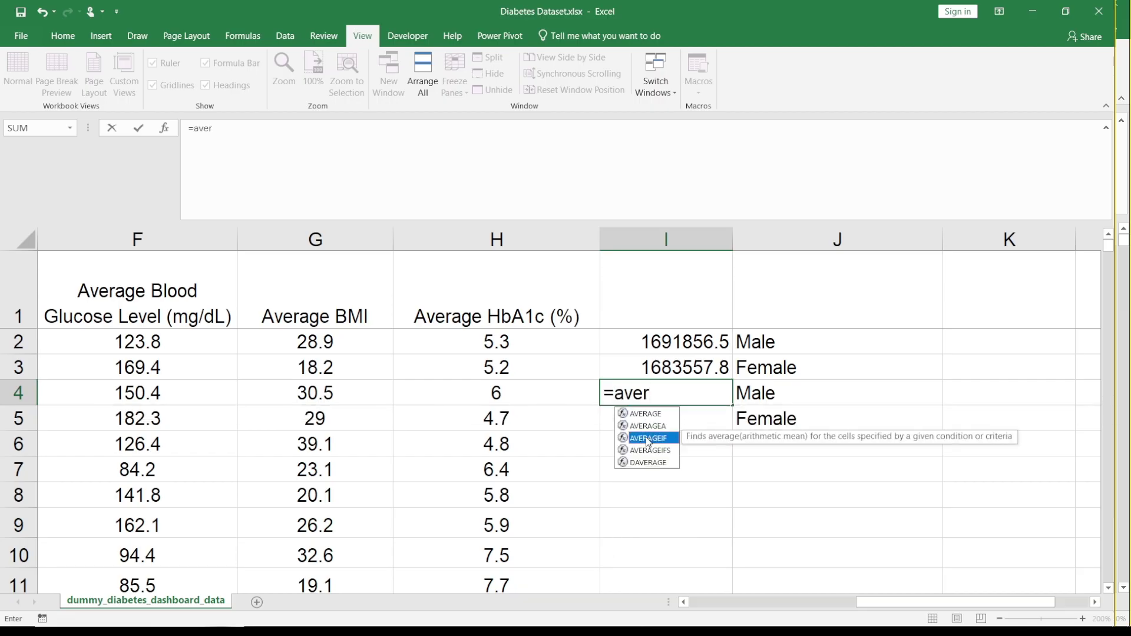
{"action": "double_click", "coordinate": [649, 439]}
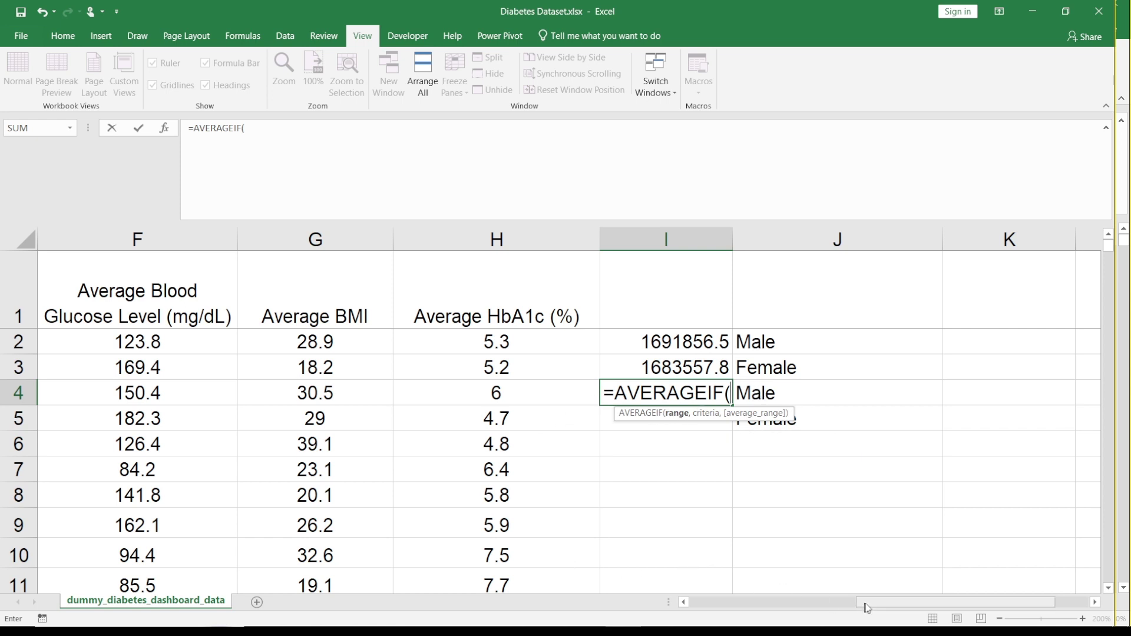
{"action": "left_click_drag", "start_coordinate": [866, 604], "coordinate": [651, 602]}
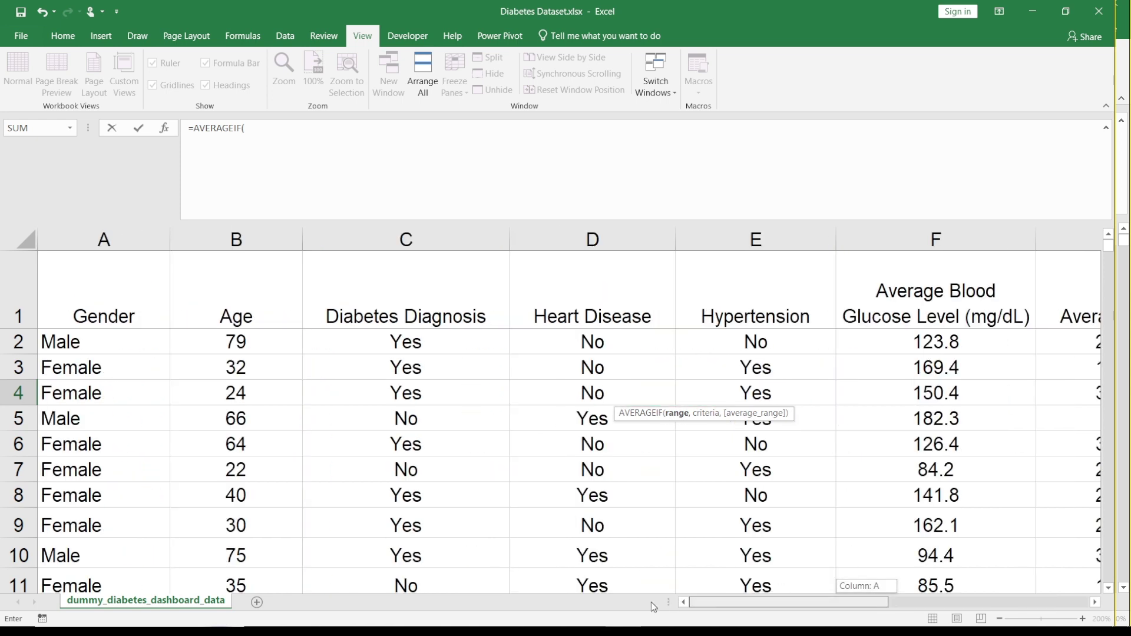
{"action": "left_click", "coordinate": [105, 240]}
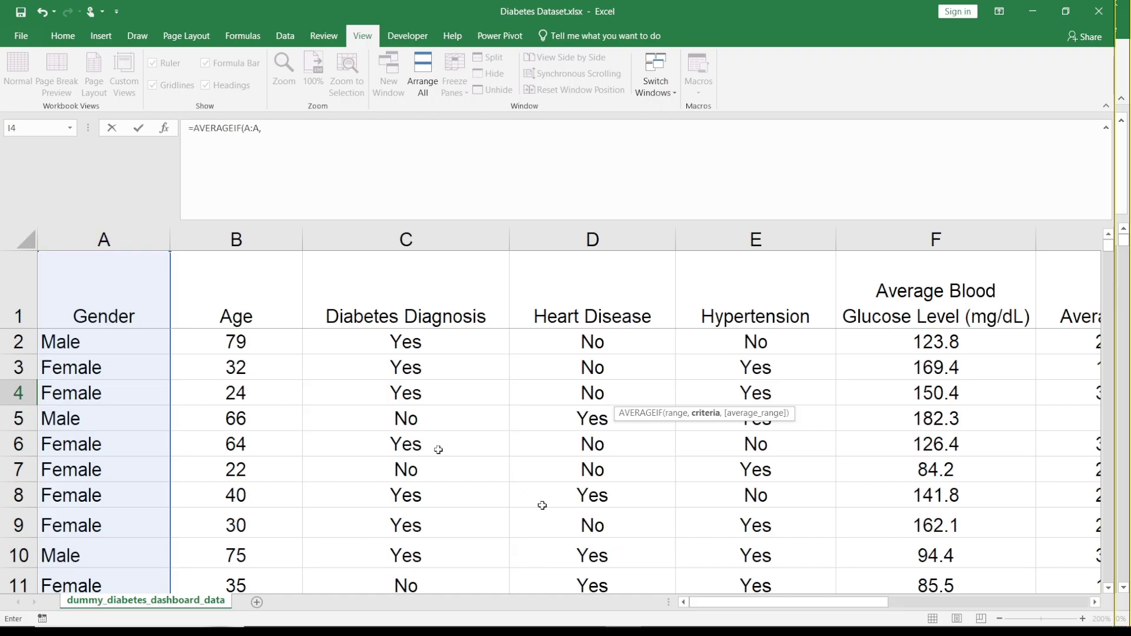
Step: Complete the AVERAGEIF formula in I4 with the criterion "Male" and the Average Blood Glucose Level column (F:F) as the average range
{"action": "left_click_drag", "start_coordinate": [764, 603], "coordinate": [921, 602]}
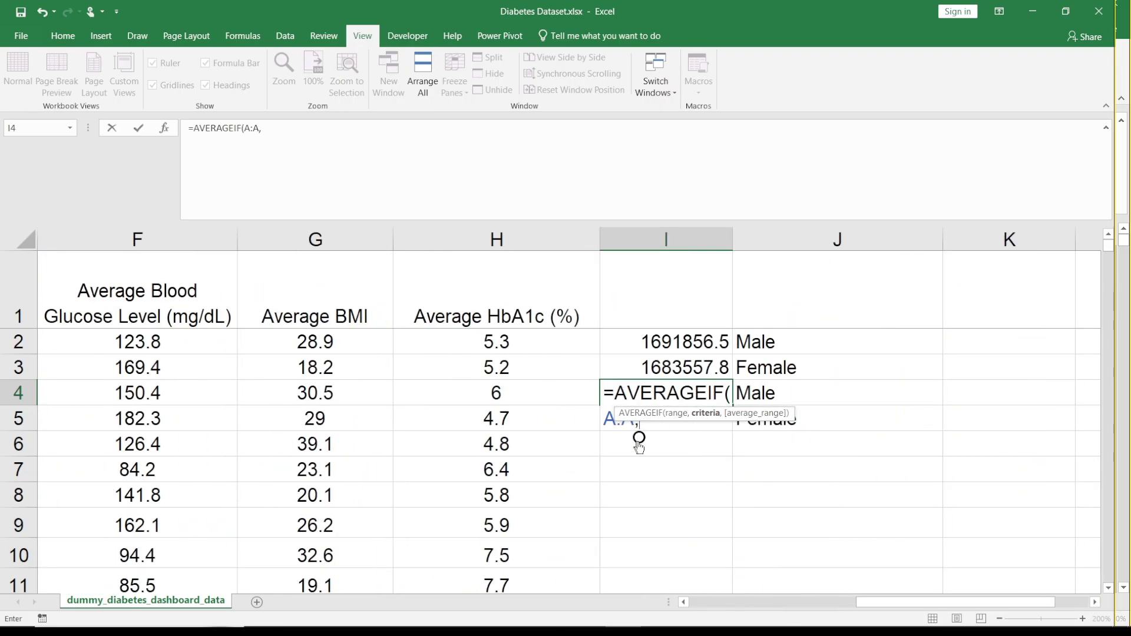
{"action": "type", "text": "\""}
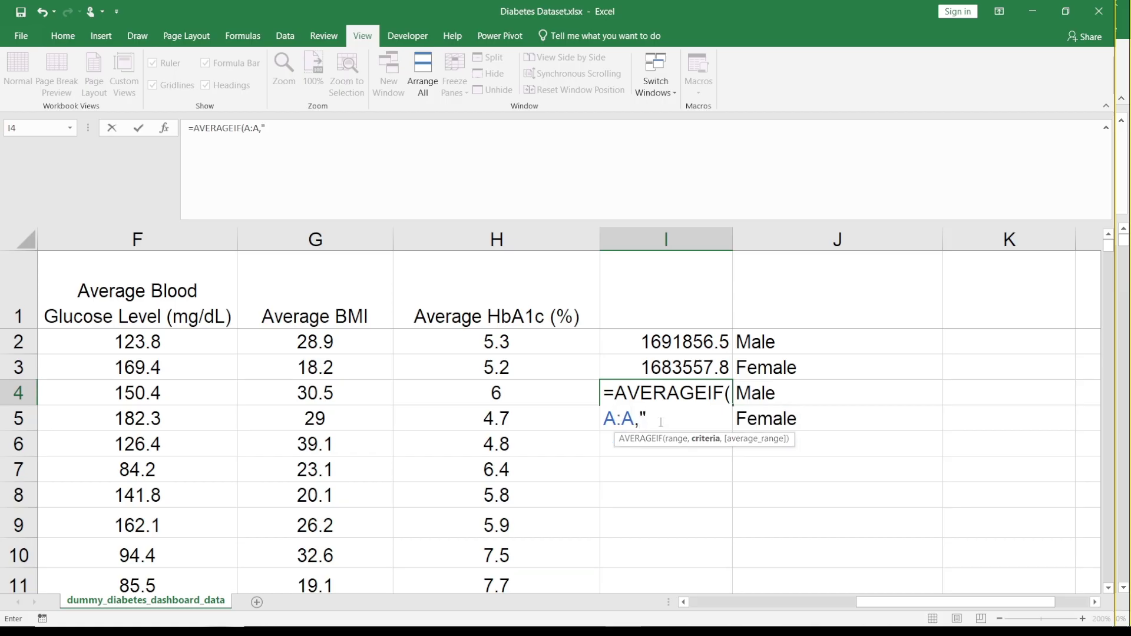
{"action": "type", "text": "Male\","}
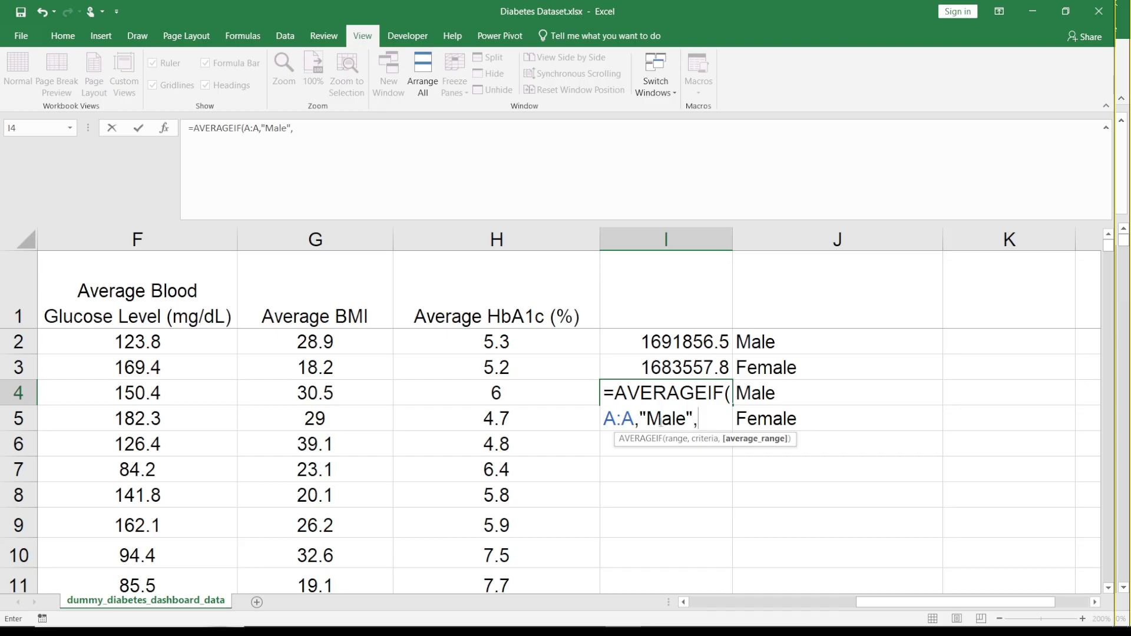
{"action": "left_click", "coordinate": [121, 235]}
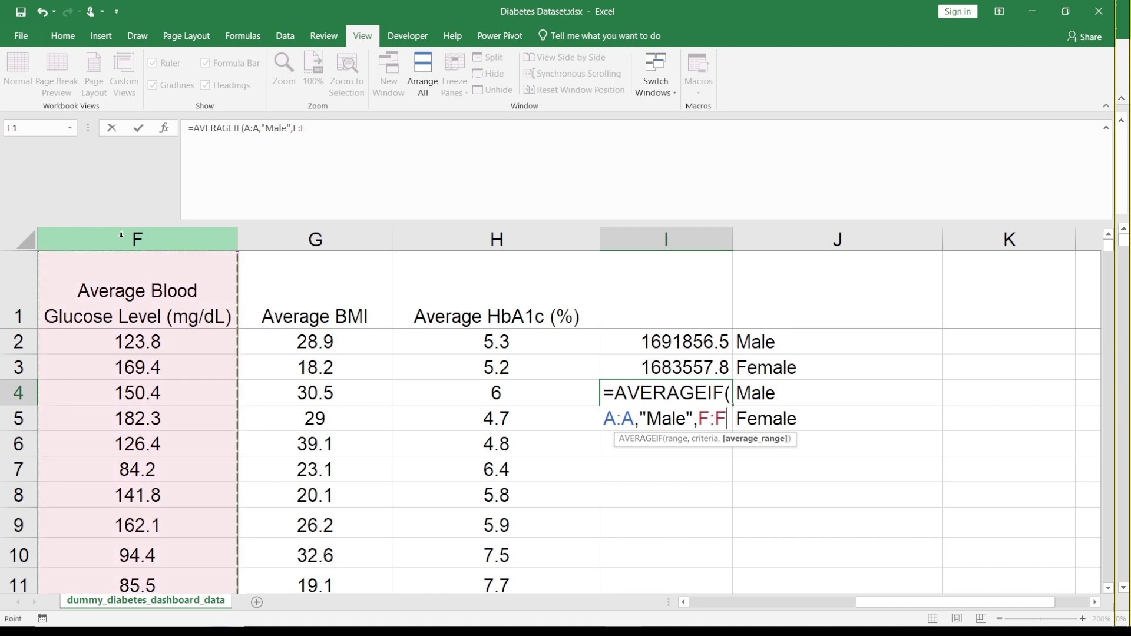
{"action": "type", "text": ")"}
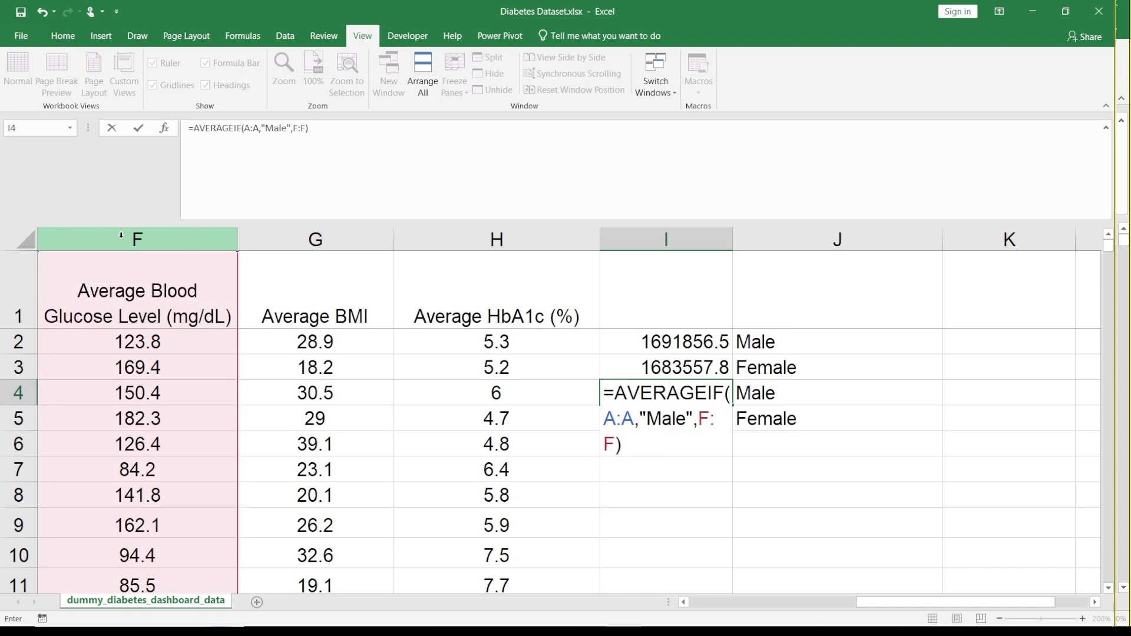
{"action": "key", "text": "Return"}
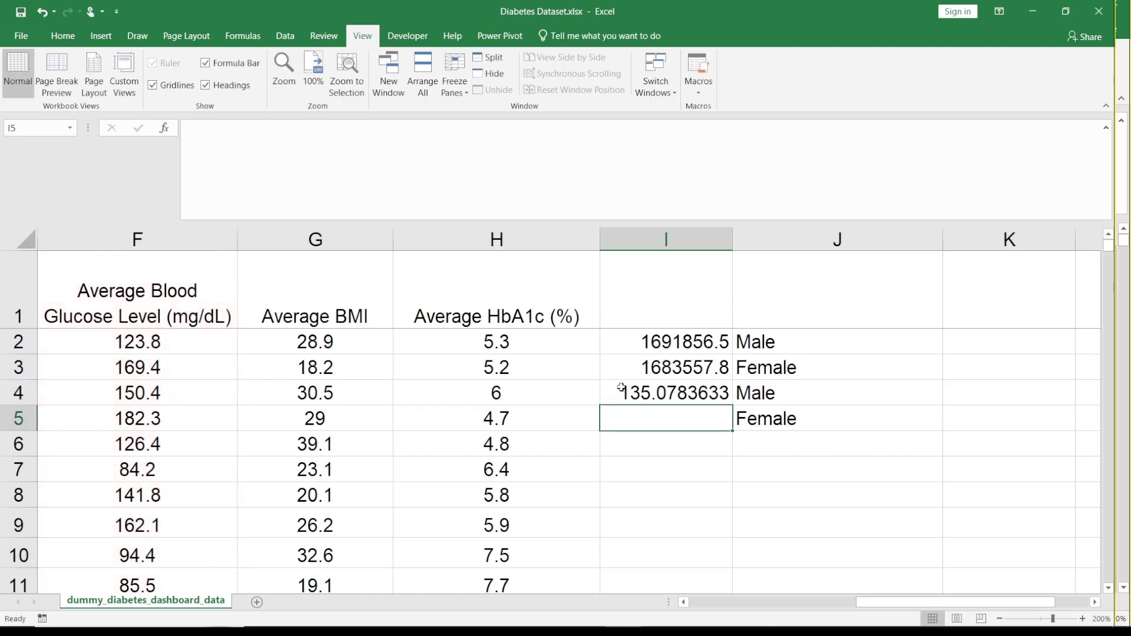
{"action": "left_click", "coordinate": [652, 389]}
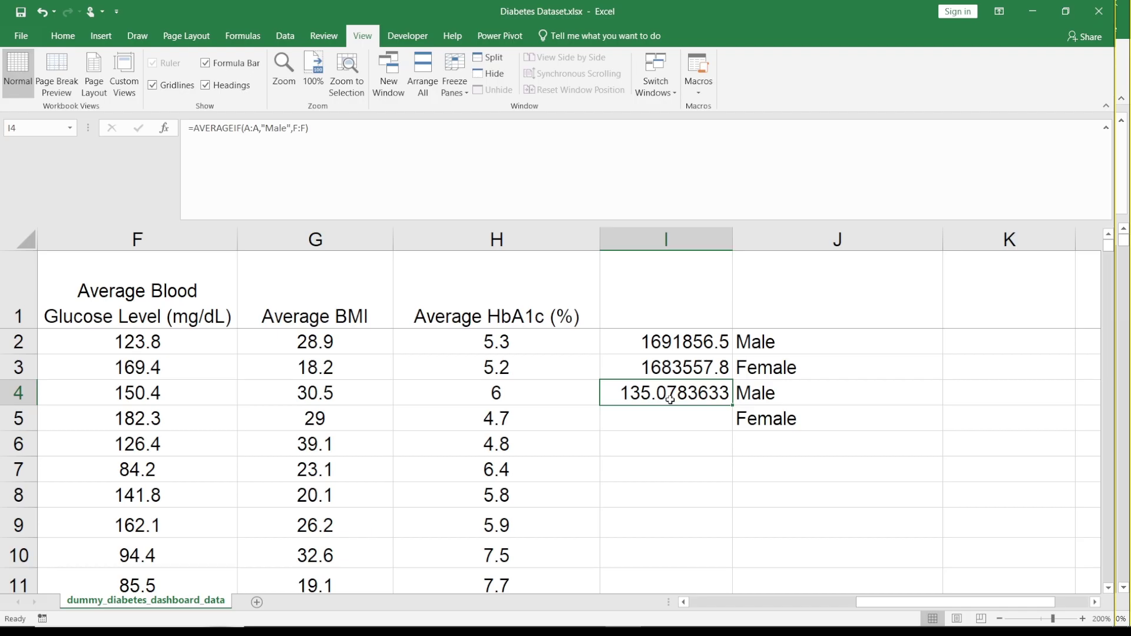
Step: Copy the full AVERAGEIF formula text from I4
{"action": "key", "text": "Down"}
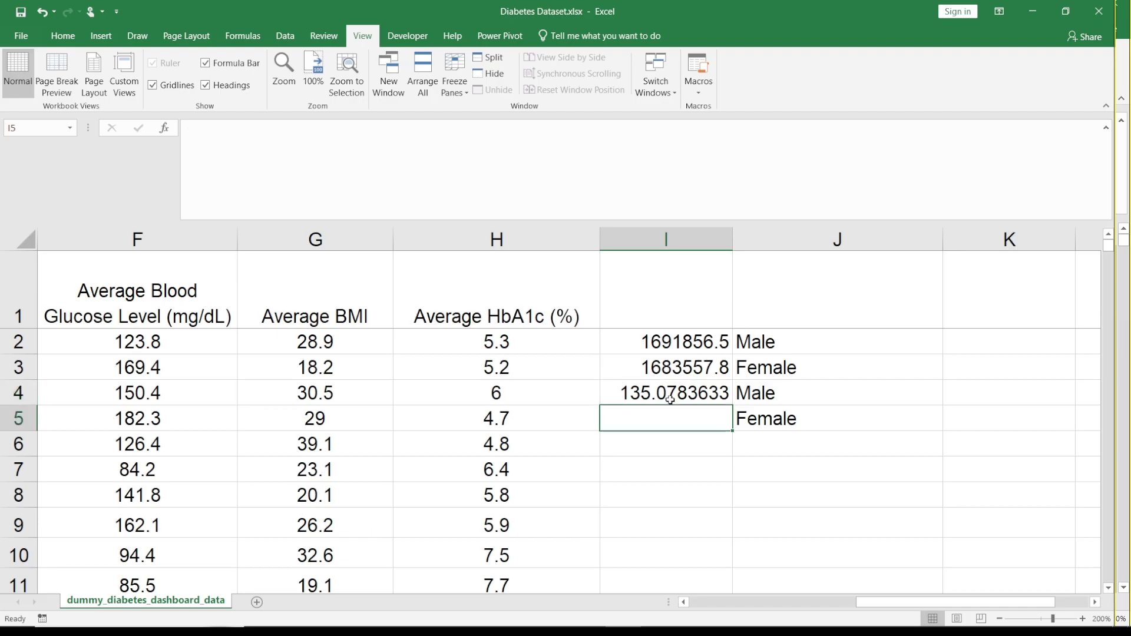
{"action": "left_click", "coordinate": [670, 400]}
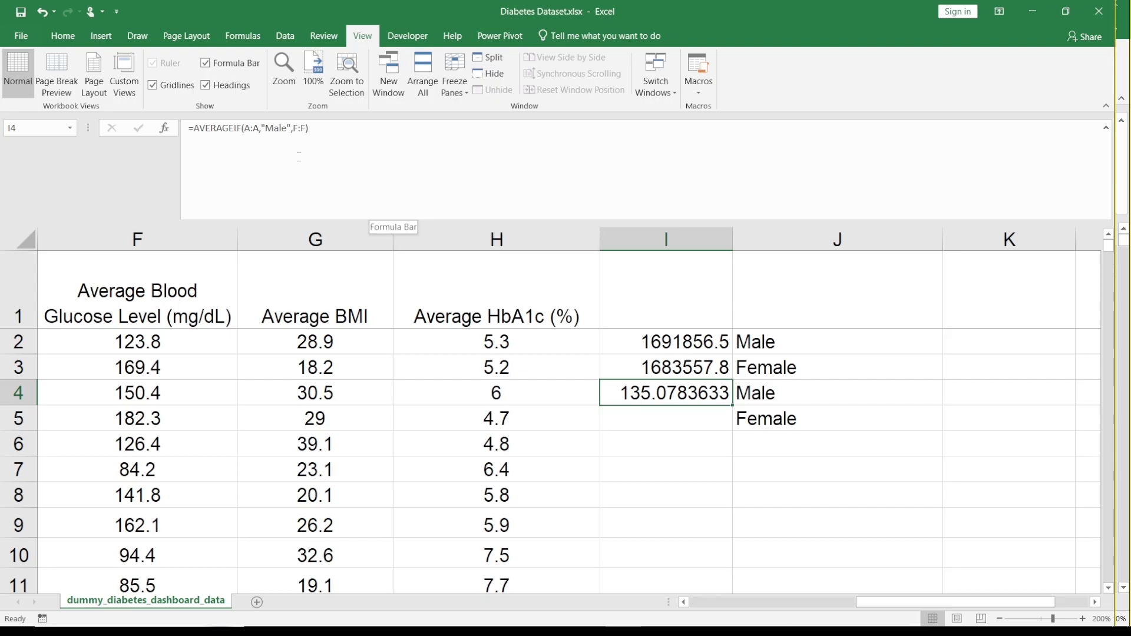
{"action": "left_click_drag", "start_coordinate": [317, 133], "coordinate": [186, 119]}
{"action": "key", "text": "ctrl+c"}
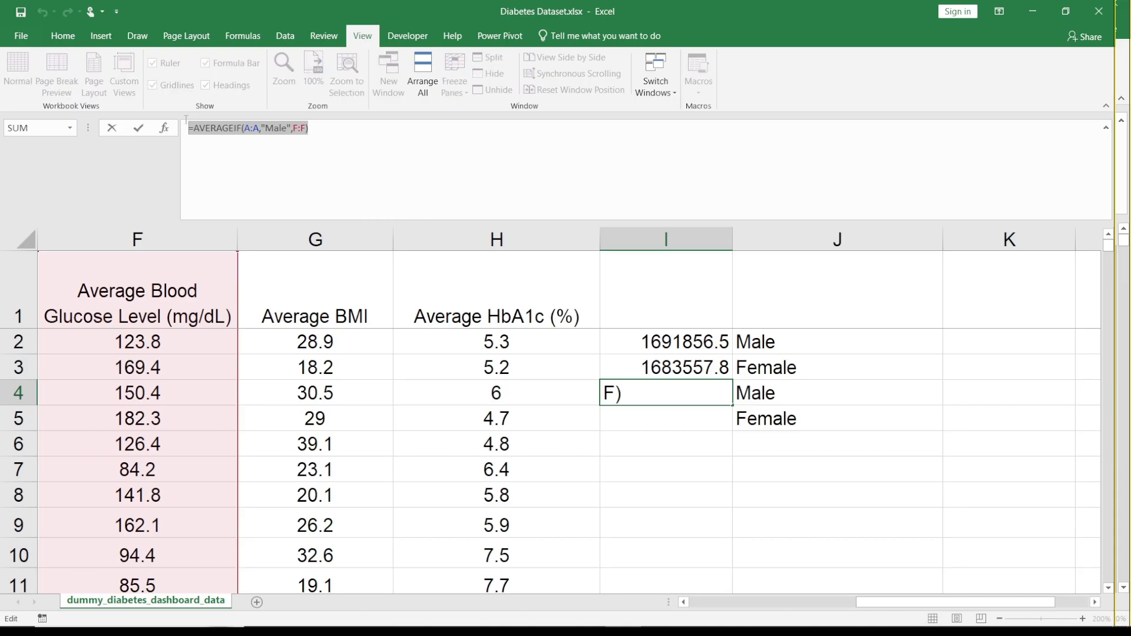
{"action": "key", "text": "Return"}
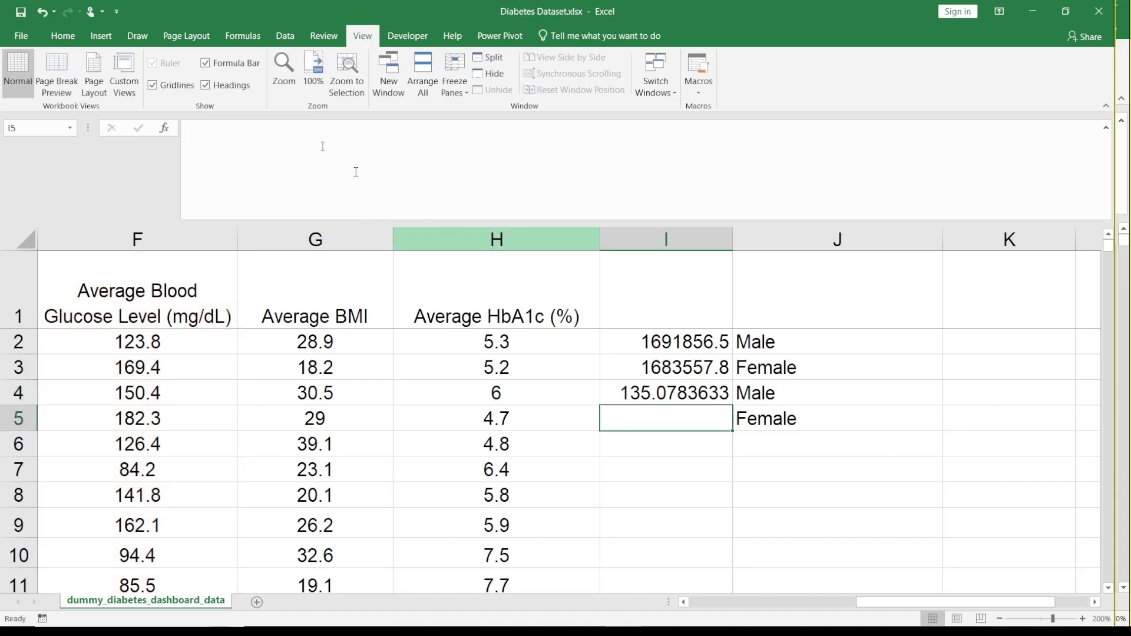
Step: Paste the AVERAGEIF formula into I5 and change its criterion to "Female"
{"action": "left_click", "coordinate": [223, 125]}
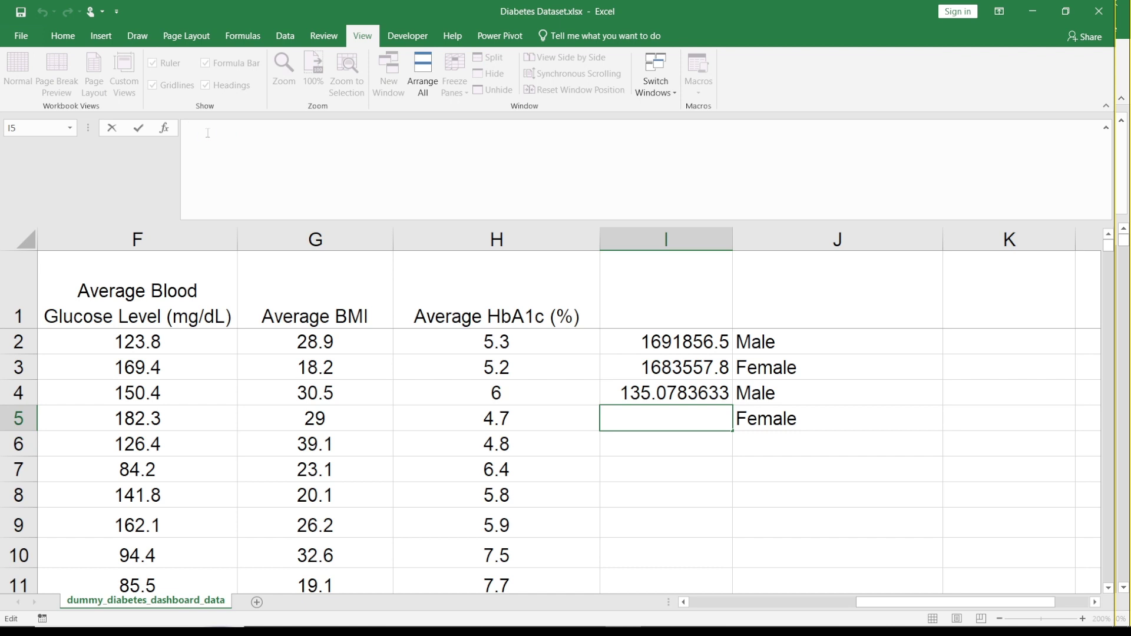
{"action": "key", "text": "ctrl+v"}
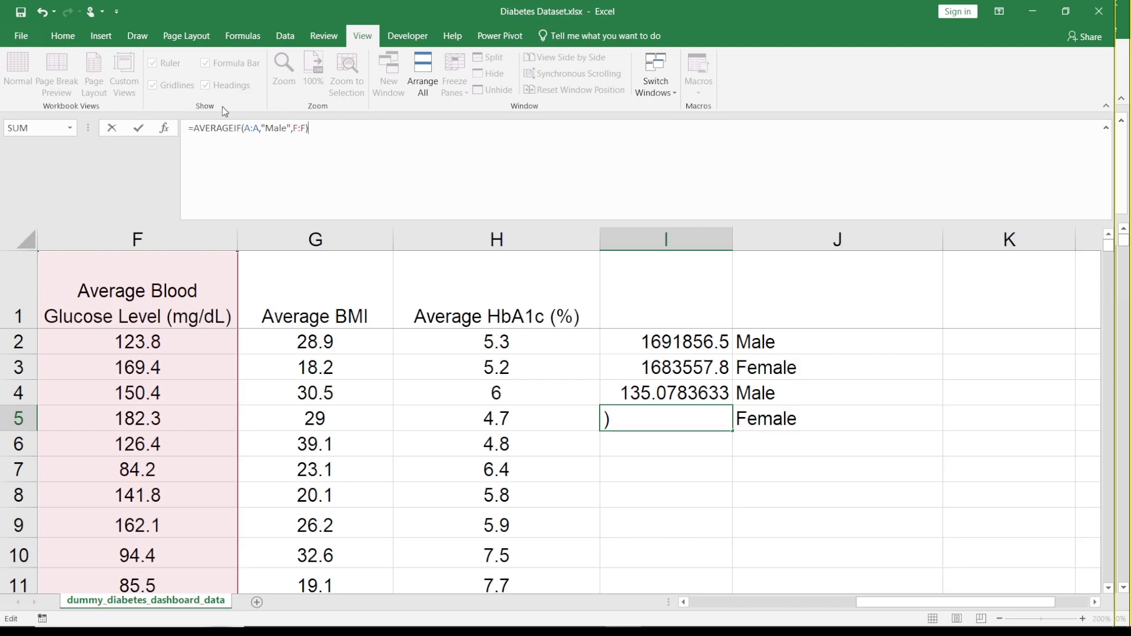
{"action": "left_click", "coordinate": [273, 128]}
{"action": "key", "text": "BackSpace"}
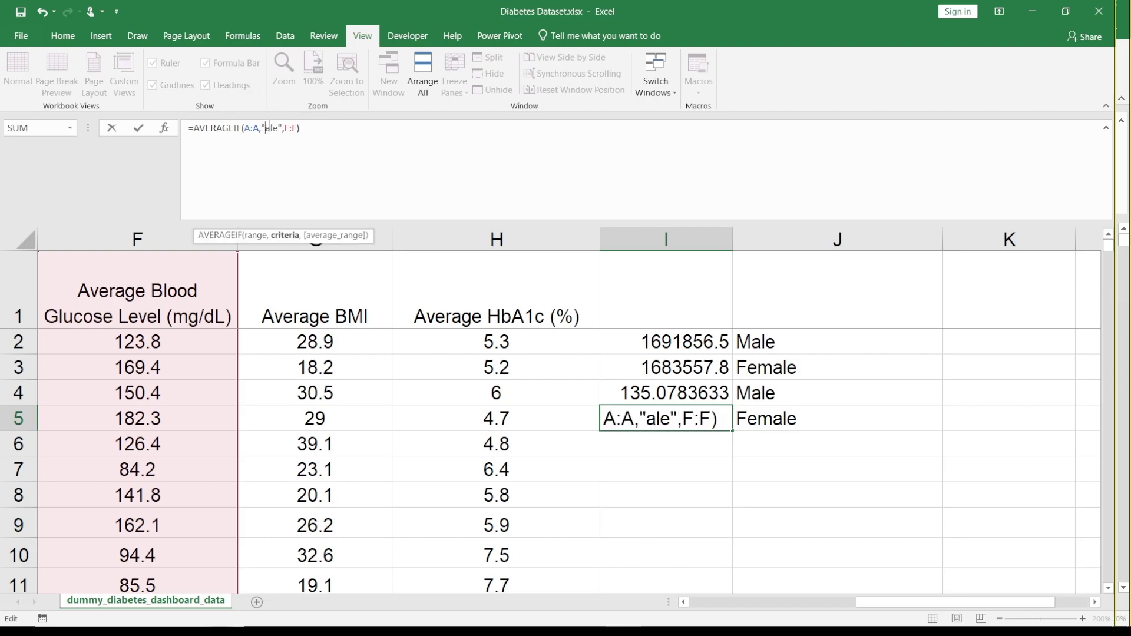
{"action": "type", "text": "Fem"}
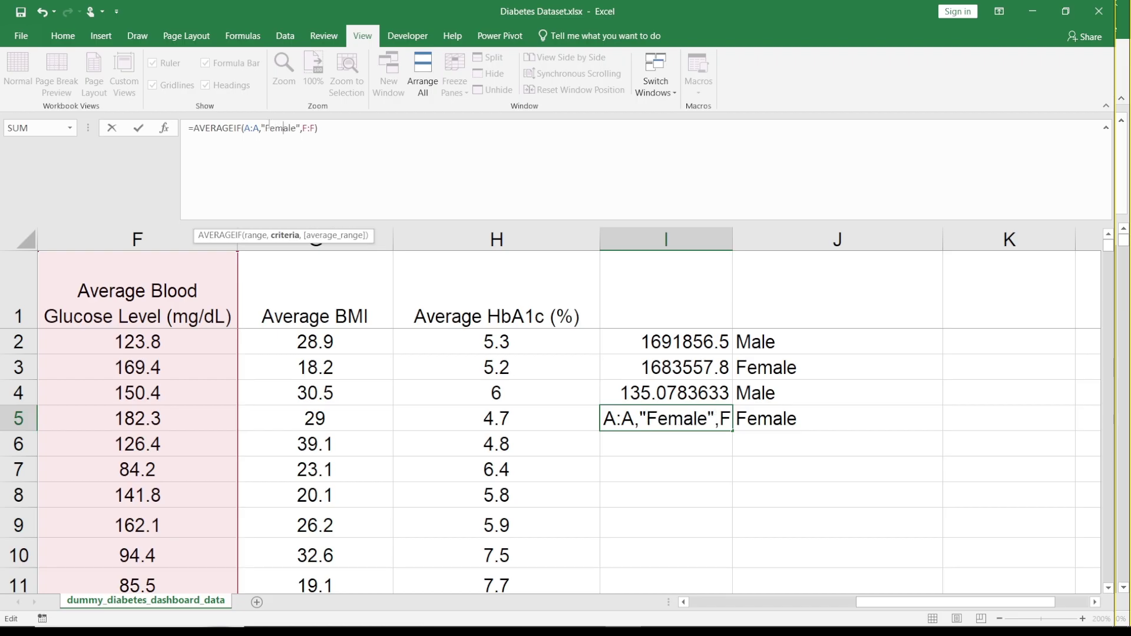
{"action": "key", "text": "Return"}
{"action": "key", "text": "Up"}
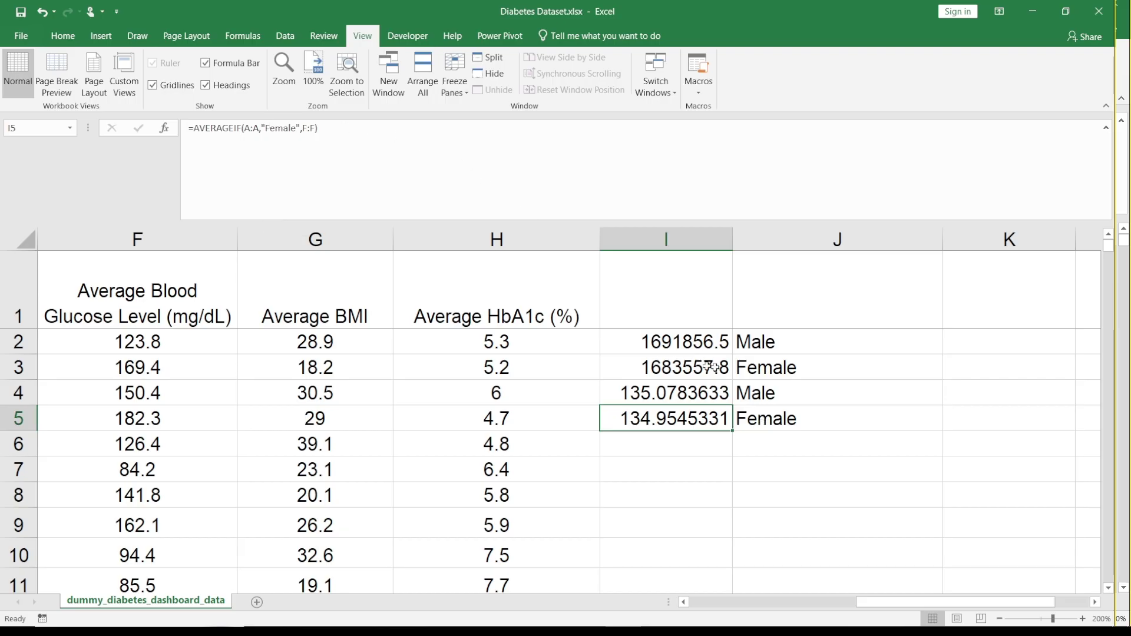
Step: Clear the formula results in I2:I5 and the gender labels in J2:J5
{"action": "key", "text": "Up"}
{"action": "key", "text": "Up"}
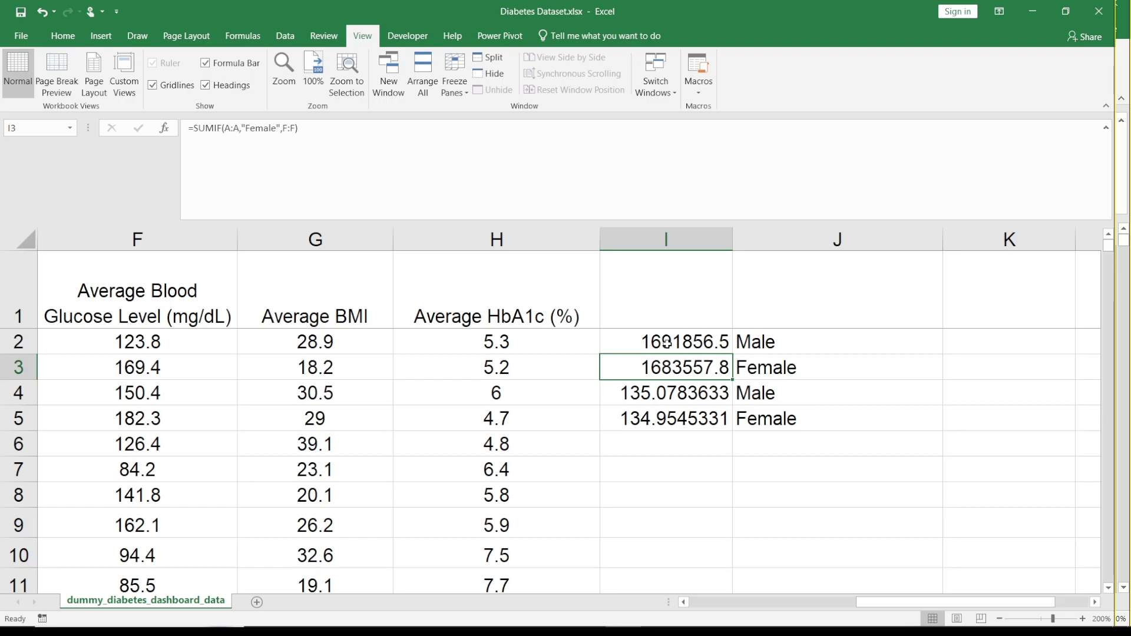
{"action": "left_click_drag", "start_coordinate": [667, 342], "coordinate": [688, 418]}
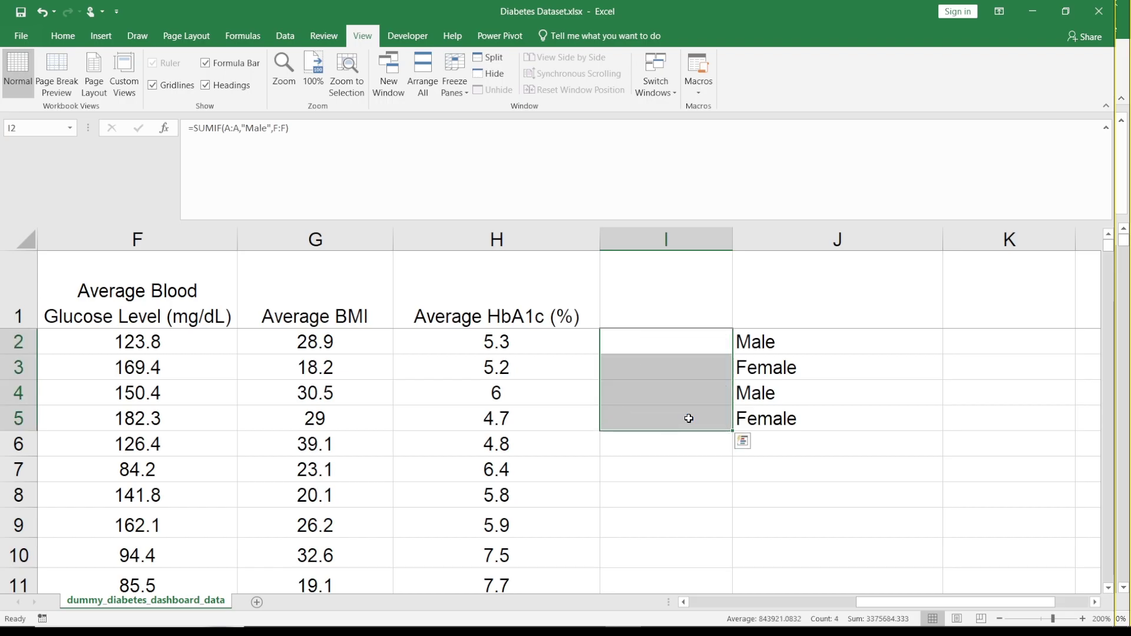
{"action": "left_click_drag", "start_coordinate": [755, 340], "coordinate": [775, 420]}
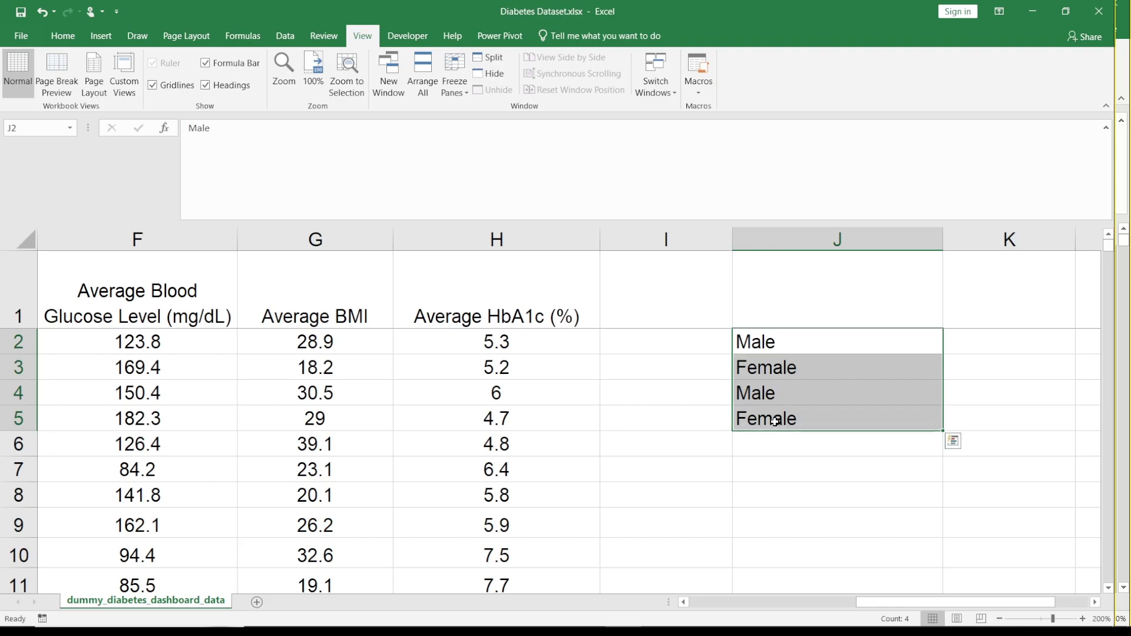
{"action": "key", "text": "Delete"}
{"action": "left_click", "coordinate": [640, 361]}
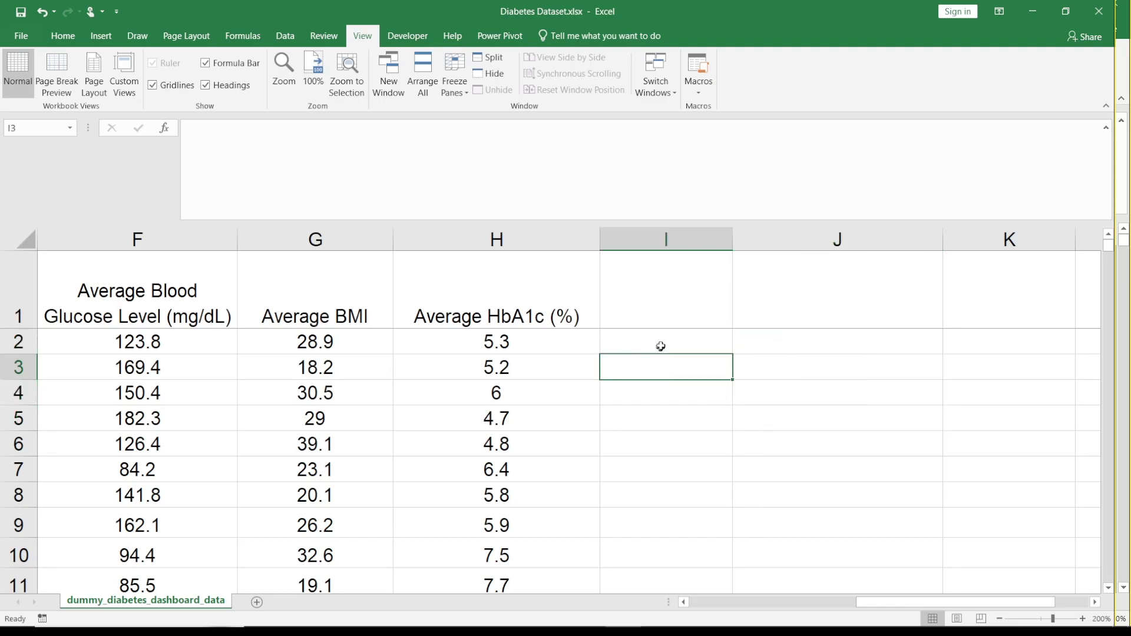
Step: Examine the dataset's columns from Gender to Average HbA1c along row 2 for fields to combine as conditions
{"action": "left_click", "coordinate": [662, 342]}
{"action": "key", "text": "Left"}
{"action": "key", "text": "Left"}
{"action": "key", "text": "Left"}
{"action": "key", "text": "Left"}
{"action": "key", "text": "Left"}
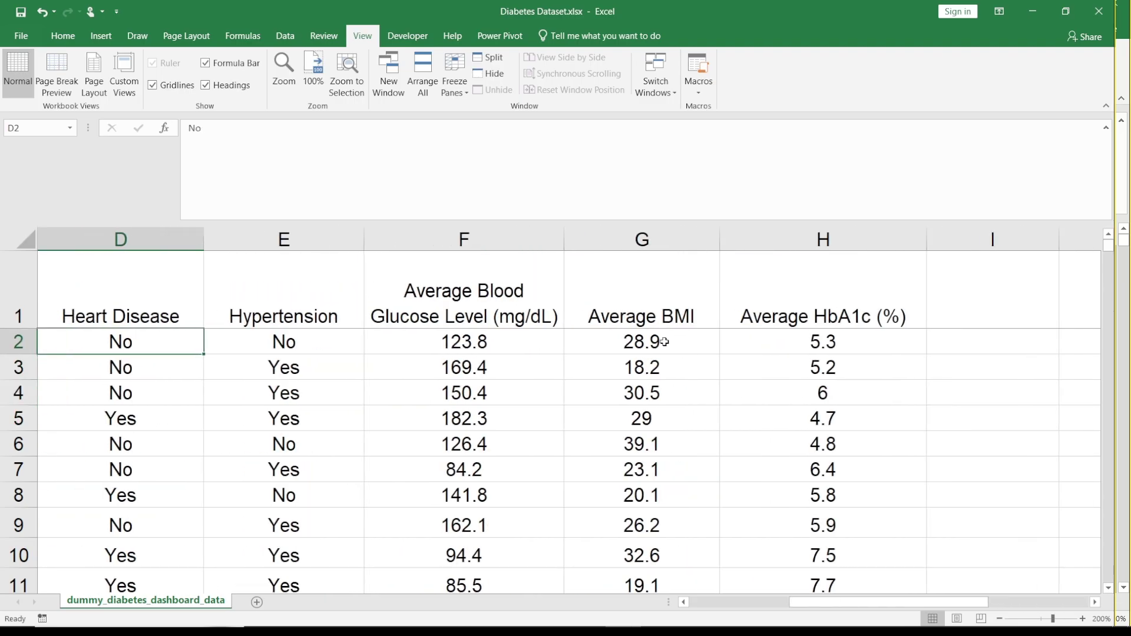
{"action": "key", "text": "Left"}
{"action": "key", "text": "Left"}
{"action": "key", "text": "Right"}
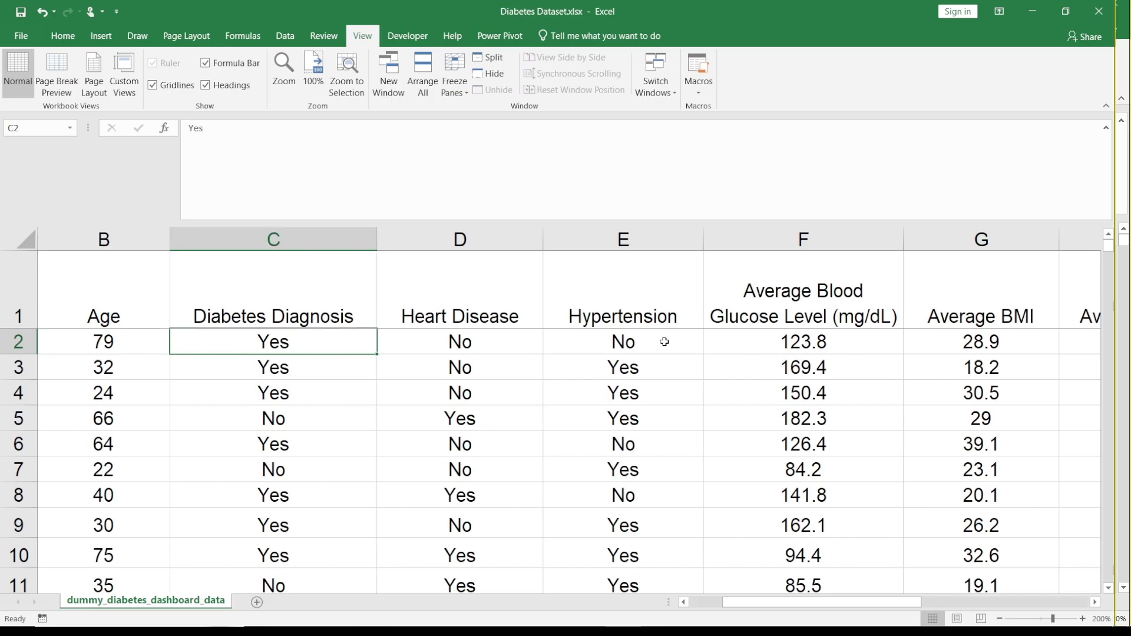
{"action": "key", "text": "Left"}
{"action": "key", "text": "Left"}
{"action": "key", "text": "Right"}
{"action": "key", "text": "Right"}
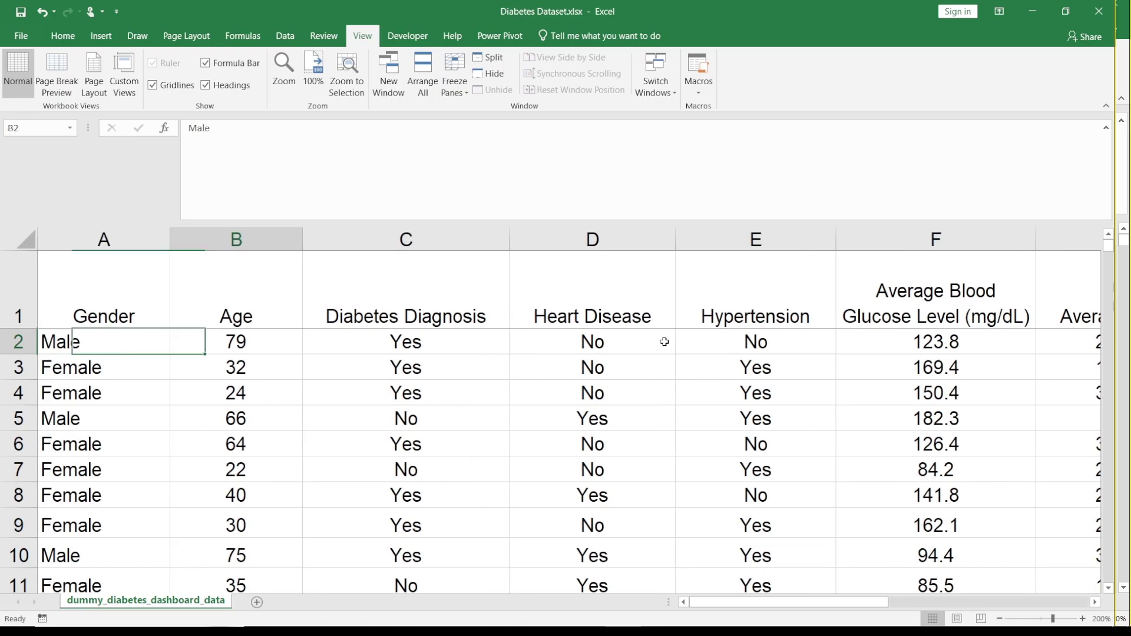
{"action": "key", "text": "Right"}
{"action": "key", "text": "Right"}
{"action": "key", "text": "Right"}
{"action": "key", "text": "Right"}
{"action": "key", "text": "Right"}
{"action": "key", "text": "Right"}
{"action": "key", "text": "Right"}
{"action": "key", "text": "Right"}
{"action": "key", "text": "Right"}
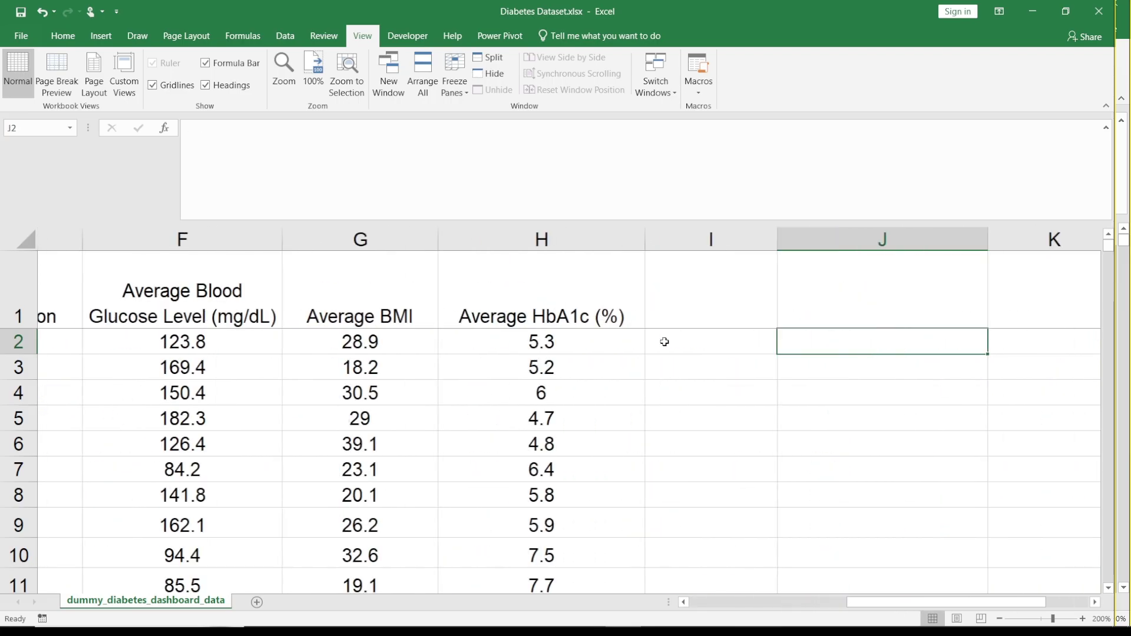
{"action": "key", "text": "Left"}
{"action": "key", "text": "Left"}
{"action": "key", "text": "Left"}
{"action": "key", "text": "Right"}
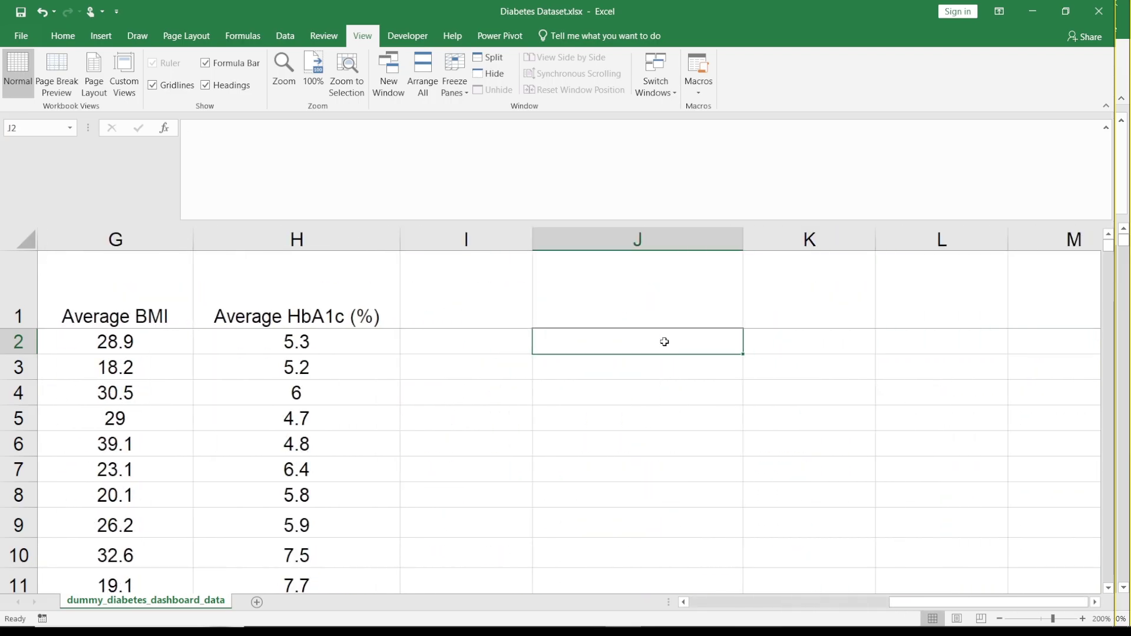
Step: Enter the label "Male and Diabetic" in I2 and widen column I so the label fits on one line
{"action": "key", "text": "Left"}
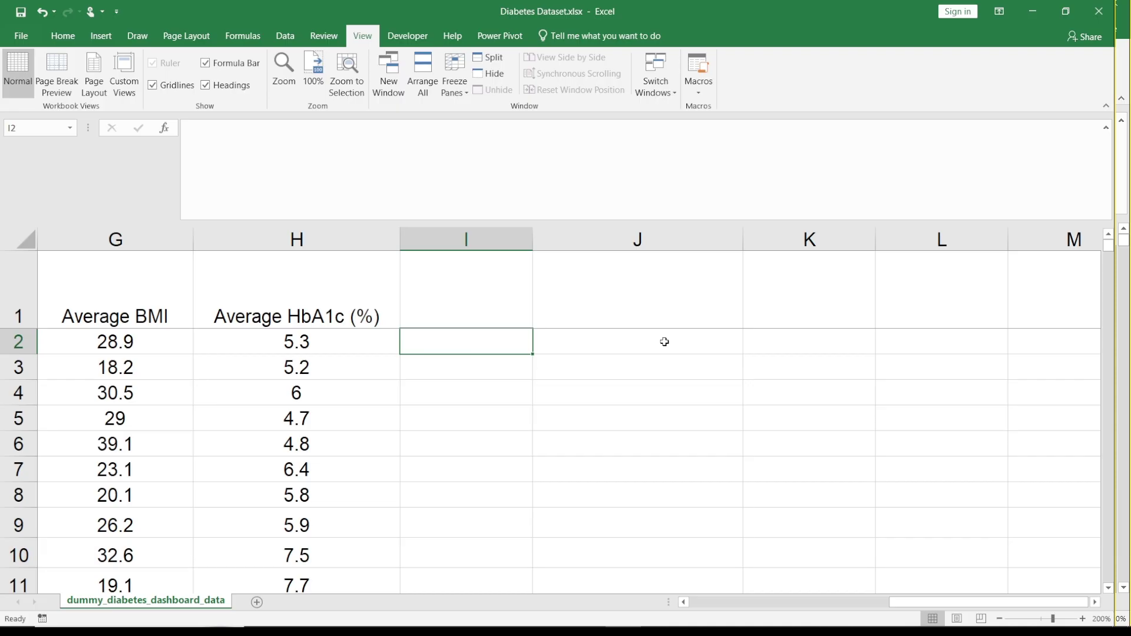
{"action": "type", "text": "Male"}
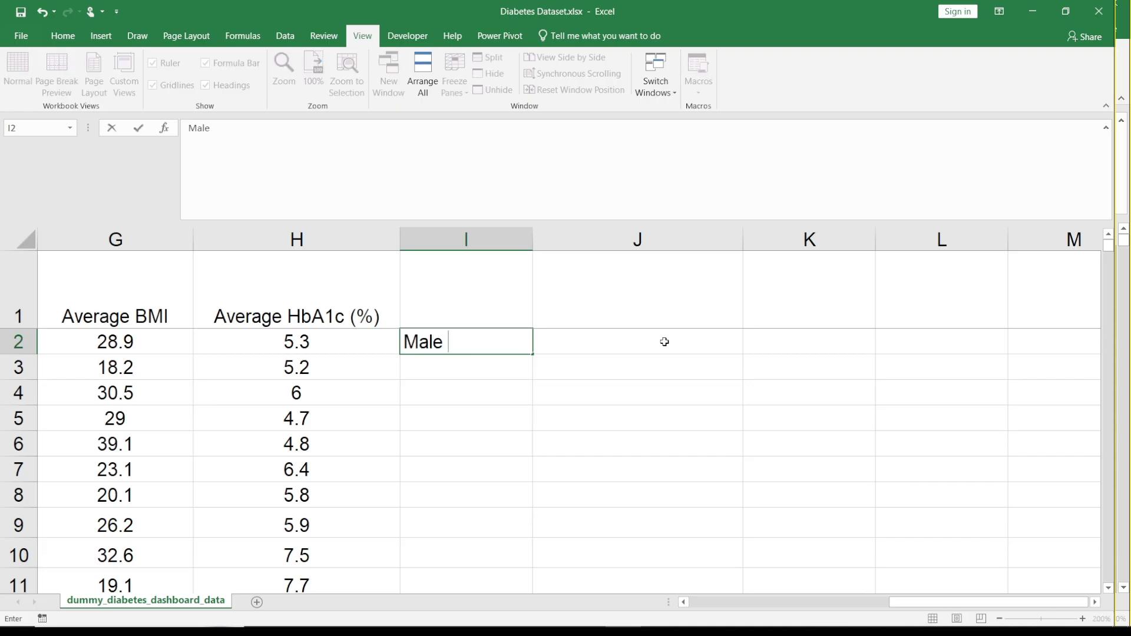
{"action": "type", "text": " and Dia"}
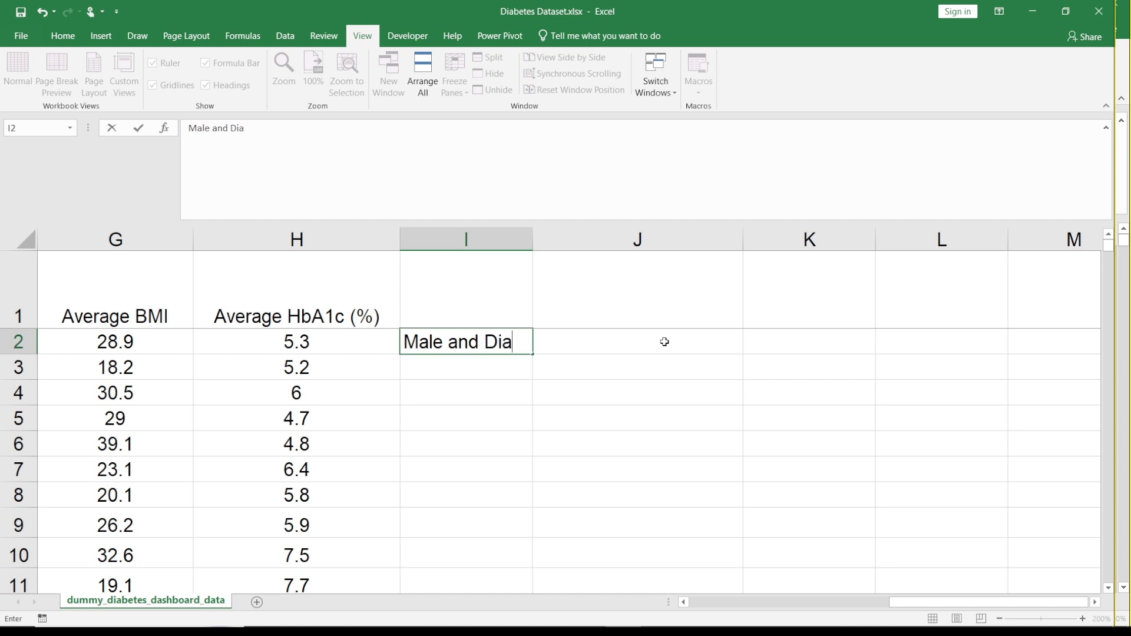
{"action": "type", "text": "betic"}
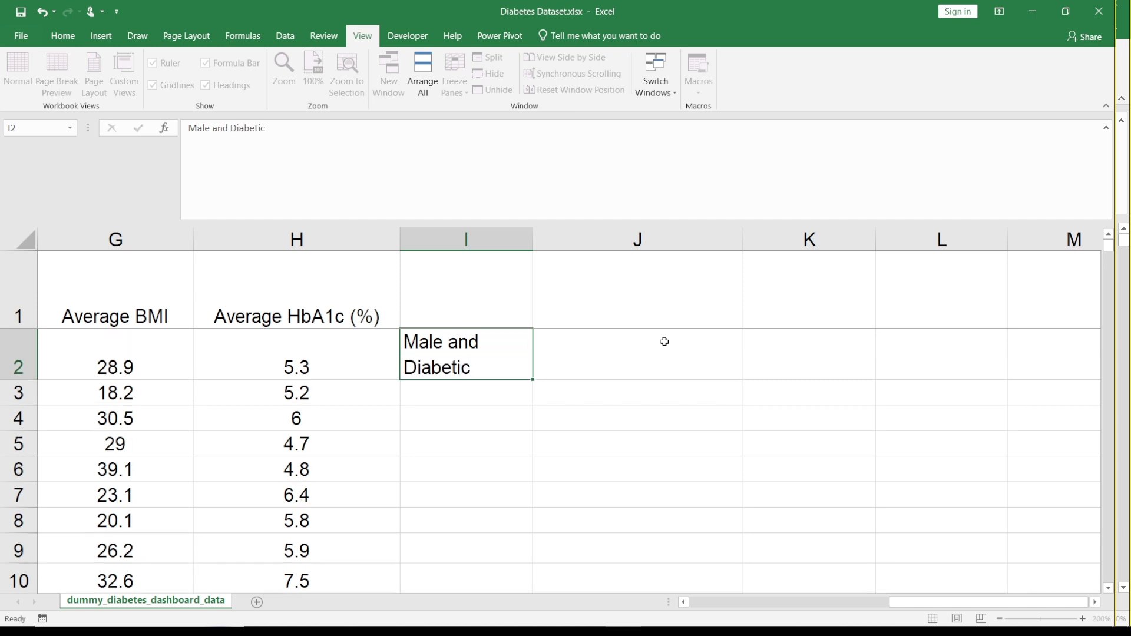
{"action": "key", "text": "Return"}
{"action": "left_click", "coordinate": [593, 351]}
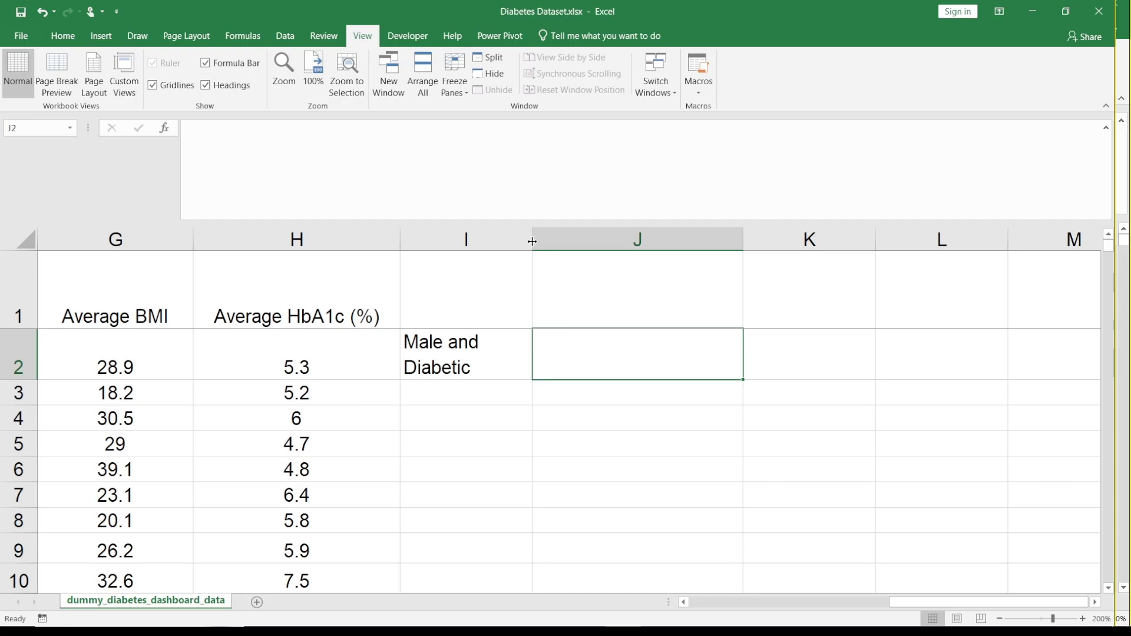
{"action": "left_click_drag", "start_coordinate": [533, 243], "coordinate": [554, 243]}
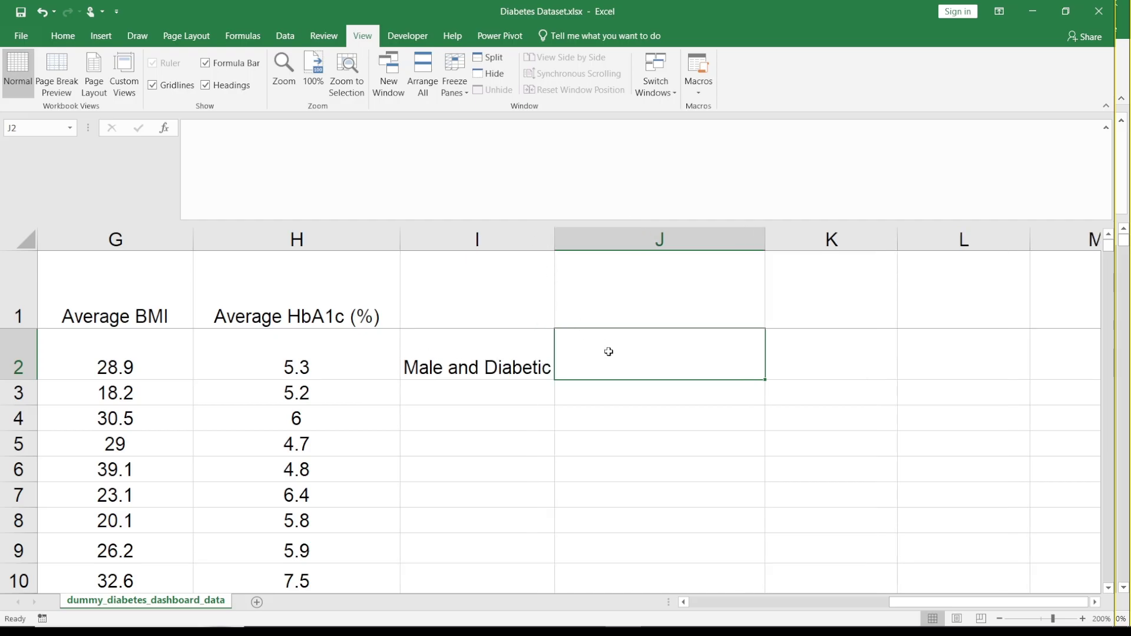
Step: Start an AVERAGEIFS formula in J2 and bring the dataset's first columns into view
{"action": "type", "text": "="}
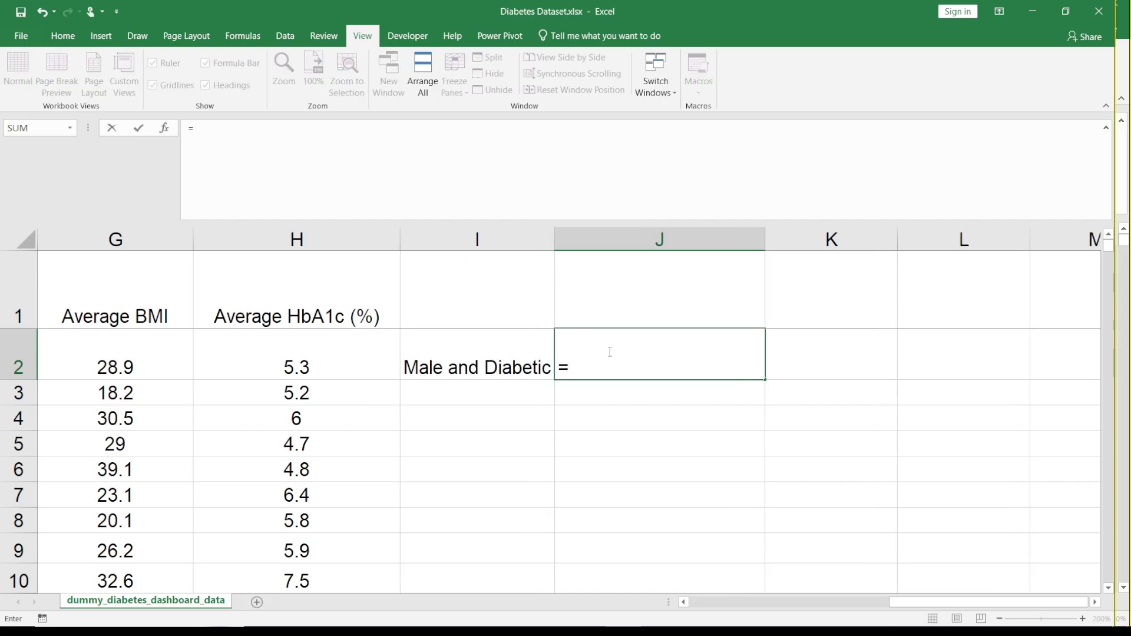
{"action": "type", "text": "avera"}
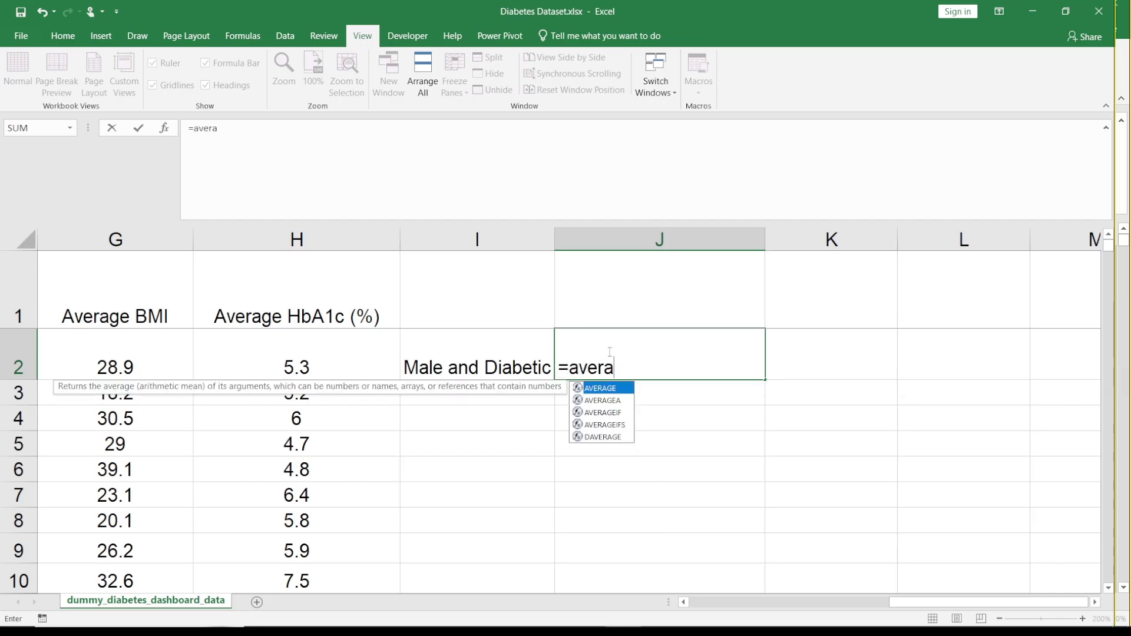
{"action": "type", "text": "geifs("}
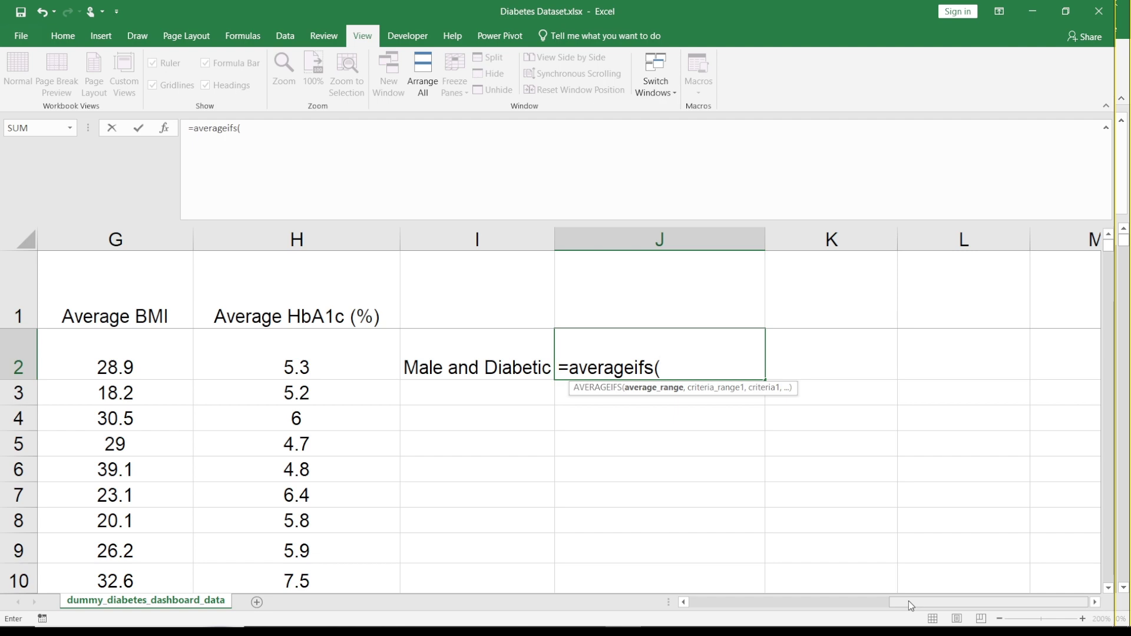
{"action": "left_click_drag", "start_coordinate": [928, 604], "coordinate": [720, 601]}
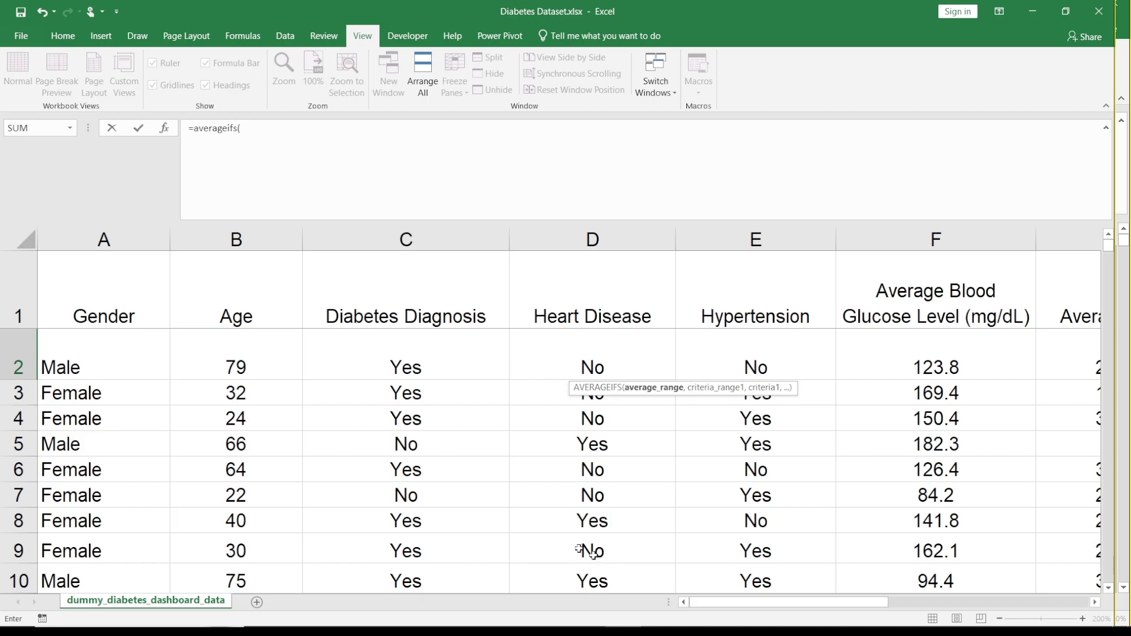
Step: Switch to the Google Meet window to check the ongoing session, and return to the Excel workbook
{"action": "mouse_move", "coordinate": [474, 631]}
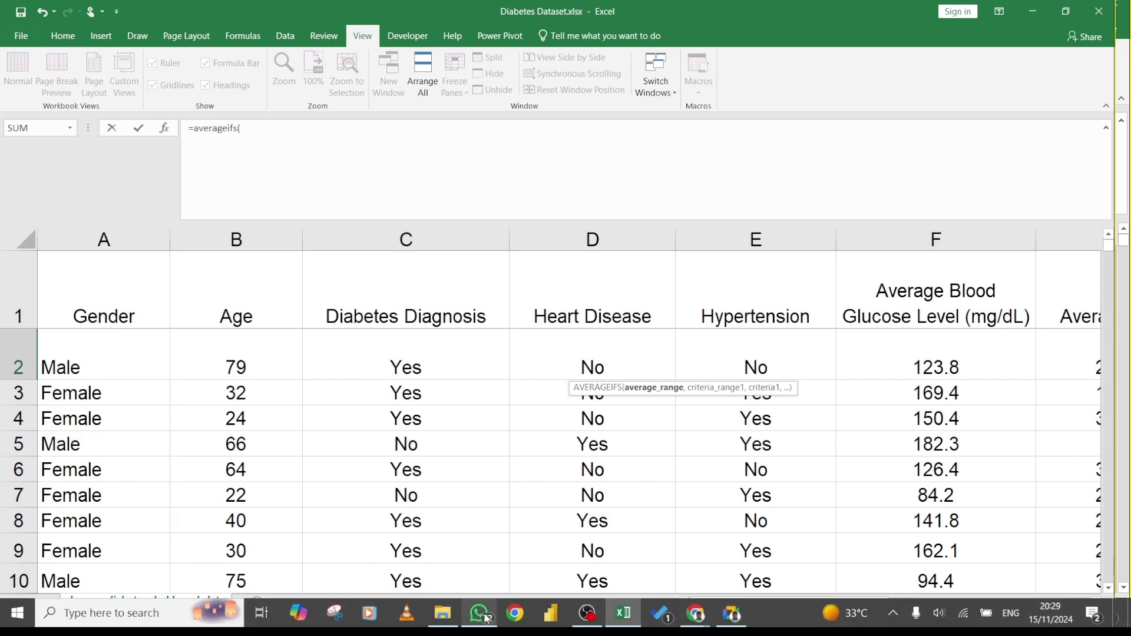
{"action": "mouse_move", "coordinate": [702, 613]}
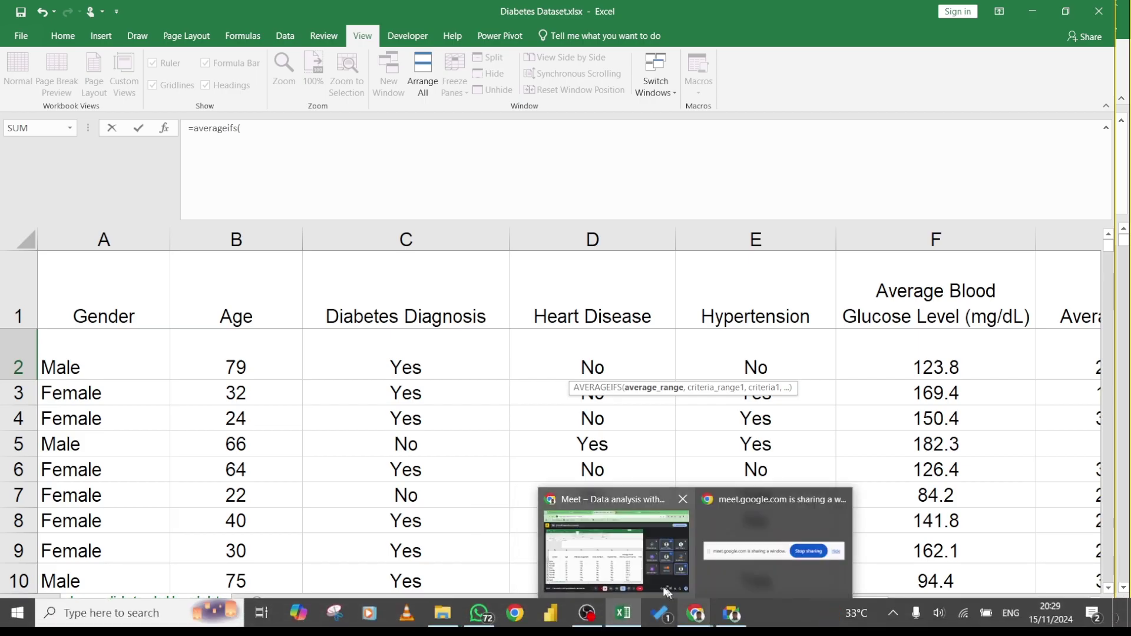
{"action": "left_click", "coordinate": [644, 583]}
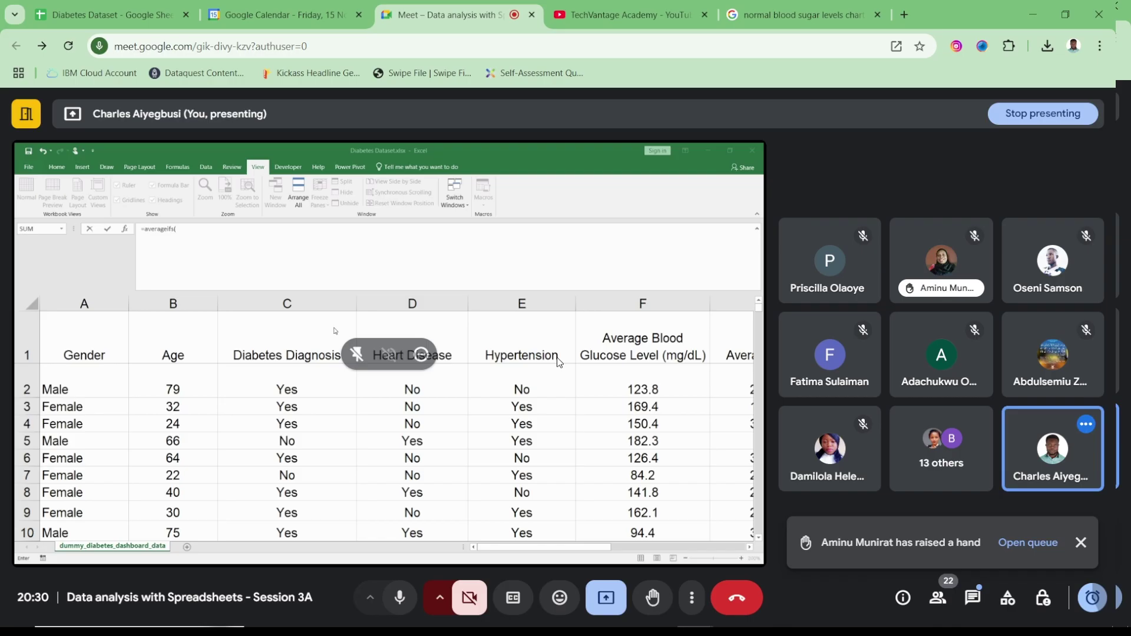
{"action": "mouse_move", "coordinate": [504, 612]}
{"action": "key", "text": "alt+Tab"}
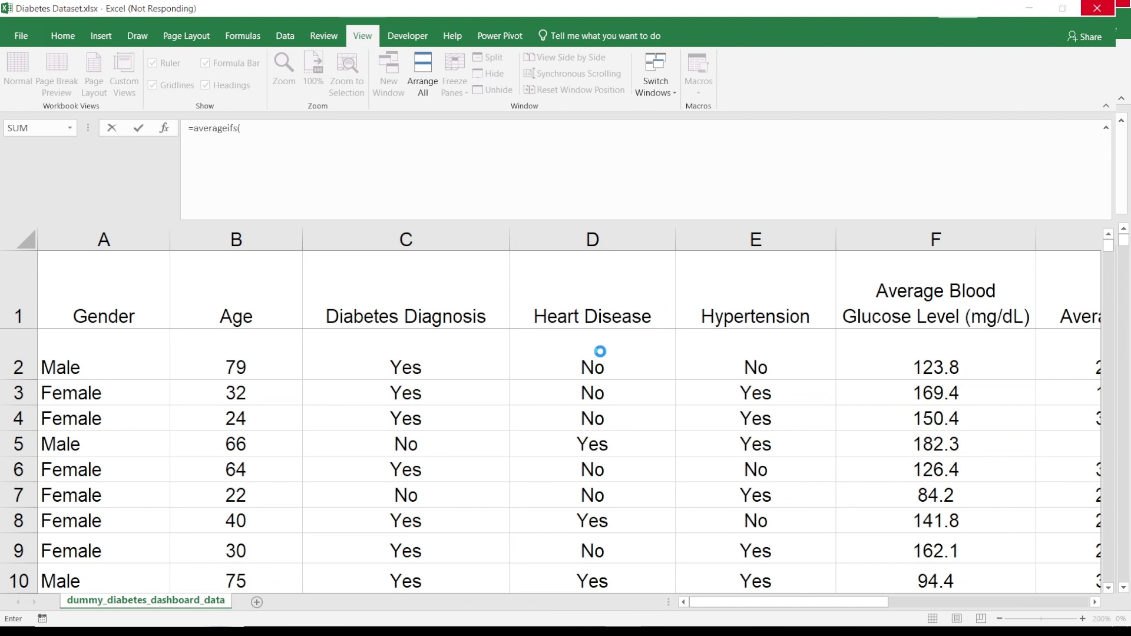
{"action": "left_click", "coordinate": [635, 369]}
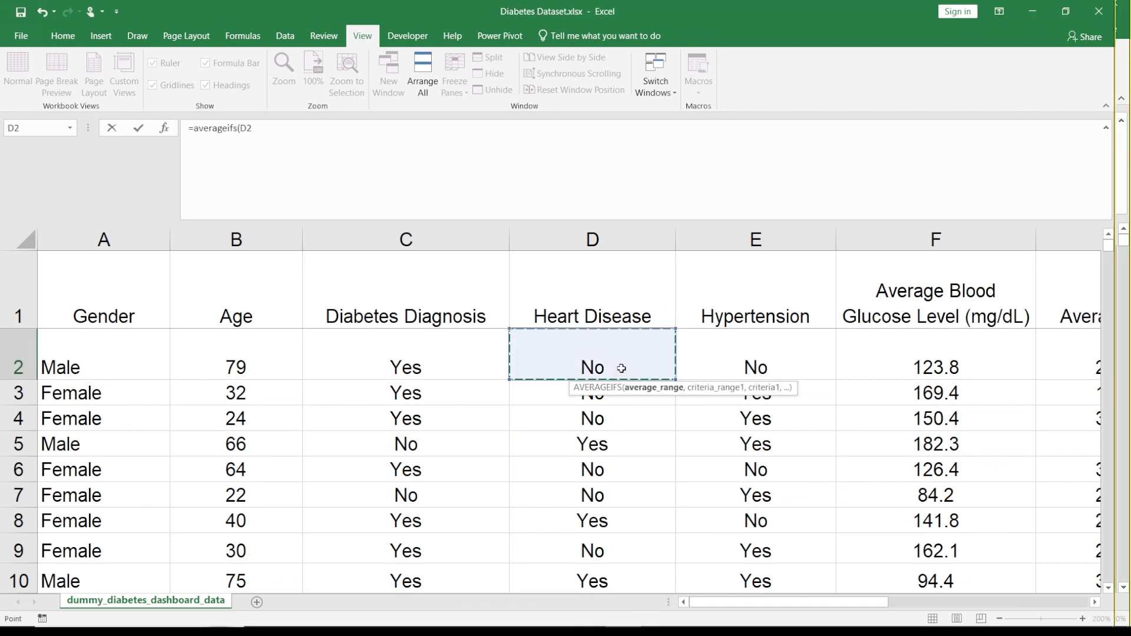
{"action": "left_click", "coordinate": [268, 134]}
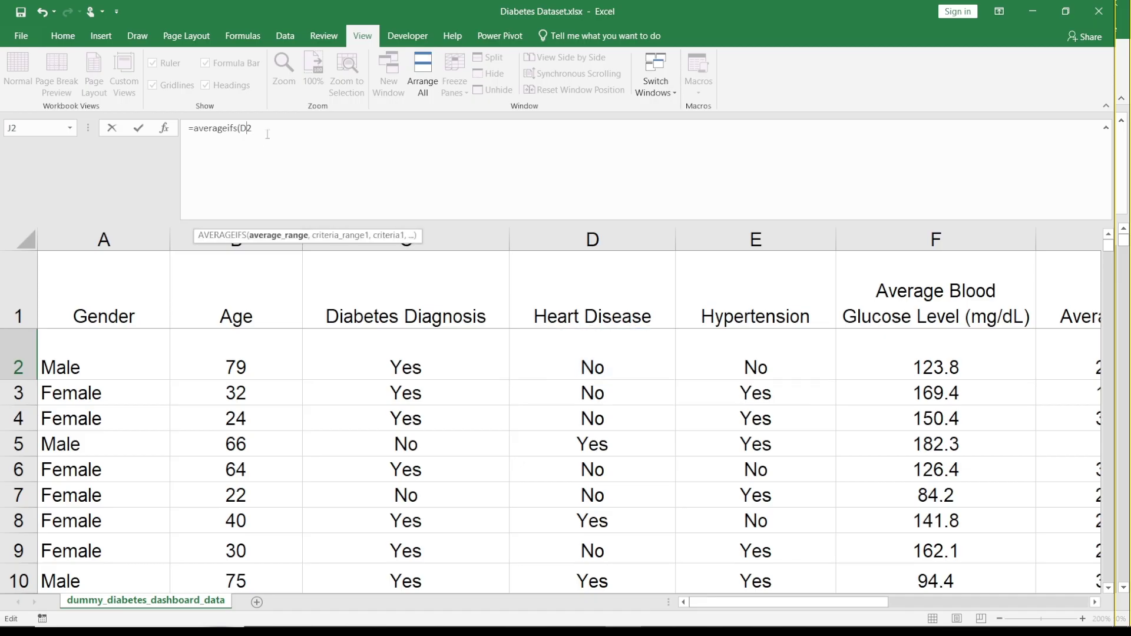
{"action": "key", "text": "BackSpace"}
{"action": "key", "text": "BackSpace"}
{"action": "key", "text": "BackSpace"}
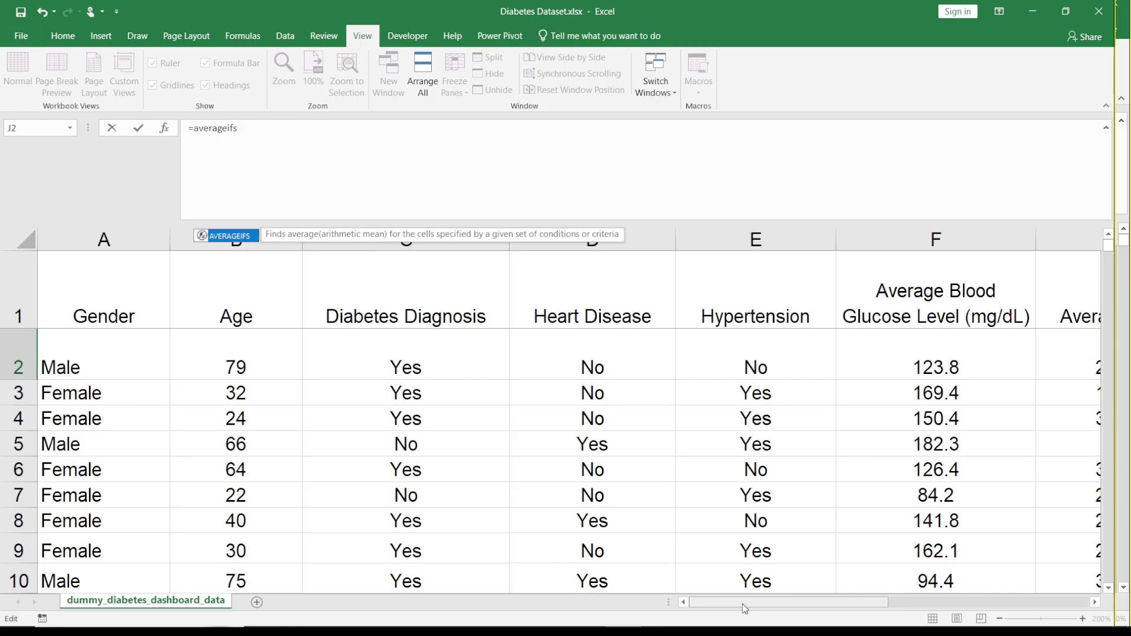
Step: Open the AVERAGEIFS arguments in J2 and supply the Average Blood Glucose Level column, F:F, as the average range
{"action": "left_click_drag", "start_coordinate": [743, 604], "coordinate": [807, 608]}
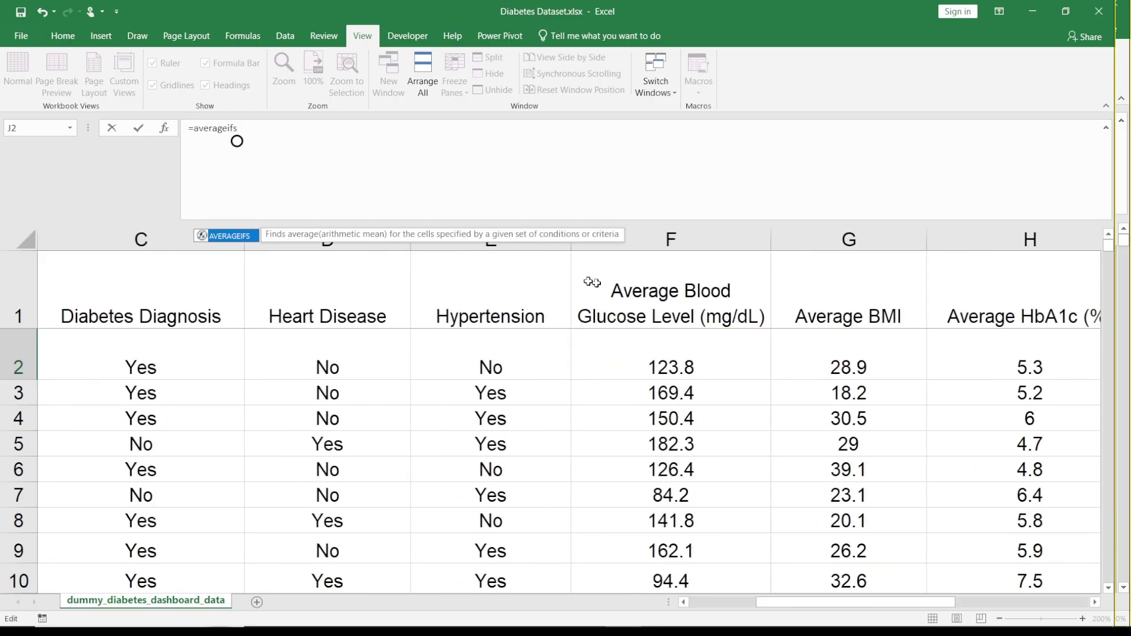
{"action": "left_click", "coordinate": [283, 147]}
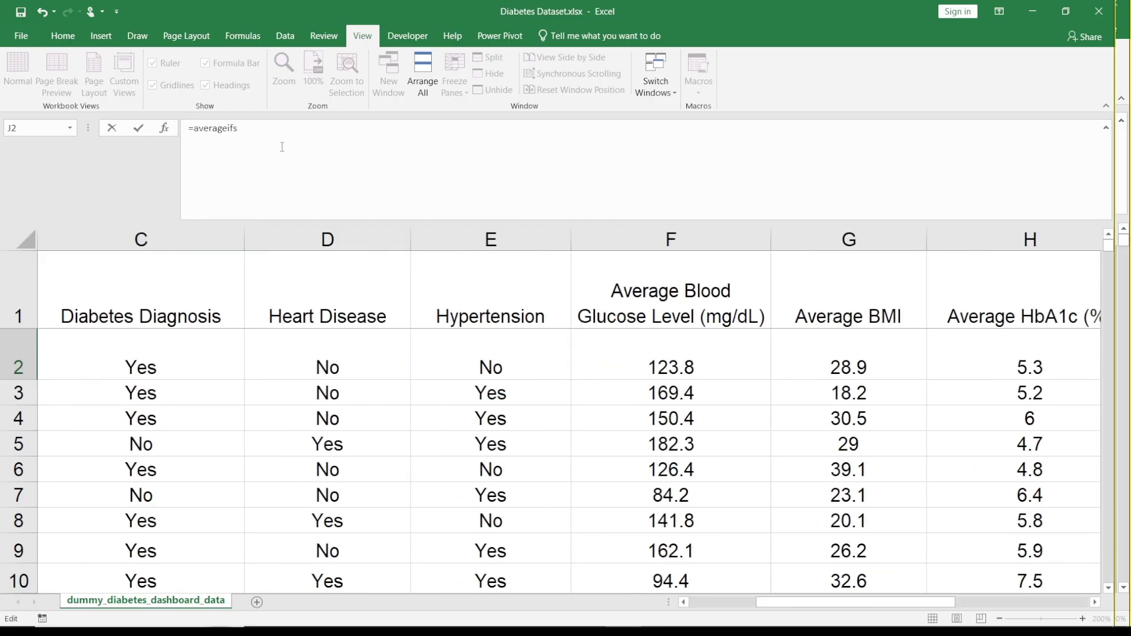
{"action": "type", "text": "("}
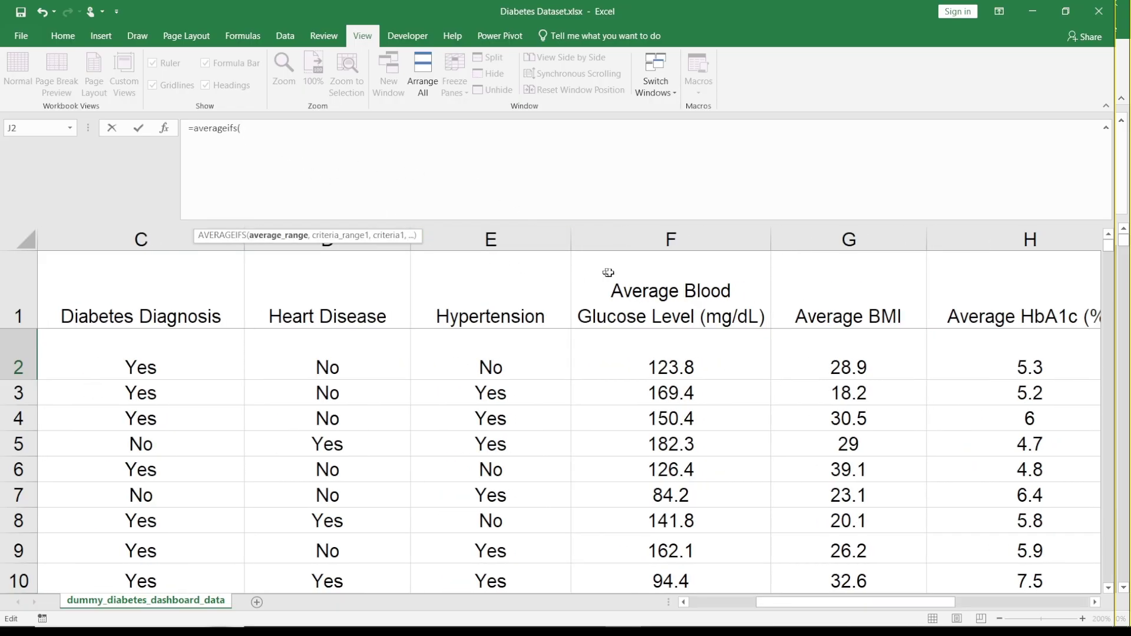
{"action": "left_click", "coordinate": [650, 238]}
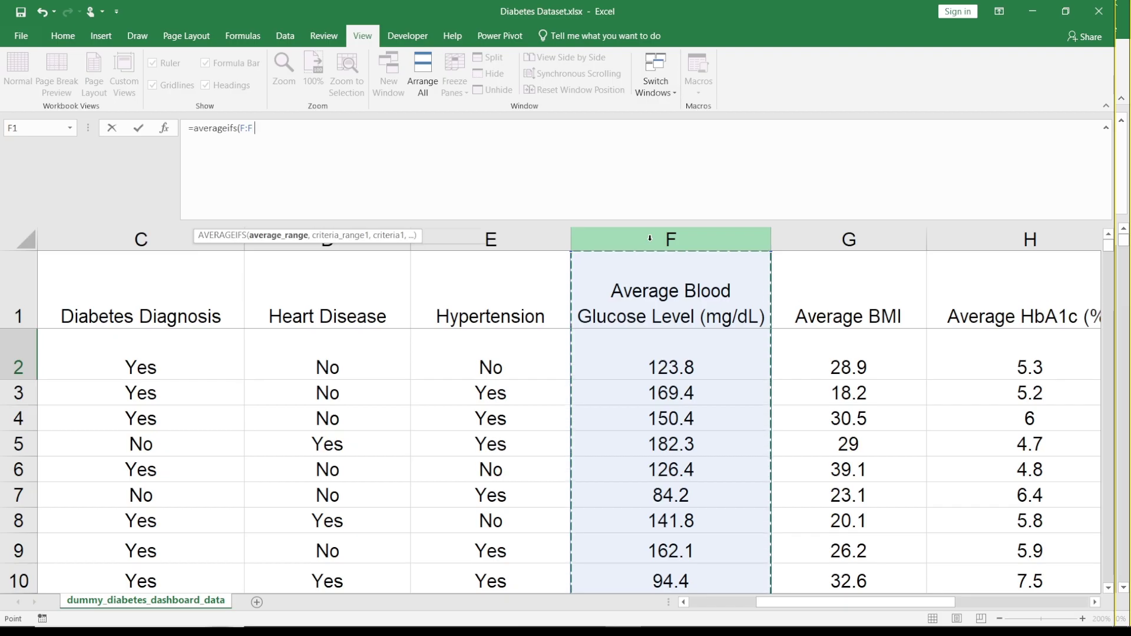
{"action": "type", "text": ","}
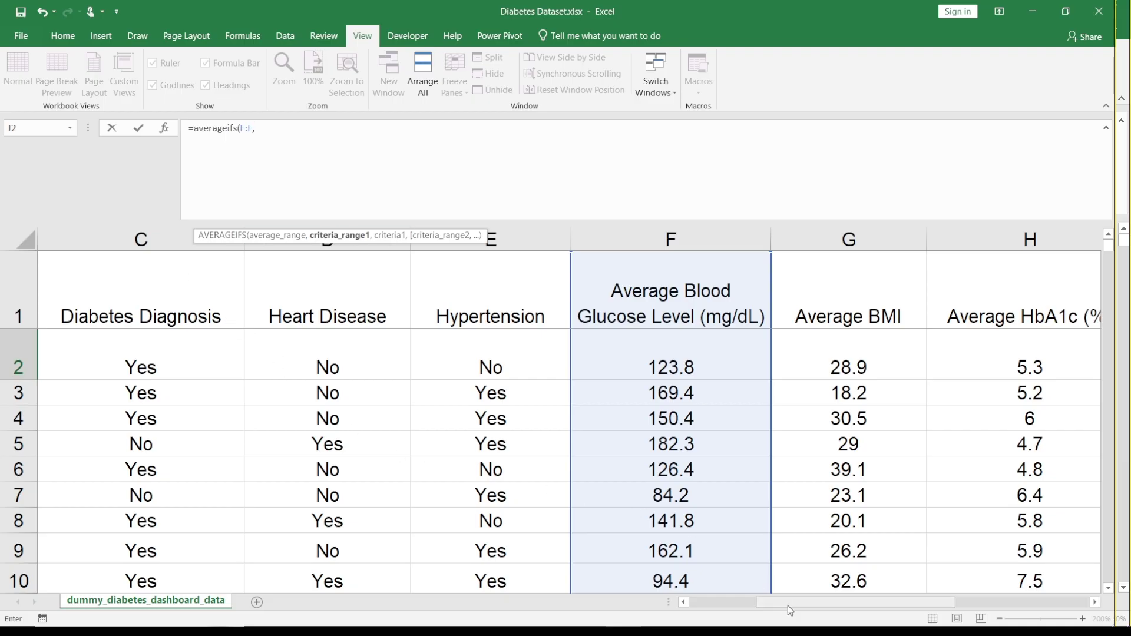
Step: Add the Gender column, A:A, as the first criteria range of the AVERAGEIFS formula
{"action": "left_click_drag", "start_coordinate": [787, 606], "coordinate": [716, 607]}
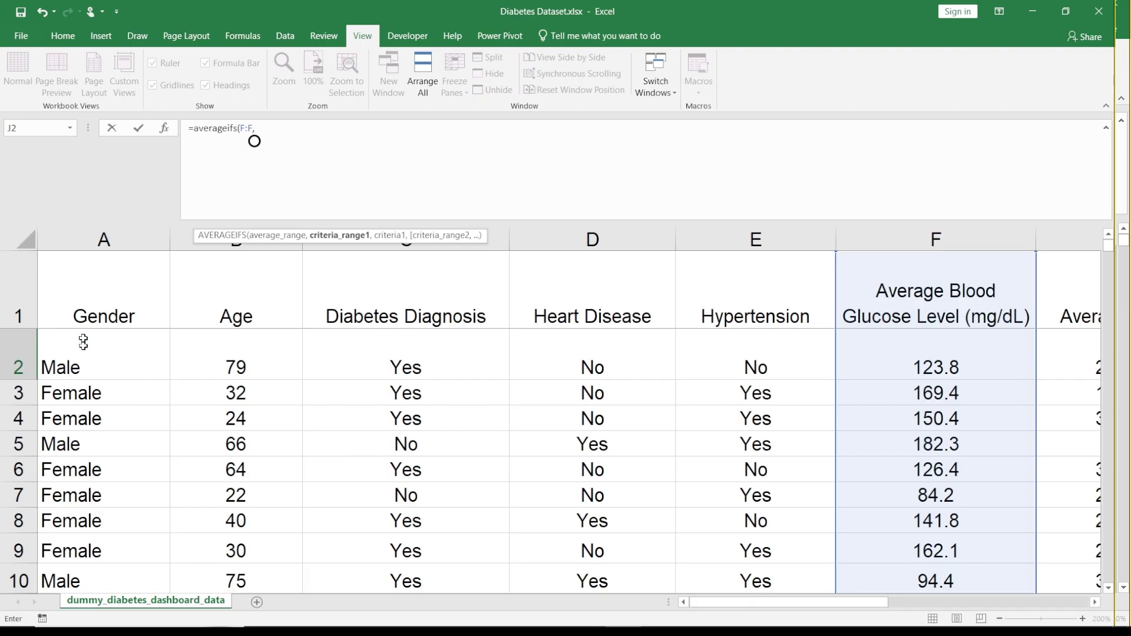
{"action": "left_click", "coordinate": [104, 237]}
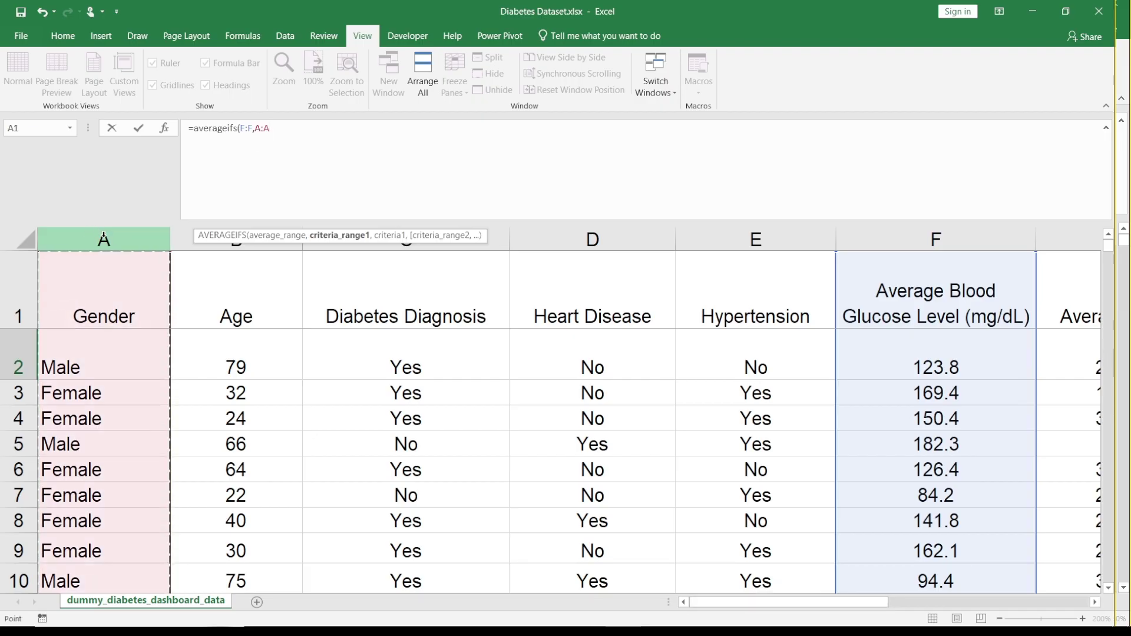
{"action": "type", "text": ","}
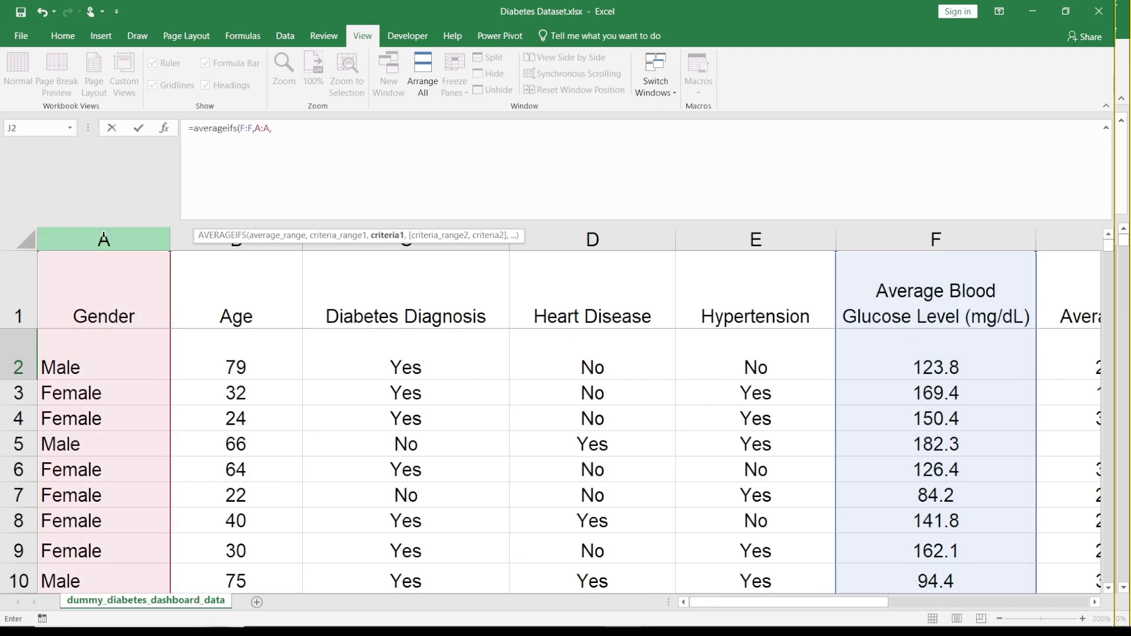
Step: Complete the AVERAGEIFS formula in J2 with "Male" as the gender criterion and "Yes" for the Diabetes Diagnosis range C:C
{"action": "type", "text": "\"Male\","}
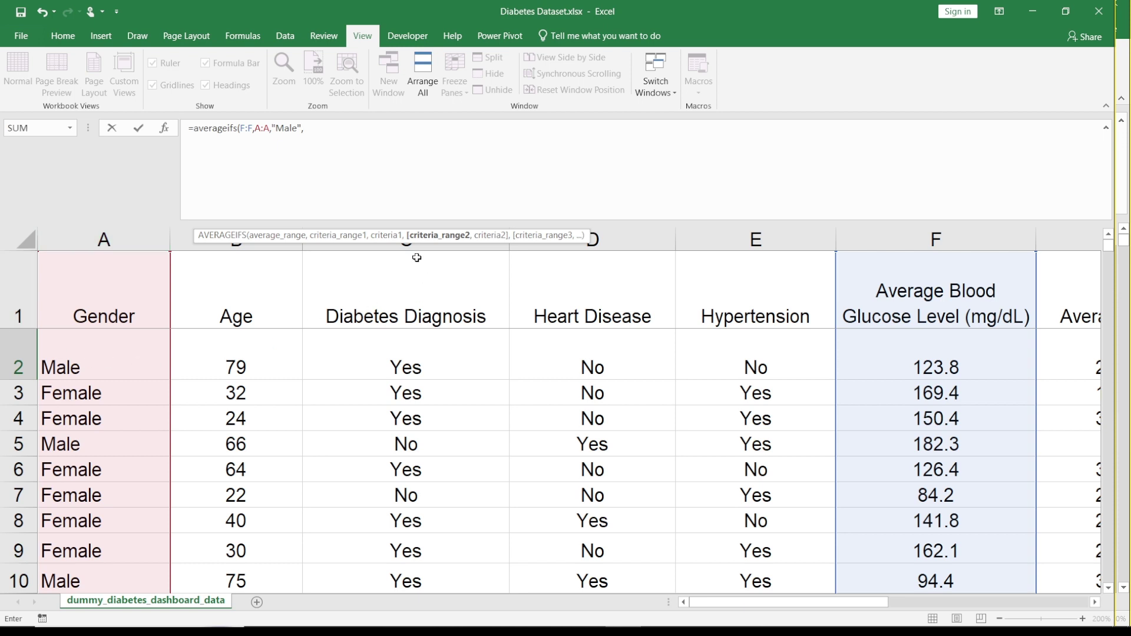
{"action": "left_click", "coordinate": [406, 241]}
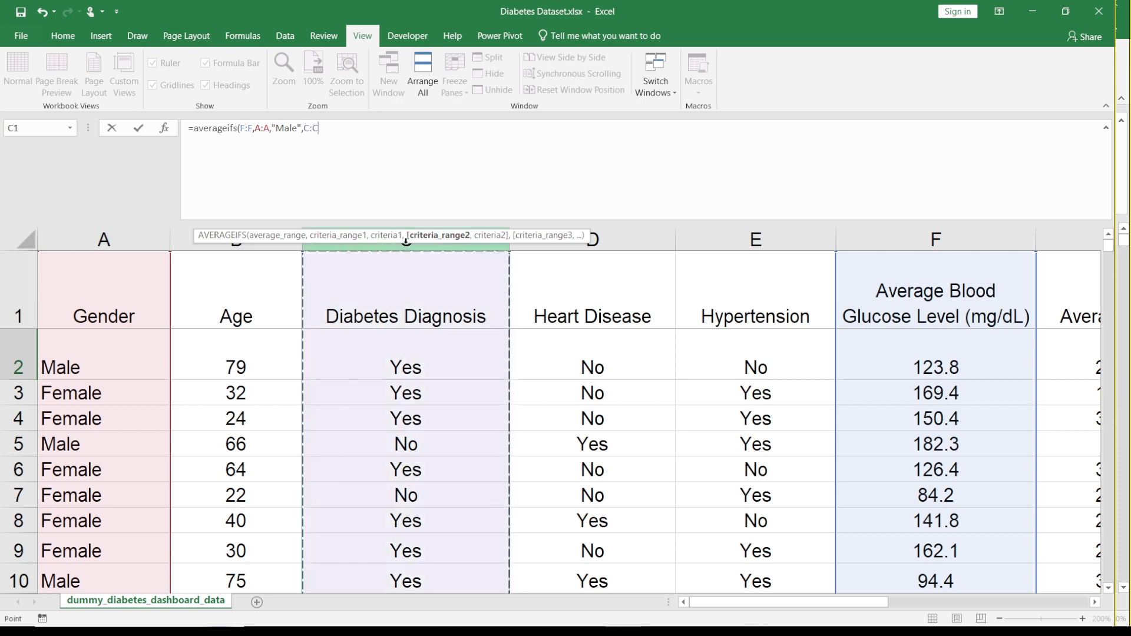
{"action": "type", "text": ","}
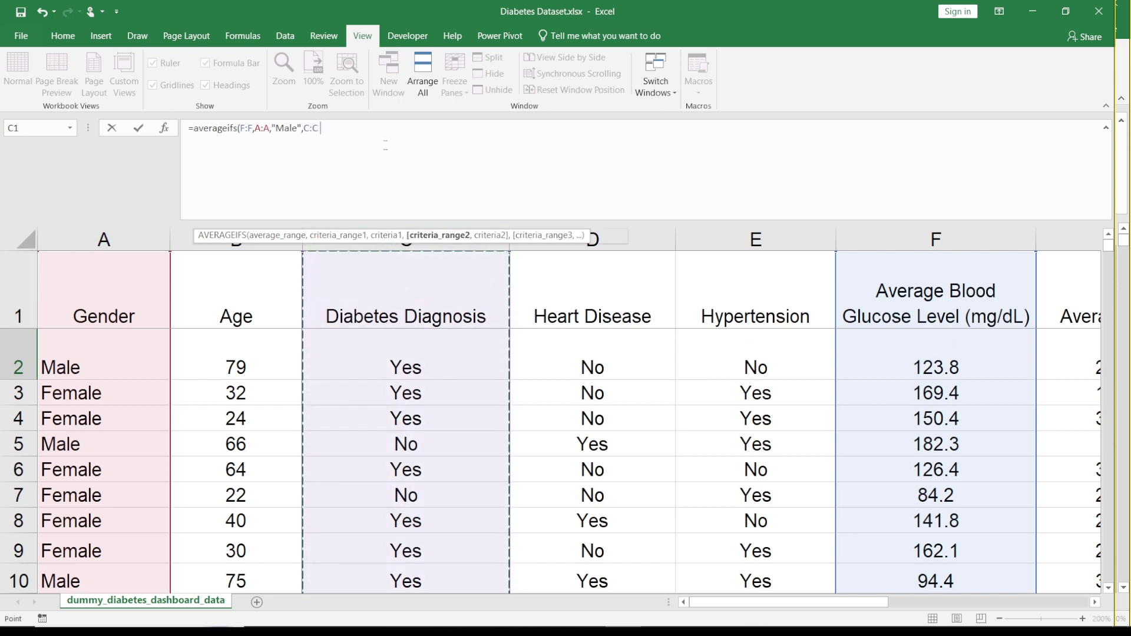
{"action": "type", "text": "\"Y"}
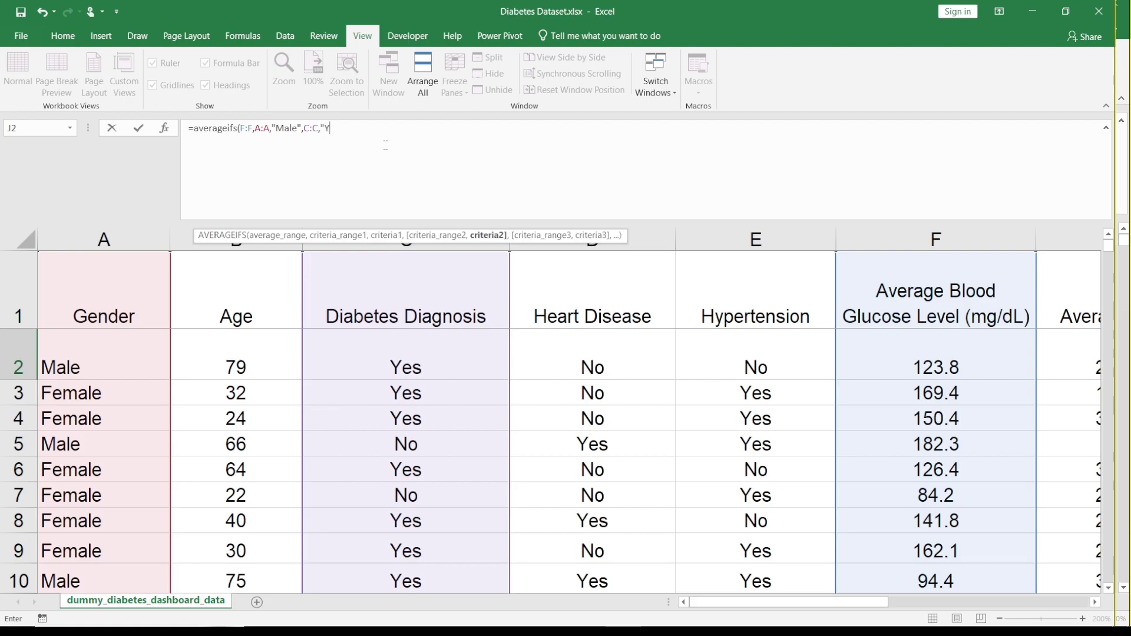
{"action": "type", "text": "es\")"}
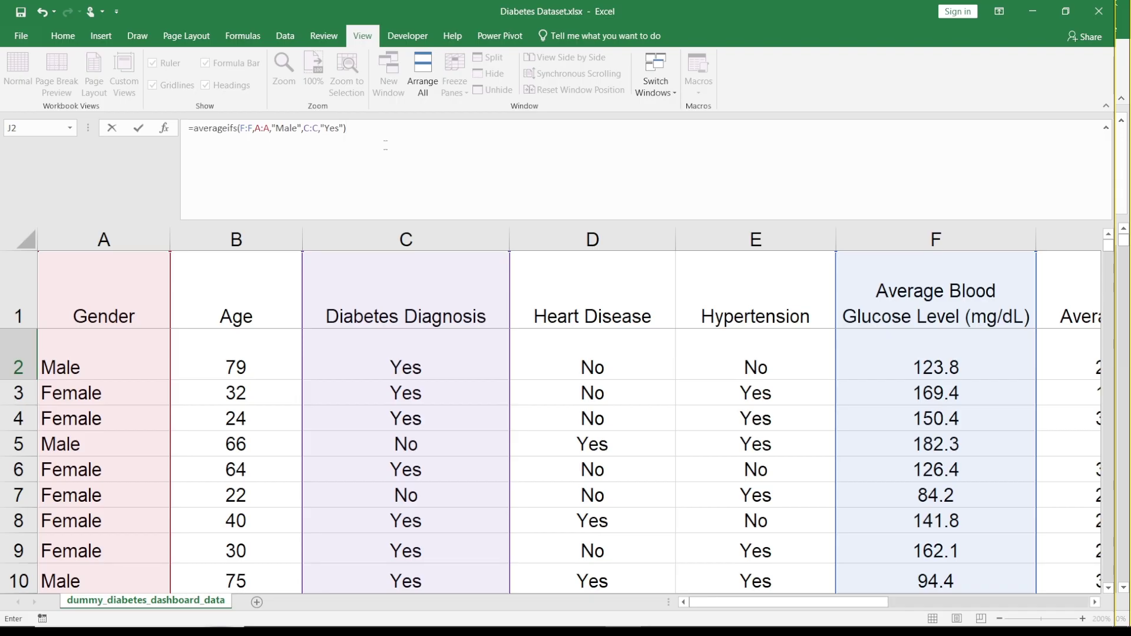
{"action": "key", "text": "Return"}
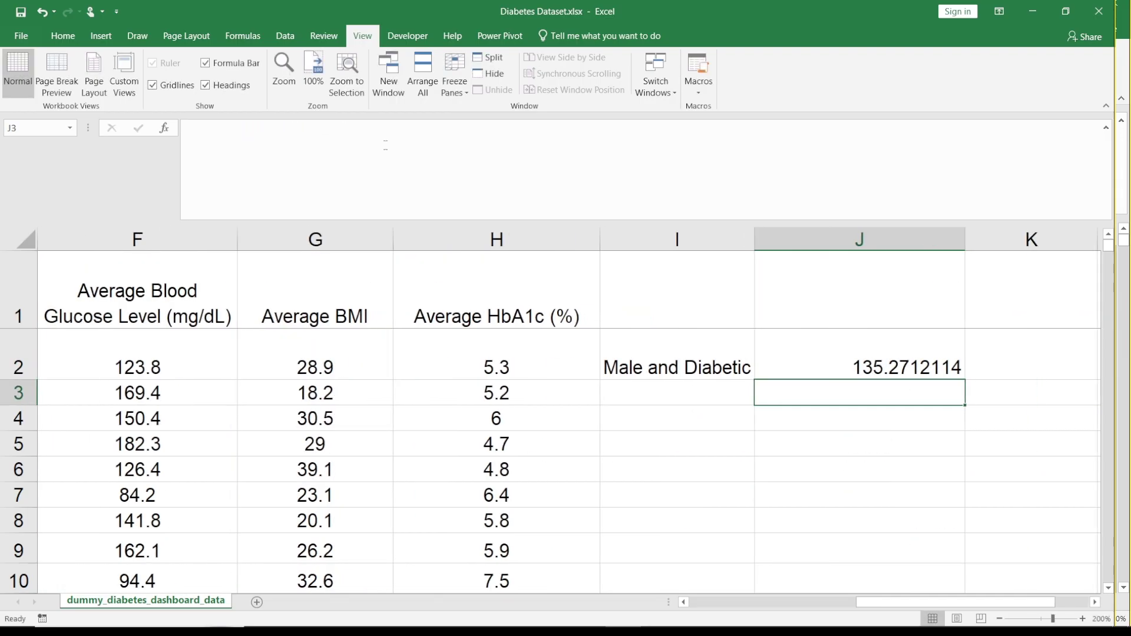
{"action": "key", "text": "Up"}
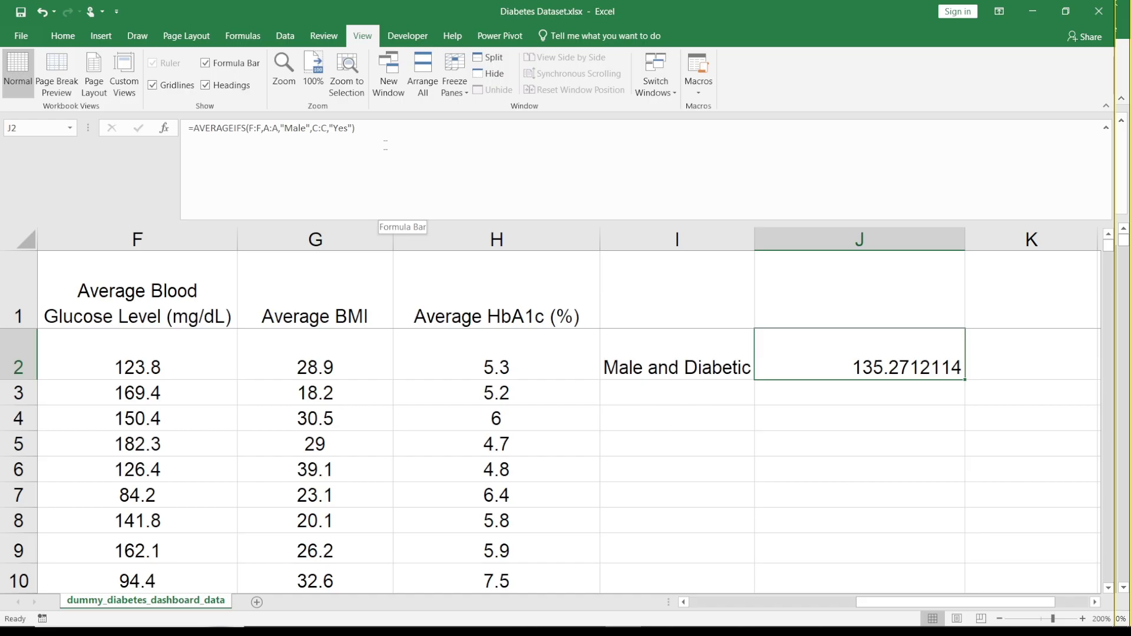
Step: Enter the label "Female and Hypertensive" in cell I3
{"action": "left_click", "coordinate": [641, 388]}
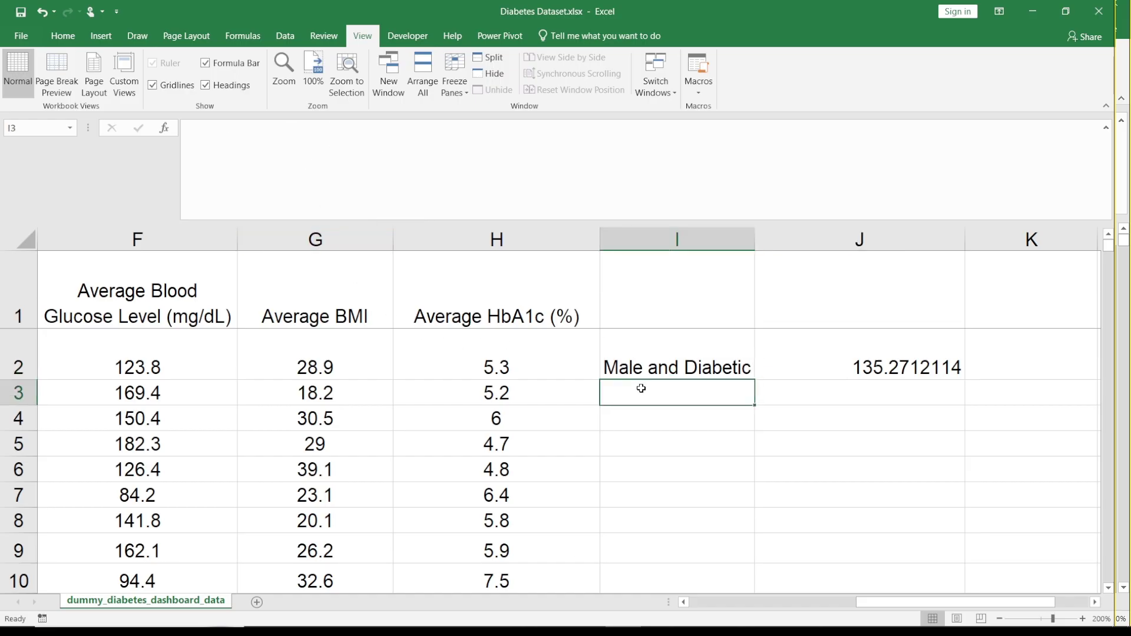
{"action": "type", "text": "M"}
{"action": "key", "text": "BackSpace"}
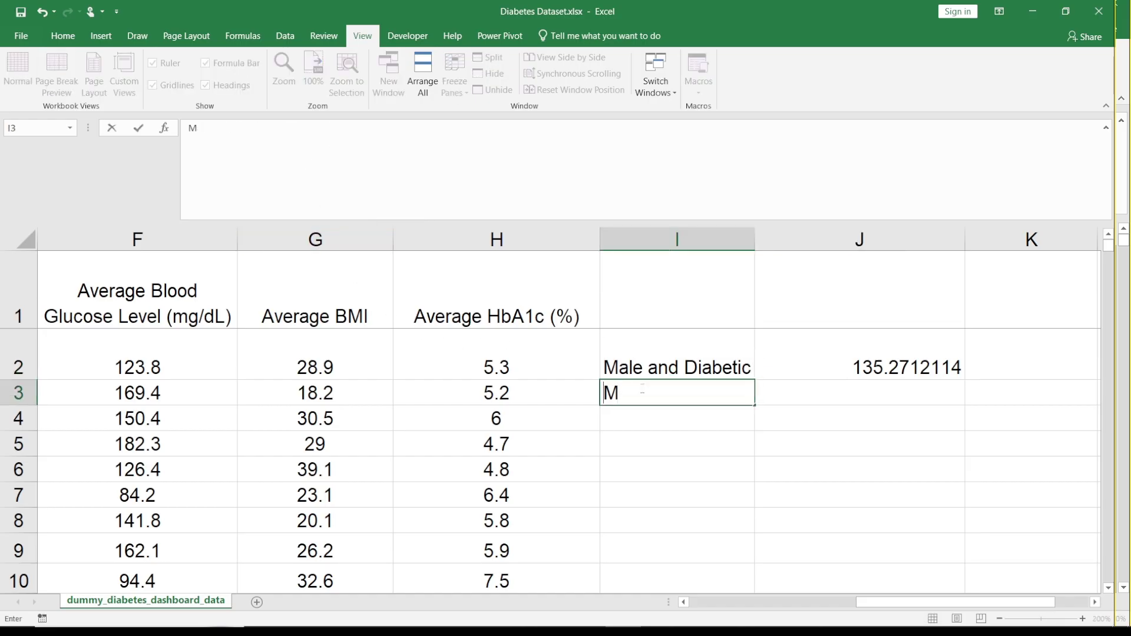
{"action": "key", "text": "BackSpace"}
{"action": "type", "text": "Femal"}
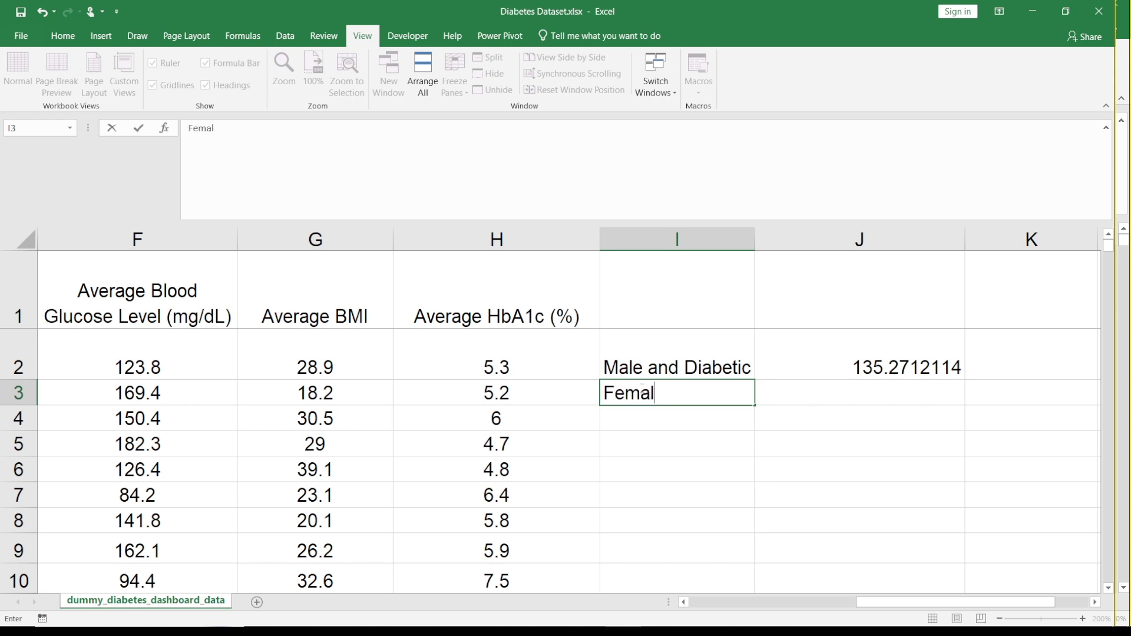
{"action": "type", "text": "es"}
{"action": "key", "text": "BackSpace"}
{"action": "type", "text": "and"}
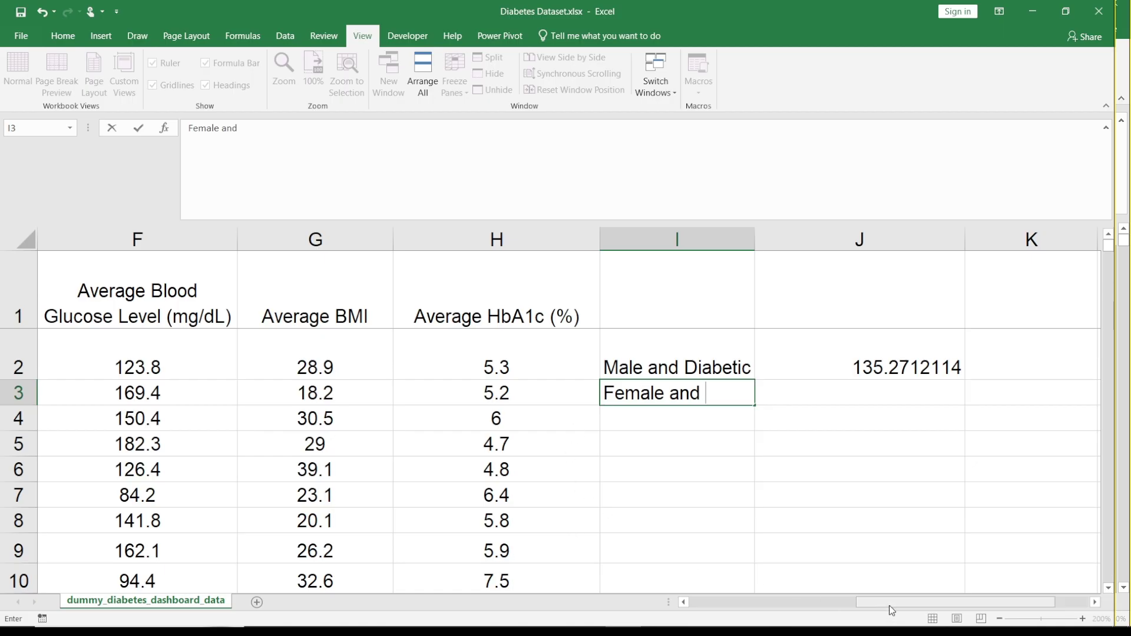
{"action": "left_click_drag", "start_coordinate": [891, 605], "coordinate": [864, 601]}
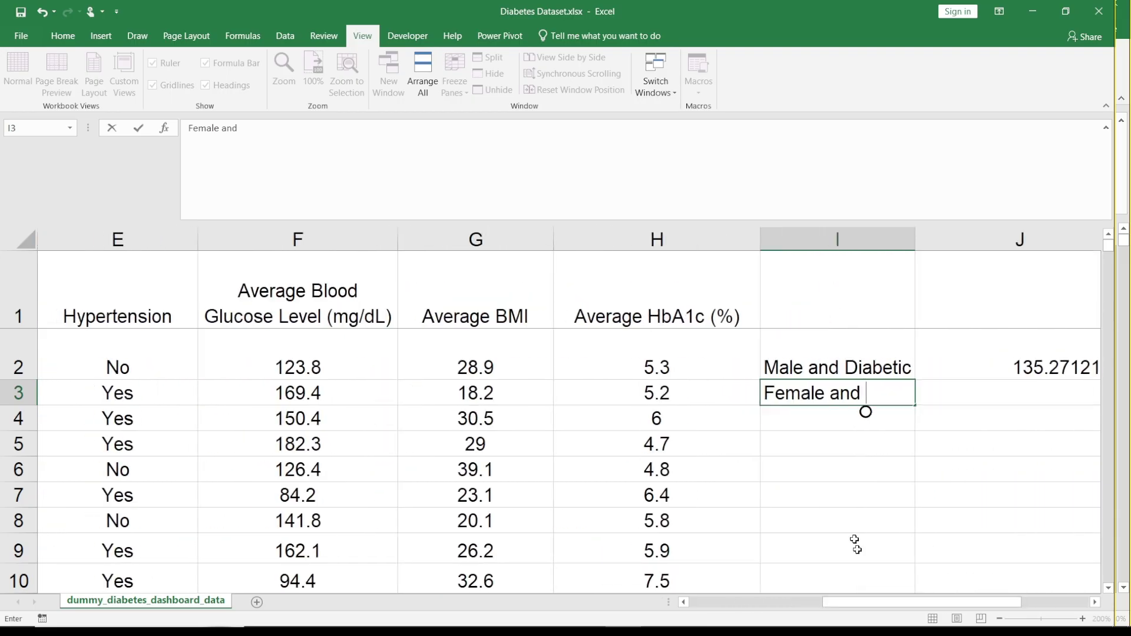
{"action": "type", "text": "Hyperten"}
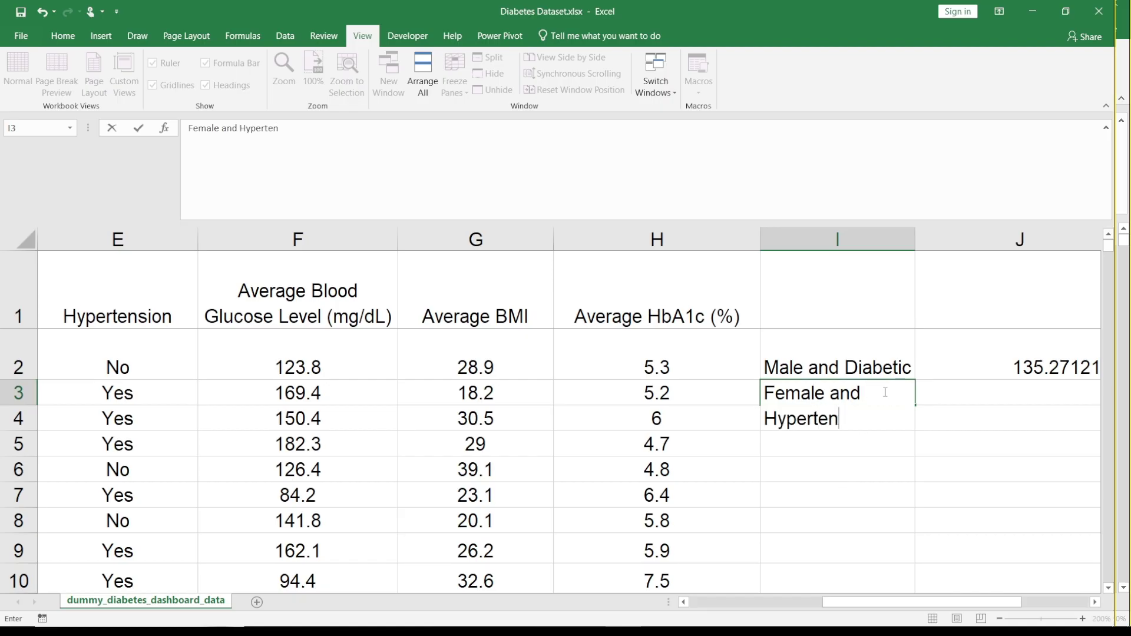
{"action": "type", "text": "sive"}
{"action": "key", "text": "Return"}
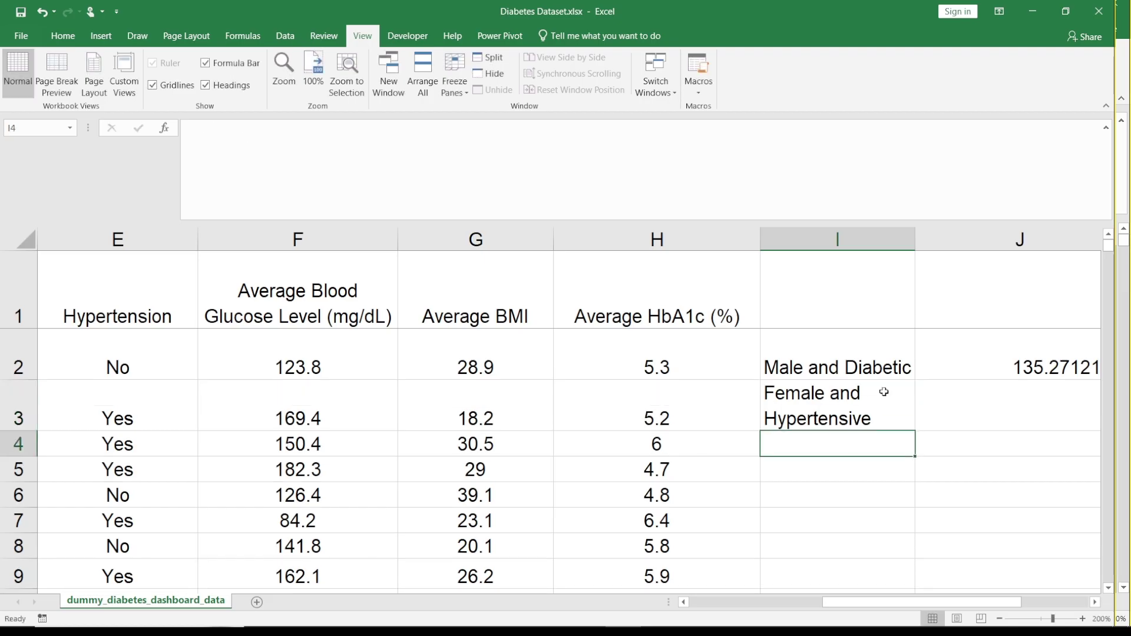
Step: Start an AVERAGEIFS formula in J3 with the Average Blood Glucose Level column F:F as the average range
{"action": "left_click", "coordinate": [884, 392]}
{"action": "key", "text": "Right"}
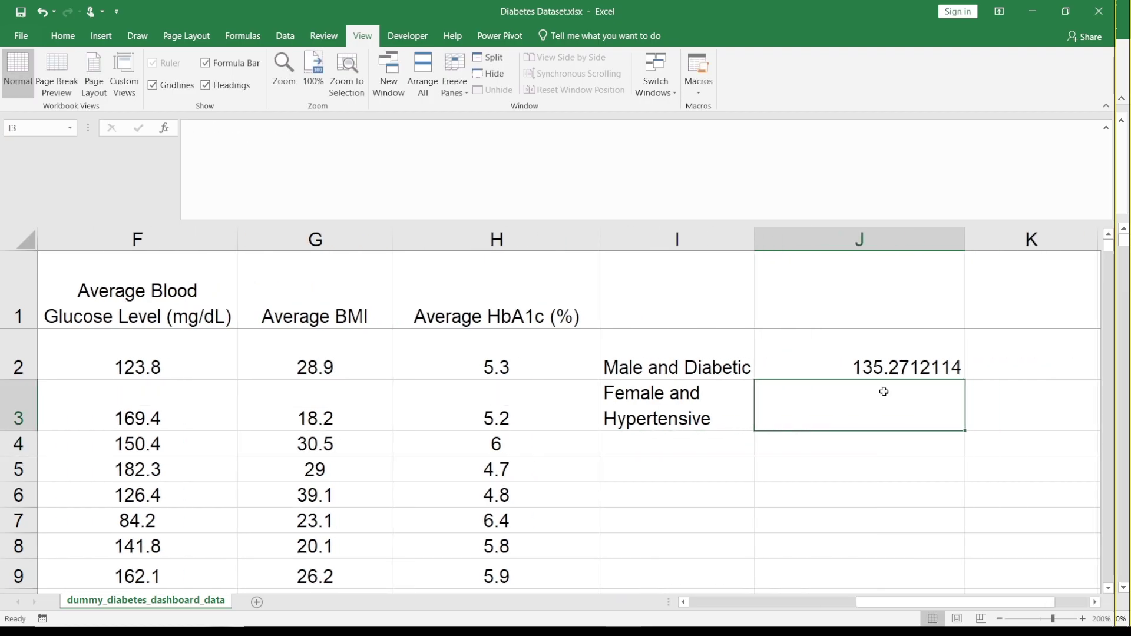
{"action": "type", "text": "="}
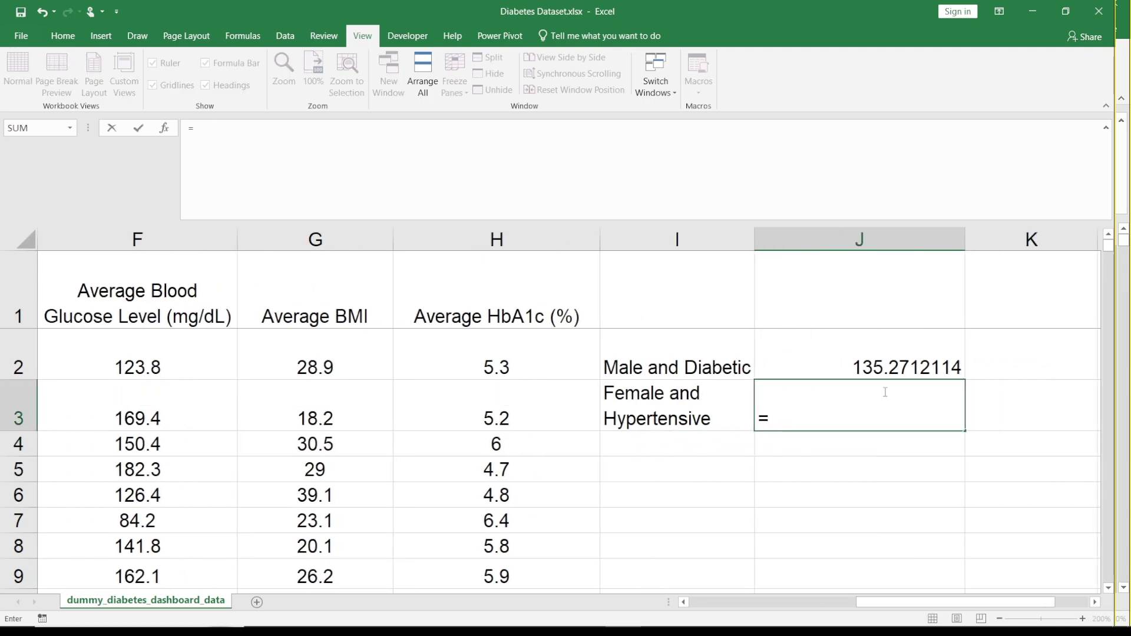
{"action": "type", "text": "ave"}
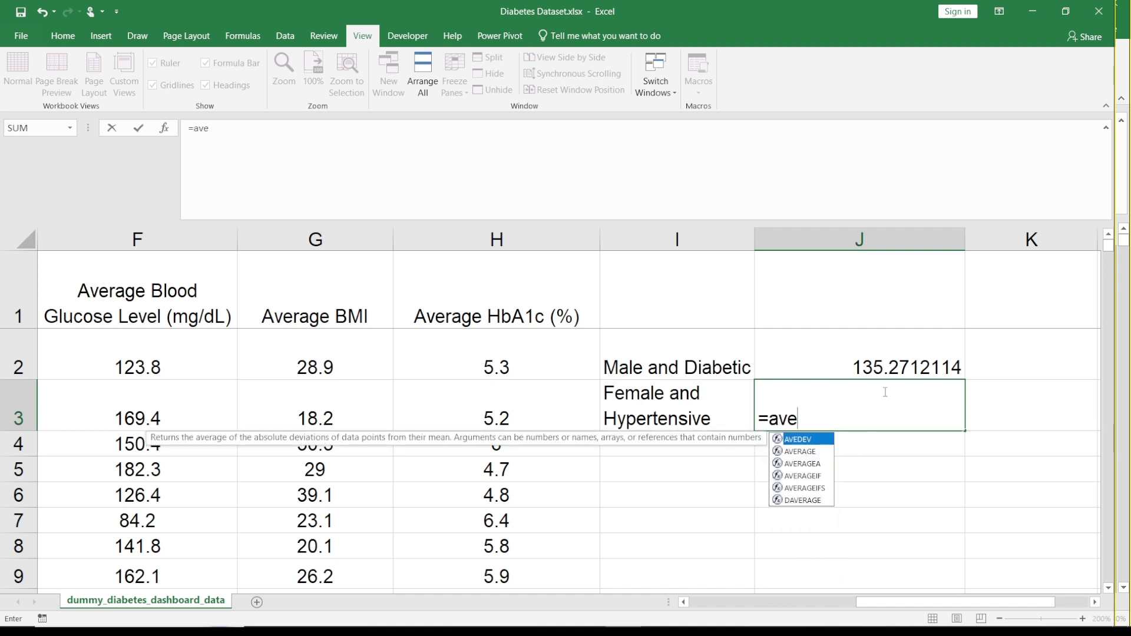
{"action": "type", "text": "r"}
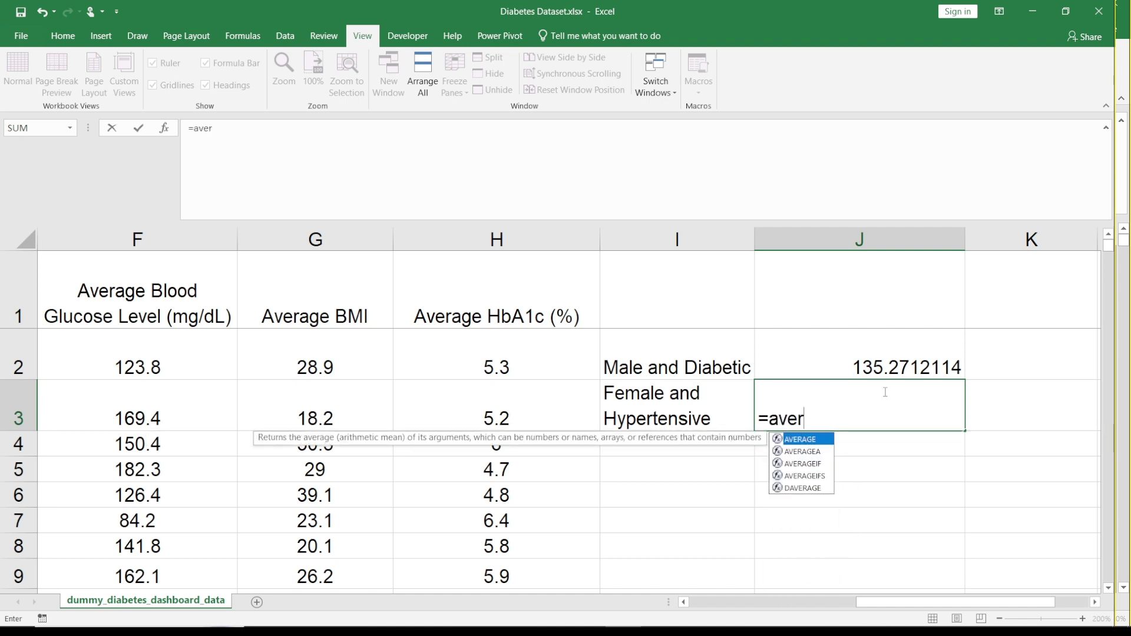
{"action": "left_click", "coordinate": [809, 477]}
{"action": "double_click", "coordinate": [807, 476]}
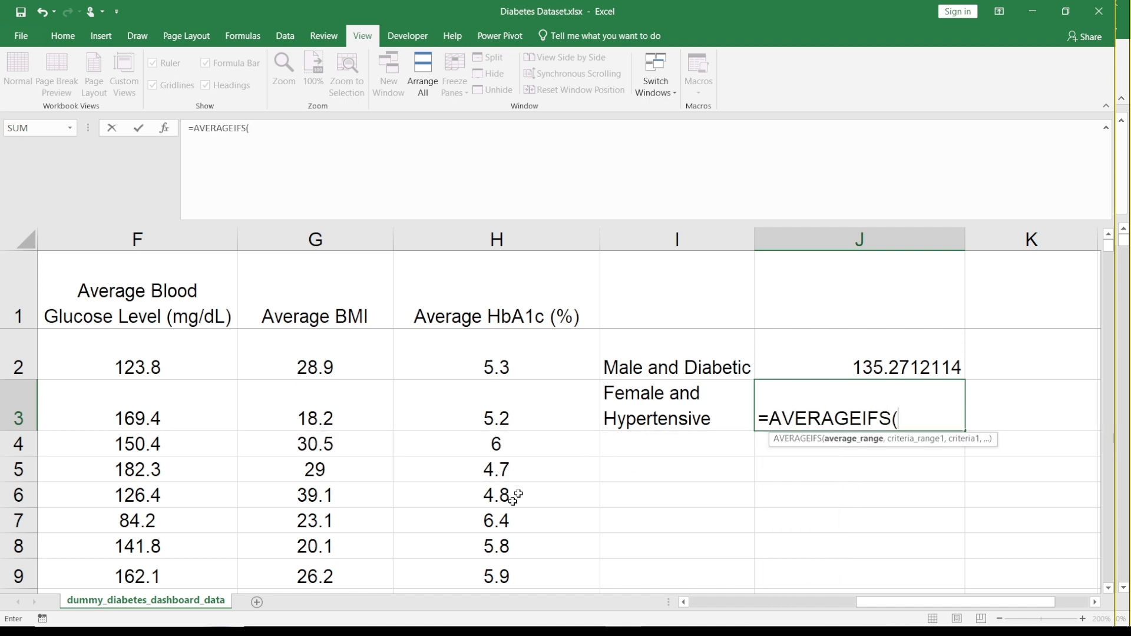
{"action": "left_click_drag", "start_coordinate": [871, 603], "coordinate": [807, 606]}
{"action": "left_click", "coordinate": [414, 234]}
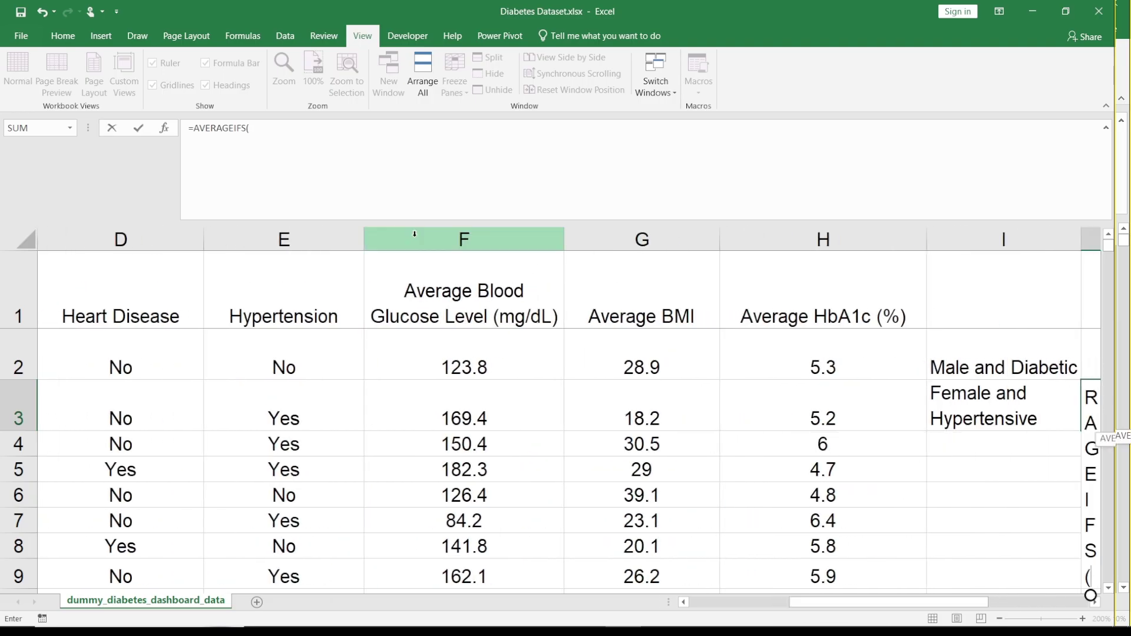
{"action": "left_click", "coordinate": [452, 237]}
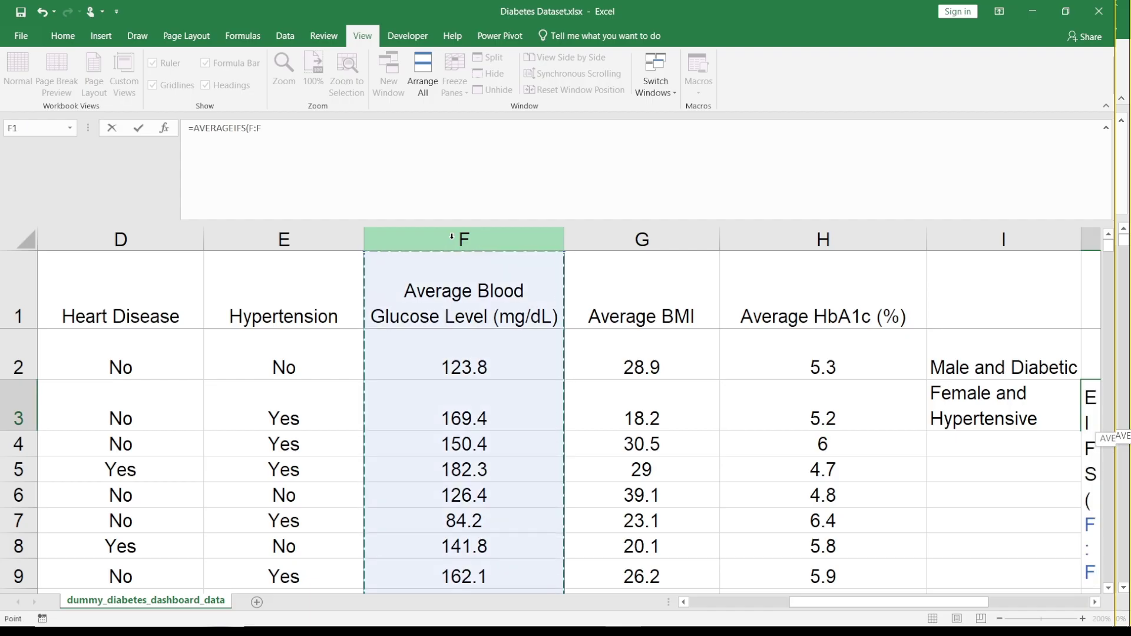
{"action": "type", "text": ","}
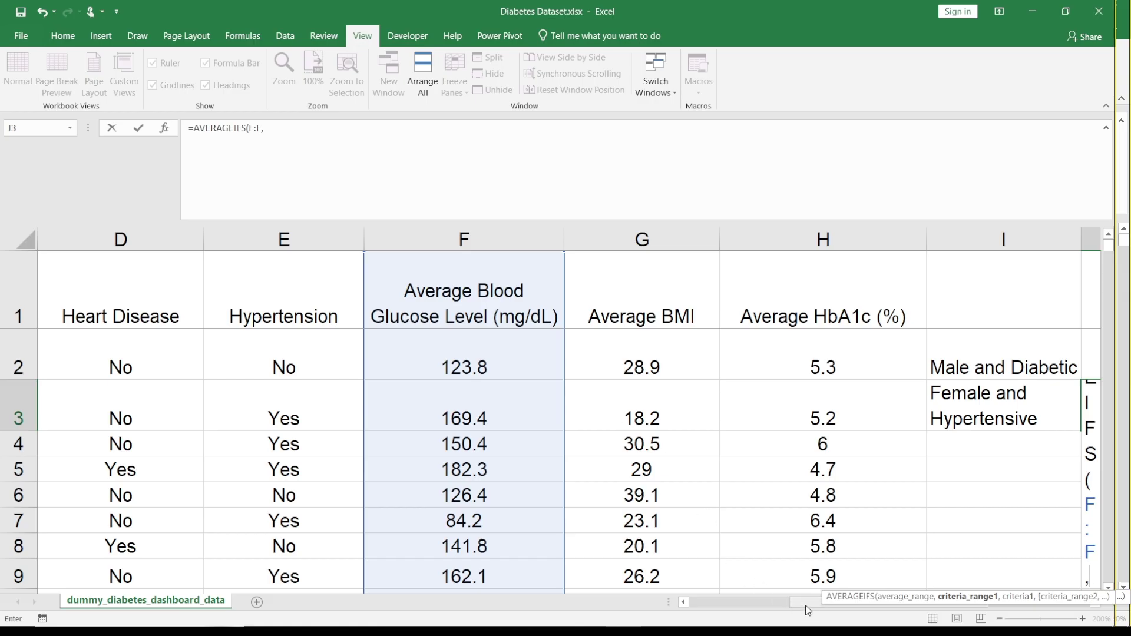
Step: Add the Gender column A:A with the criterion "Female" to the J3 formula
{"action": "left_click_drag", "start_coordinate": [787, 603], "coordinate": [634, 598]}
{"action": "left_click", "coordinate": [99, 237]}
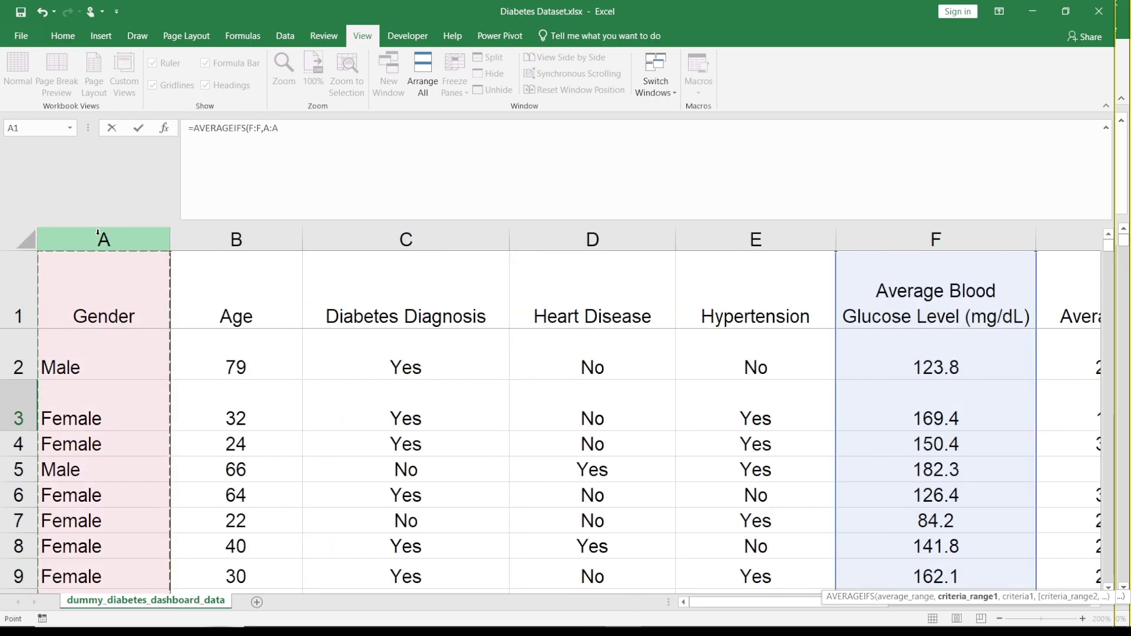
{"action": "type", "text": ",\"Fem"}
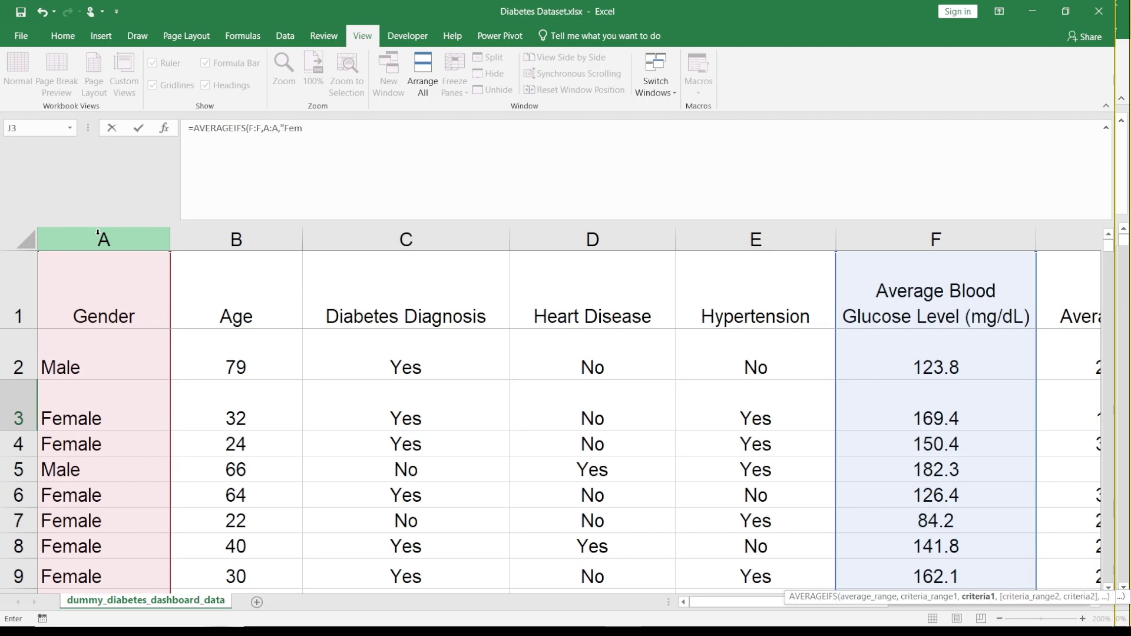
{"action": "type", "text": "ale\","}
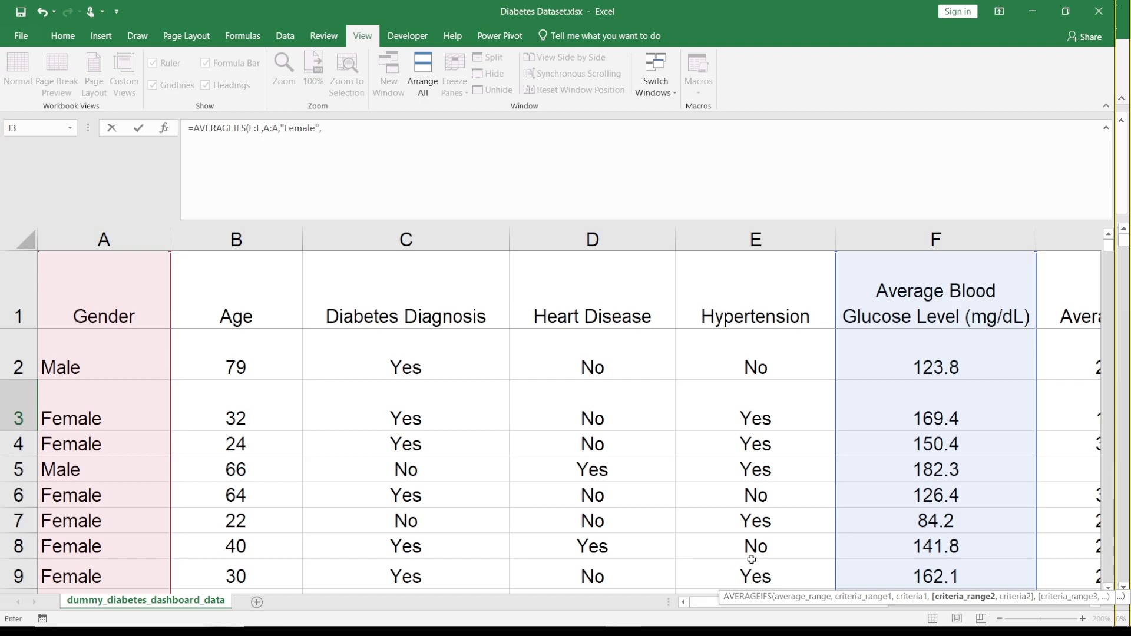
Step: Add the Hypertension column E:E with the criterion "Yes" and complete the J3 formula
{"action": "left_click", "coordinate": [742, 240]}
{"action": "type", "text": ","}
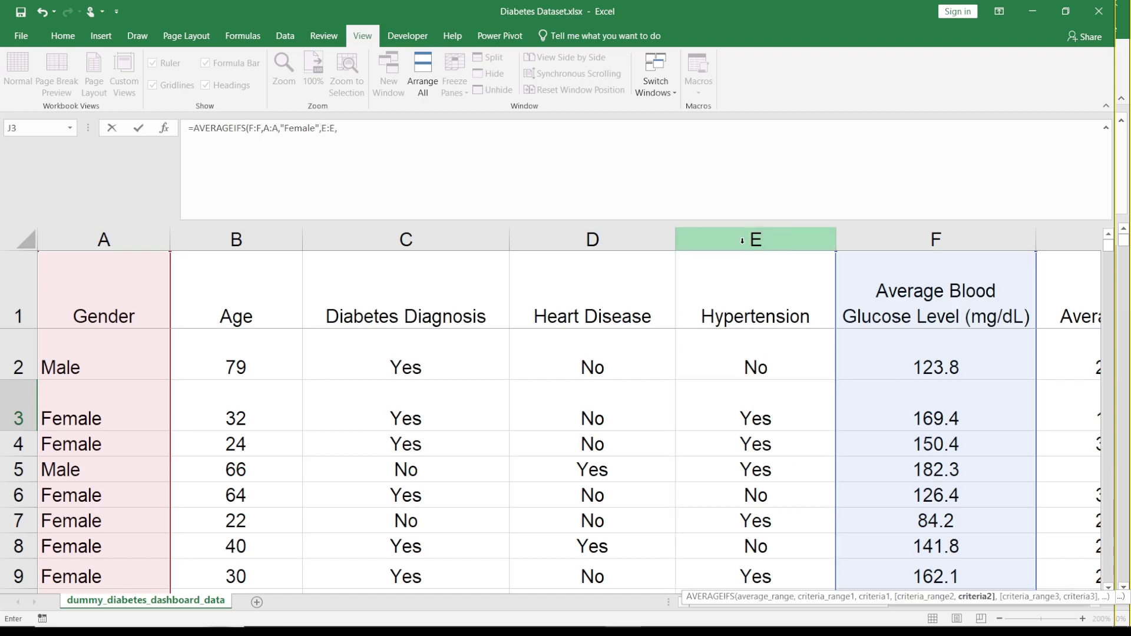
{"action": "type", "text": "\"Yes"}
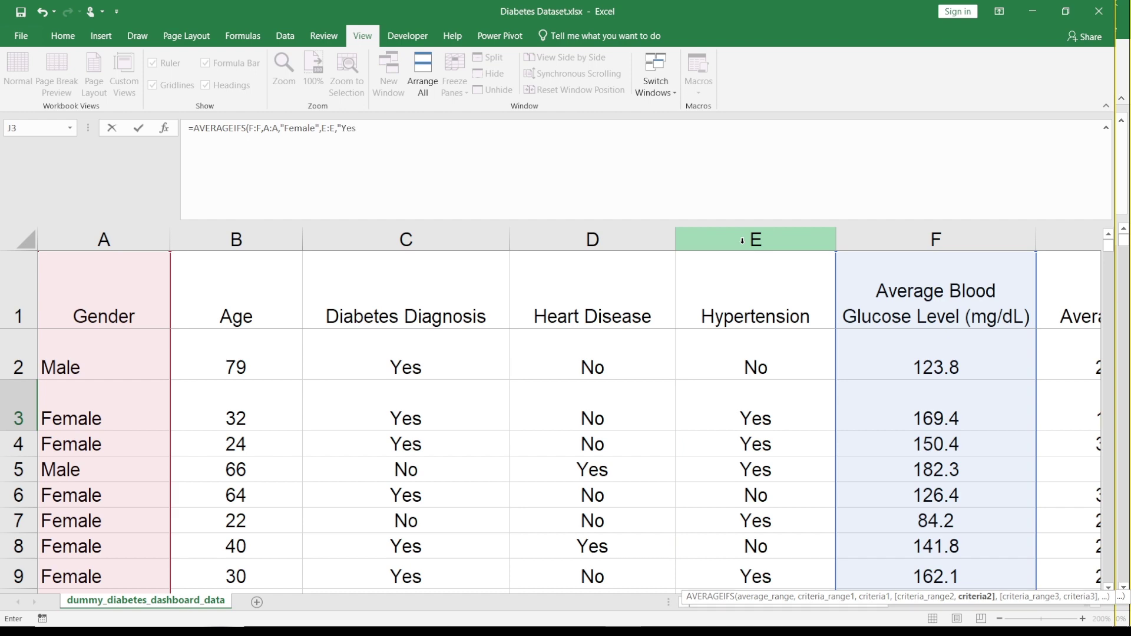
{"action": "type", "text": "\")"}
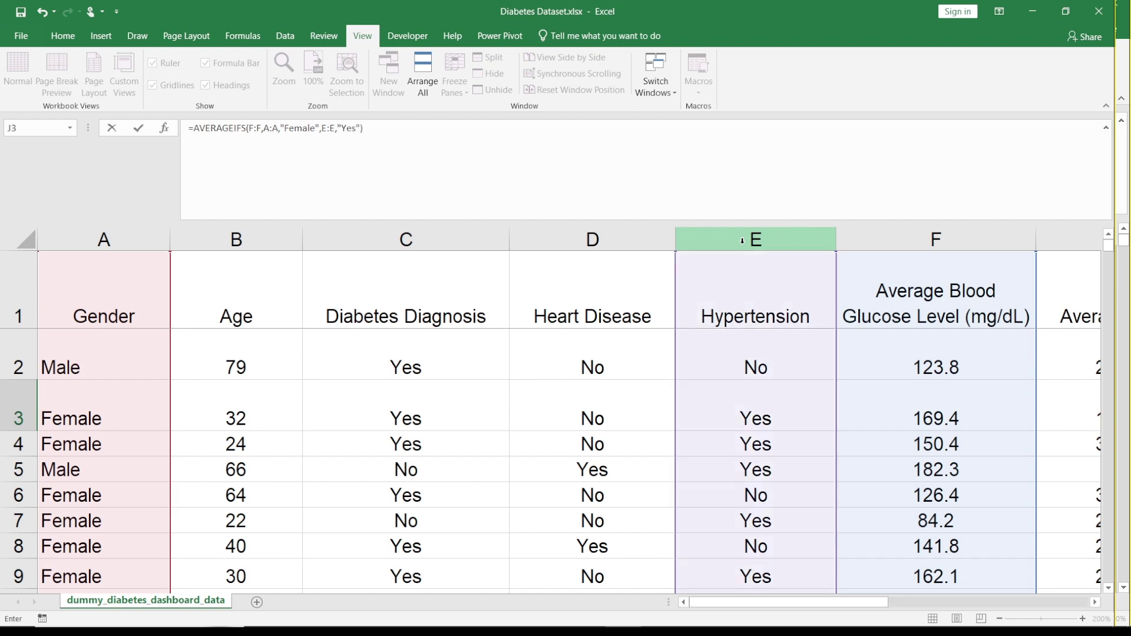
{"action": "key", "text": "Return"}
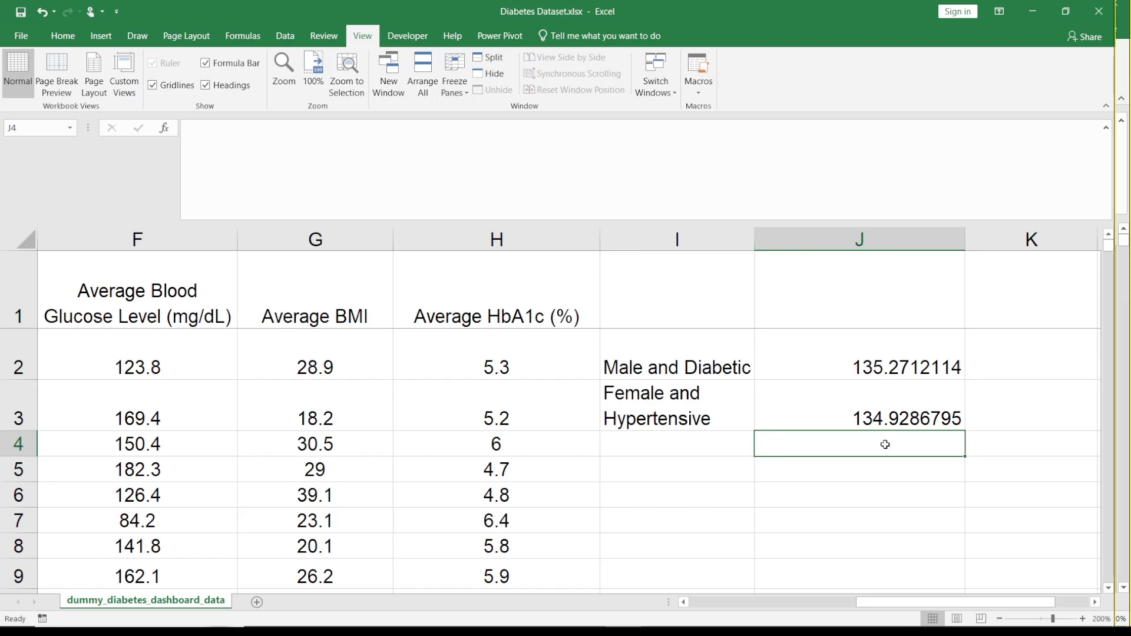
{"action": "left_click", "coordinate": [885, 424]}
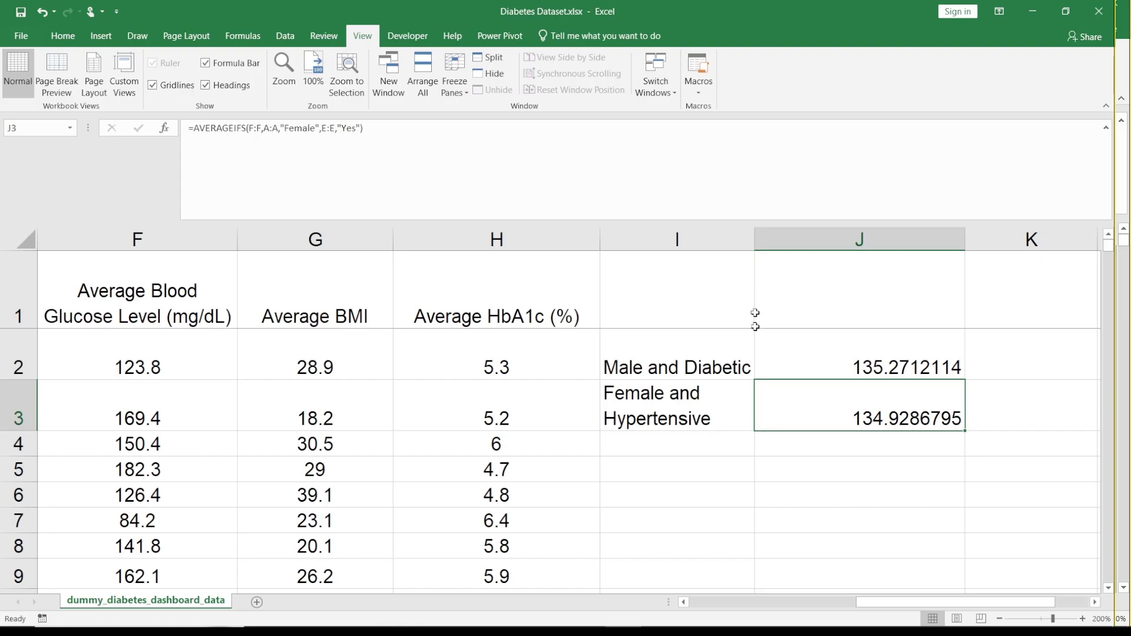
Step: Enter the label "Averageif" in cell I5
{"action": "left_click", "coordinate": [688, 461]}
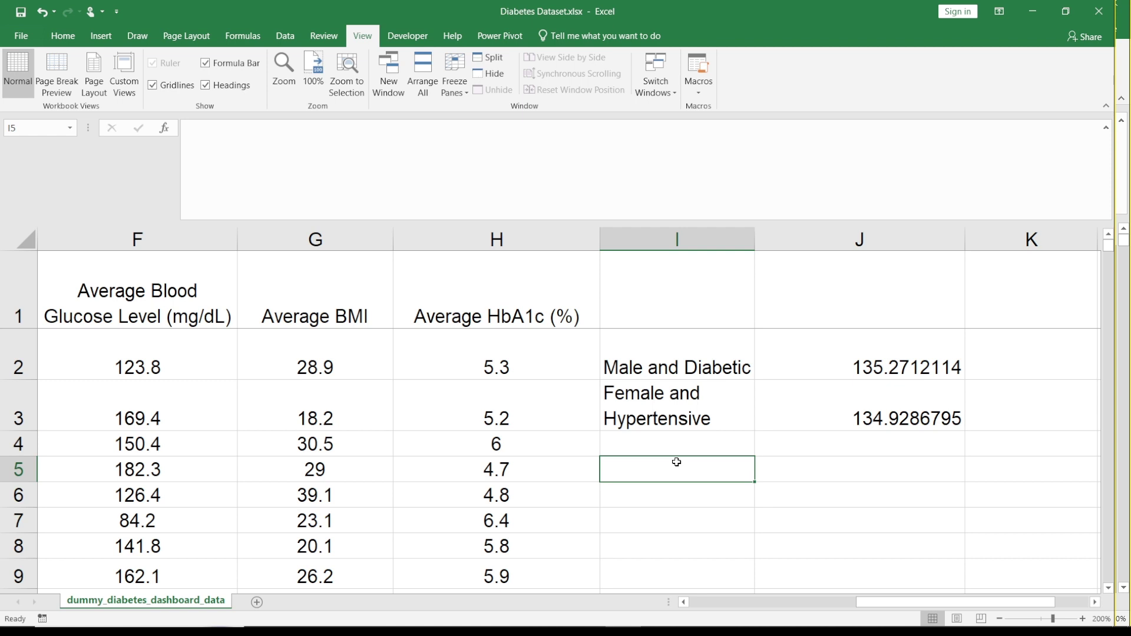
{"action": "type", "text": "Average"}
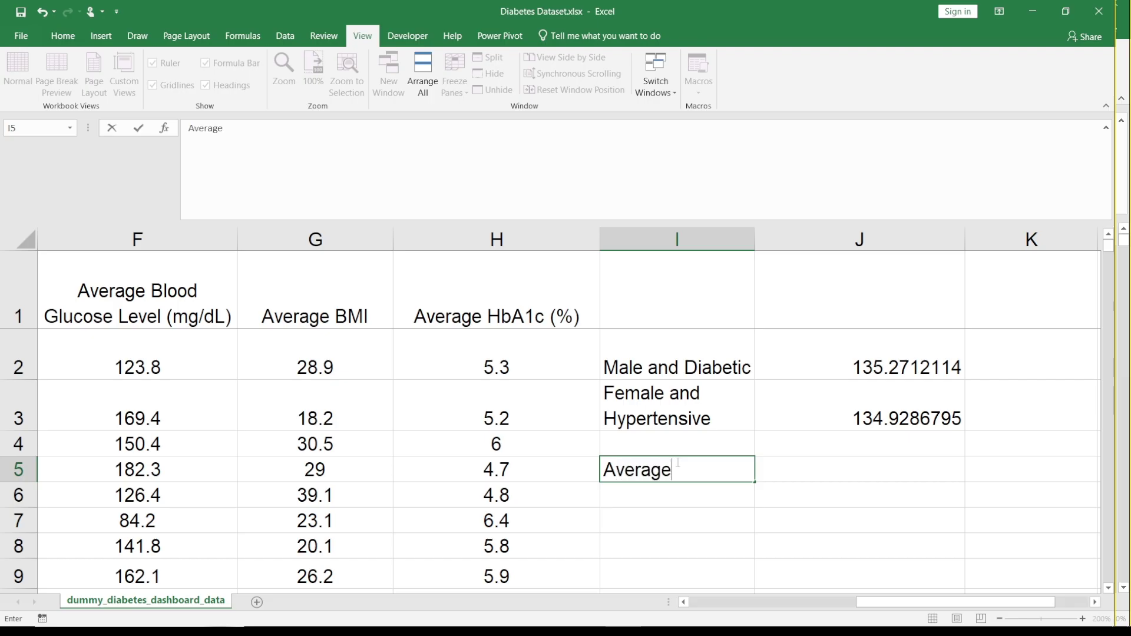
{"action": "key", "text": "ctrl+Return"}
{"action": "key", "text": "Tab"}
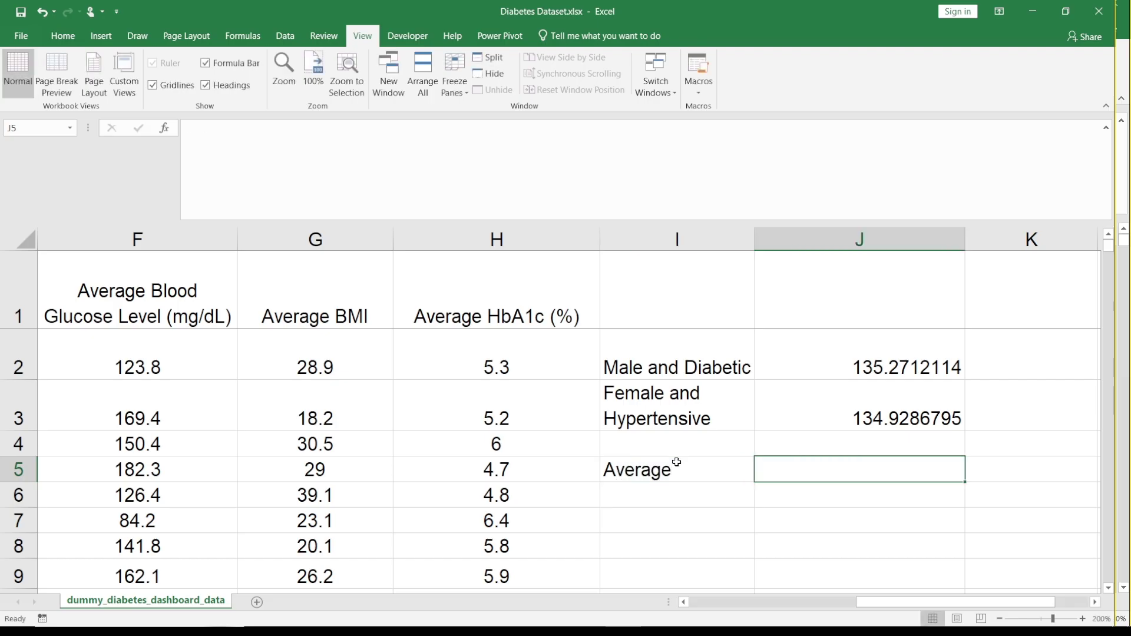
{"action": "left_click", "coordinate": [676, 463]}
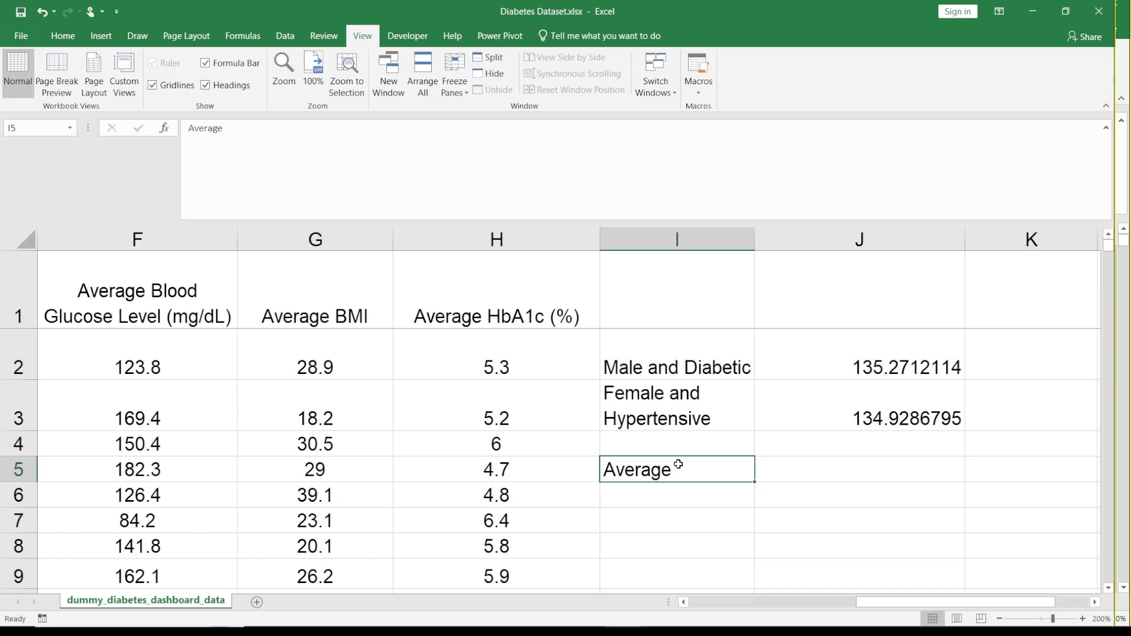
{"action": "double_click", "coordinate": [698, 471]}
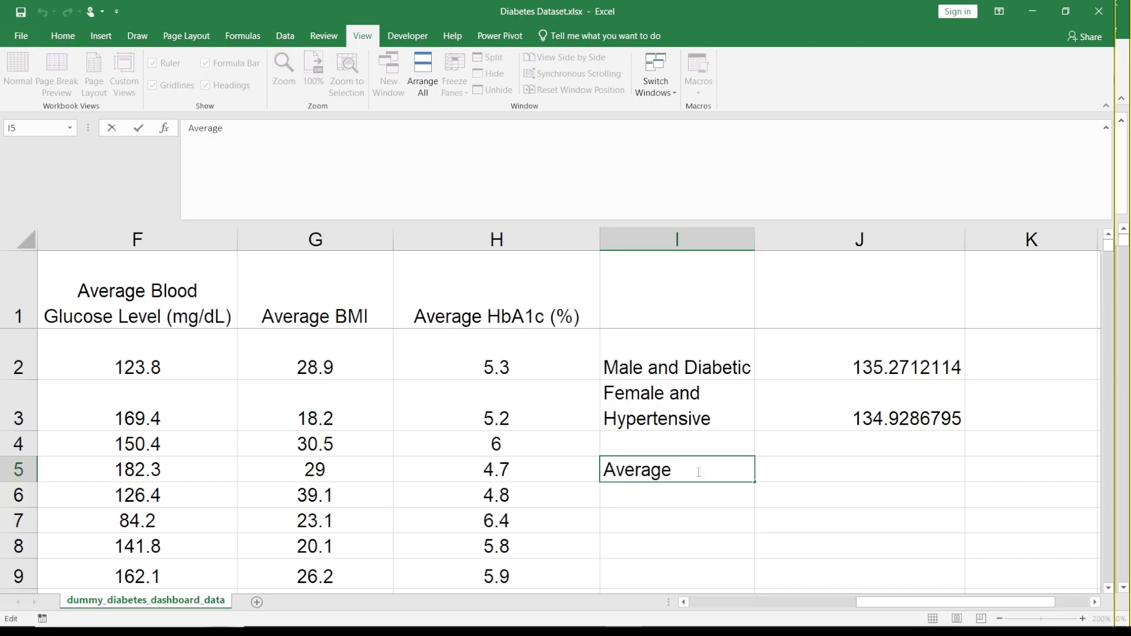
{"action": "type", "text": "if"}
{"action": "key", "text": "Tab"}
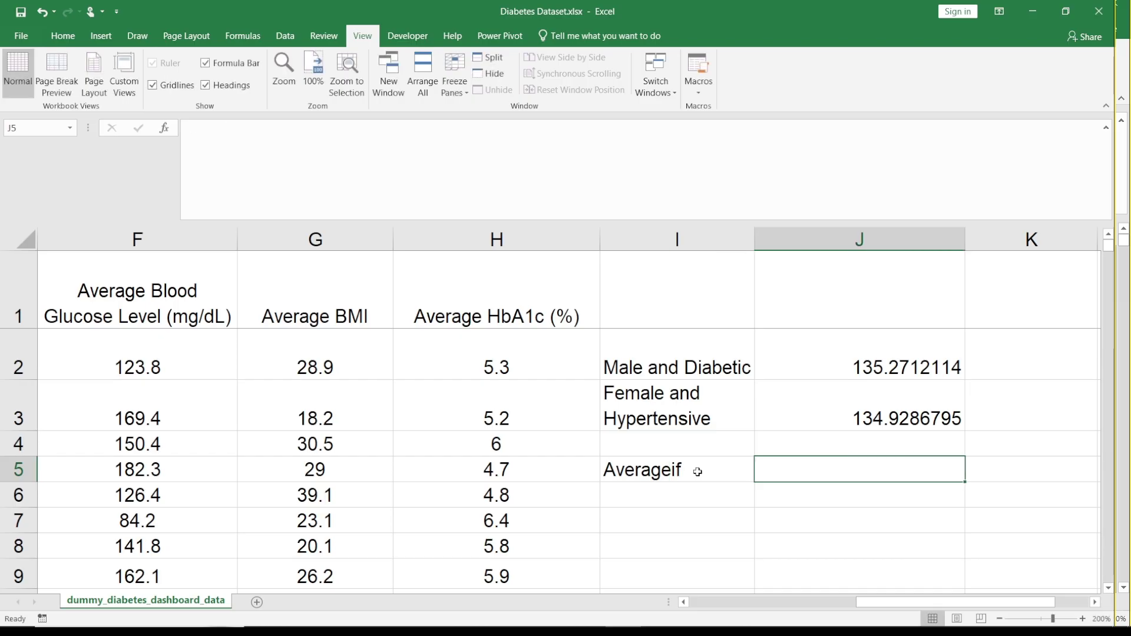
Step: Enter the label "Averageifs" in cell J5
{"action": "type", "text": "Average"}
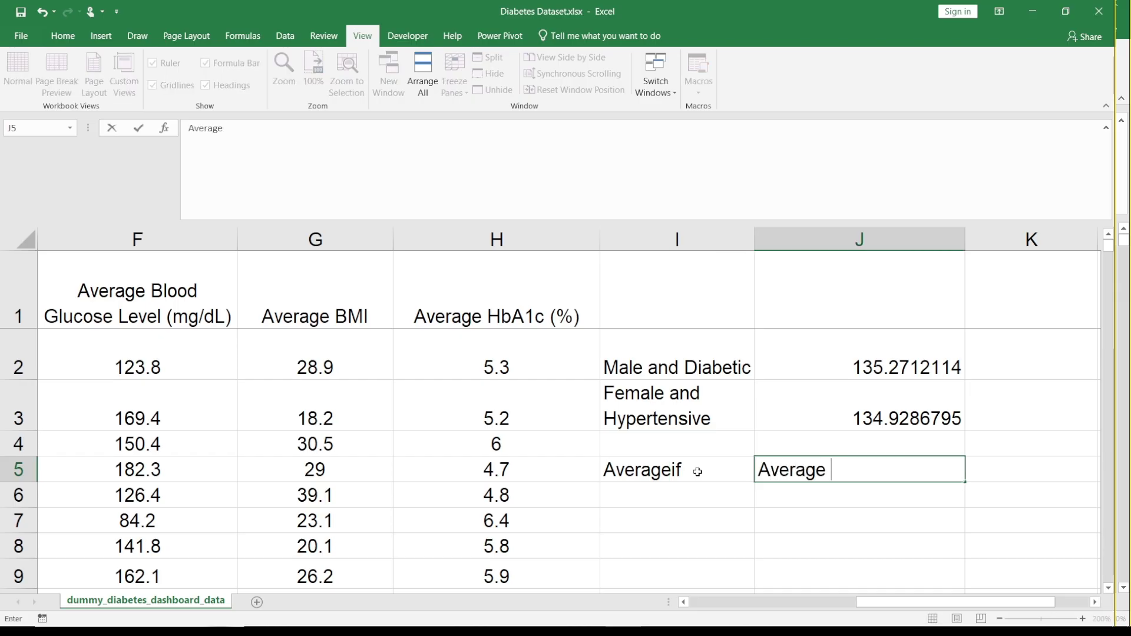
{"action": "key", "text": "BackSpace"}
{"action": "type", "text": "ifs"}
{"action": "key", "text": "ctrl+Return"}
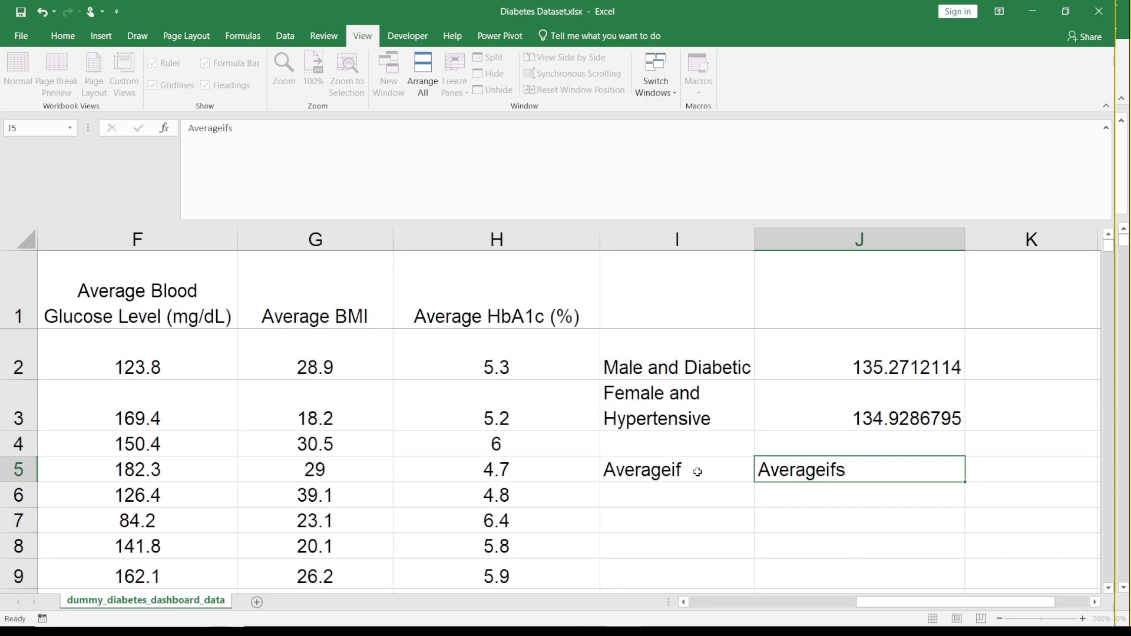
{"action": "key", "text": "Return"}
Step: Start an AVERAGEIF formula in cell I6 to show its argument order, and remove its opening bracket
{"action": "left_click", "coordinate": [662, 487]}
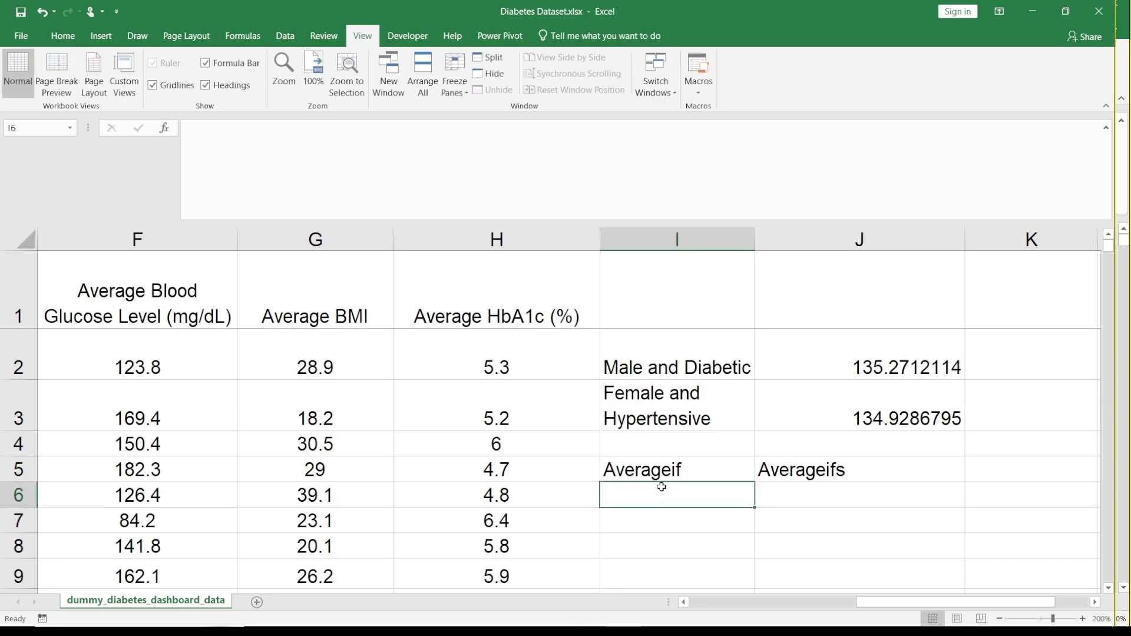
{"action": "type", "text": "="}
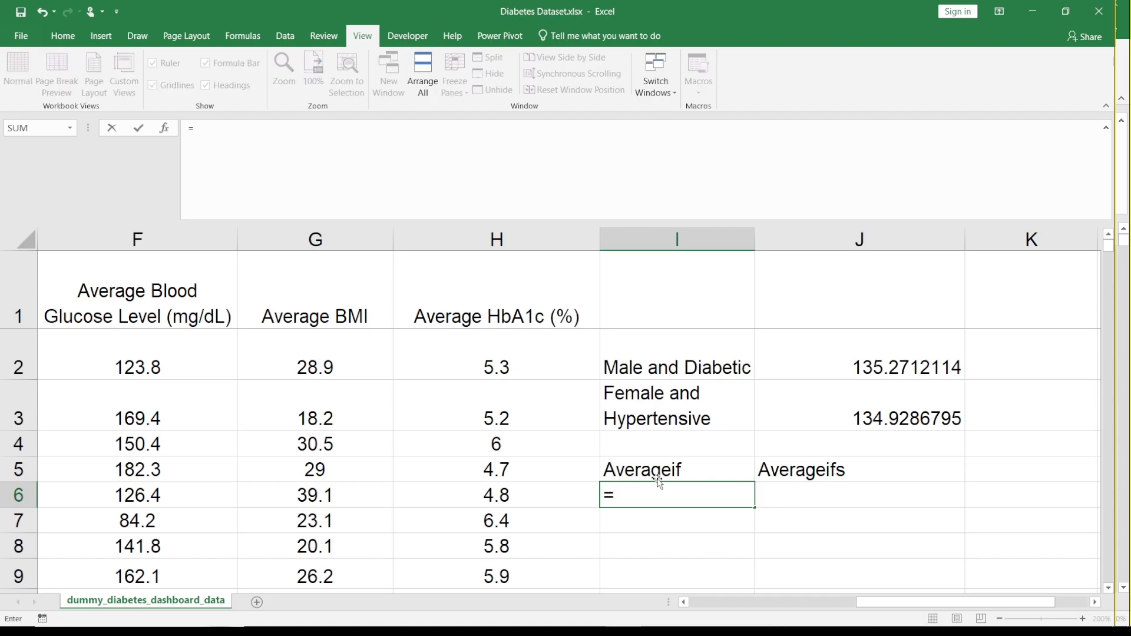
{"action": "type", "text": "average"}
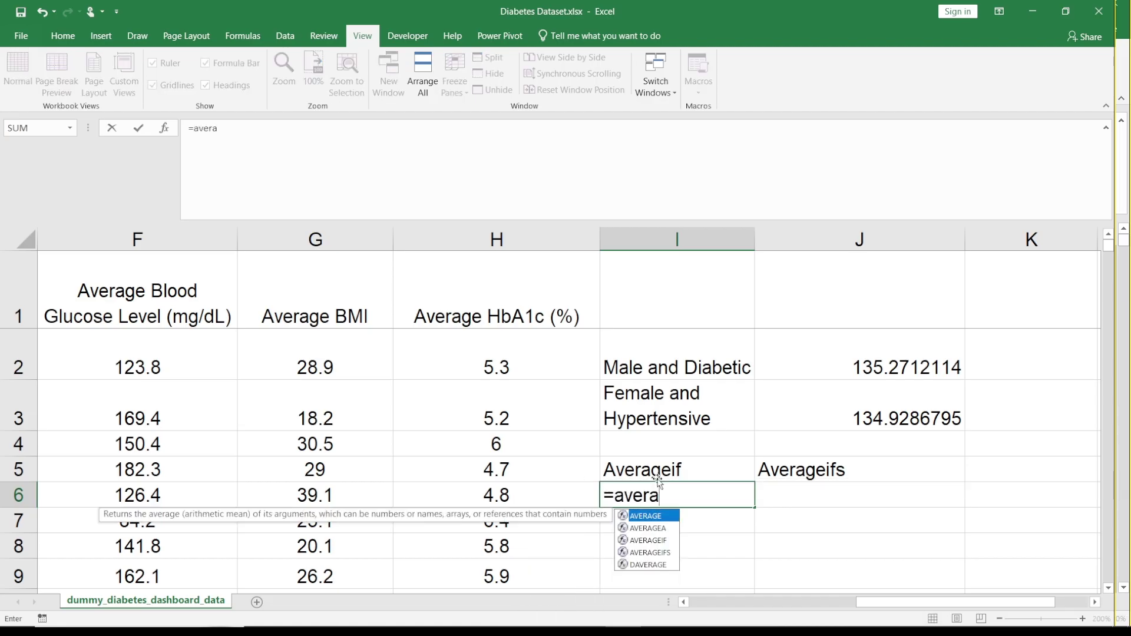
{"action": "left_click", "coordinate": [651, 545]}
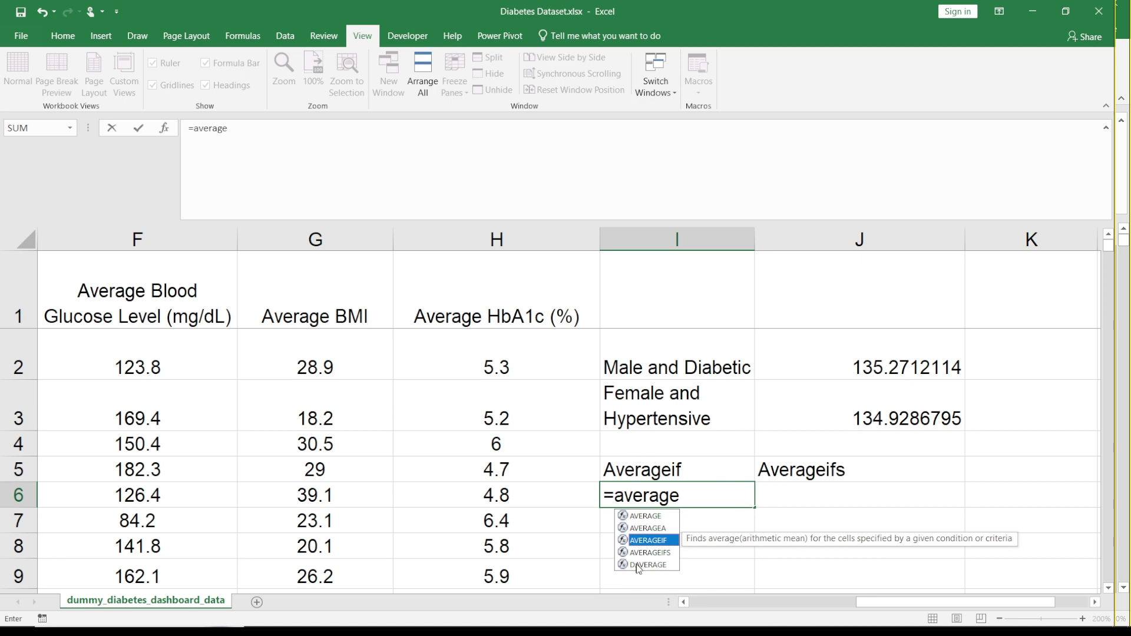
{"action": "double_click", "coordinate": [651, 541]}
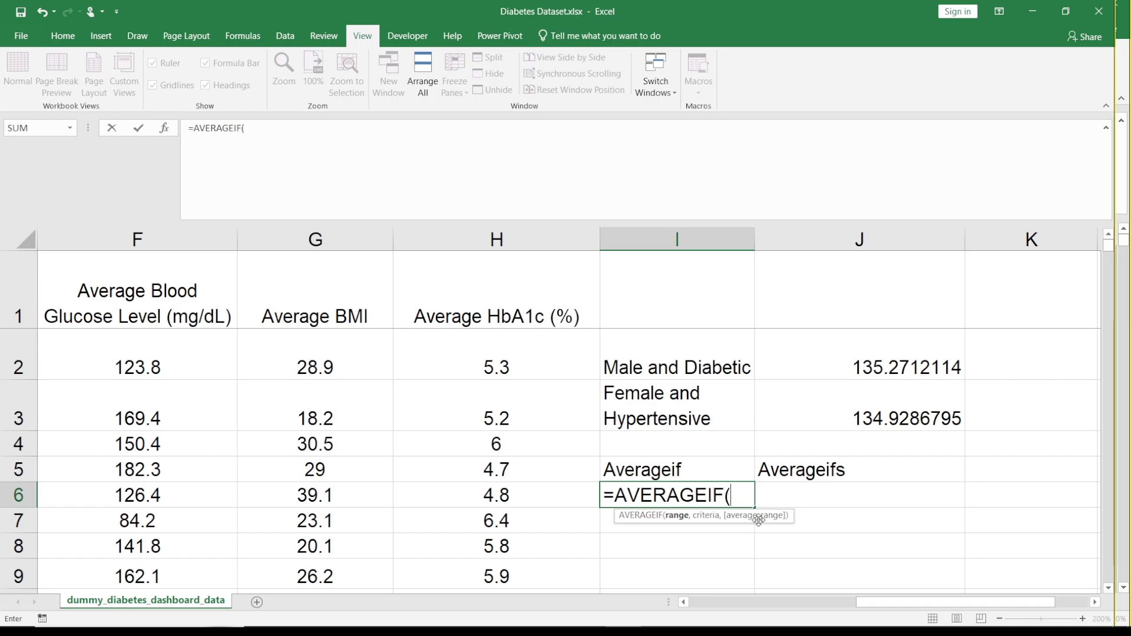
{"action": "key", "text": "BackSpace"}
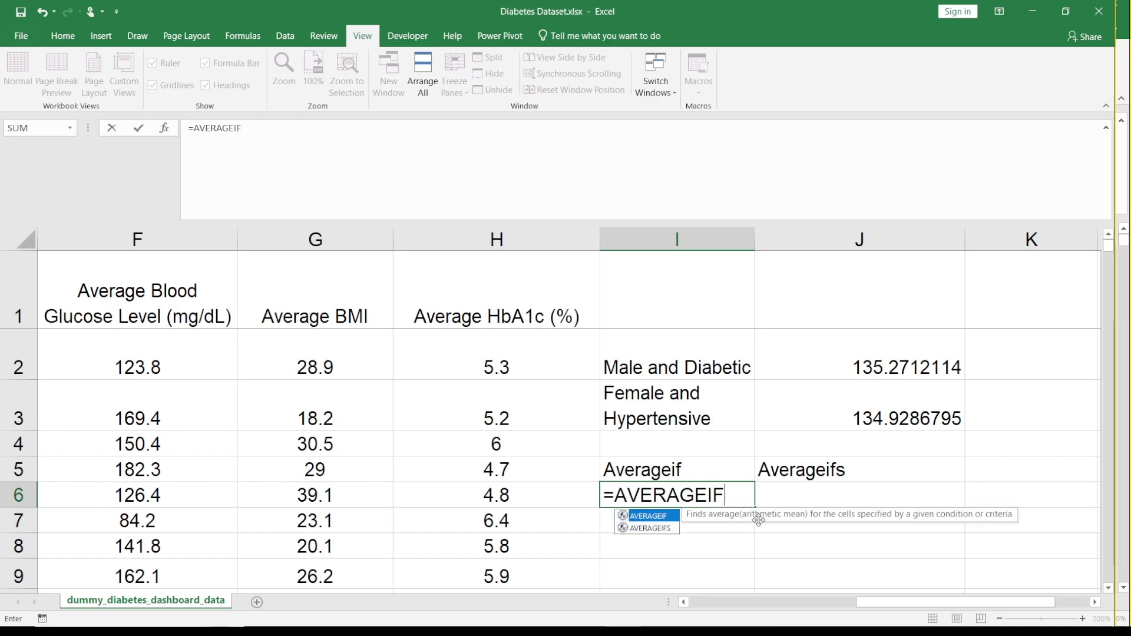
Step: Start an AVERAGEIFS formula in cell J6 to show its argument order for comparison with AVERAGEIF
{"action": "left_click", "coordinate": [800, 498]}
{"action": "type", "text": "="}
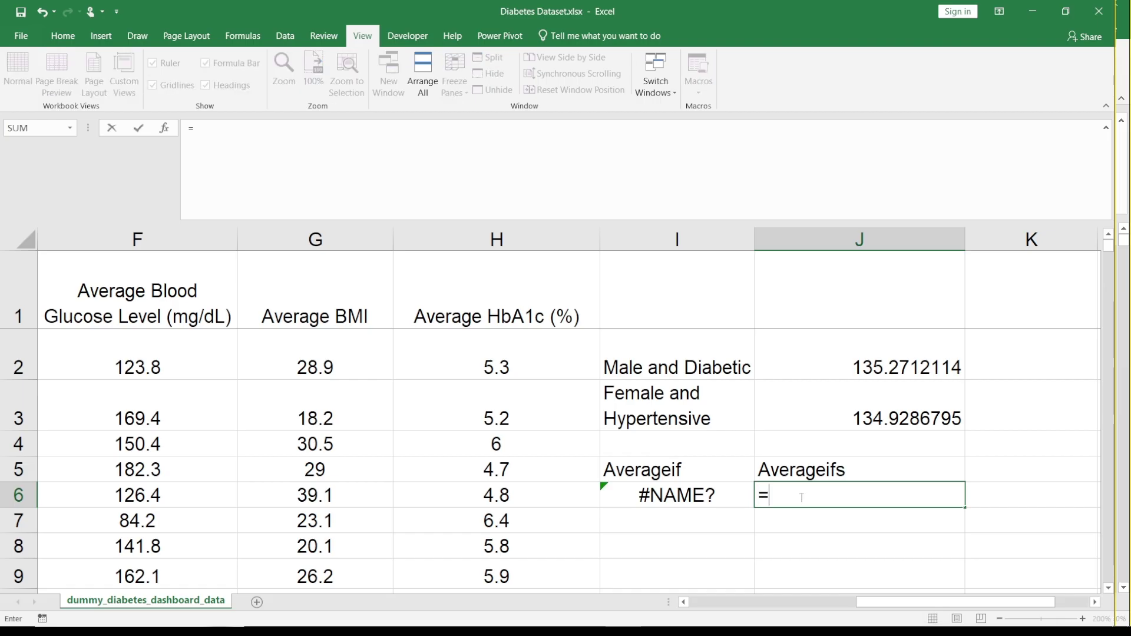
{"action": "type", "text": "average"}
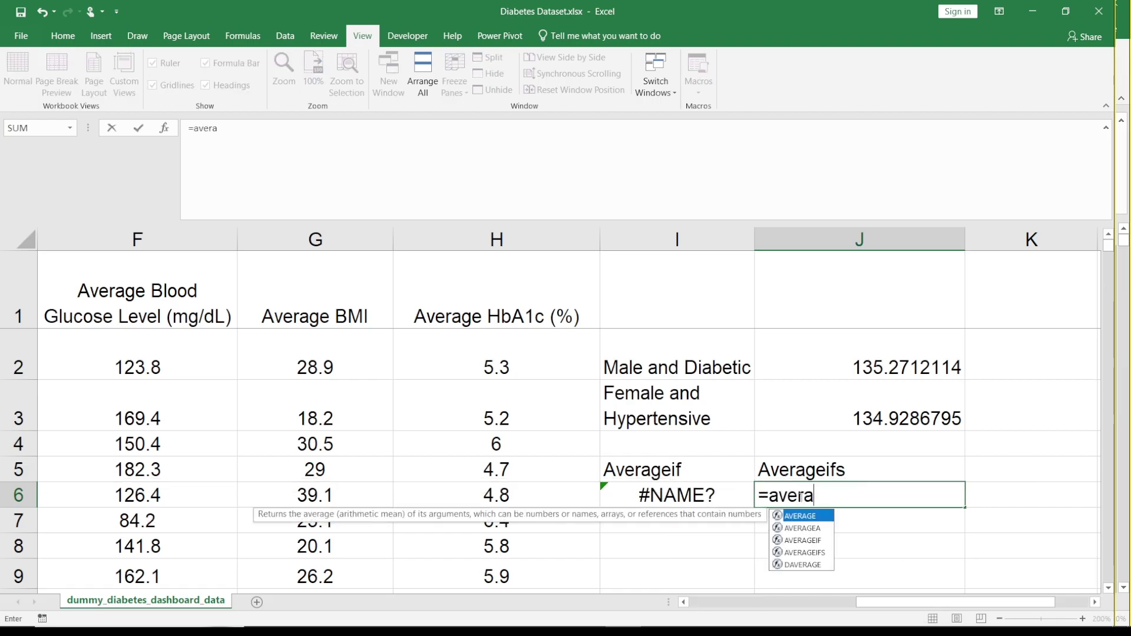
{"action": "double_click", "coordinate": [813, 553]}
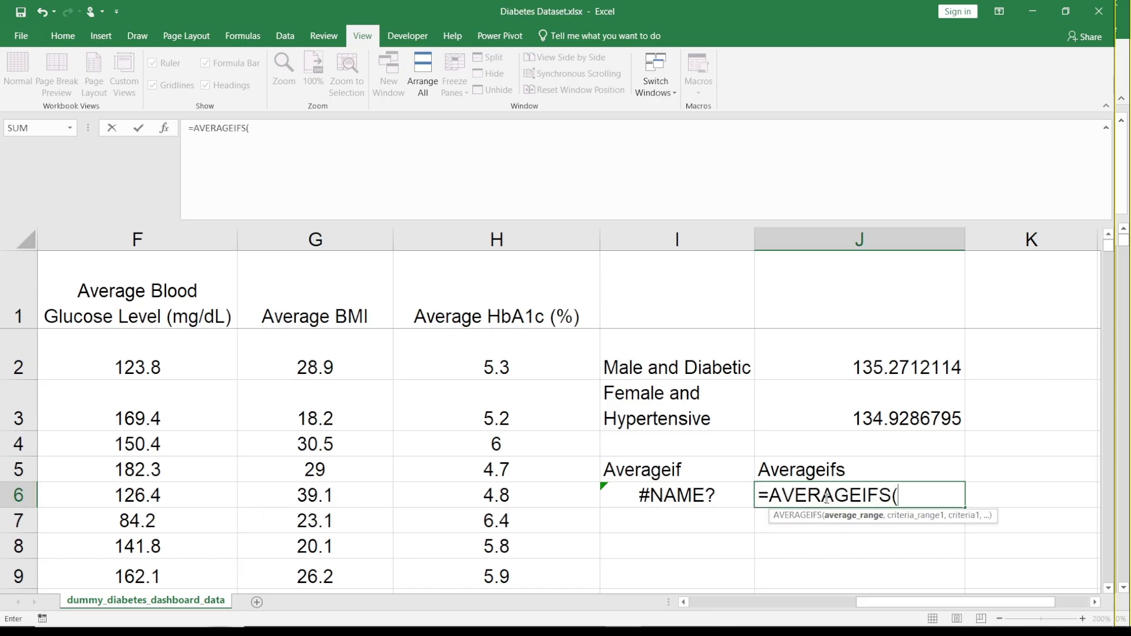
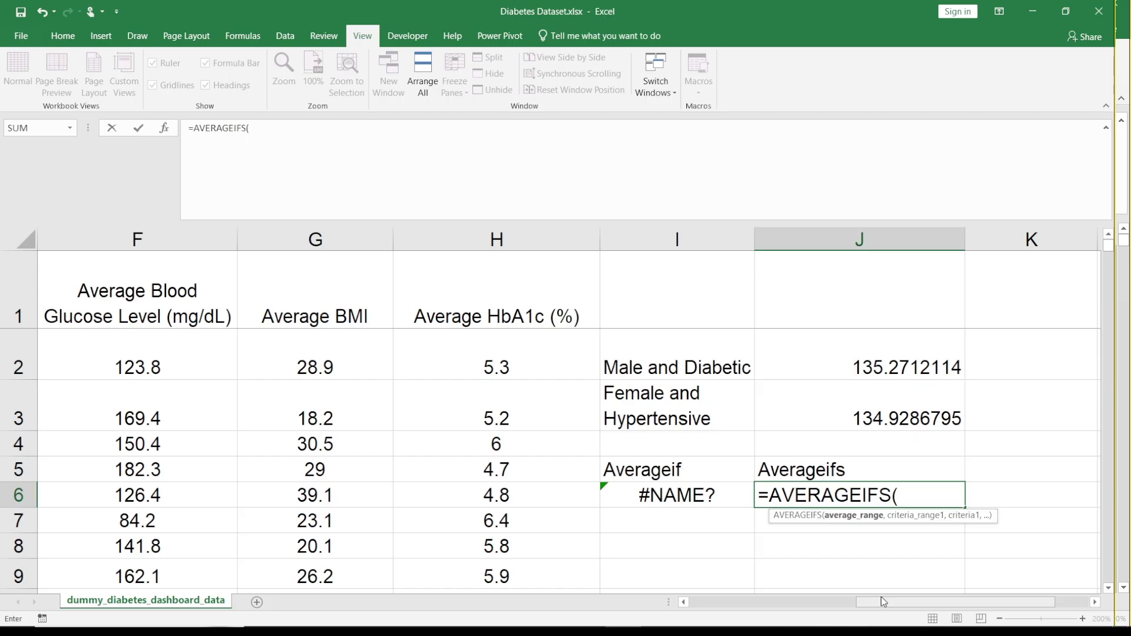
Step: Switch to the Google Meet call to check the participants' reactions, and return to the Excel workbook
{"action": "mouse_move", "coordinate": [835, 632]}
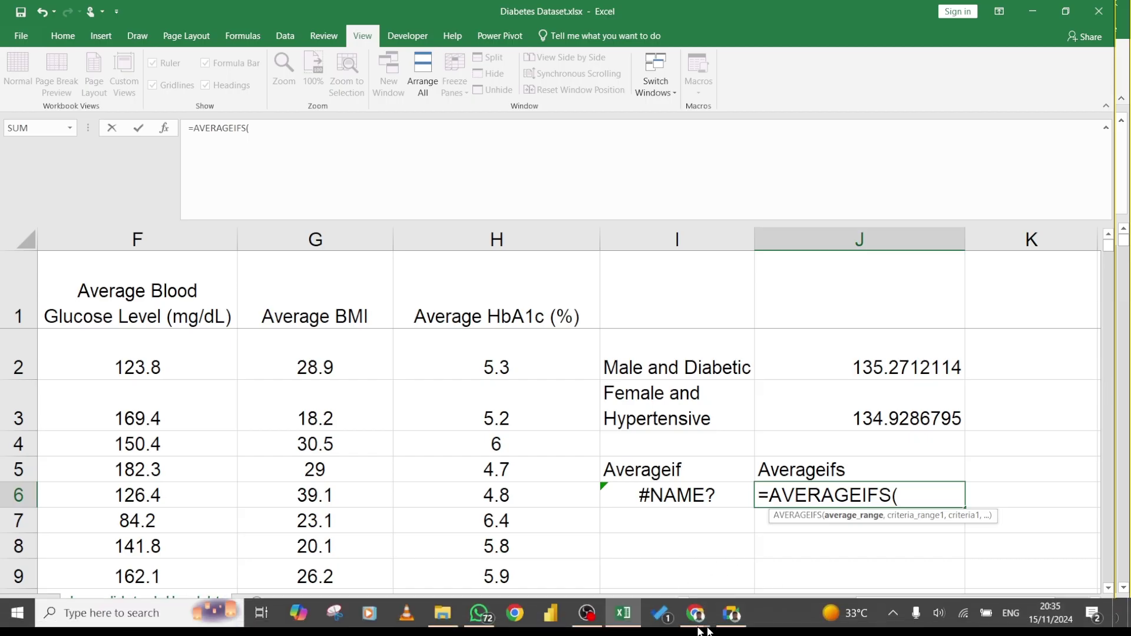
{"action": "left_click", "coordinate": [586, 619]}
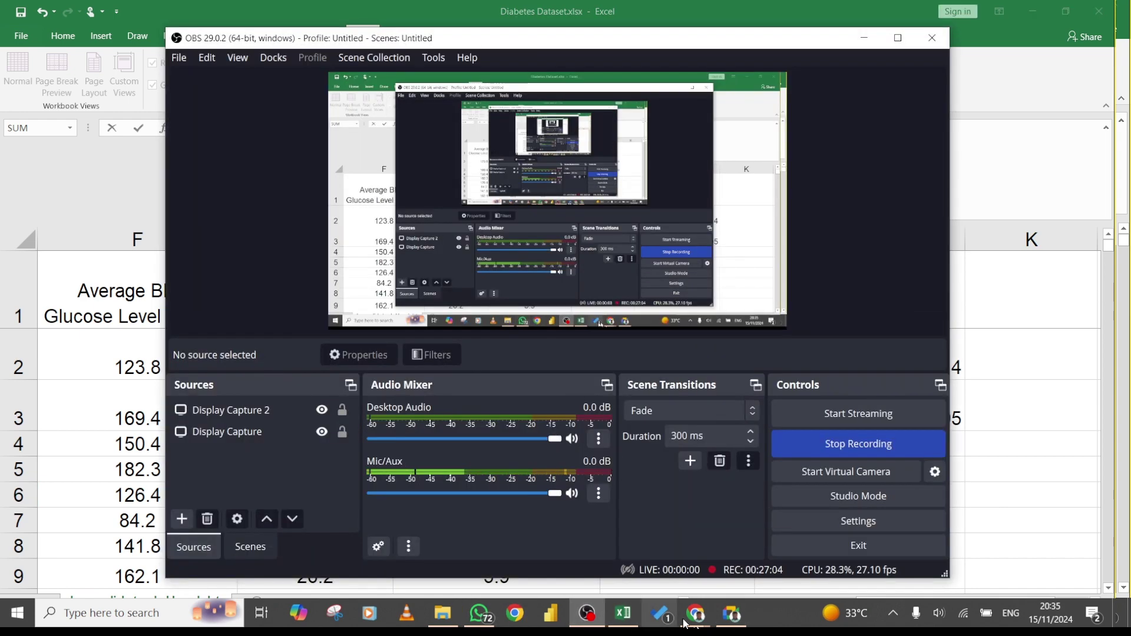
{"action": "mouse_move", "coordinate": [696, 617]}
{"action": "left_click", "coordinate": [659, 577]}
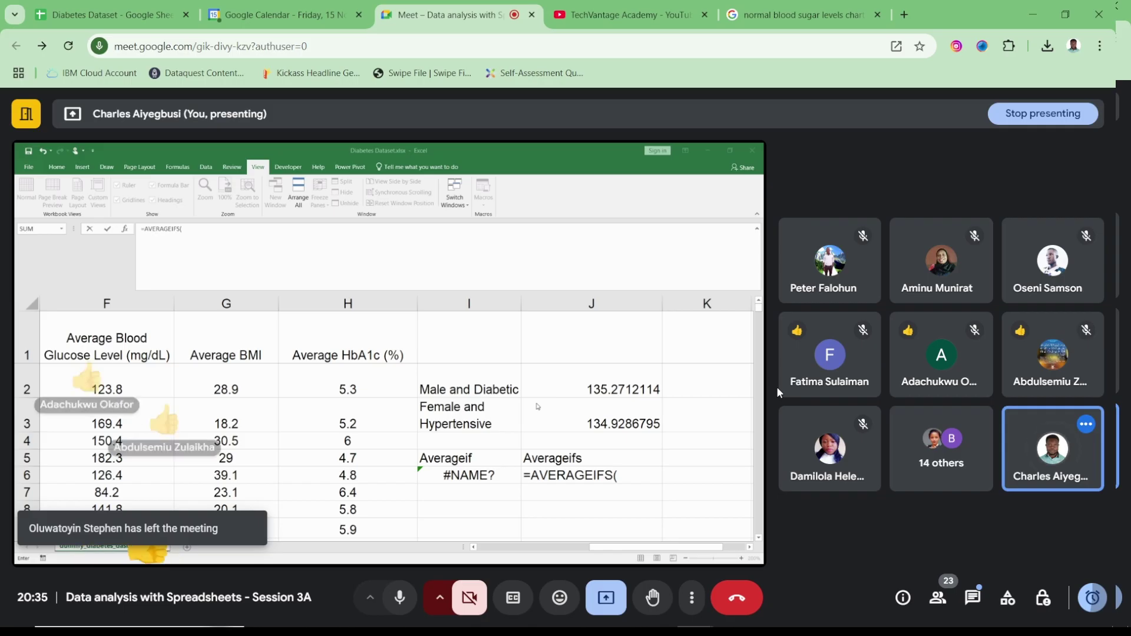
{"action": "mouse_move", "coordinate": [814, 624]}
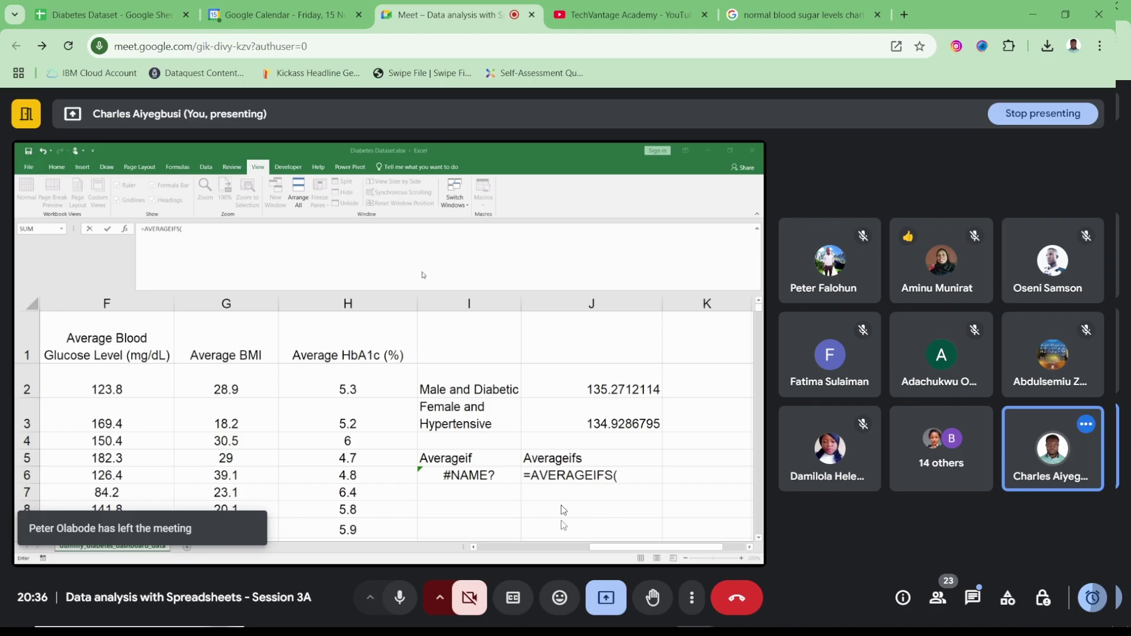
{"action": "key", "text": "alt+Tab"}
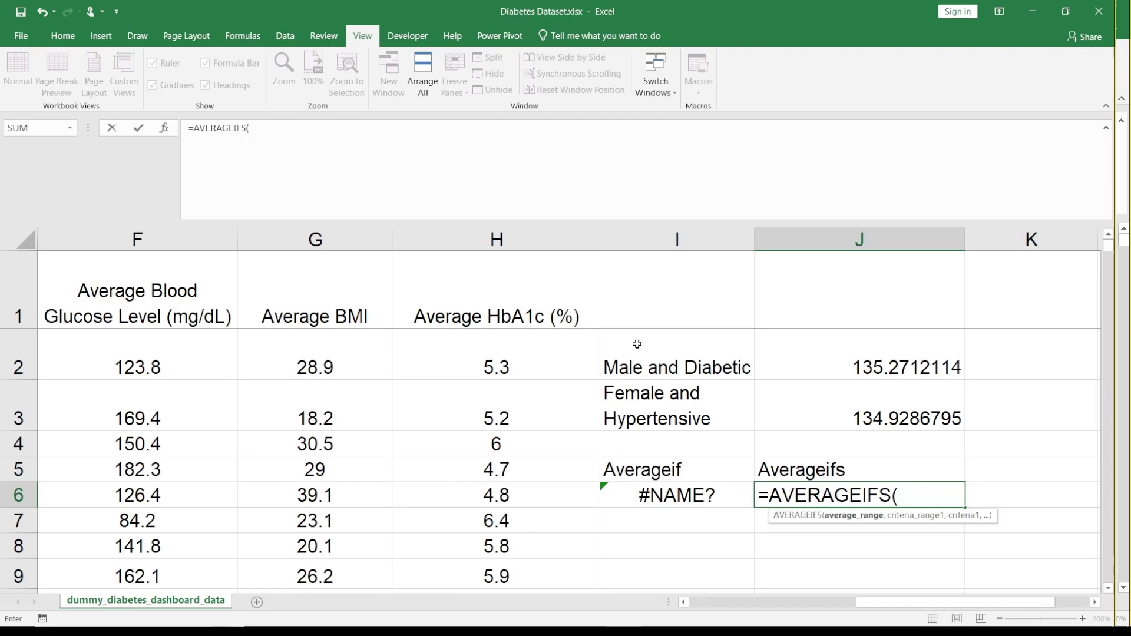
Step: Cancel the unfinished AVERAGEIFS formula in J6 and clear the labels and results in I2:J7
{"action": "left_click_drag", "start_coordinate": [637, 344], "coordinate": [910, 493]}
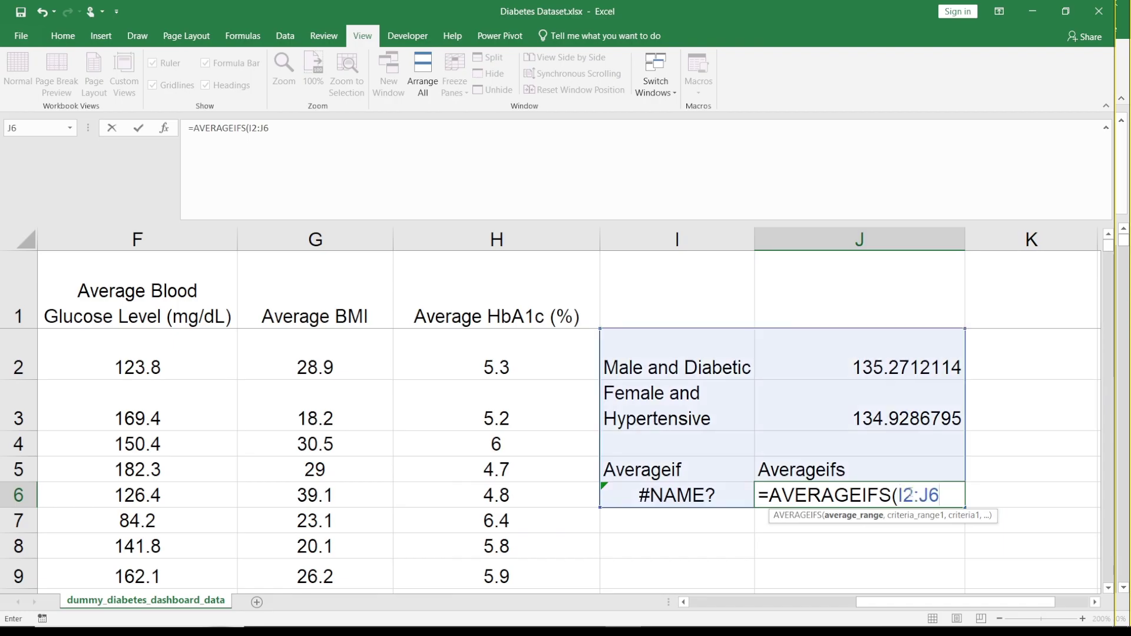
{"action": "key", "text": "F2"}
{"action": "key", "text": "Escape"}
{"action": "left_click", "coordinate": [669, 392]}
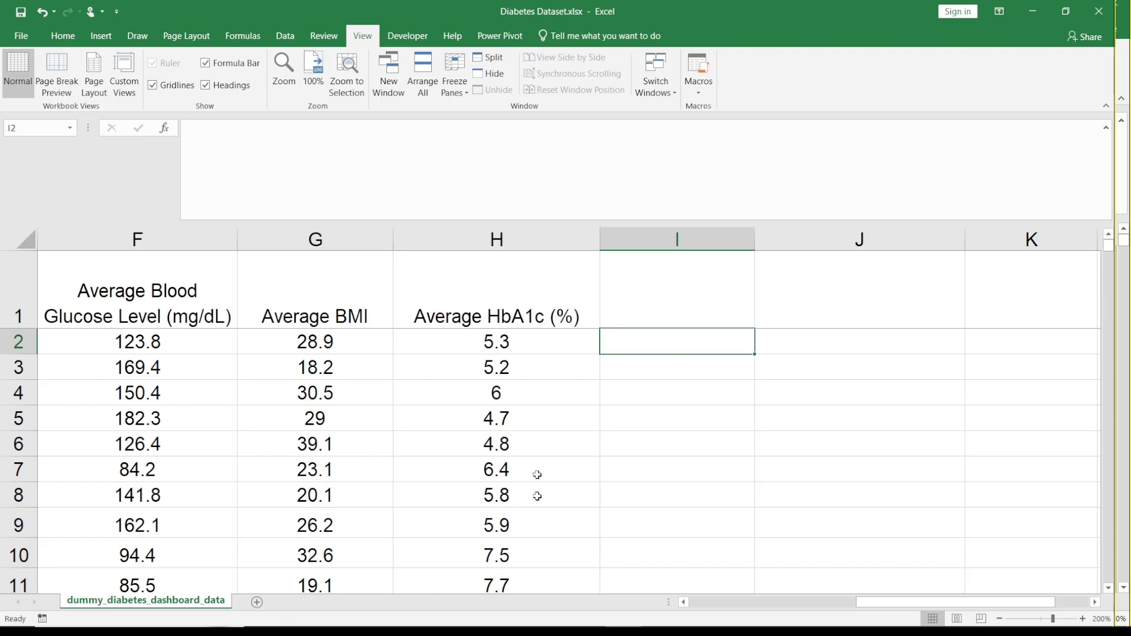
Step: Switch to the Google Meet call to check for participants' raised hands, and return to the Excel workbook
{"action": "mouse_move", "coordinate": [560, 615]}
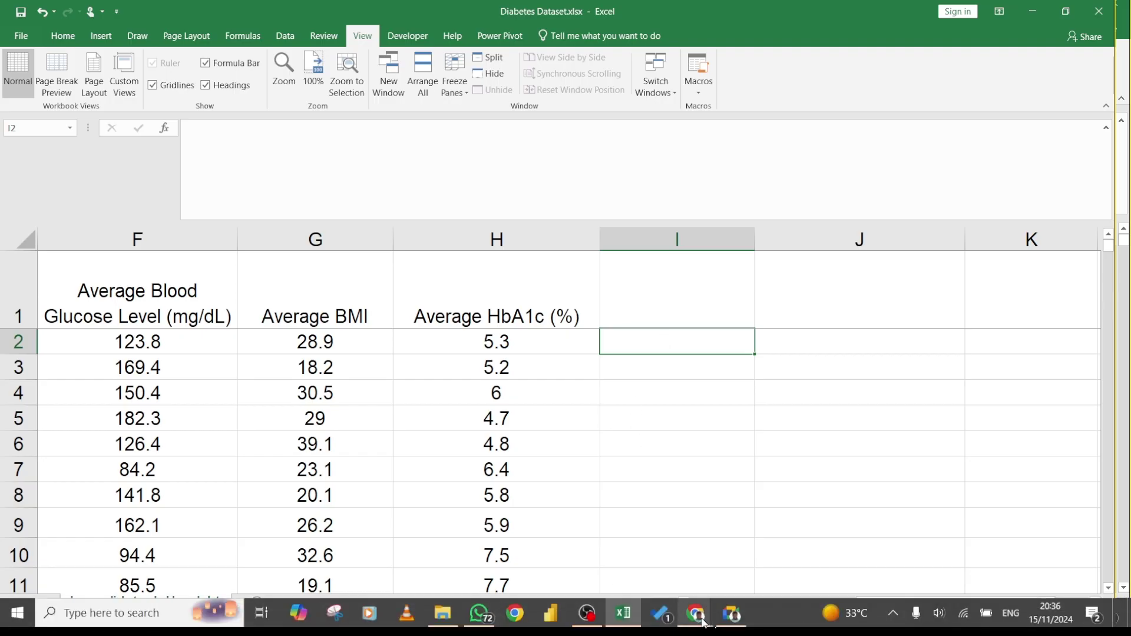
{"action": "mouse_move", "coordinate": [703, 620]}
{"action": "left_click", "coordinate": [657, 563]}
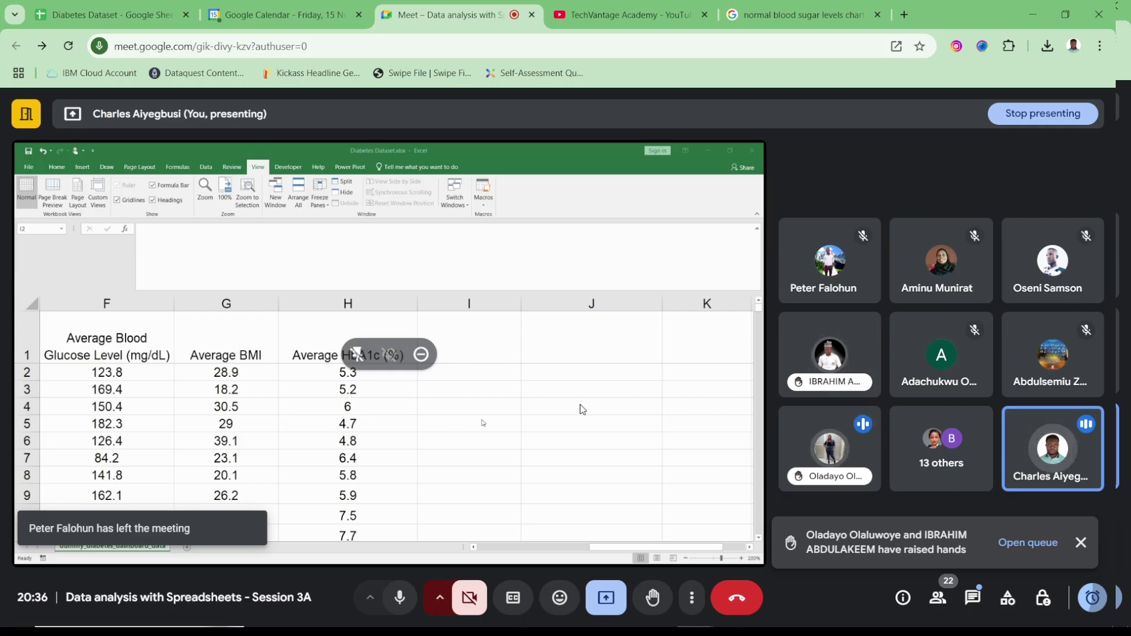
{"action": "mouse_move", "coordinate": [620, 620]}
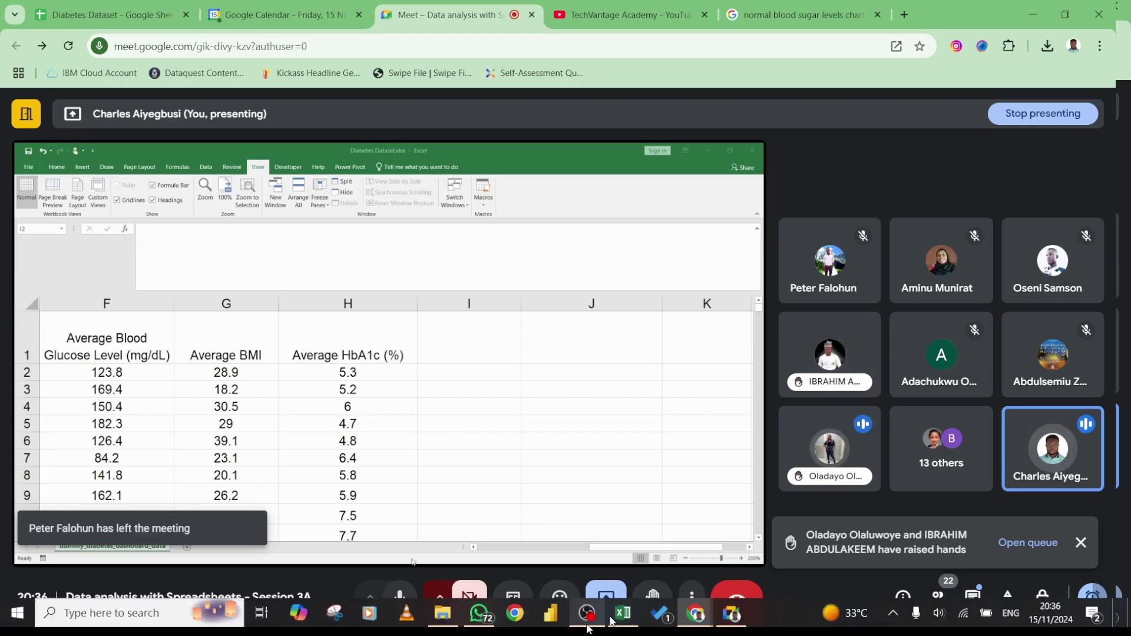
{"action": "left_click", "coordinate": [620, 617]}
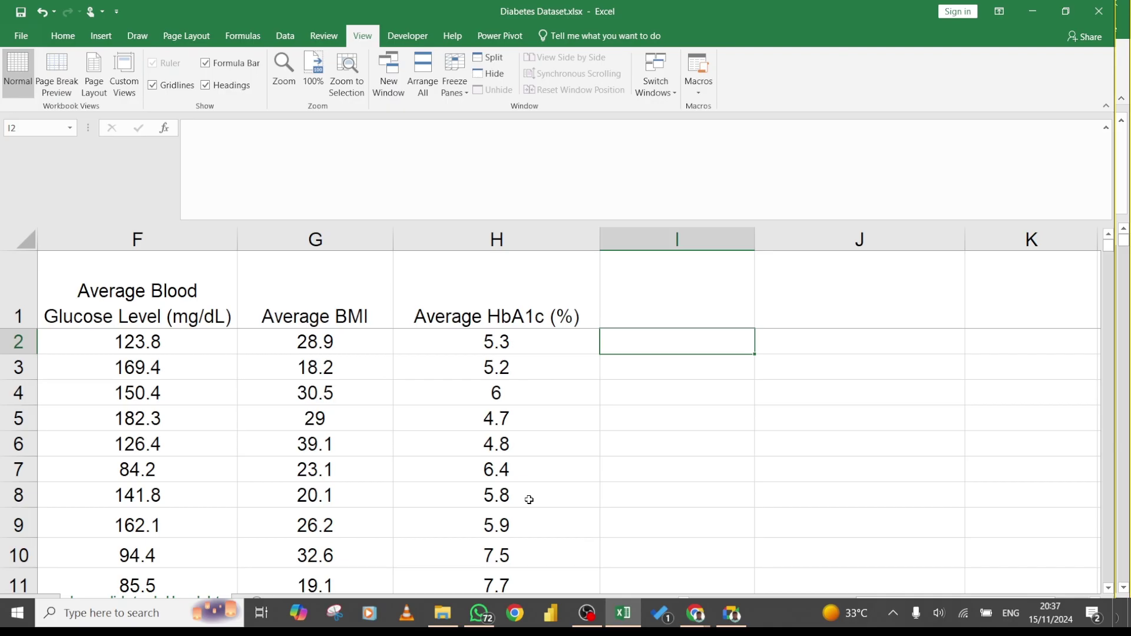
Step: Undo the clearing of I2:J7 and delete only the comparison entries in I5:J6
{"action": "key", "text": "ctrl+z"}
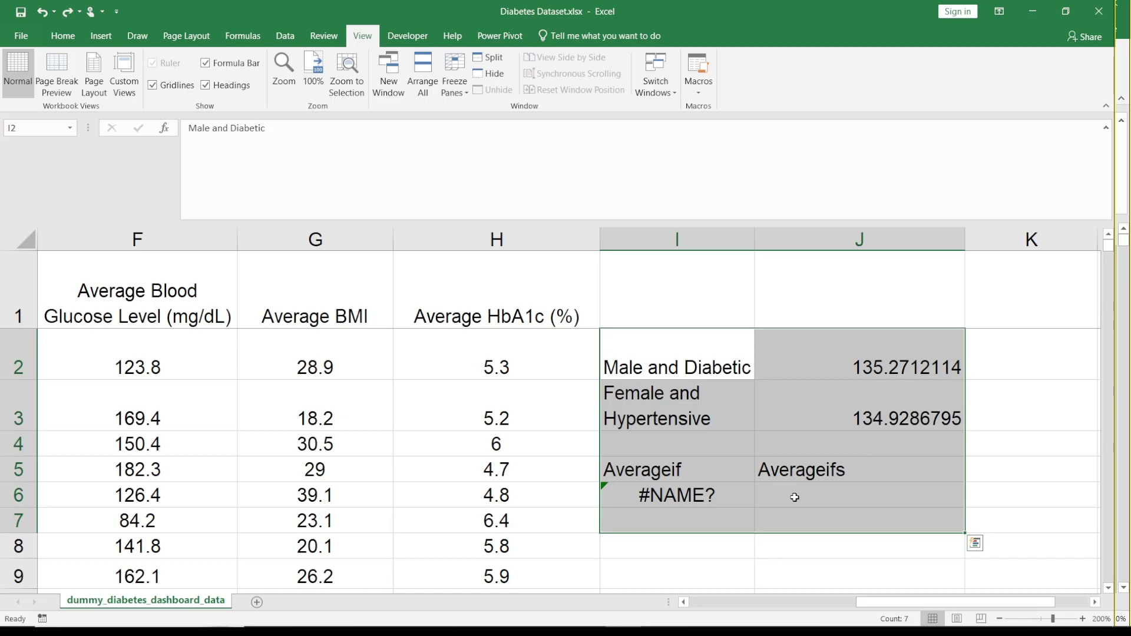
{"action": "key", "text": "ctrl+z"}
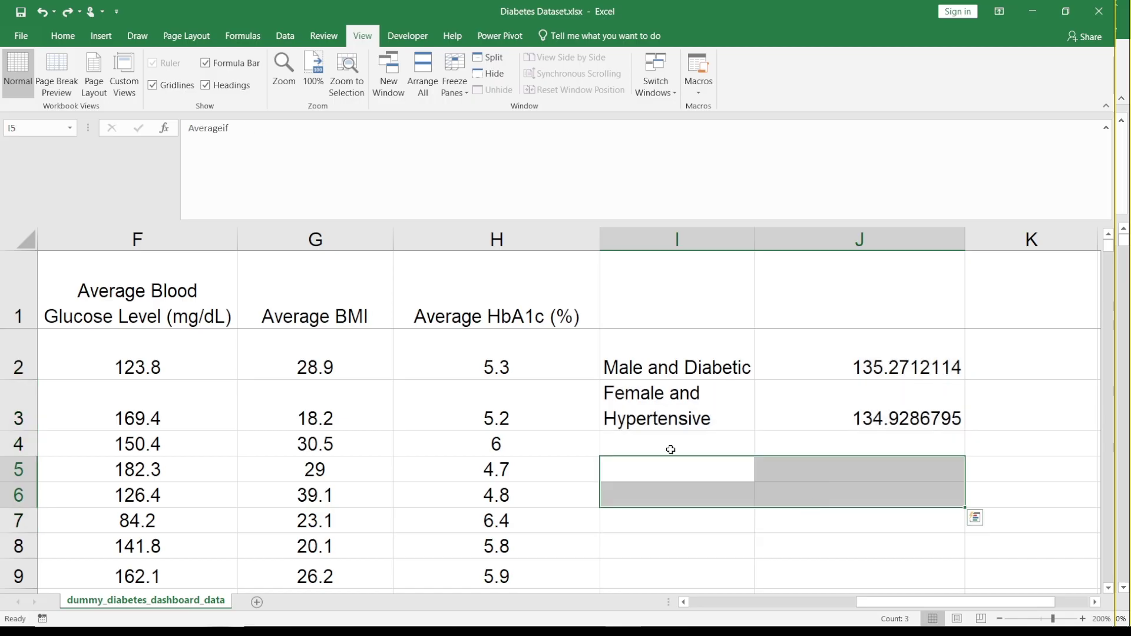
{"action": "left_click", "coordinate": [647, 472]}
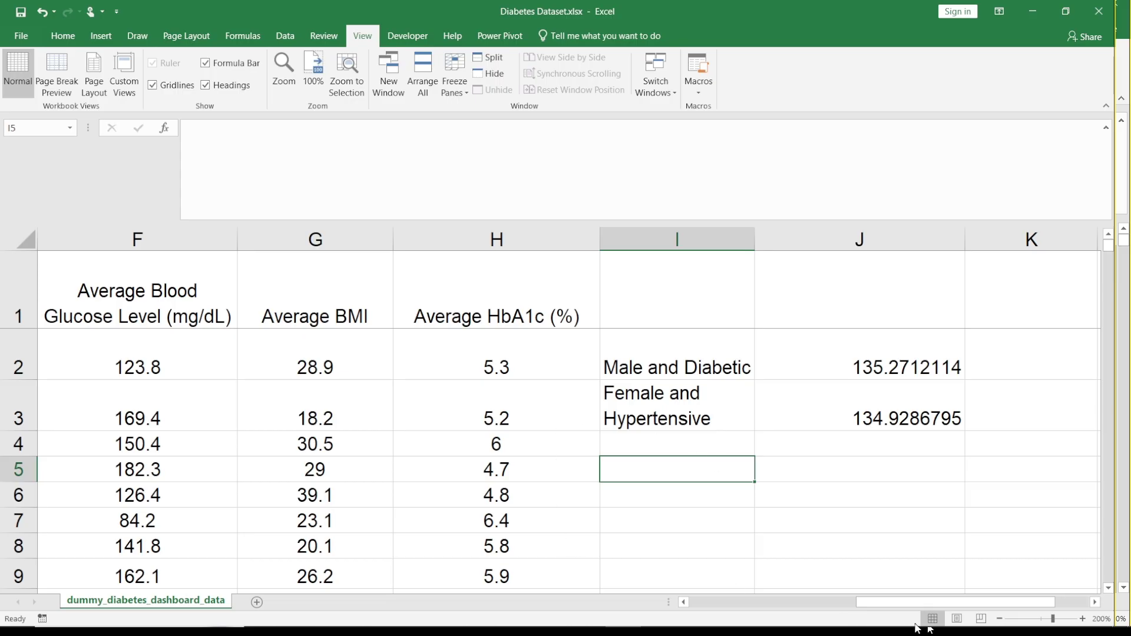
Step: Calculate the minimum patient age in I5 with MIN over the entire Age column B
{"action": "left_click_drag", "start_coordinate": [944, 604], "coordinate": [904, 604]}
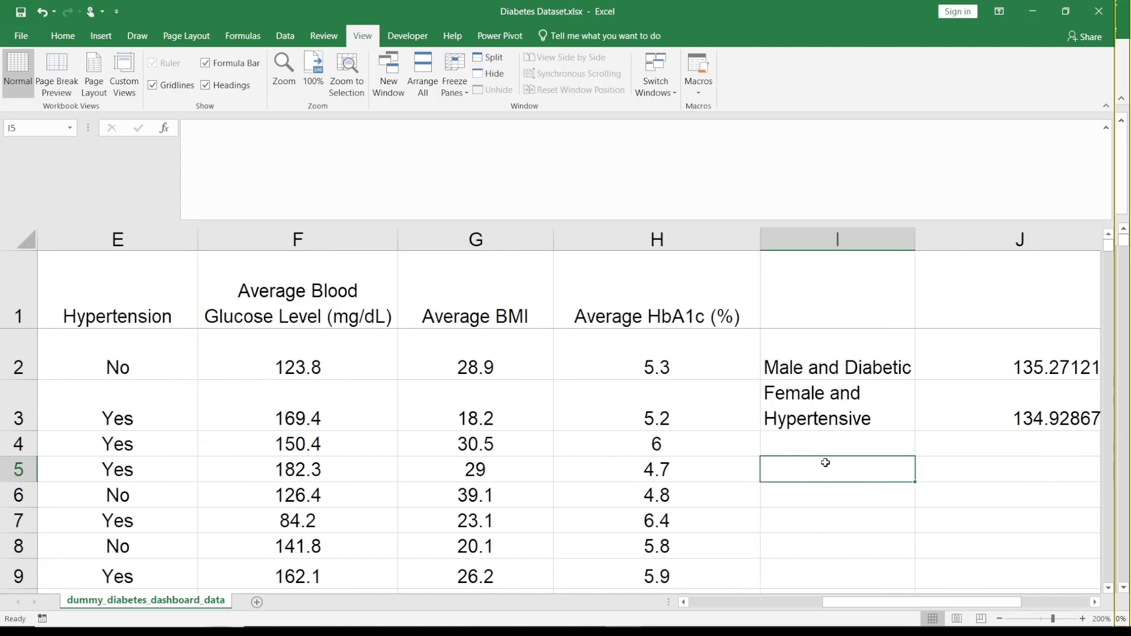
{"action": "type", "text": "=min"}
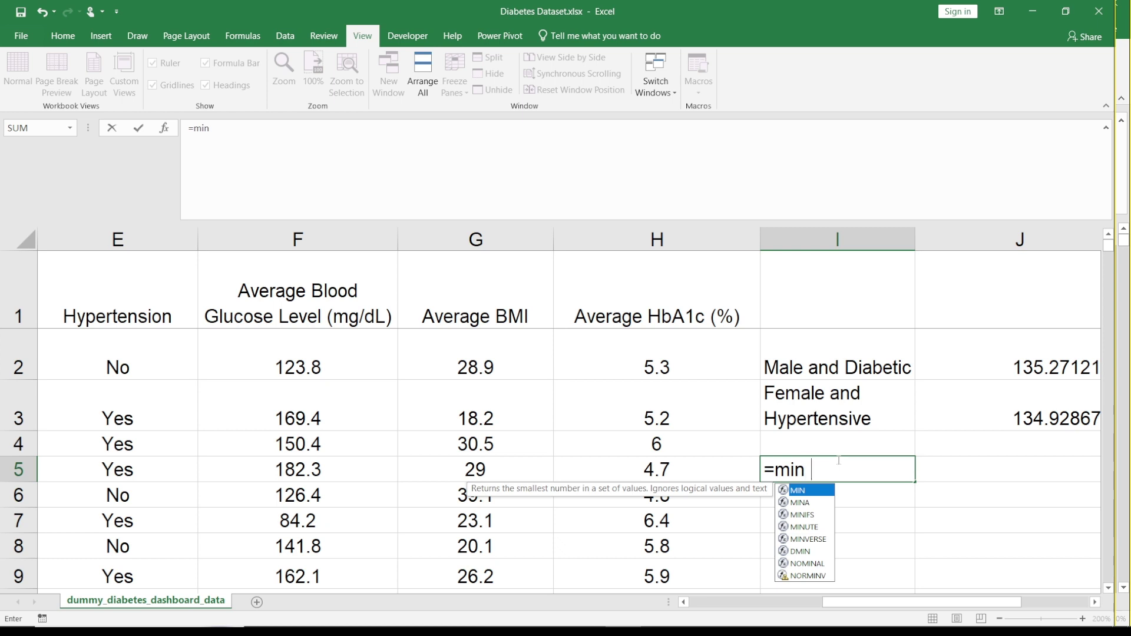
{"action": "type", "text": "("}
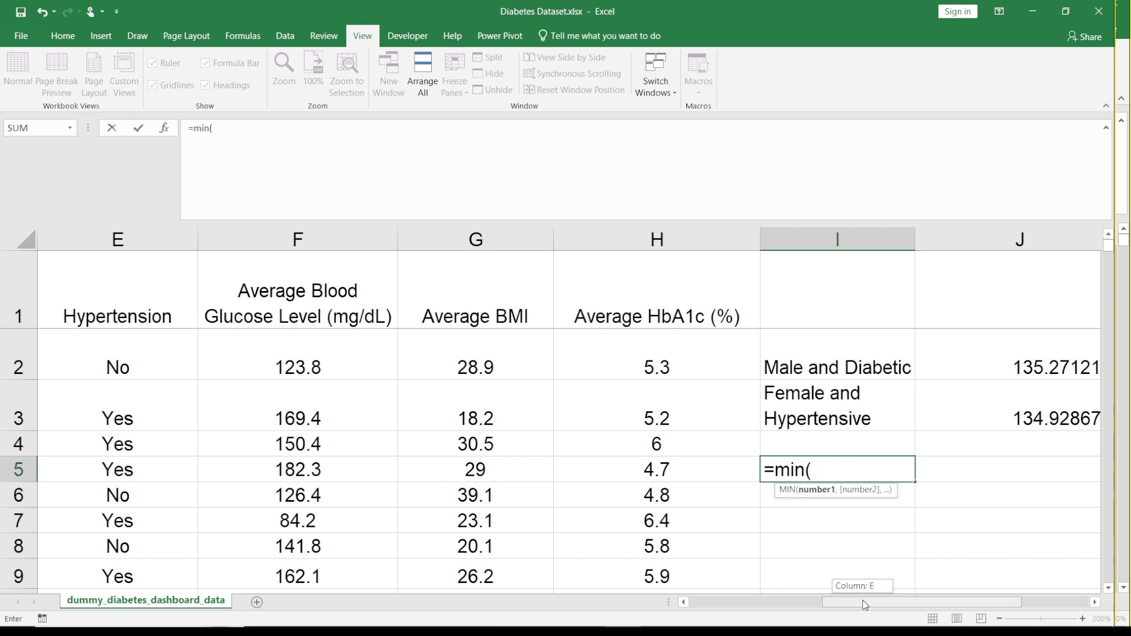
{"action": "left_click_drag", "start_coordinate": [863, 600], "coordinate": [690, 596]}
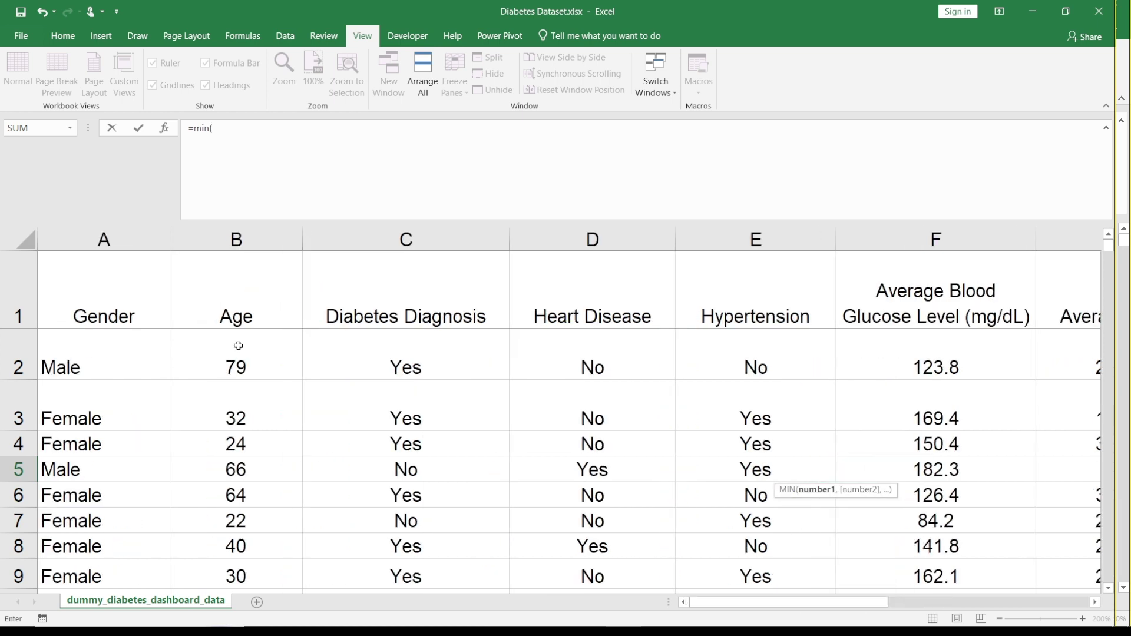
{"action": "left_click", "coordinate": [234, 241]}
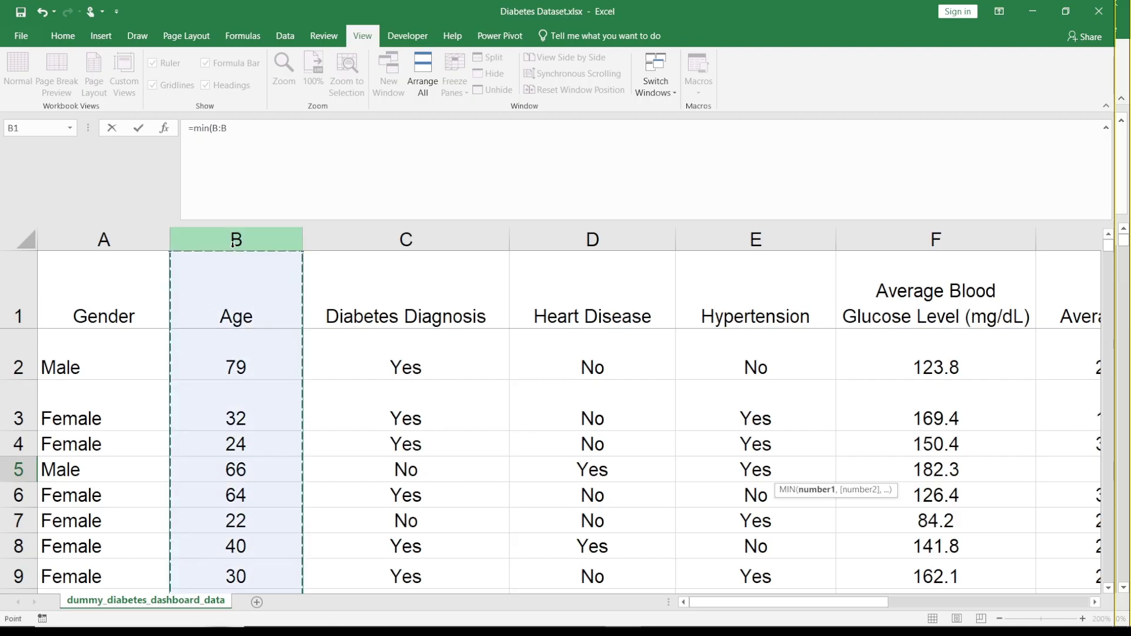
{"action": "type", "text": ")"}
{"action": "key", "text": "Return"}
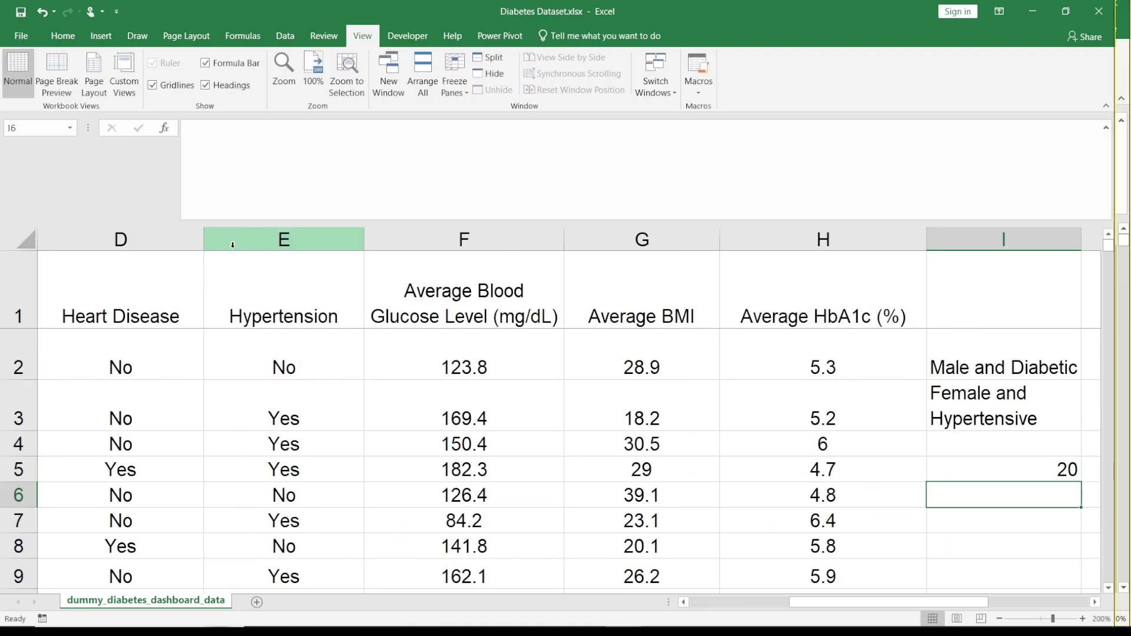
Step: Calculate the maximum patient age in I6 with MAX over the entire Age column B
{"action": "key", "text": "Up"}
{"action": "key", "text": "Down"}
{"action": "type", "text": "=max"}
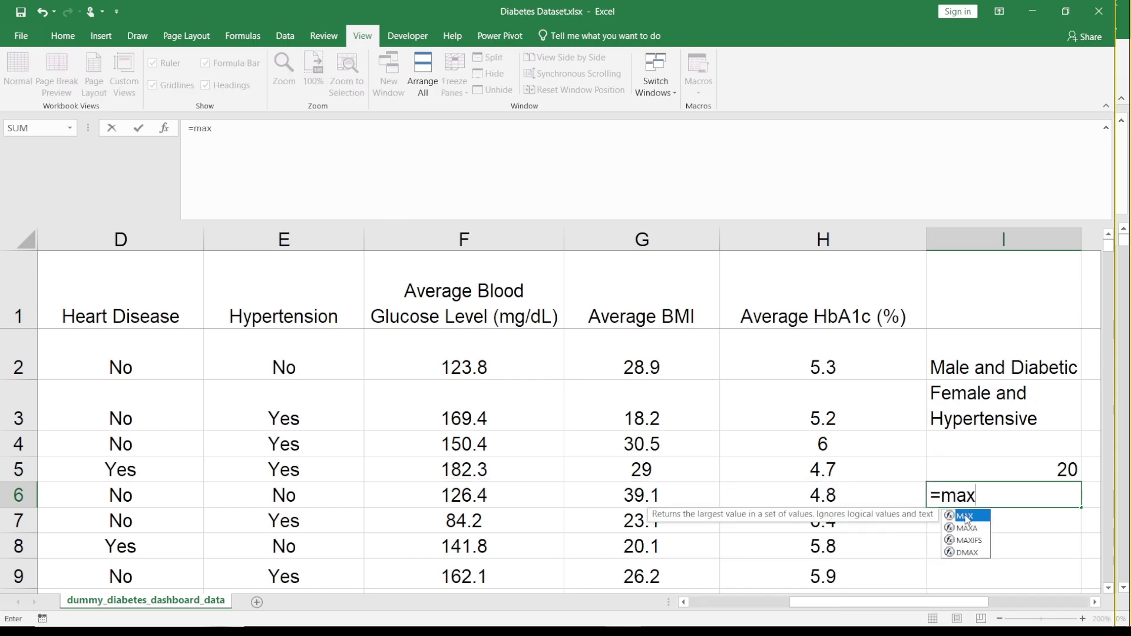
{"action": "double_click", "coordinate": [967, 516]}
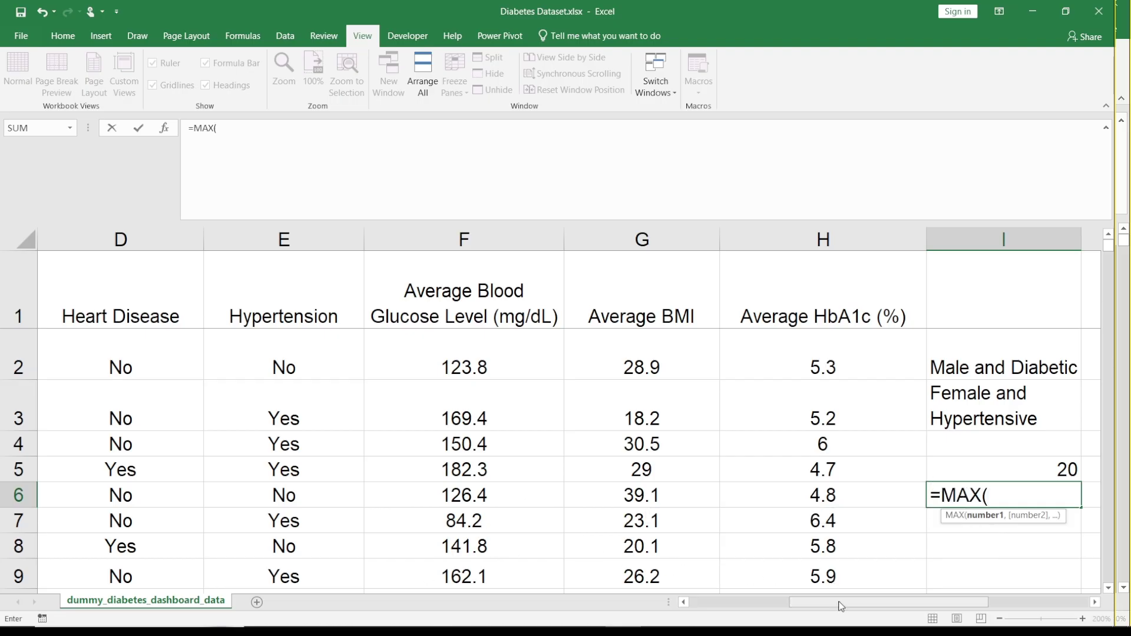
{"action": "left_click_drag", "start_coordinate": [841, 607], "coordinate": [740, 607]}
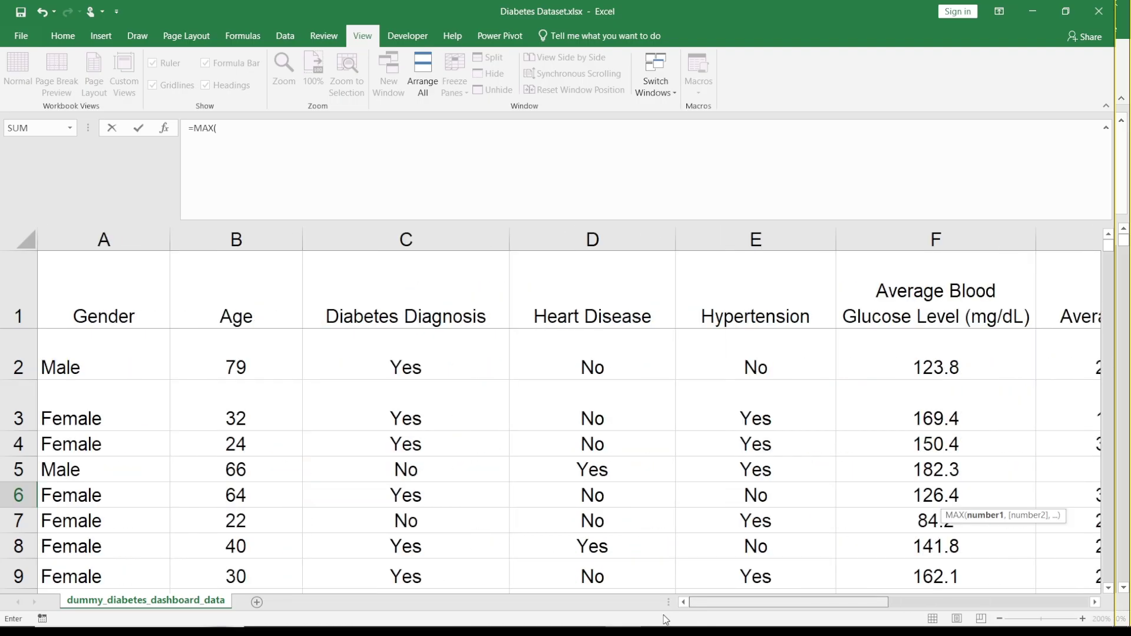
{"action": "left_click", "coordinate": [230, 240]}
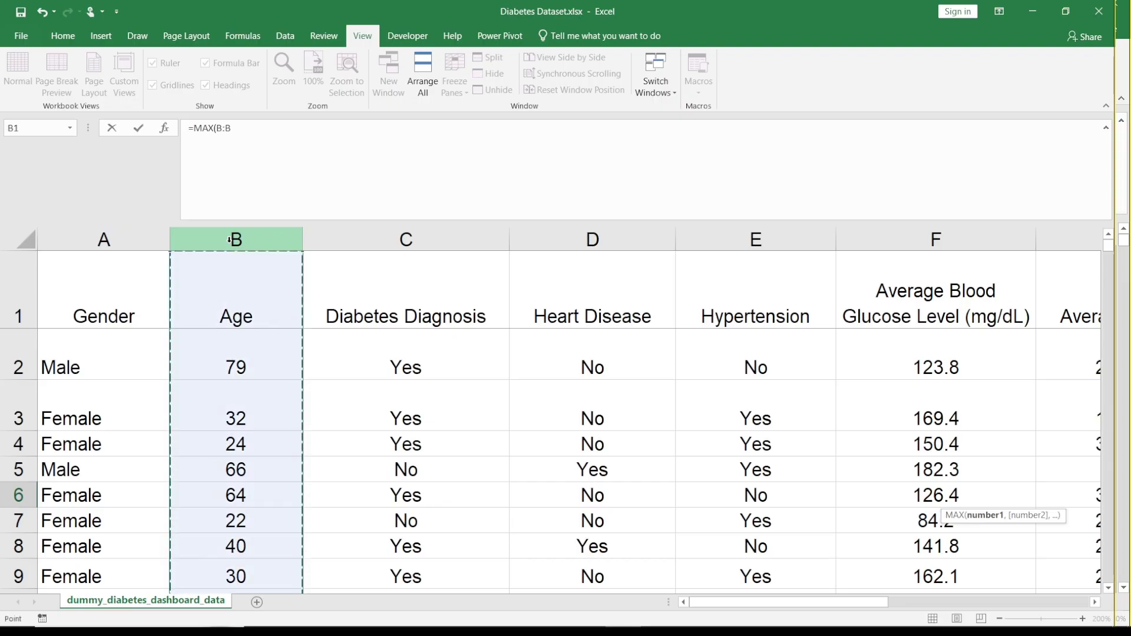
{"action": "key", "text": "Return"}
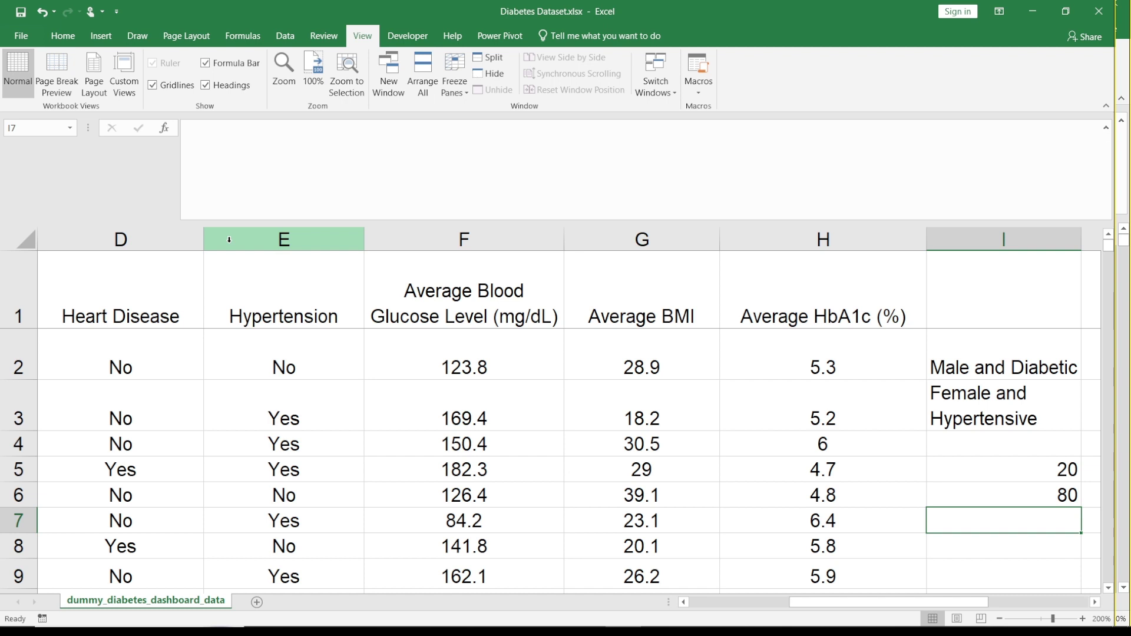
Step: Start a formula in I7 with the MINIFS function instead of plain MIN
{"action": "type", "text": "="}
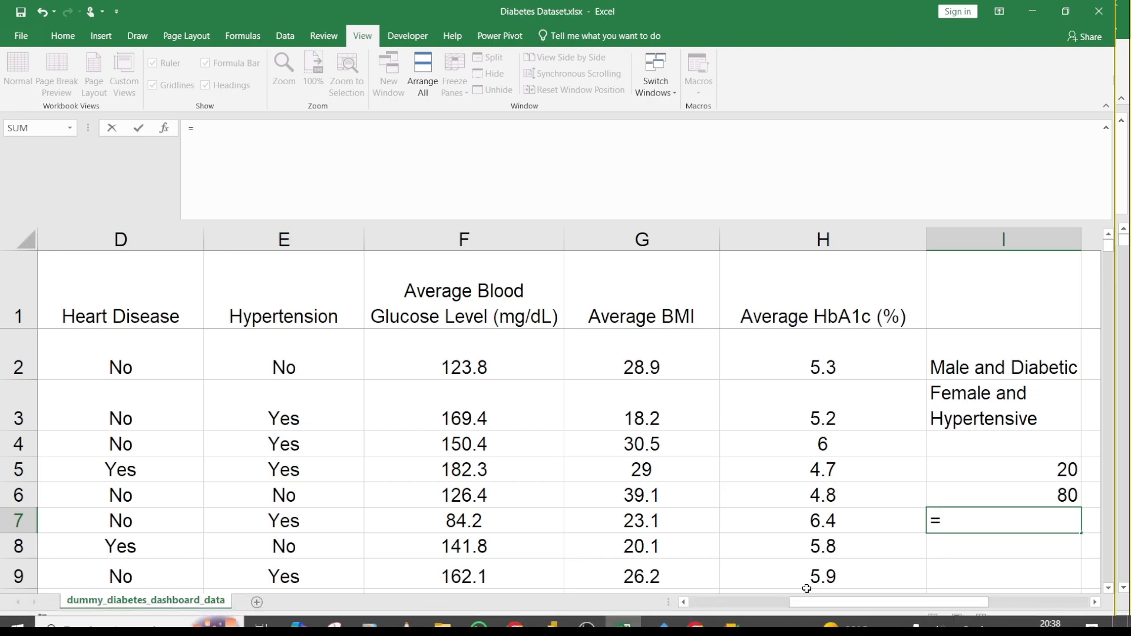
{"action": "left_click_drag", "start_coordinate": [827, 602], "coordinate": [877, 607]}
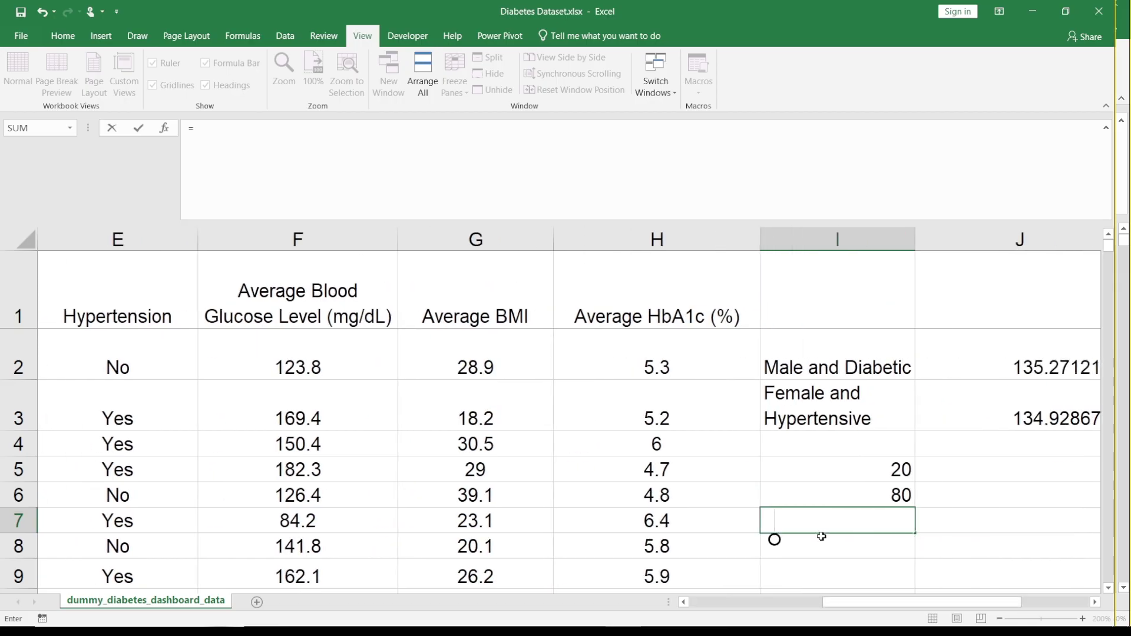
{"action": "left_click", "coordinate": [806, 524]}
{"action": "type", "text": "mi"}
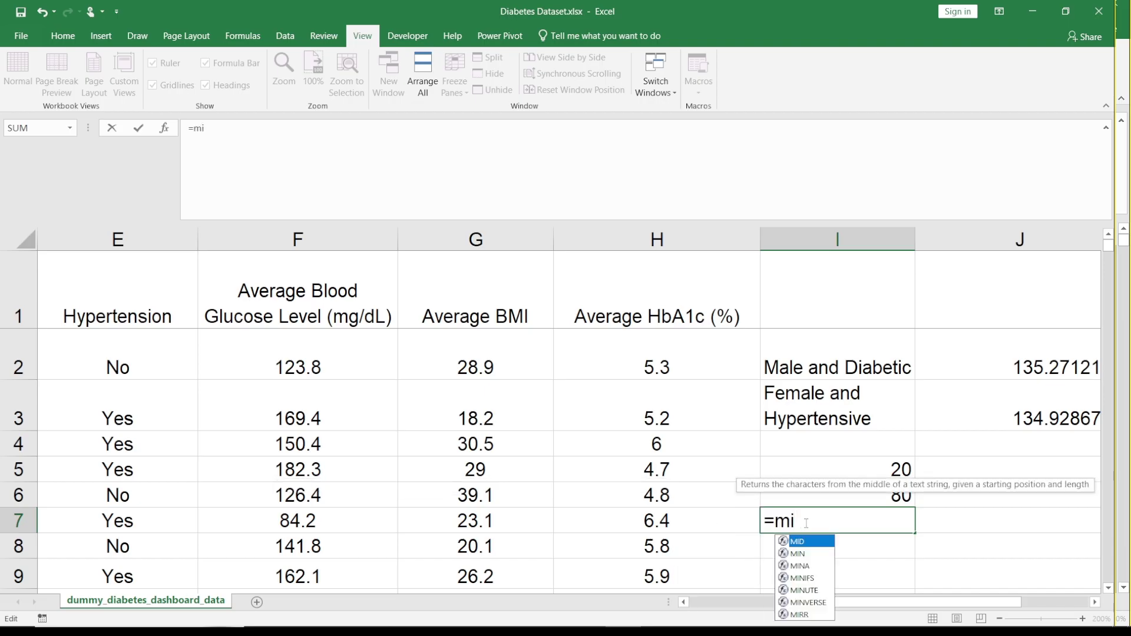
{"action": "type", "text": "n"}
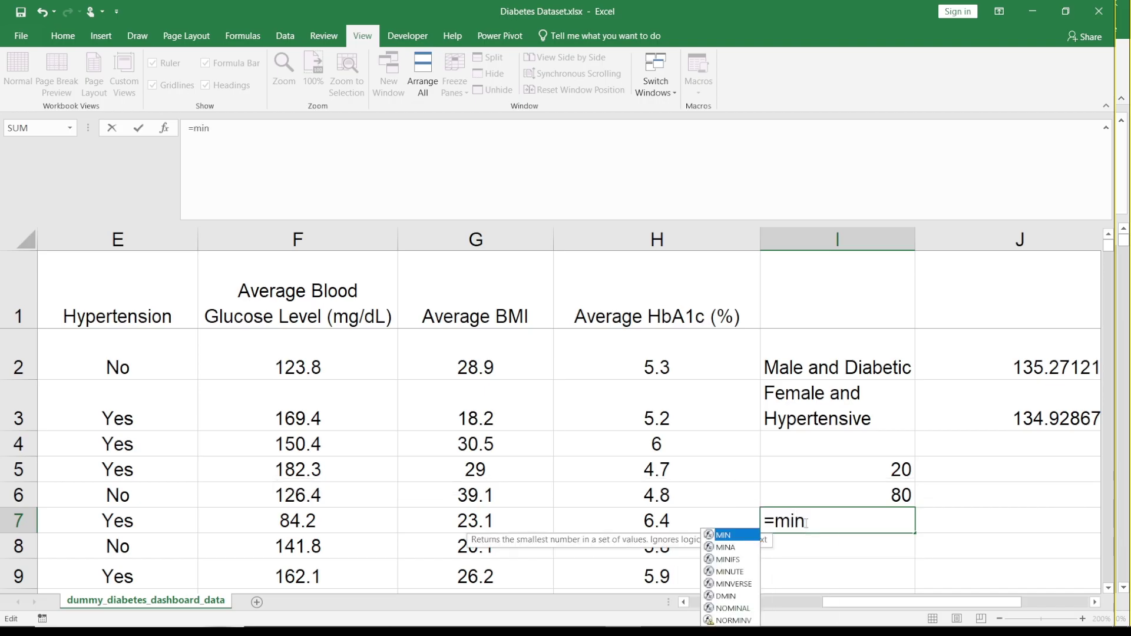
{"action": "type", "text": "("}
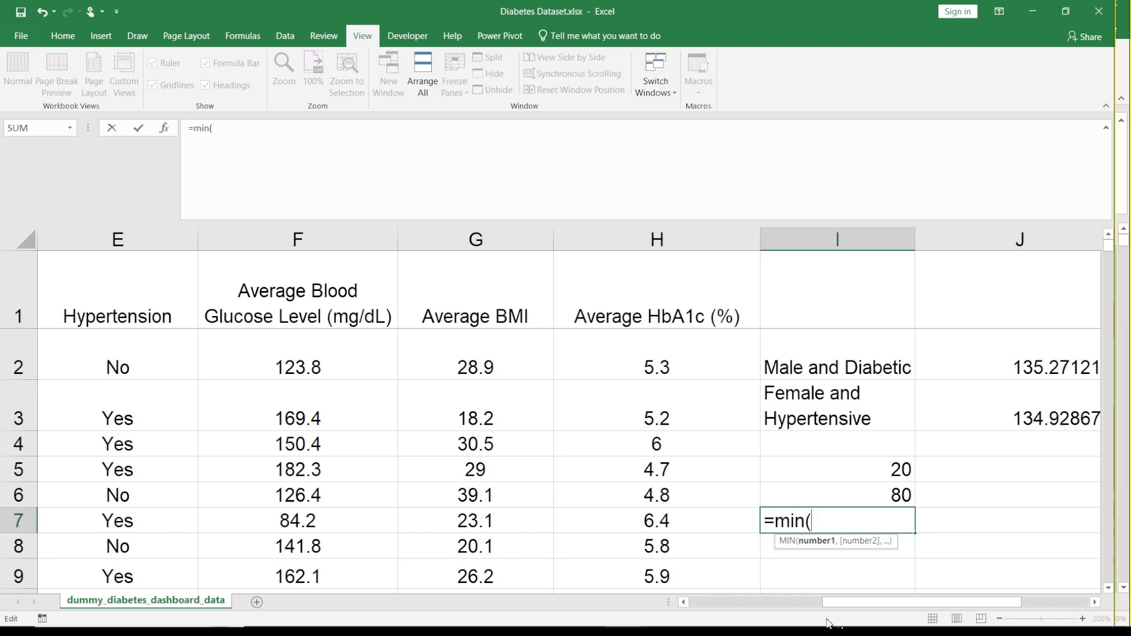
{"action": "left_click_drag", "start_coordinate": [844, 614], "coordinate": [811, 602]}
{"action": "key", "text": "BackSpace"}
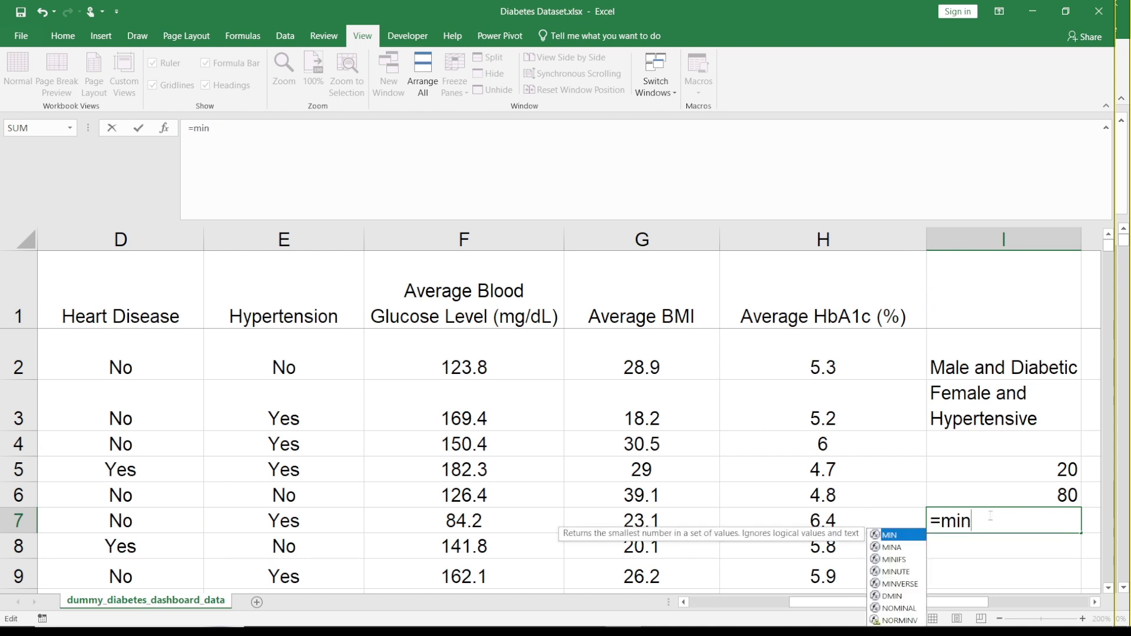
{"action": "double_click", "coordinate": [892, 560]}
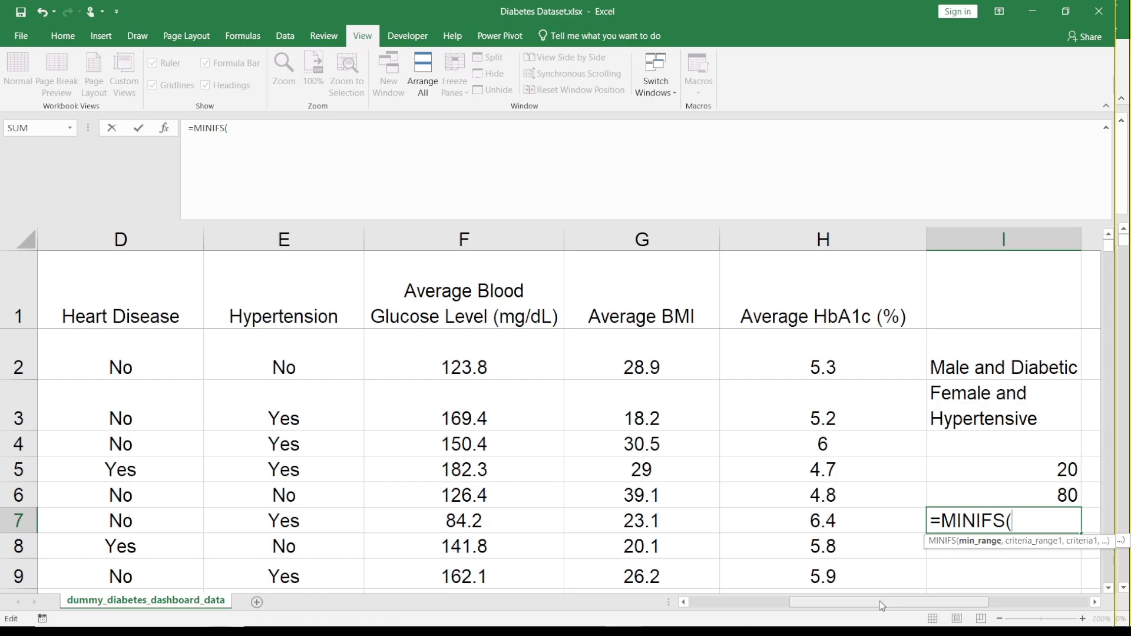
Step: Complete the MINIFS formula with Age column B as the minimum range and Heart Disease column D matching "Yes"
{"action": "left_click_drag", "start_coordinate": [882, 606], "coordinate": [724, 596]}
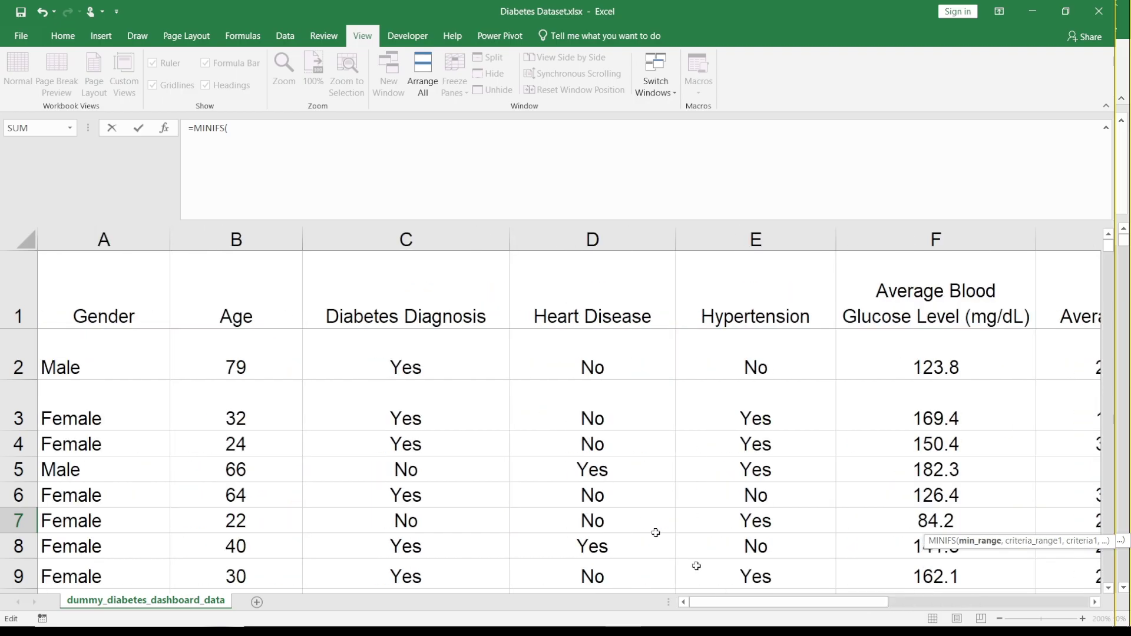
{"action": "left_click", "coordinate": [230, 241]}
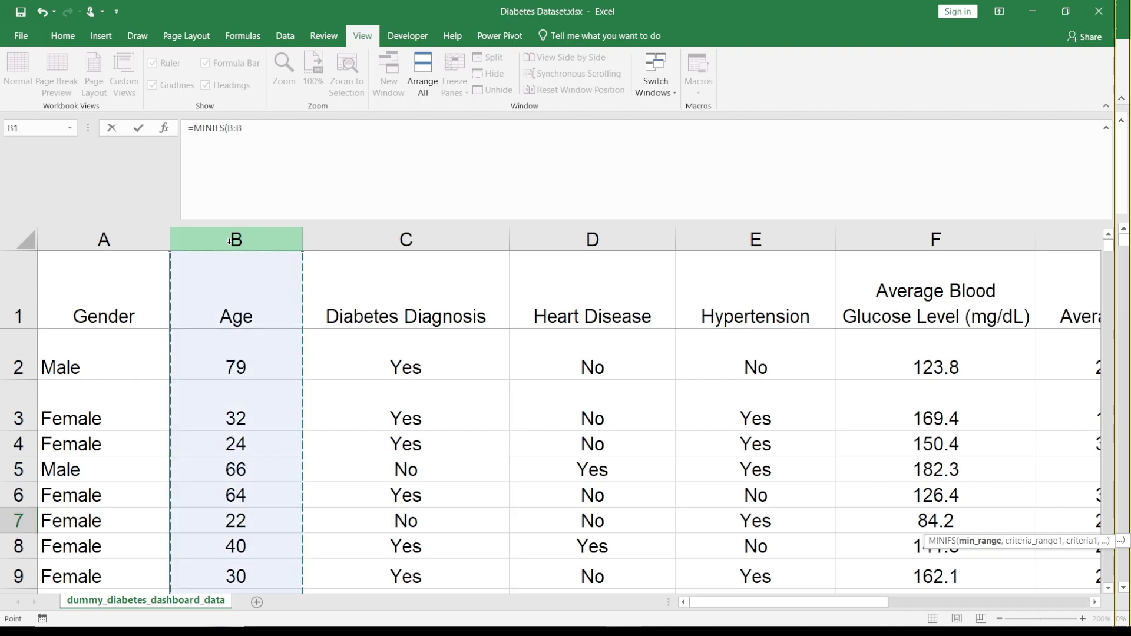
{"action": "type", "text": ","}
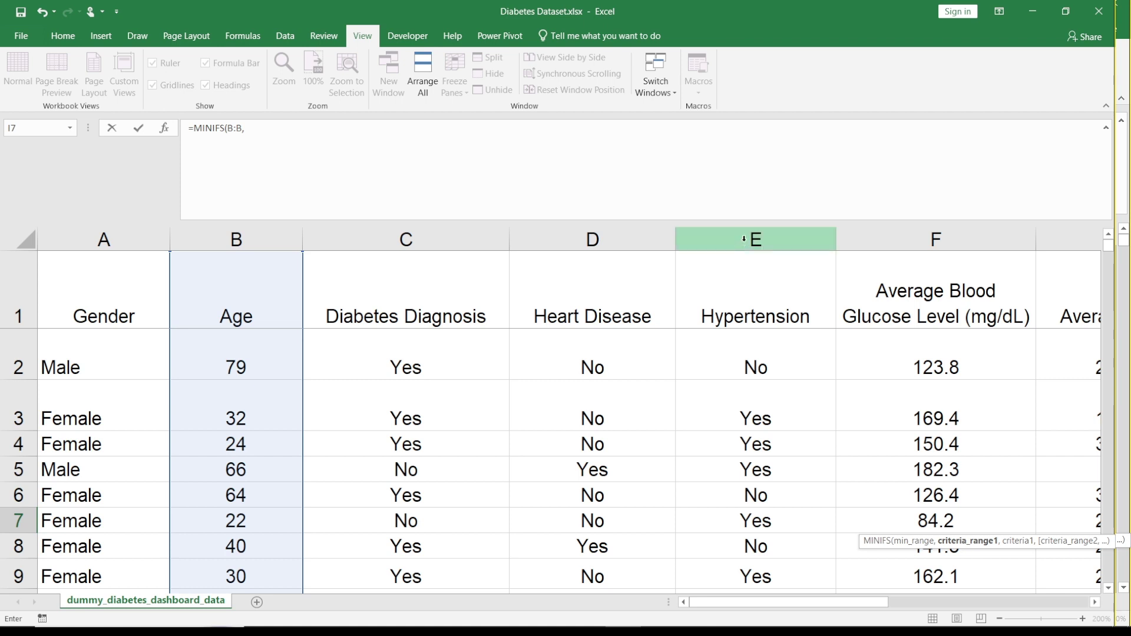
{"action": "left_click", "coordinate": [598, 241]}
{"action": "type", "text": ",\"Yes"}
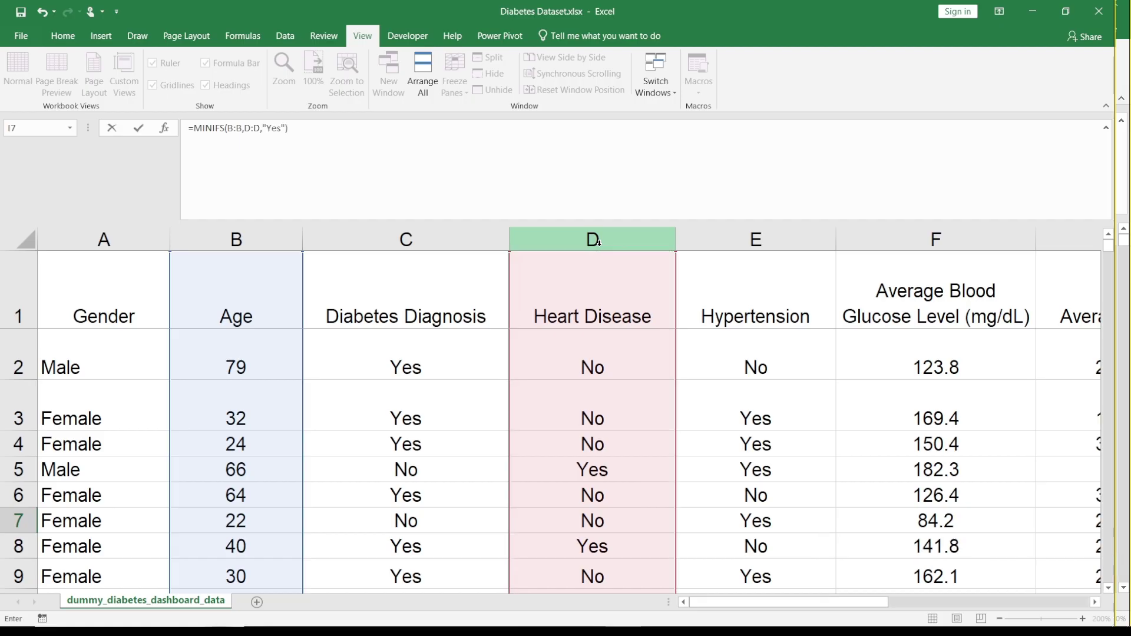
{"action": "key", "text": "Return"}
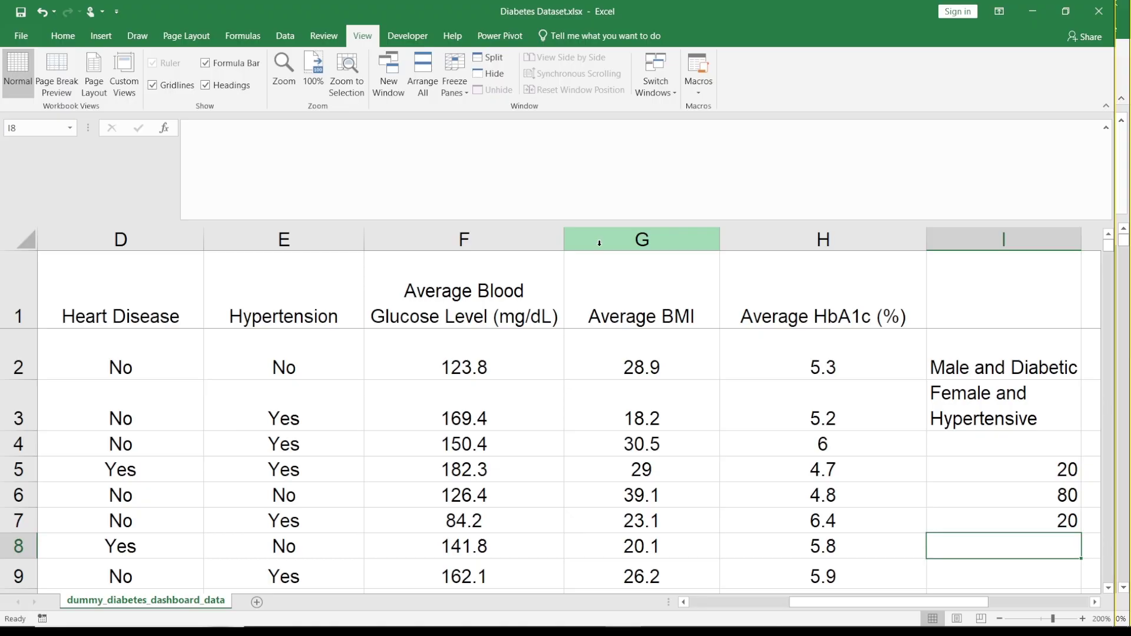
{"action": "key", "text": "Up"}
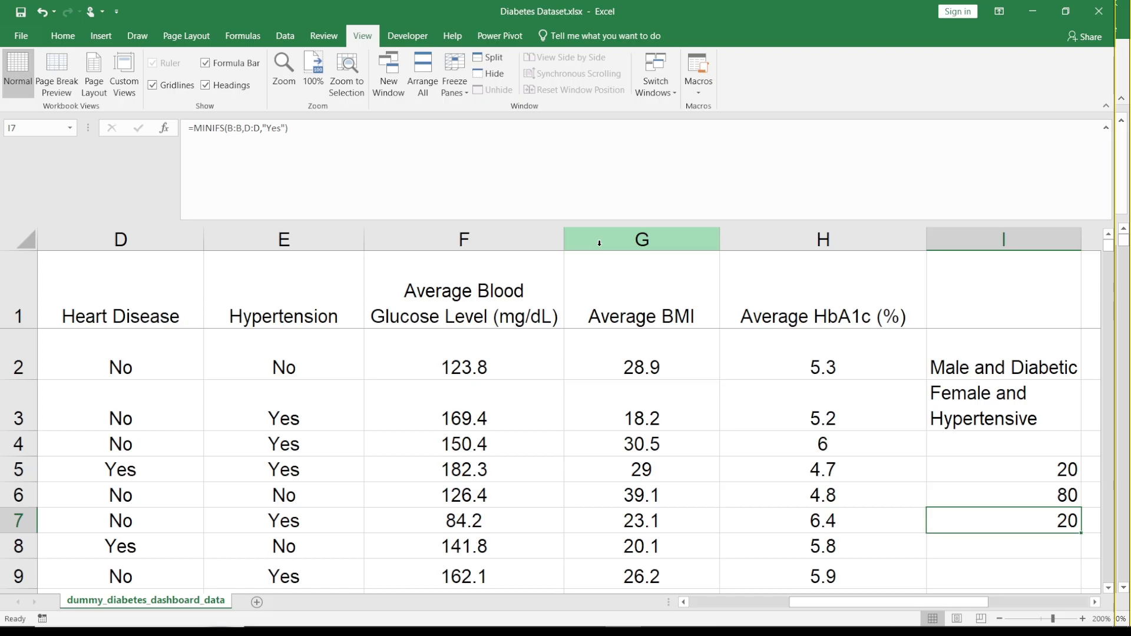
Step: Calculate the maximum age of hypertensive patients in I8 with MAXIFS, using Age column B and Hypertension column E matching "Yes"
{"action": "key", "text": "Down"}
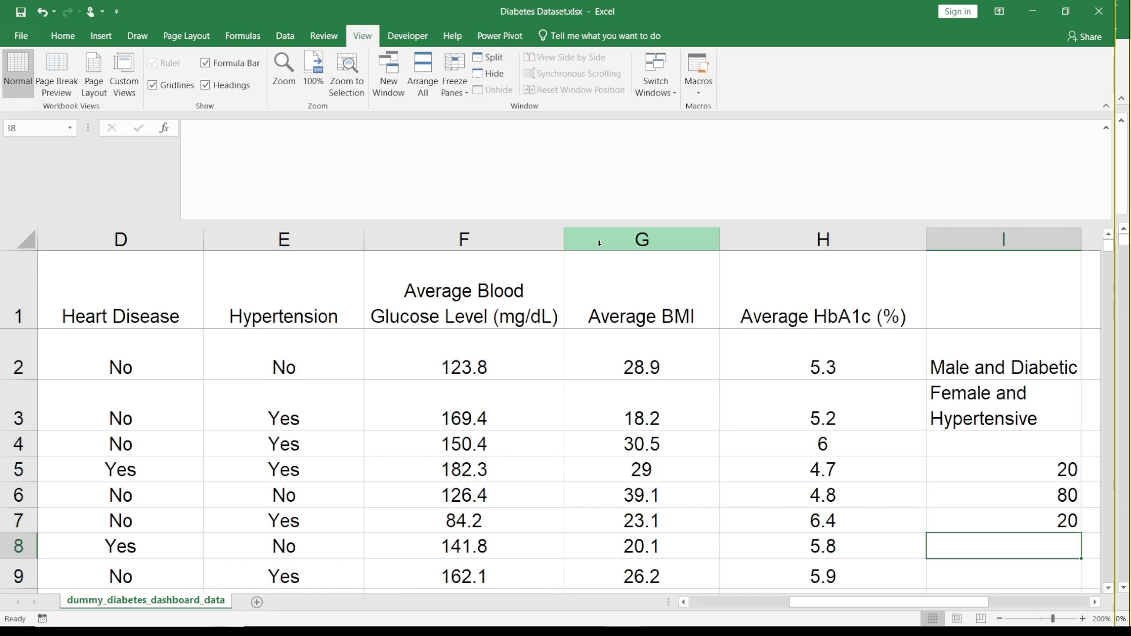
{"action": "type", "text": "=m"}
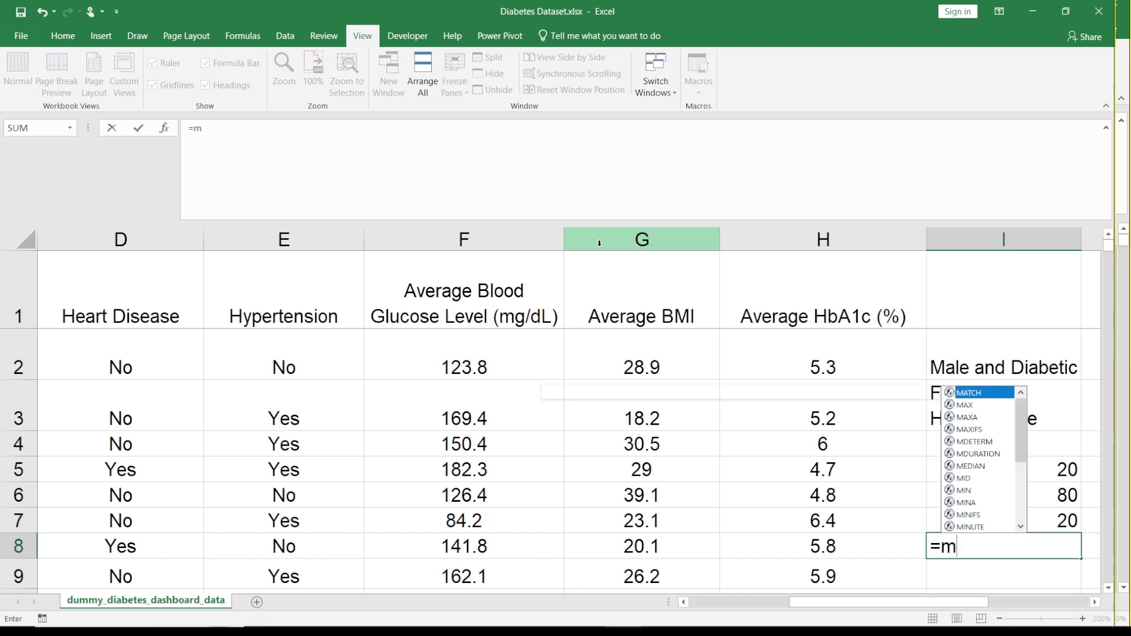
{"action": "type", "text": "ax"}
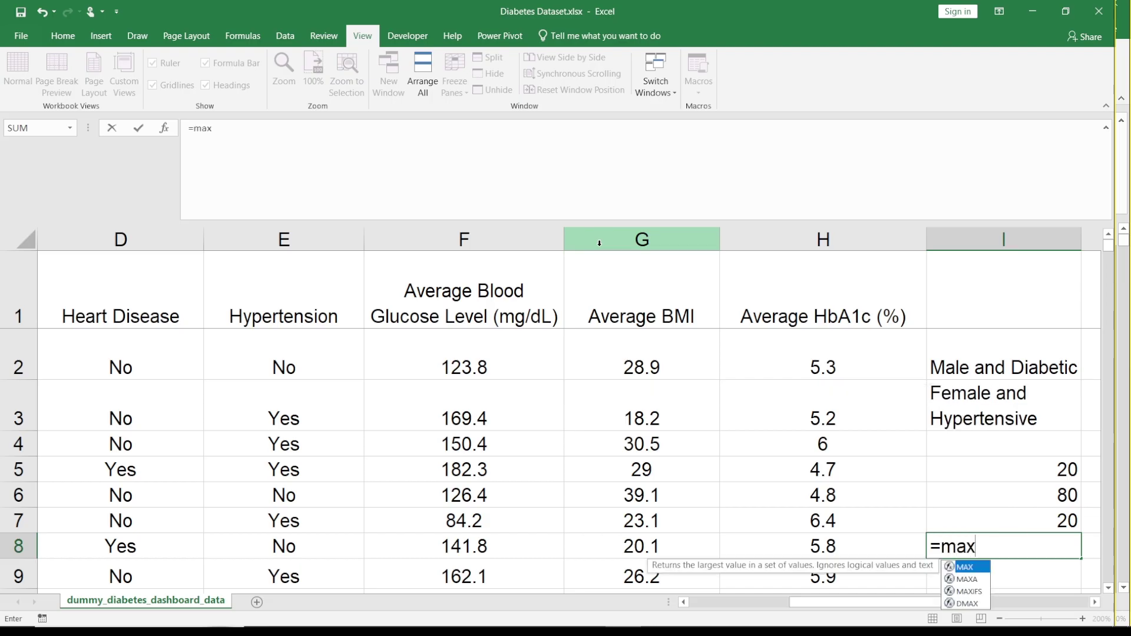
{"action": "double_click", "coordinate": [956, 591]}
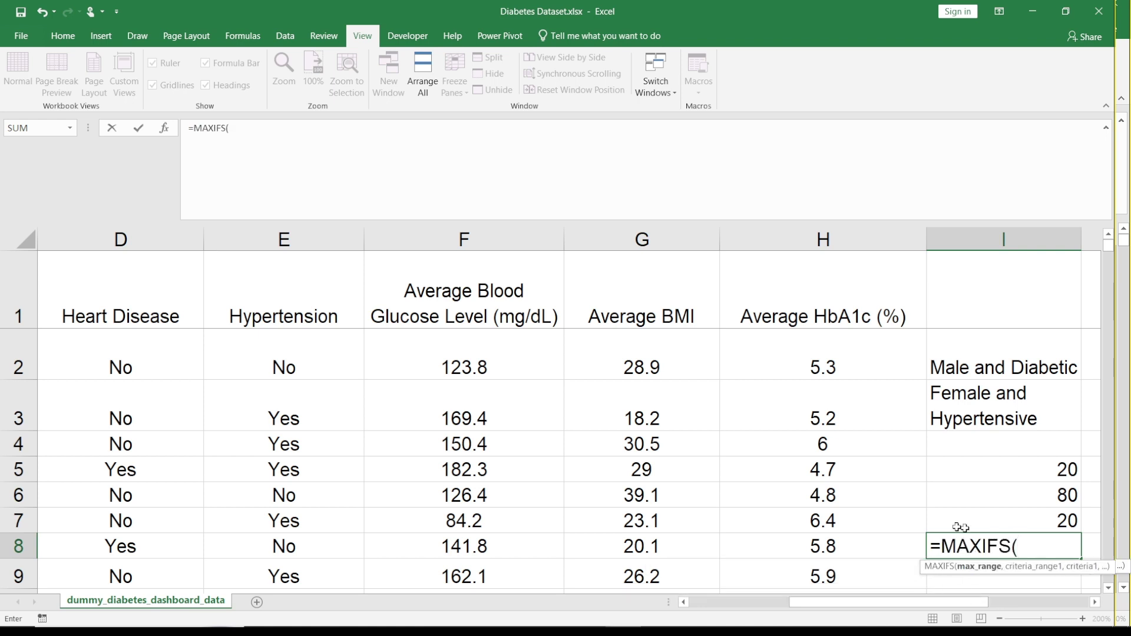
{"action": "left_click_drag", "start_coordinate": [799, 602], "coordinate": [574, 596]}
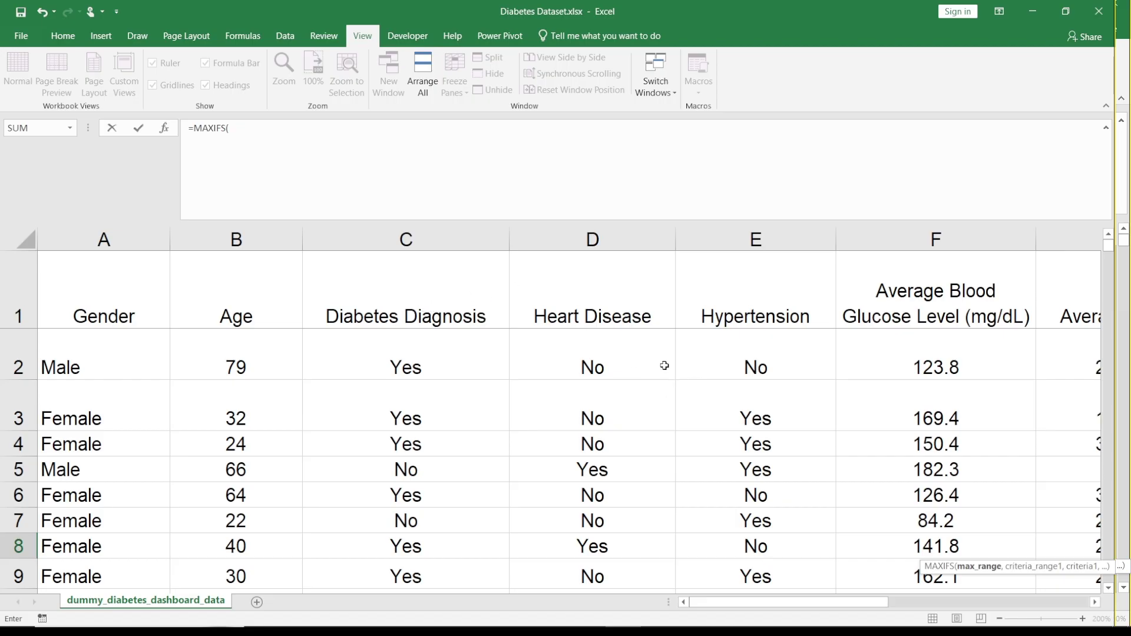
{"action": "left_click", "coordinate": [232, 239]}
{"action": "type", "text": ","}
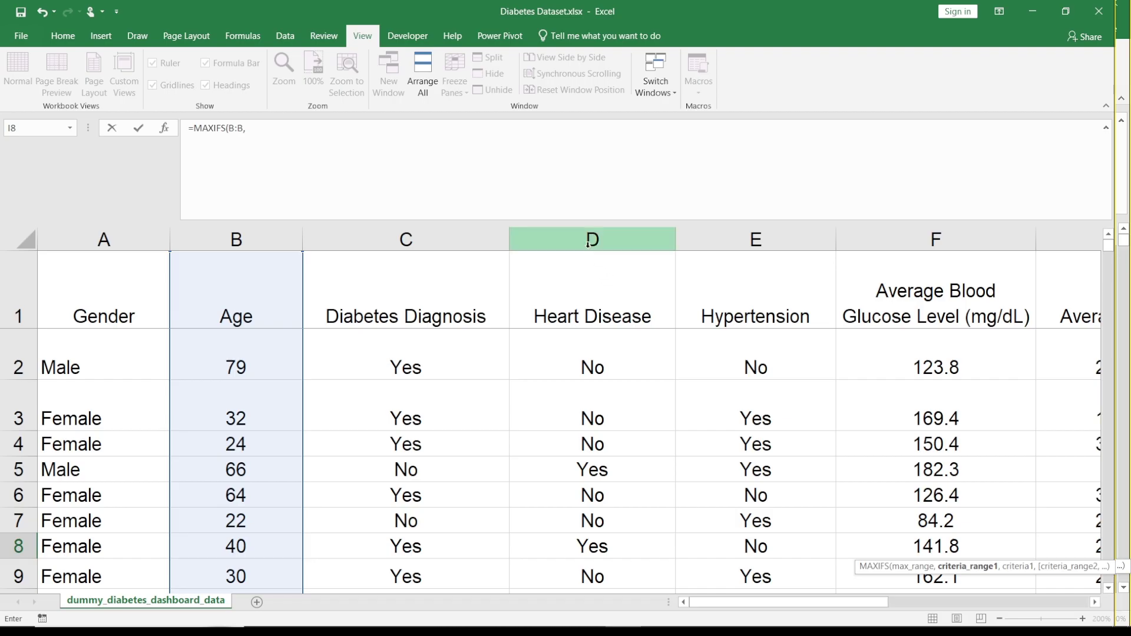
{"action": "left_click", "coordinate": [724, 235]}
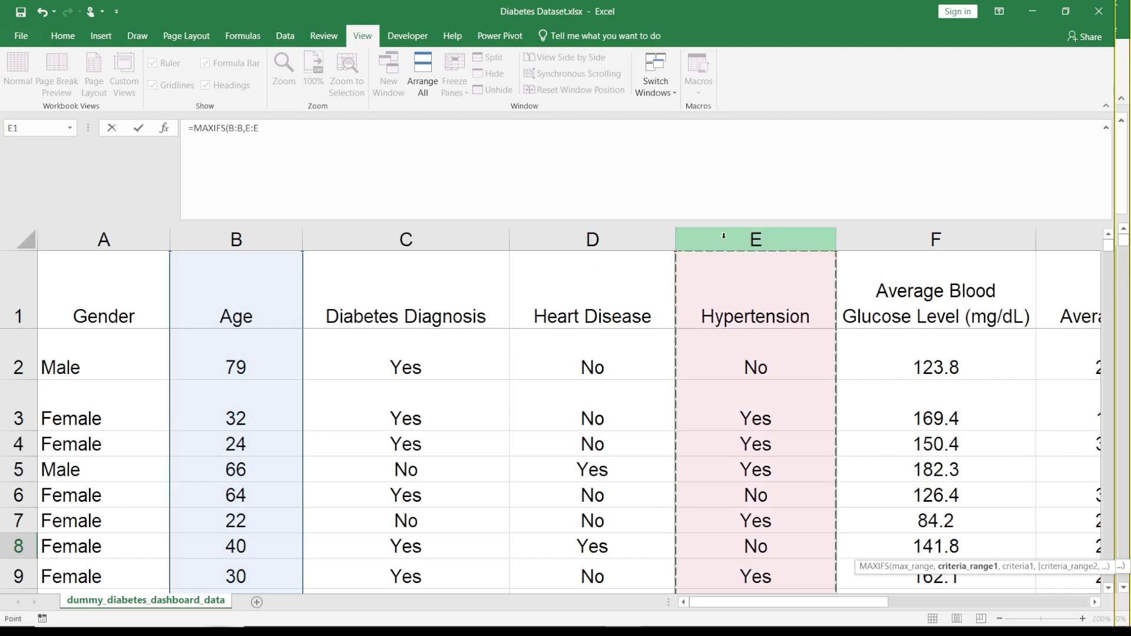
{"action": "type", "text": ",\""}
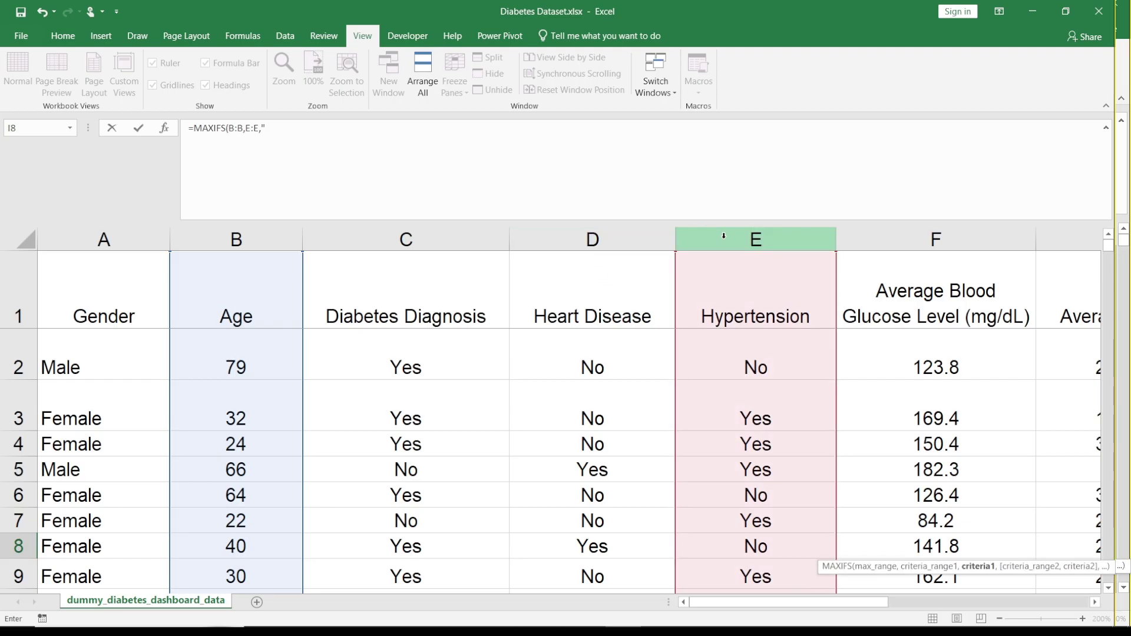
{"action": "type", "text": "Yes\")"}
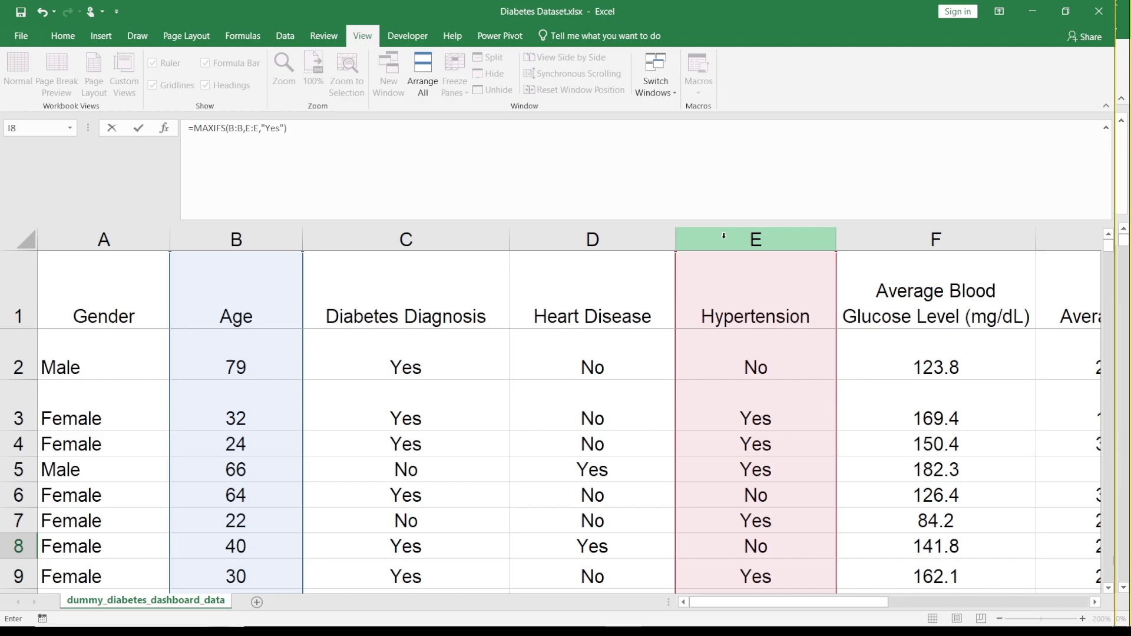
{"action": "key", "text": "Return"}
{"action": "key", "text": "Up"}
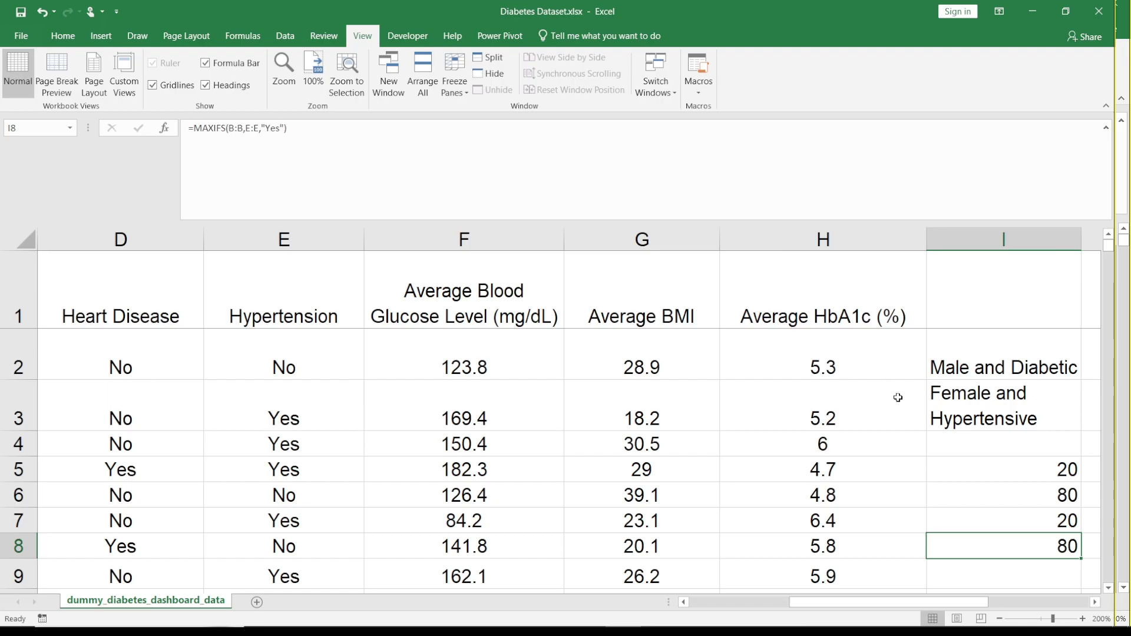
Step: Review the MINIFS and MAXIFS results in I7 and I8 and go back to the Age column at B3
{"action": "left_click", "coordinate": [1063, 520]}
{"action": "key", "text": "Down"}
{"action": "left_click_drag", "start_coordinate": [800, 602], "coordinate": [701, 604]}
{"action": "left_click", "coordinate": [273, 389]}
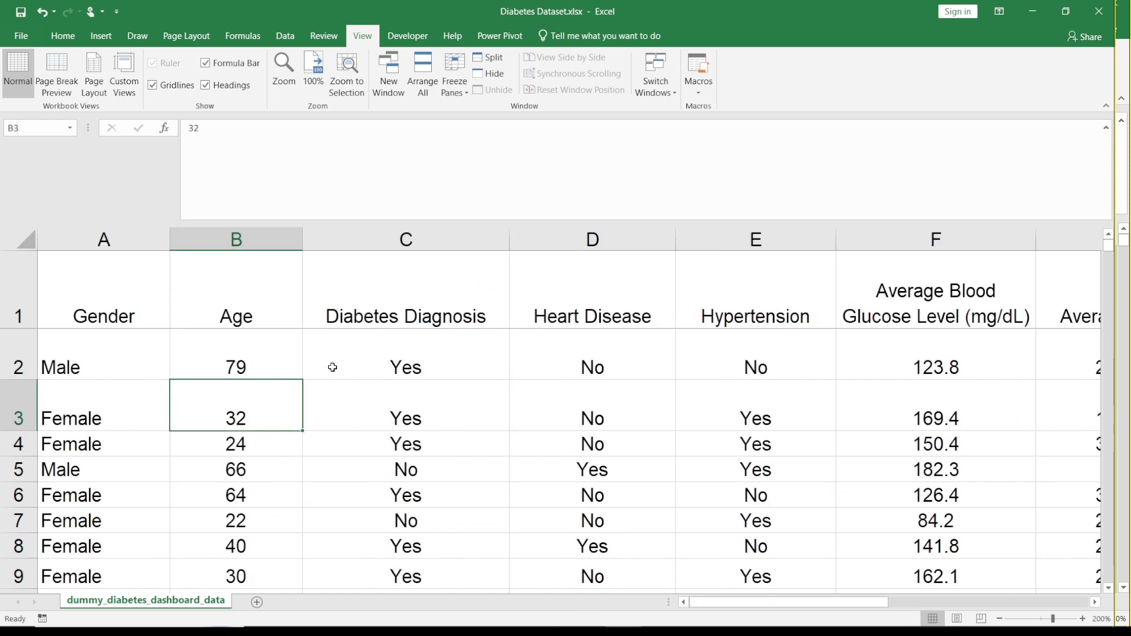
Step: Search the sheet for 80 and go through the successive matches to check the maximum age in the Age column
{"action": "key", "text": "ctrl+f"}
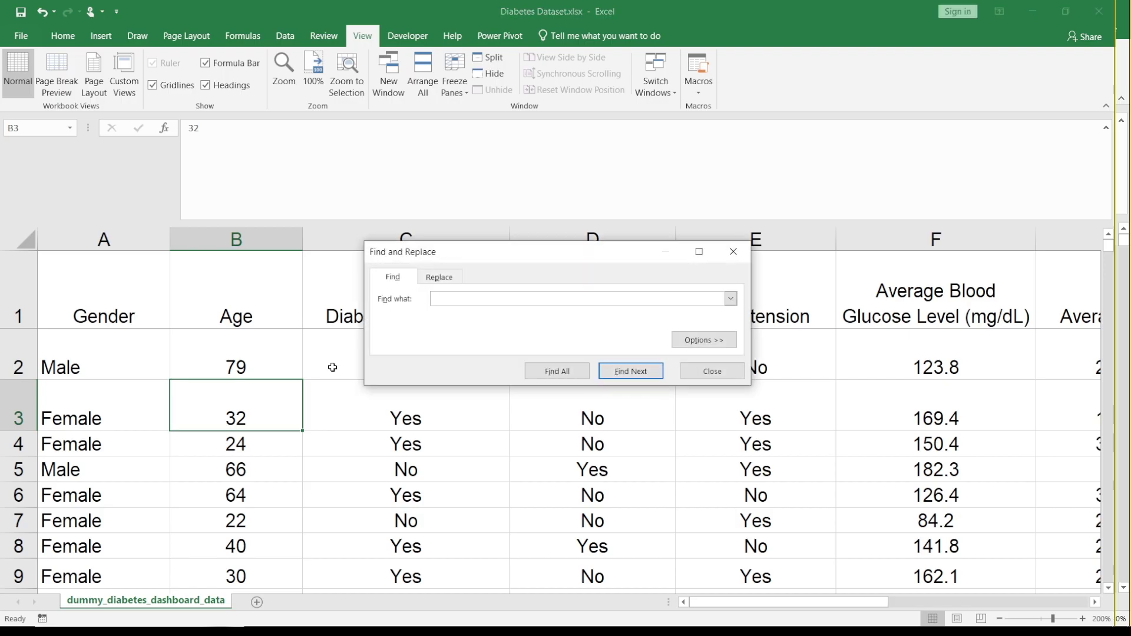
{"action": "type", "text": "80"}
{"action": "left_click", "coordinate": [623, 371]}
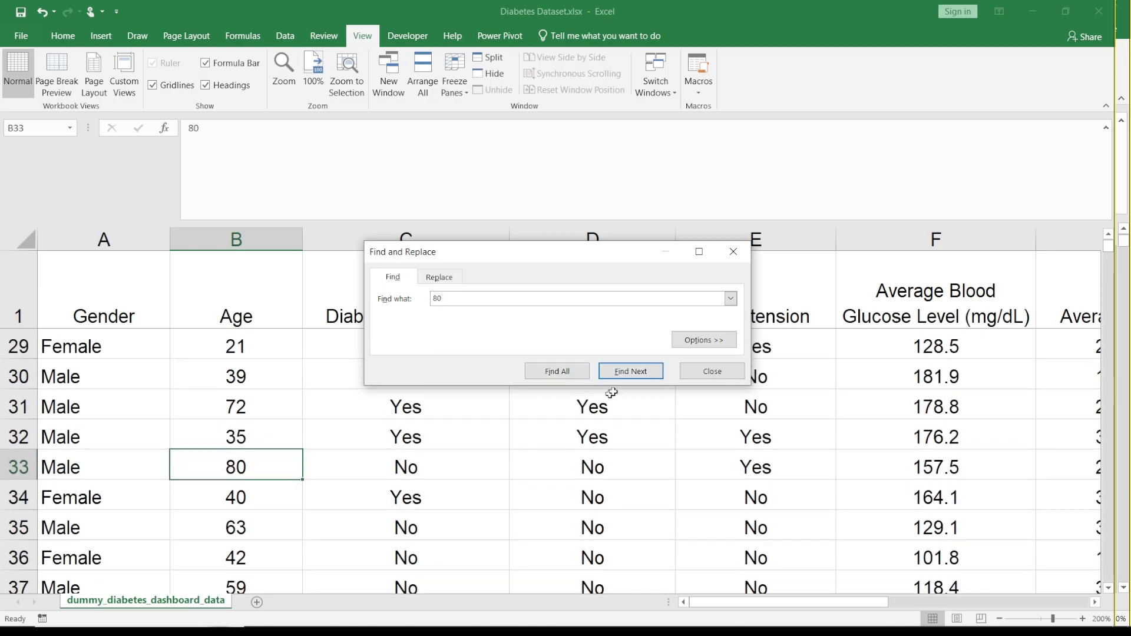
{"action": "left_click", "coordinate": [636, 371]}
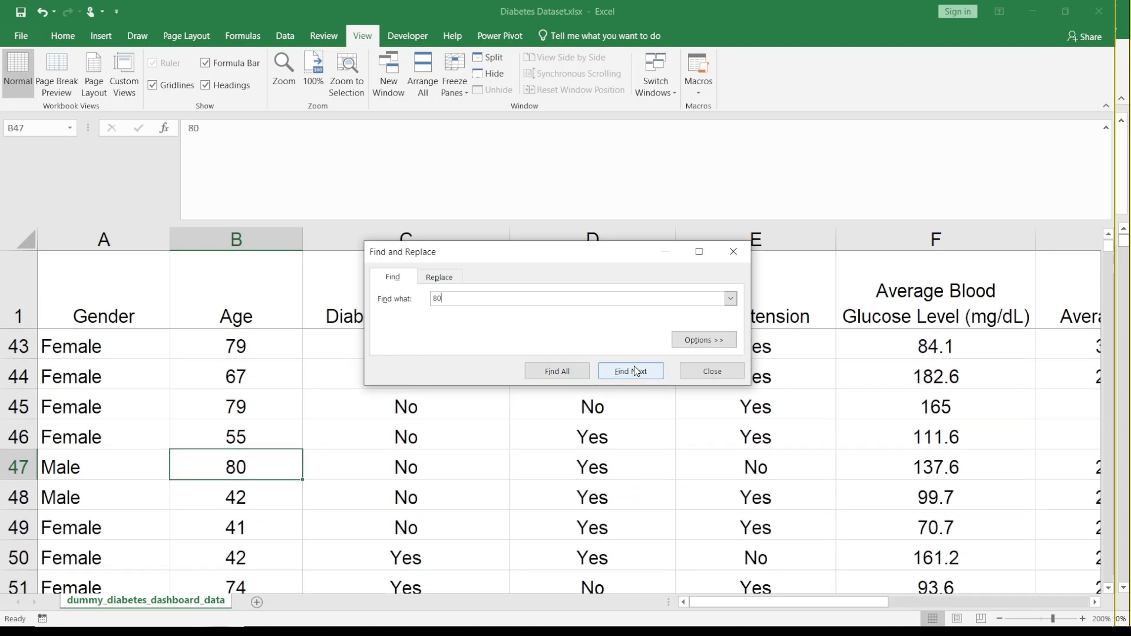
{"action": "left_click", "coordinate": [636, 372]}
{"action": "left_click", "coordinate": [635, 372]}
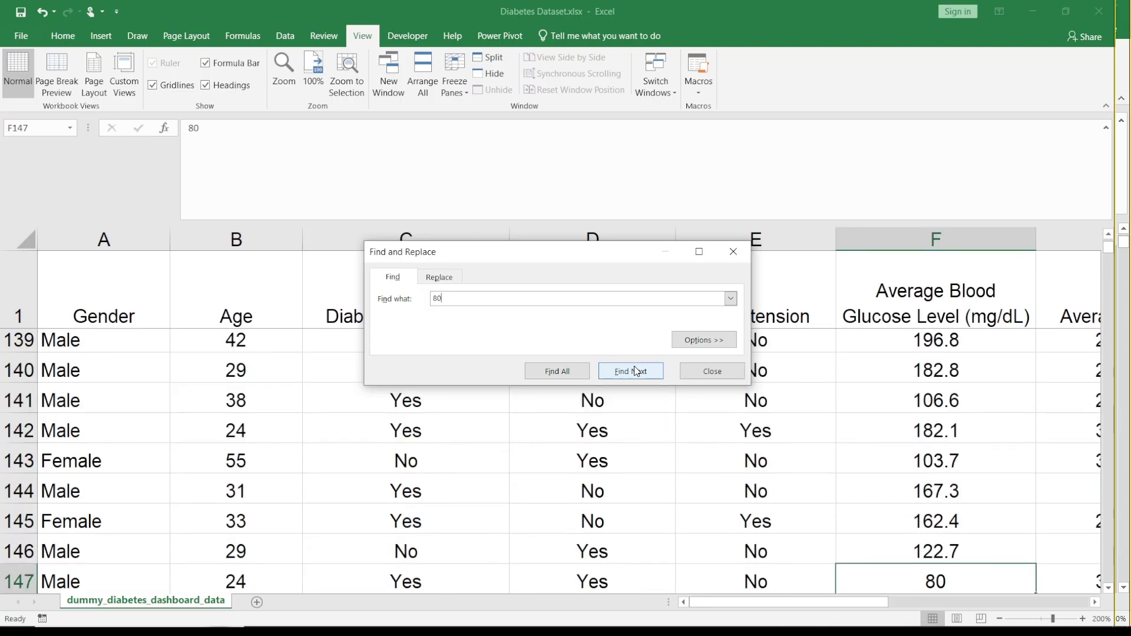
{"action": "left_click", "coordinate": [636, 371]}
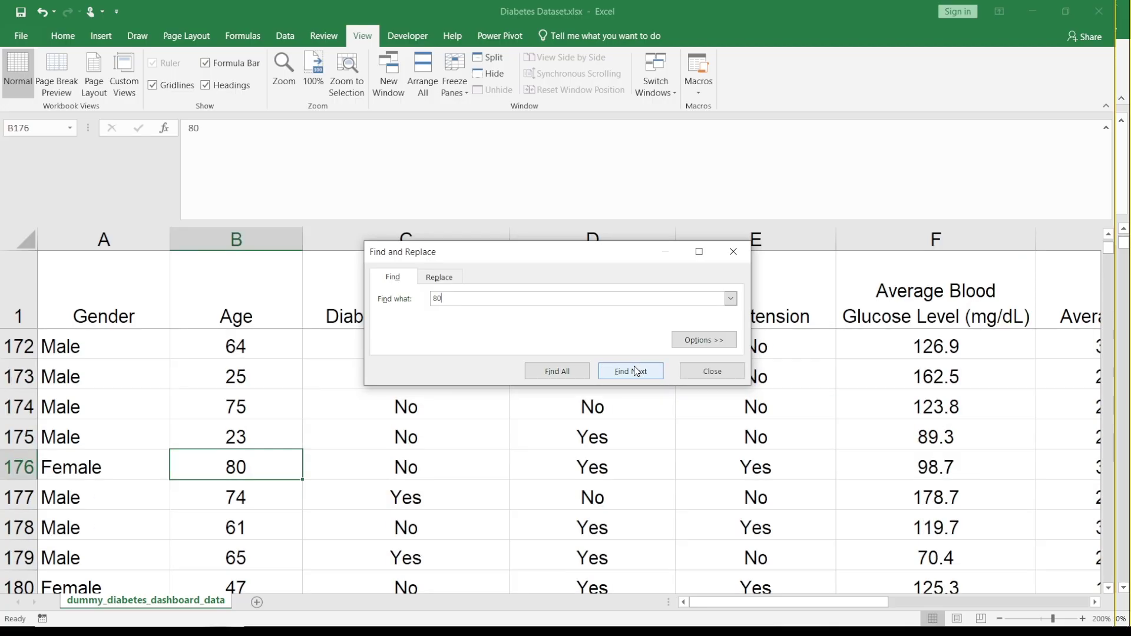
{"action": "left_click", "coordinate": [635, 372]}
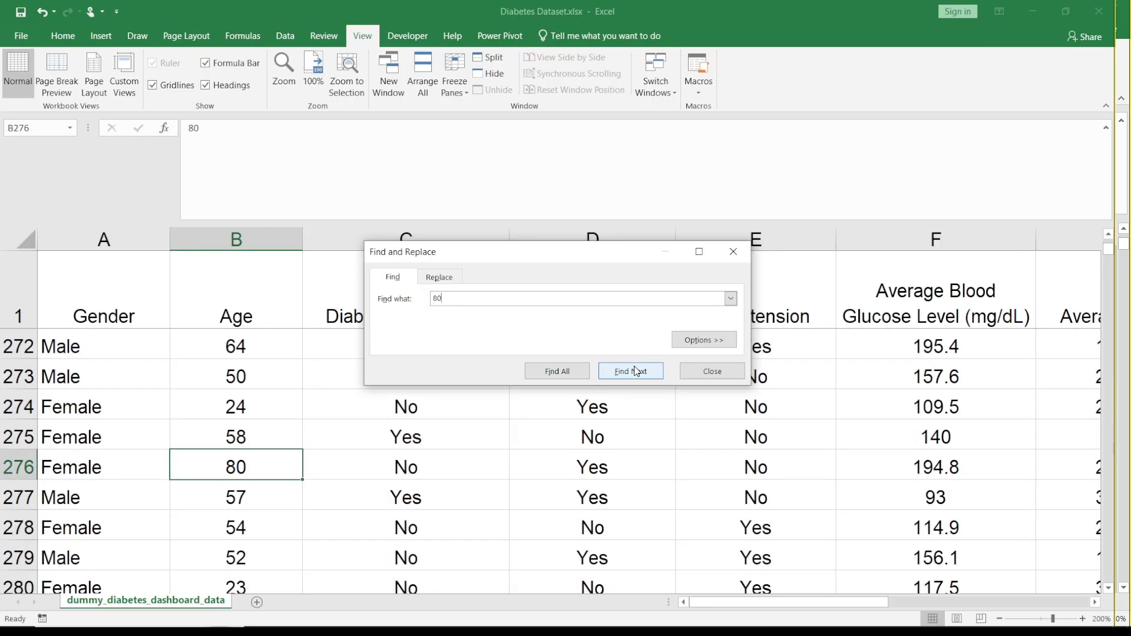
{"action": "left_click", "coordinate": [635, 371]}
{"action": "left_click", "coordinate": [635, 372]}
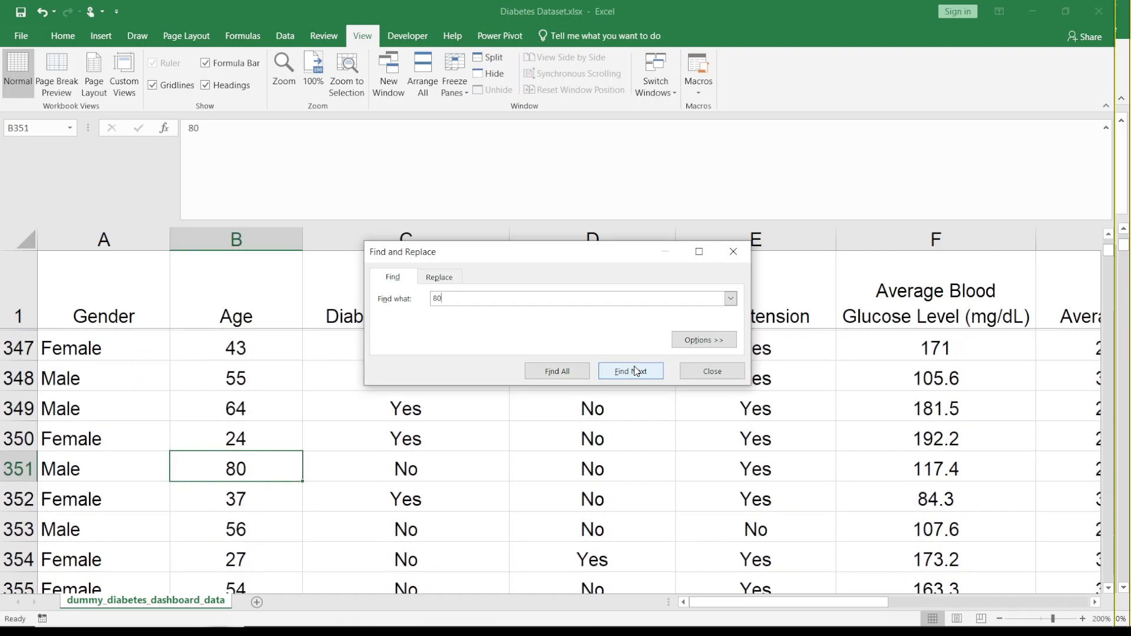
{"action": "left_click", "coordinate": [635, 372]}
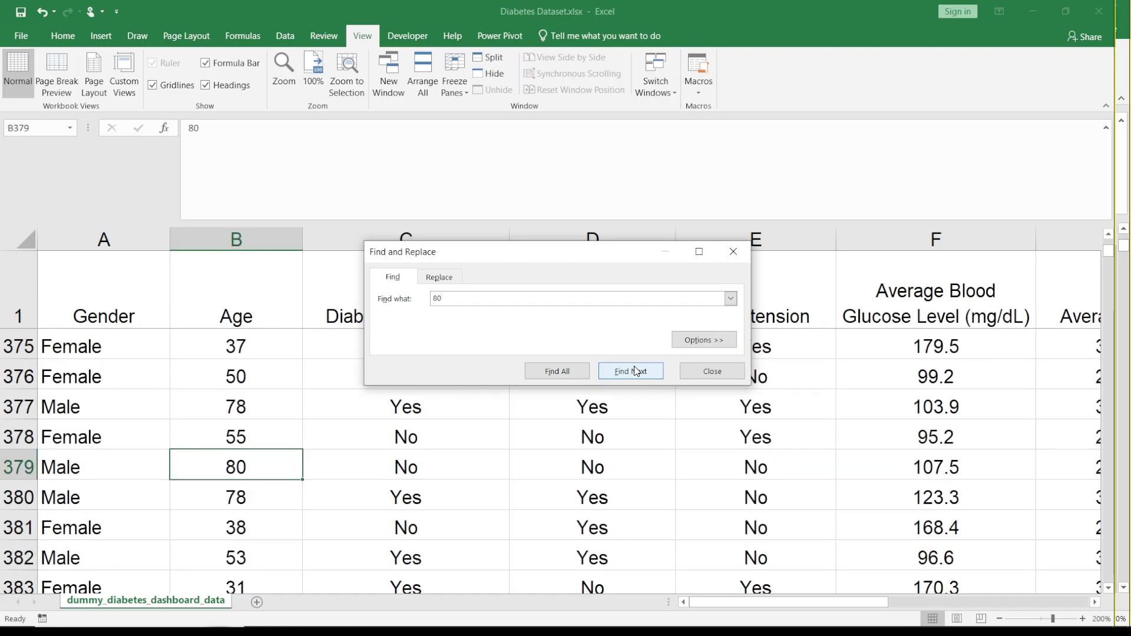
{"action": "left_click", "coordinate": [635, 371]}
{"action": "left_click", "coordinate": [635, 372]}
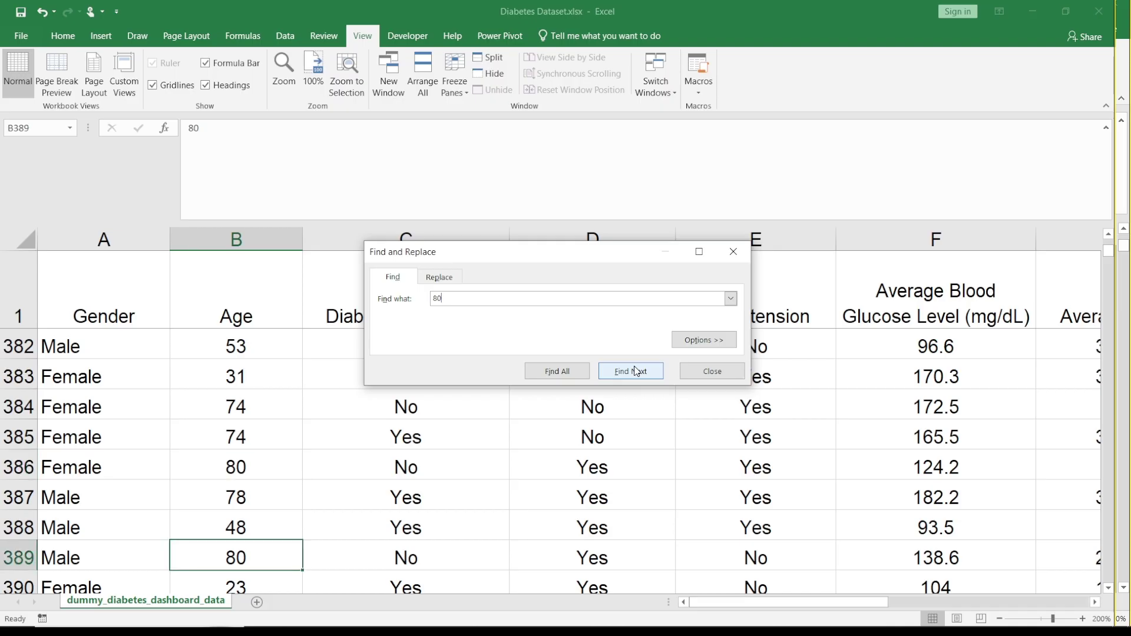
{"action": "left_click", "coordinate": [635, 371]}
{"action": "left_click", "coordinate": [635, 371]}
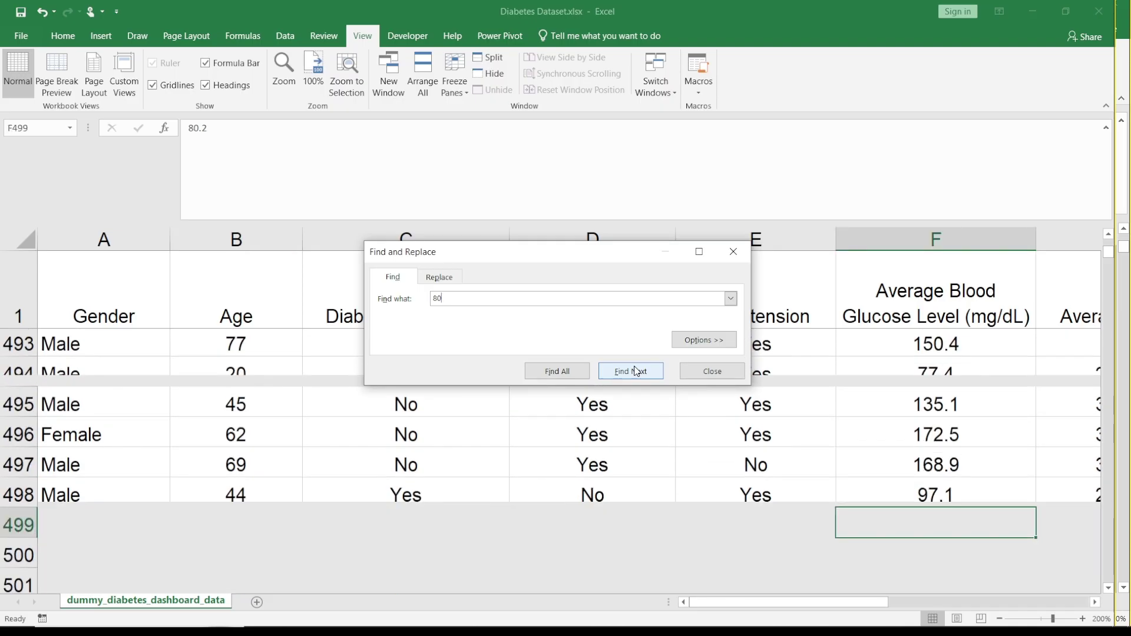
{"action": "left_click", "coordinate": [635, 371]}
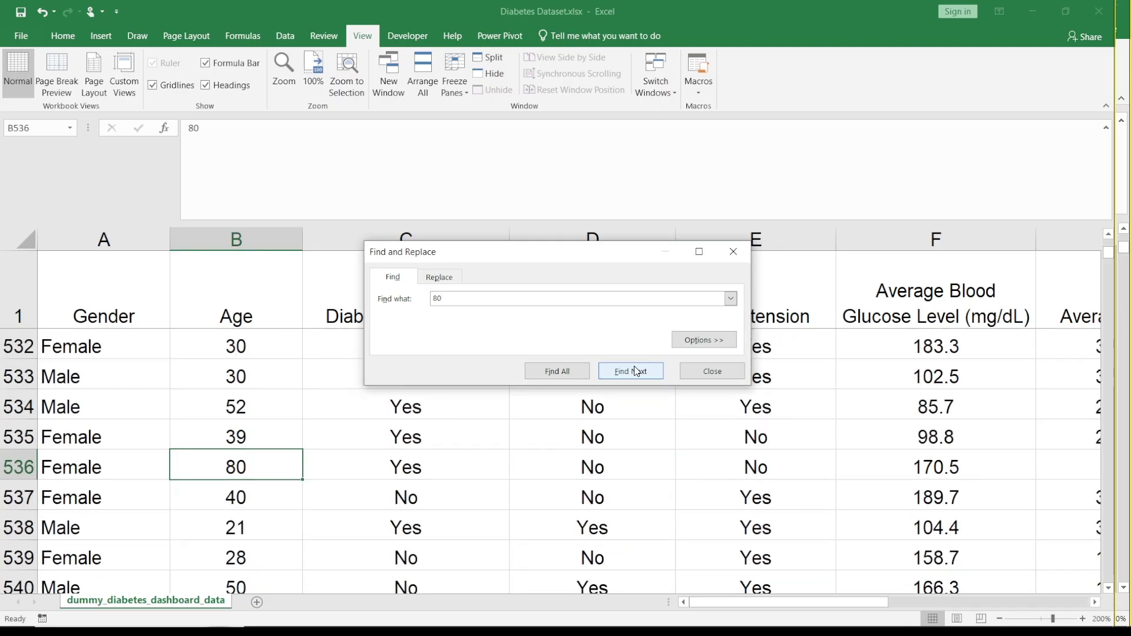
{"action": "left_click", "coordinate": [734, 253]}
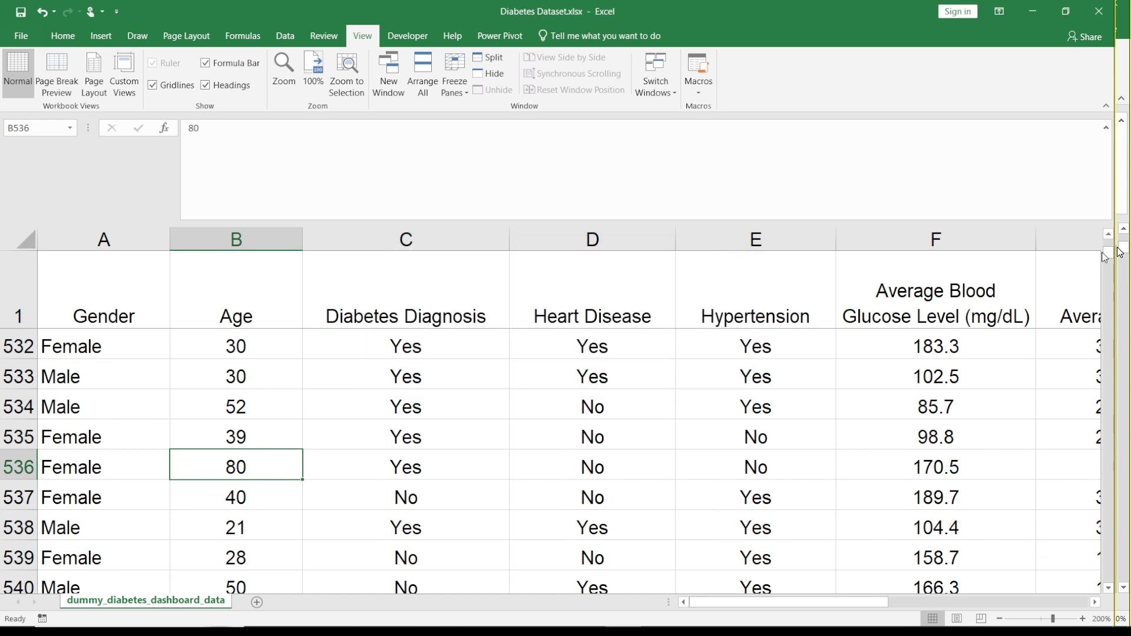
Step: Return to the first rows and review the minimum and maximum age results in I5:I8
{"action": "left_click_drag", "start_coordinate": [1110, 260], "coordinate": [1110, 251]}
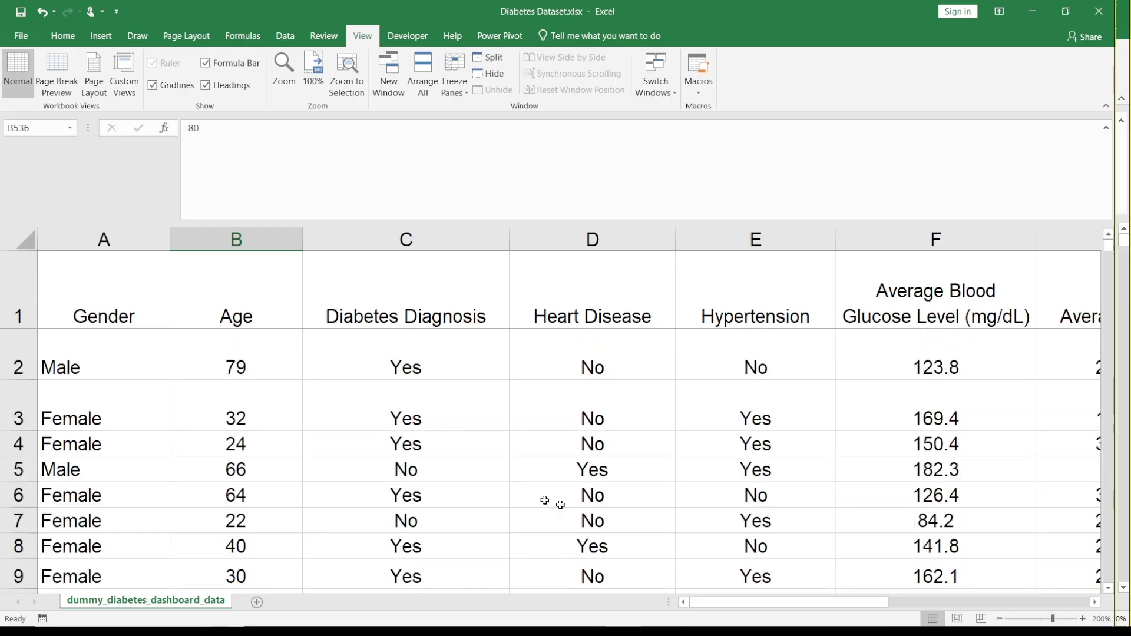
{"action": "left_click_drag", "start_coordinate": [729, 606], "coordinate": [917, 595]}
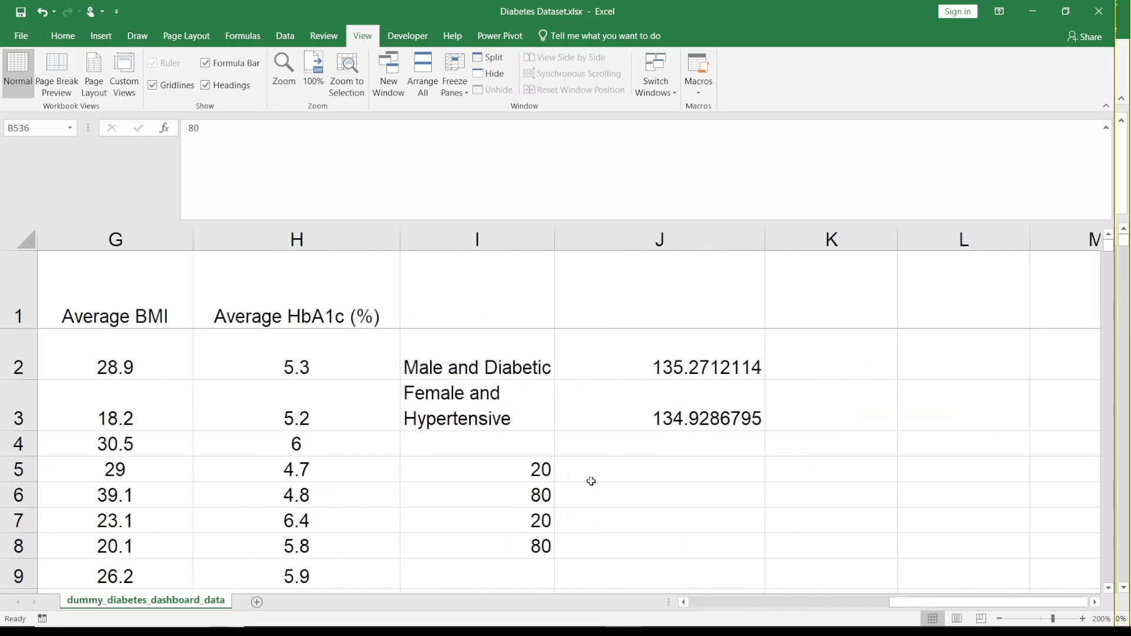
{"action": "left_click", "coordinate": [516, 467]}
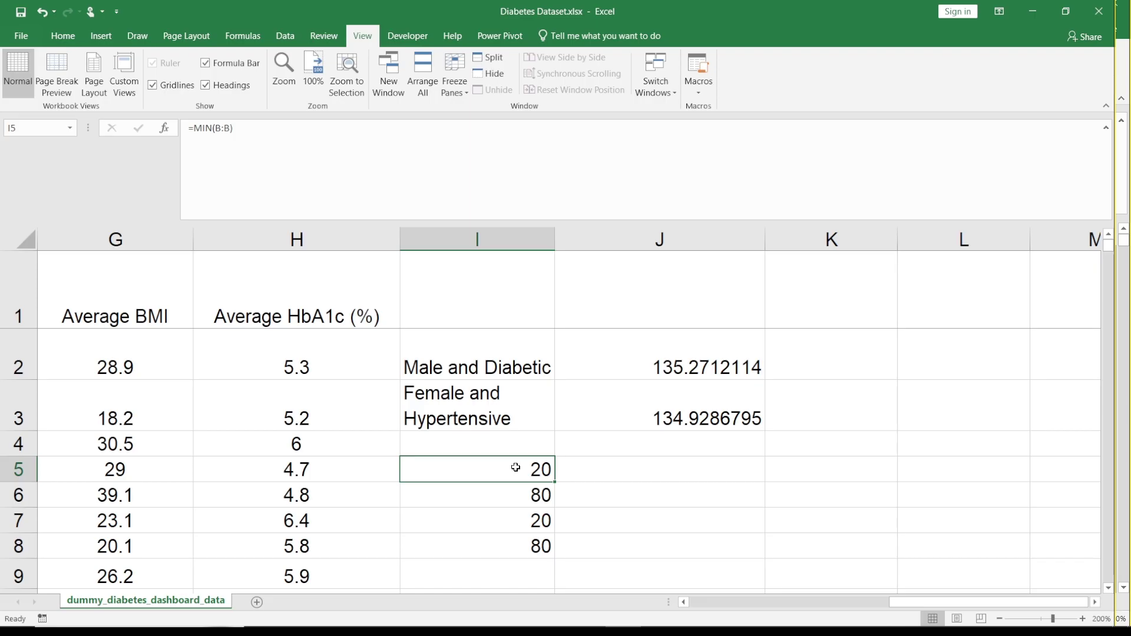
{"action": "left_click_drag", "start_coordinate": [527, 467], "coordinate": [535, 553]}
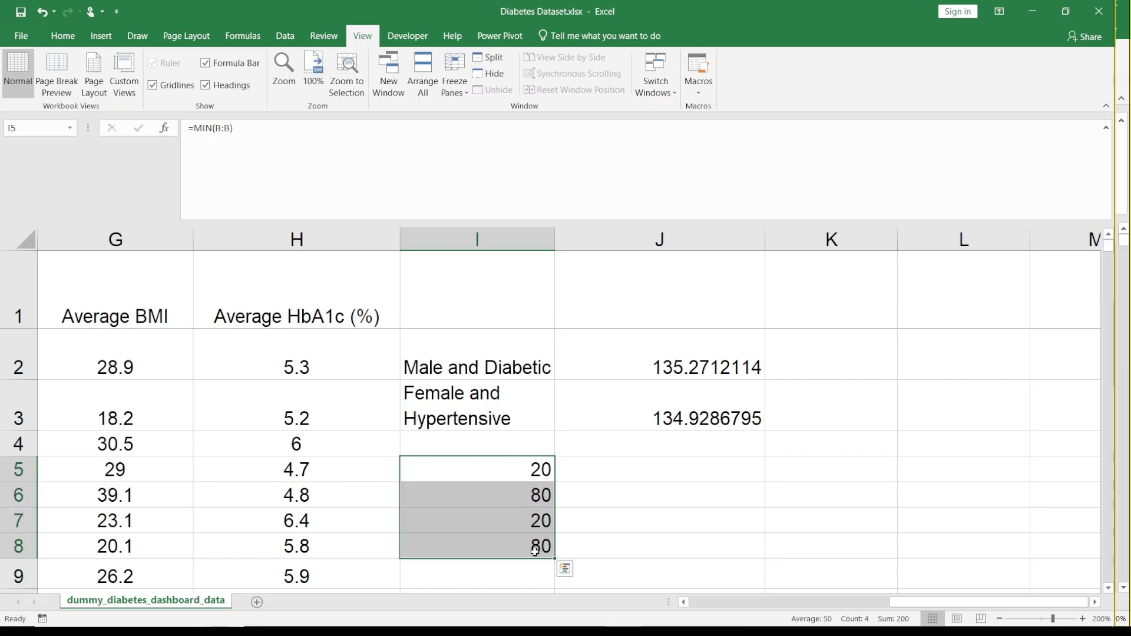
{"action": "left_click", "coordinate": [625, 465]}
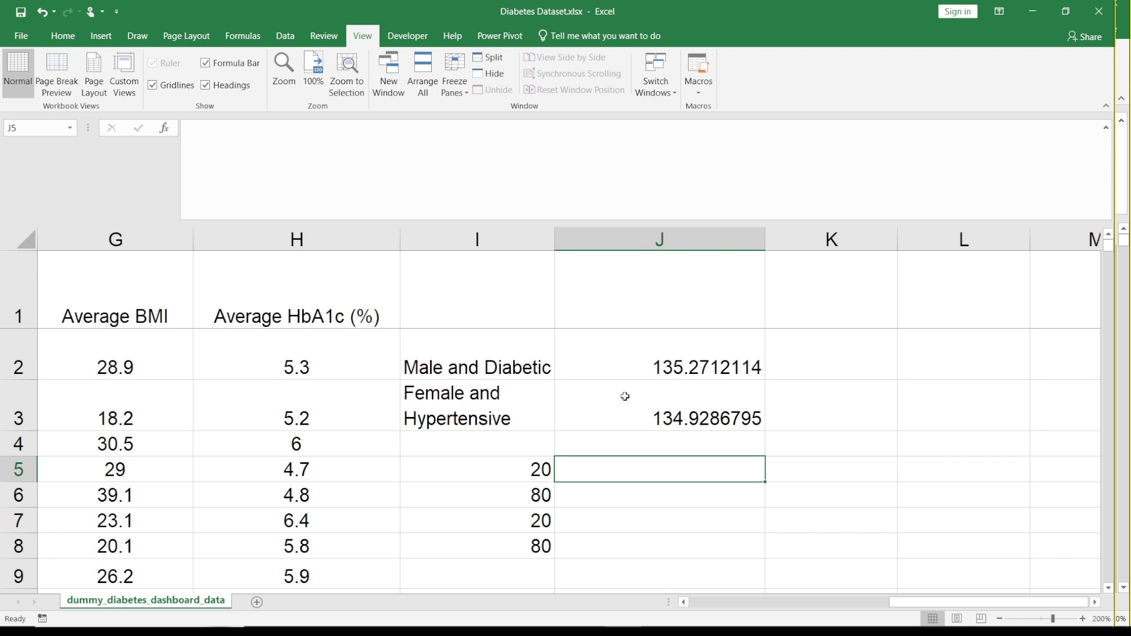
Step: Go back across row 2 from the summary results through the data columns to the Gender header in A1
{"action": "left_click", "coordinate": [555, 373]}
{"action": "key", "text": "Left"}
{"action": "key", "text": "Left"}
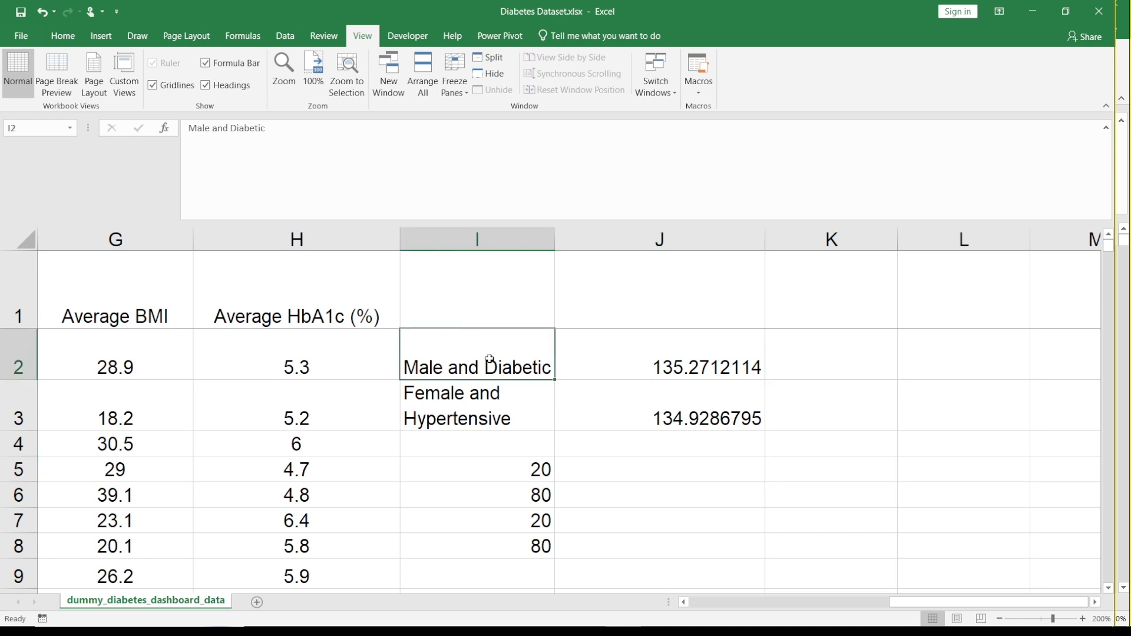
{"action": "key", "text": "Left"}
{"action": "key", "text": "Left"}
{"action": "key", "text": "Left"}
{"action": "key", "text": "Left"}
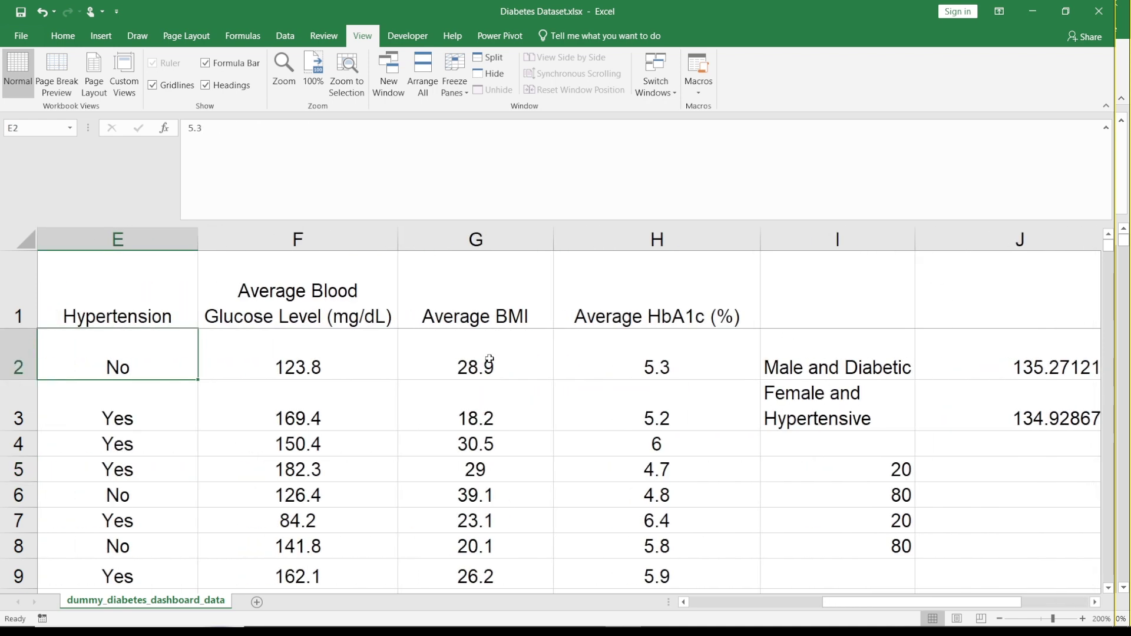
{"action": "key", "text": "Left"}
{"action": "key", "text": "Left"}
{"action": "key", "text": "Left"}
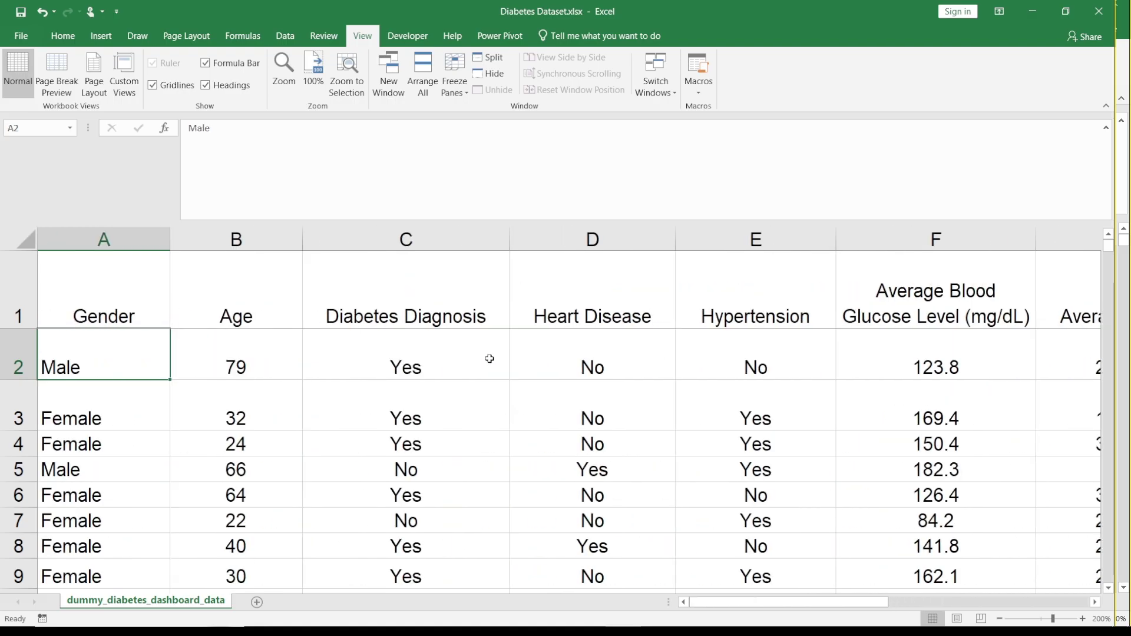
{"action": "key", "text": "Up"}
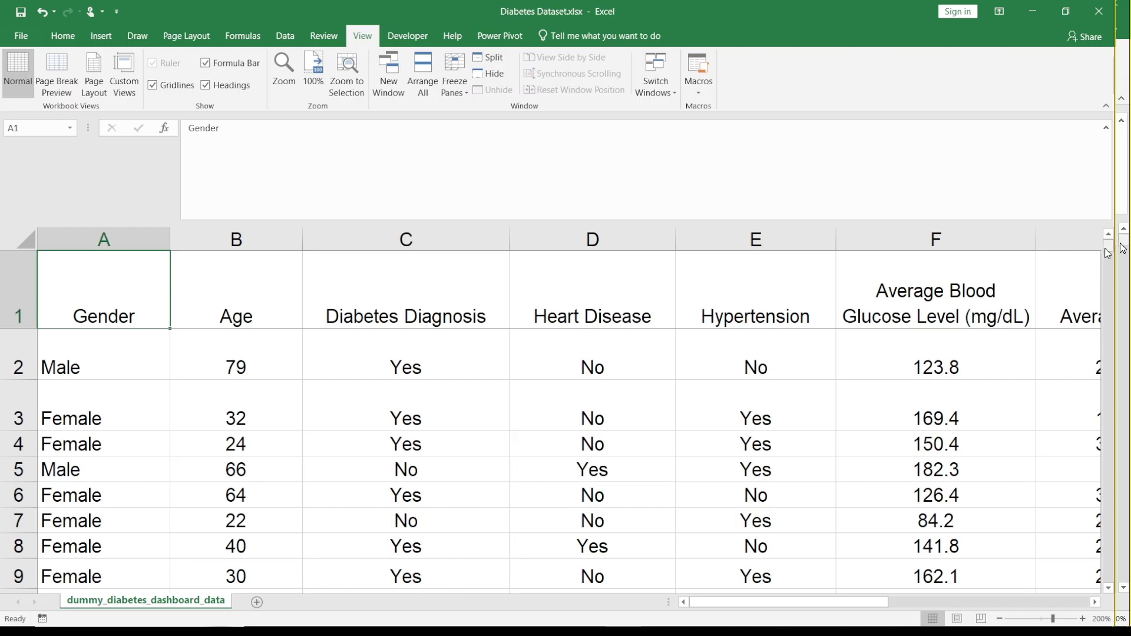
Step: Examine the last records of the dataset in the Age column, down to B25001, and return to the first rows
{"action": "left_click_drag", "start_coordinate": [1107, 256], "coordinate": [1100, 589]}
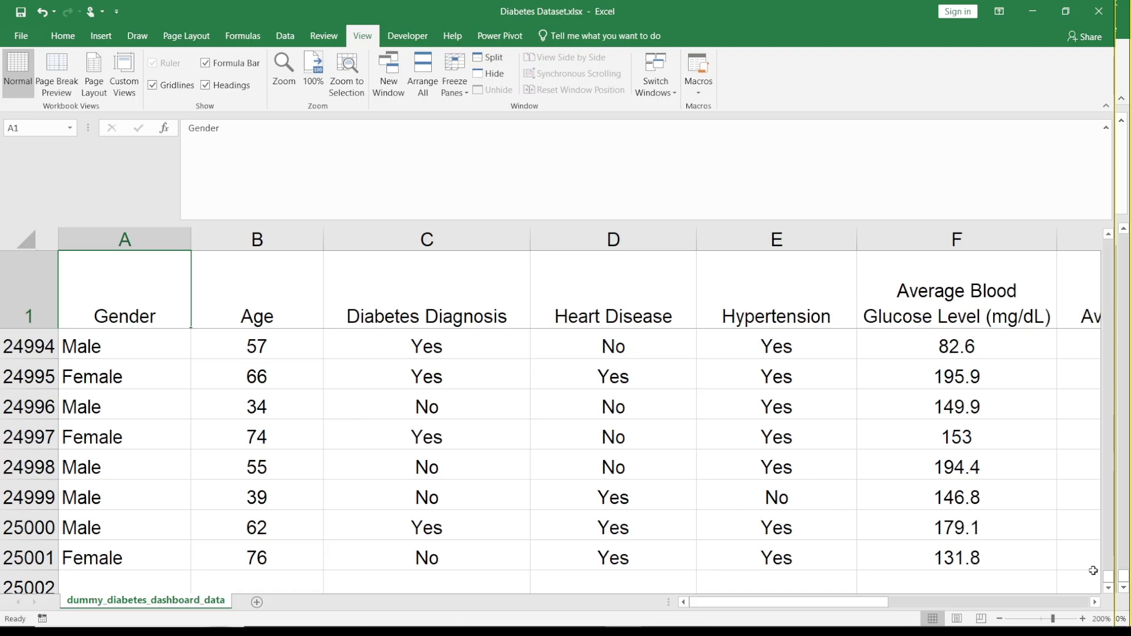
{"action": "left_click", "coordinate": [1122, 589]}
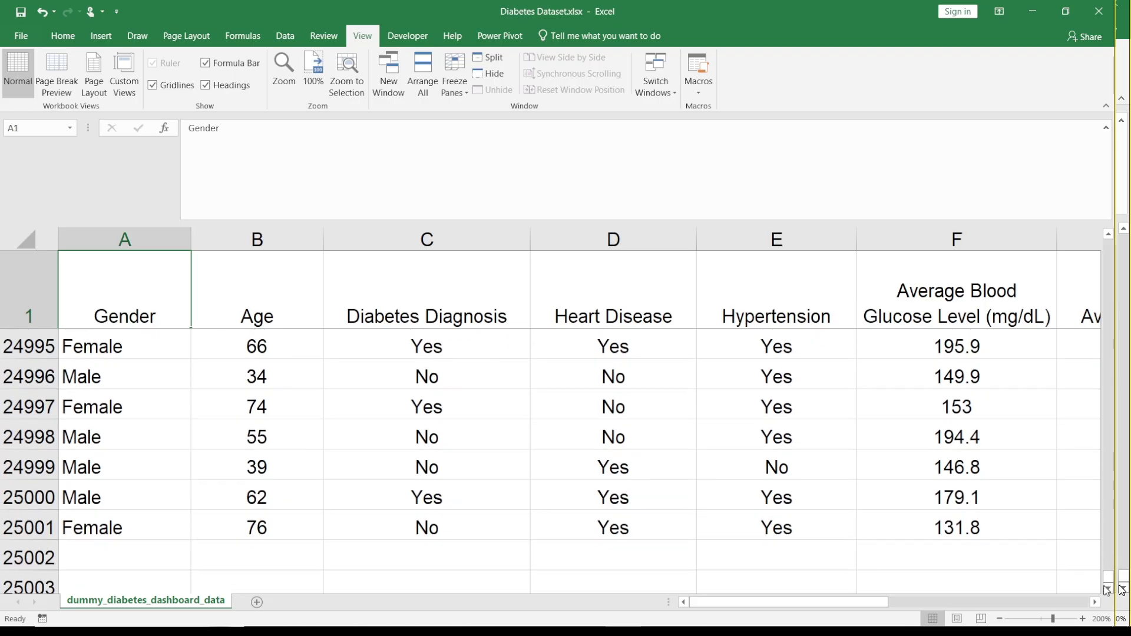
{"action": "left_click", "coordinate": [233, 506]}
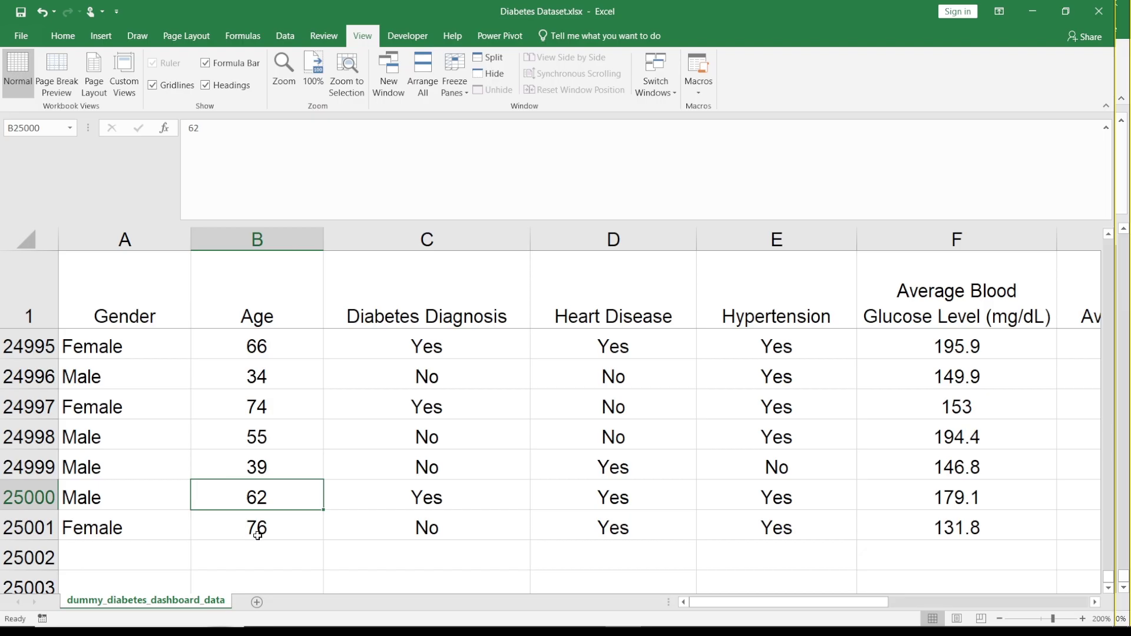
{"action": "left_click", "coordinate": [258, 535]}
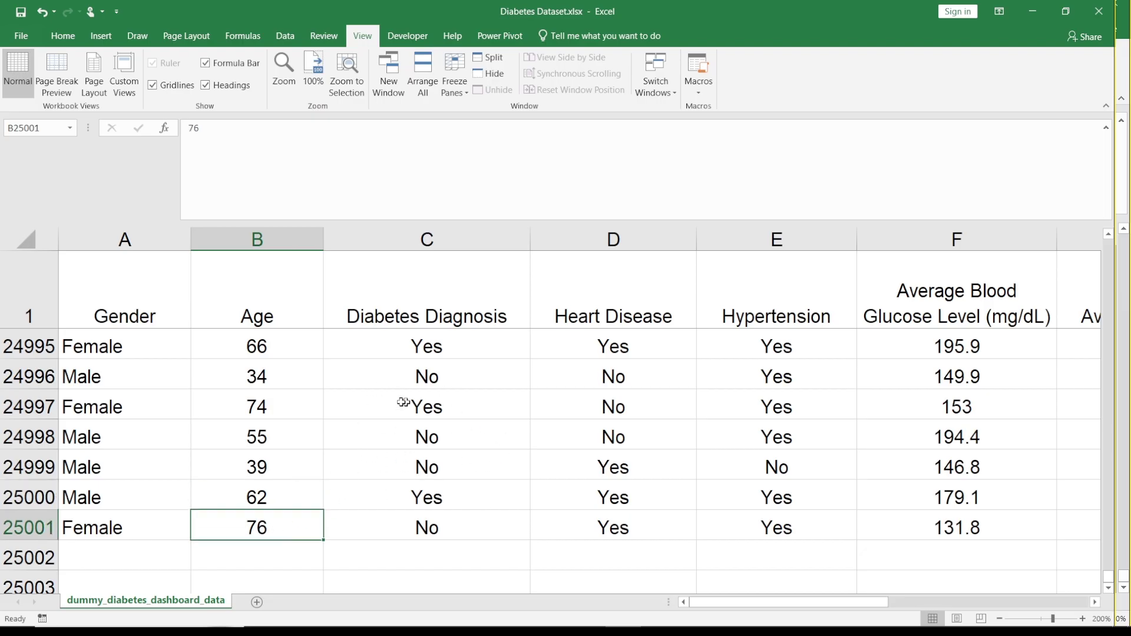
{"action": "left_click_drag", "start_coordinate": [1108, 579], "coordinate": [1118, 239]}
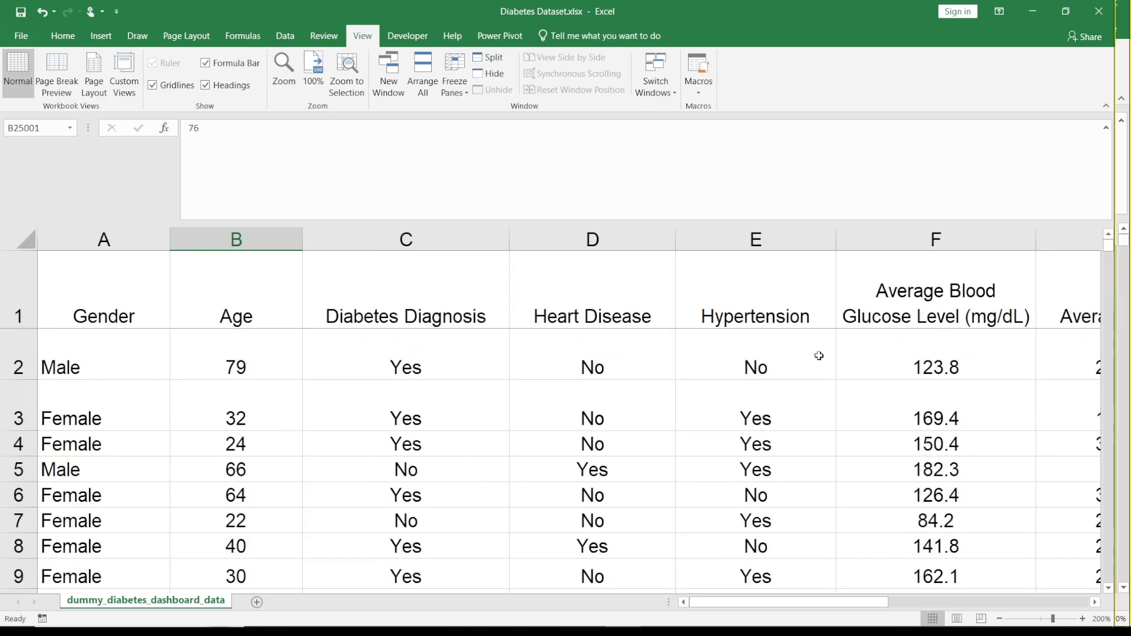
Step: Select all Gender entries from A2 down to the last record to check their extent, and return to A1
{"action": "left_click", "coordinate": [420, 348]}
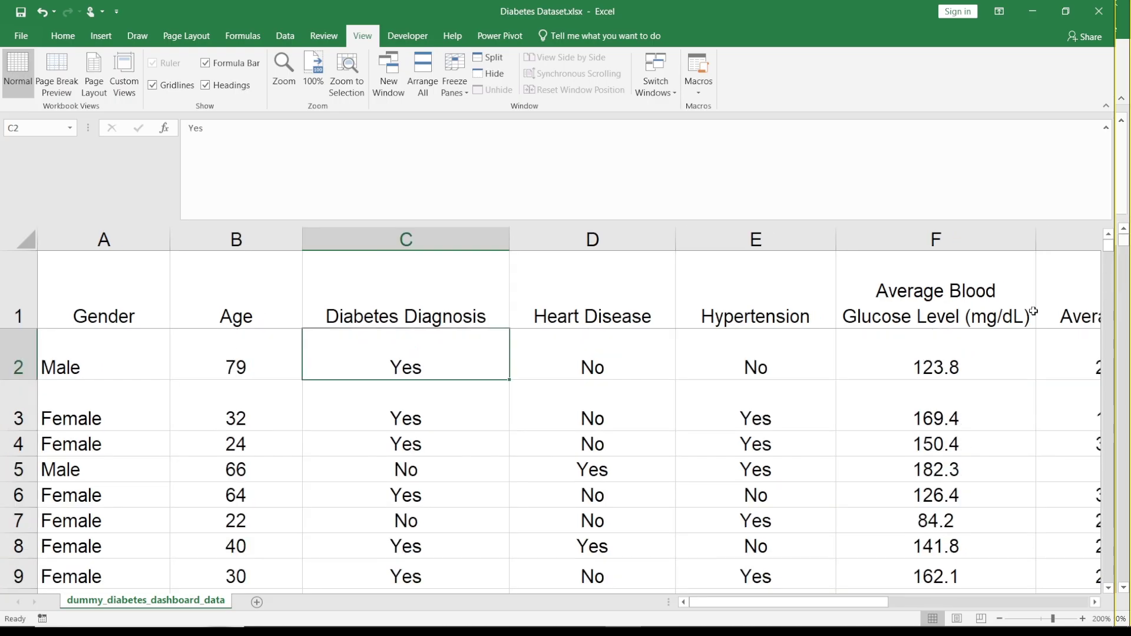
{"action": "left_click", "coordinate": [90, 334]}
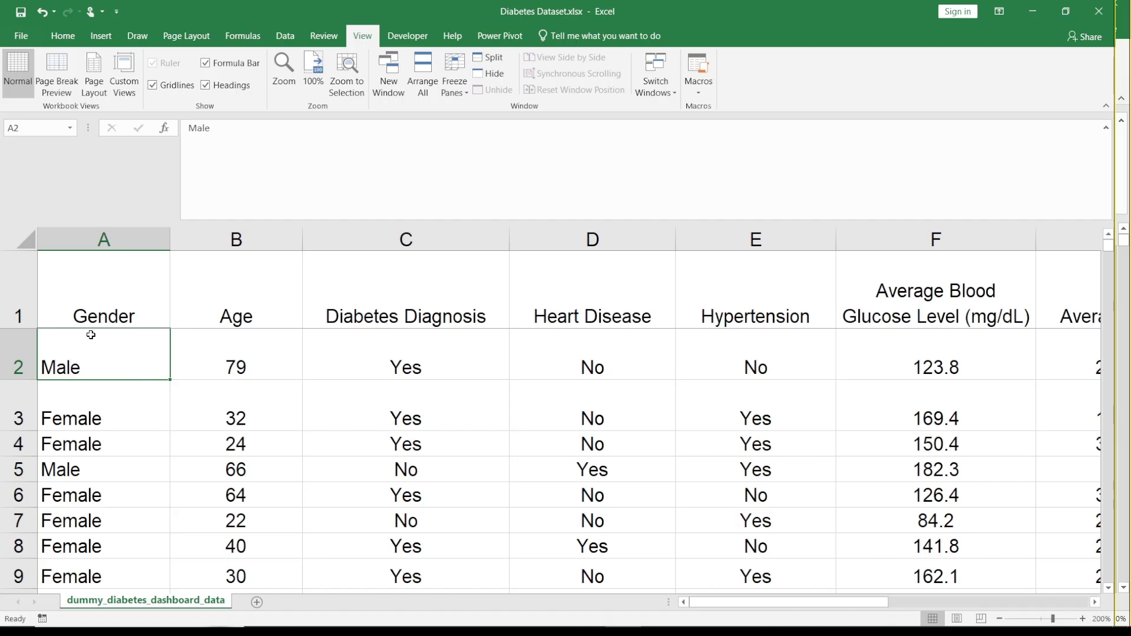
{"action": "key", "text": "ctrl+shift+Down"}
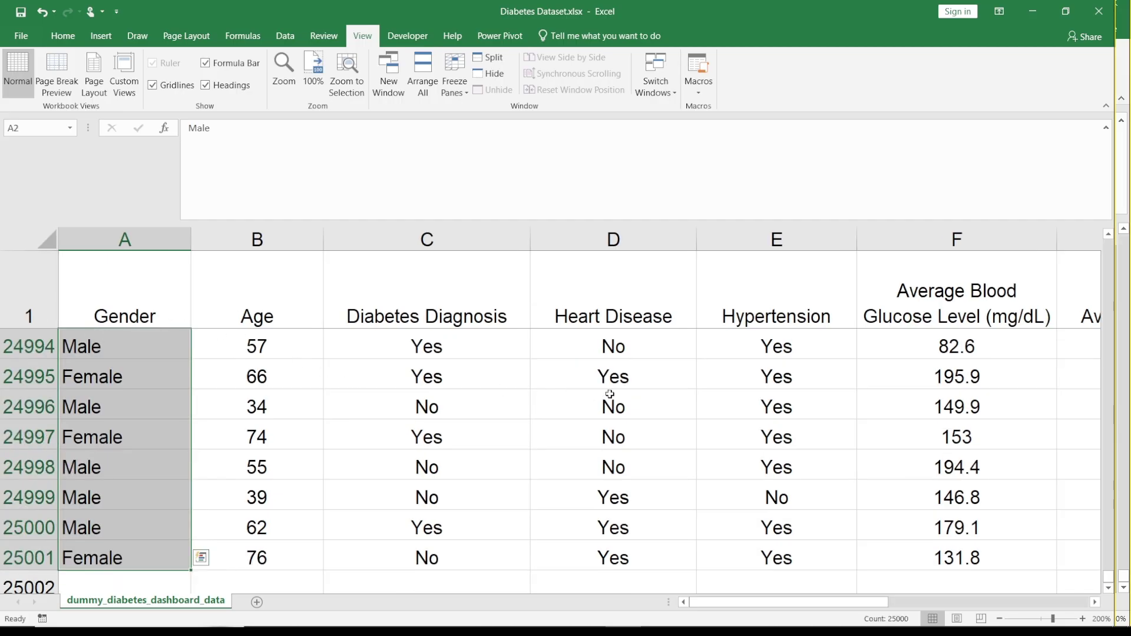
{"action": "key", "text": "ctrl+Up"}
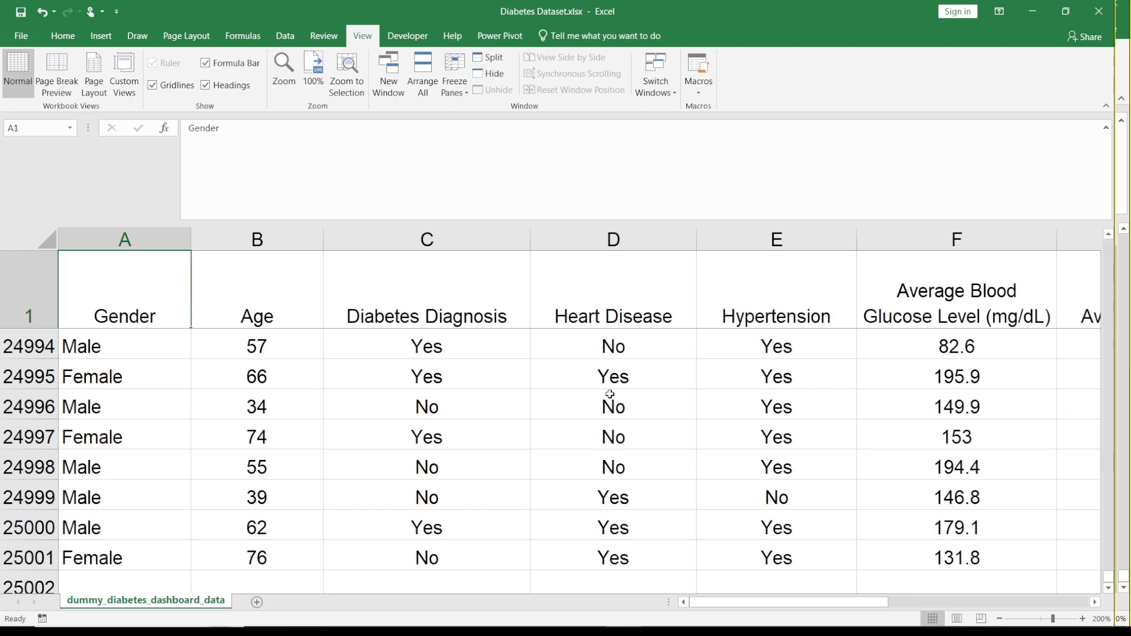
{"action": "key", "text": "Down"}
{"action": "key", "text": "Down"}
{"action": "key", "text": "Up"}
{"action": "key", "text": "Up"}
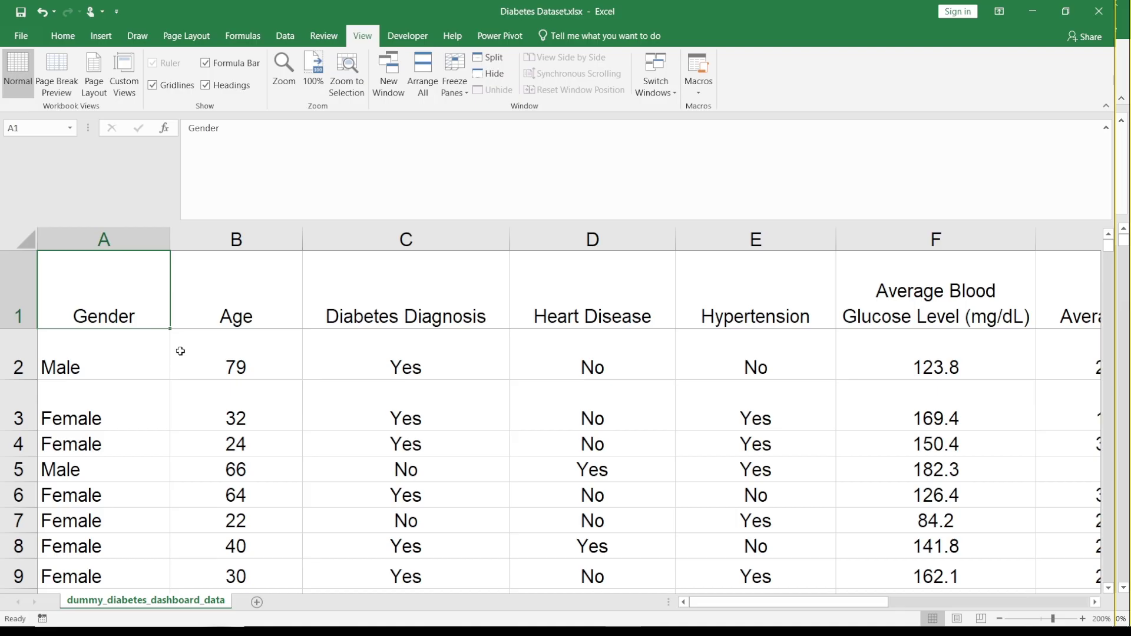
Step: Insert a blank row above the header row and label its first cell, A1, "Average:"
{"action": "right_click", "coordinate": [10, 304]}
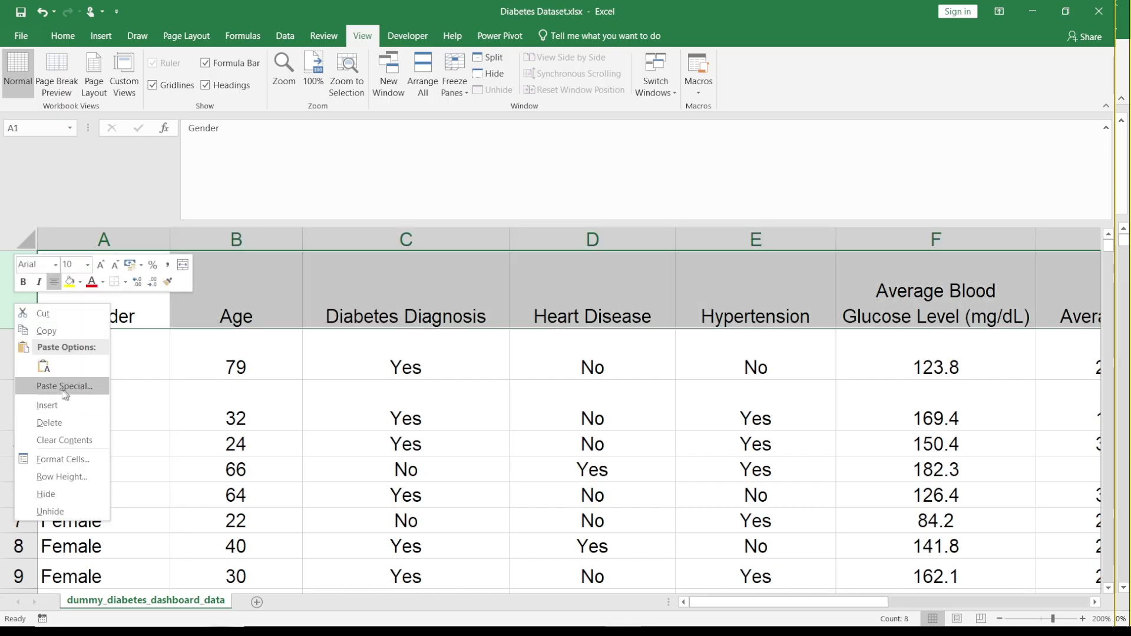
{"action": "left_click", "coordinate": [43, 407]}
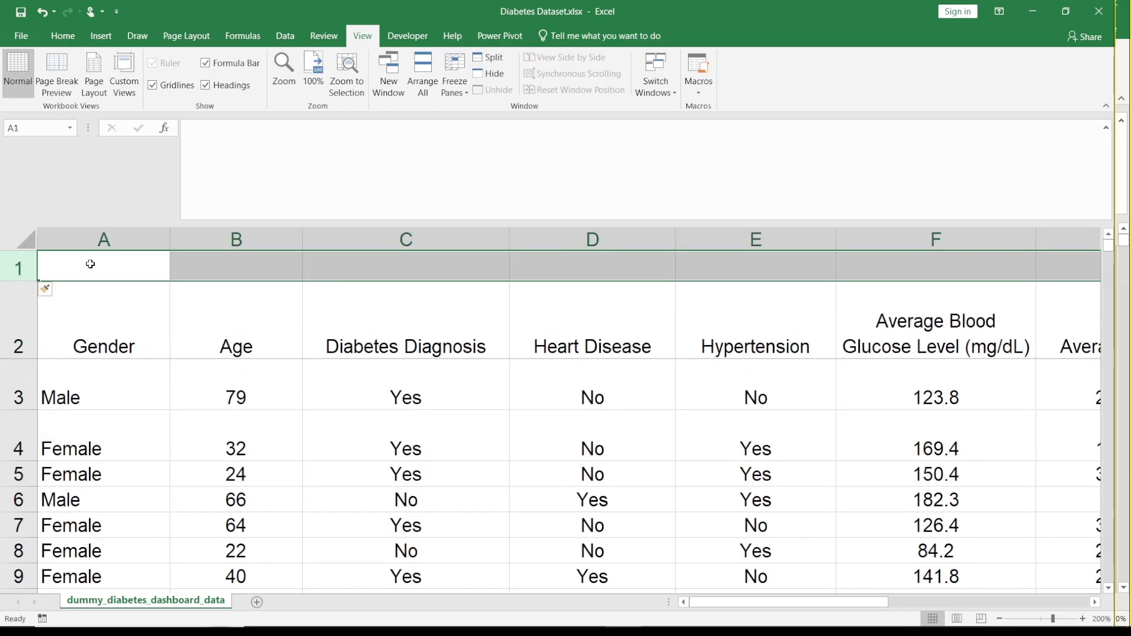
{"action": "left_click", "coordinate": [90, 264]}
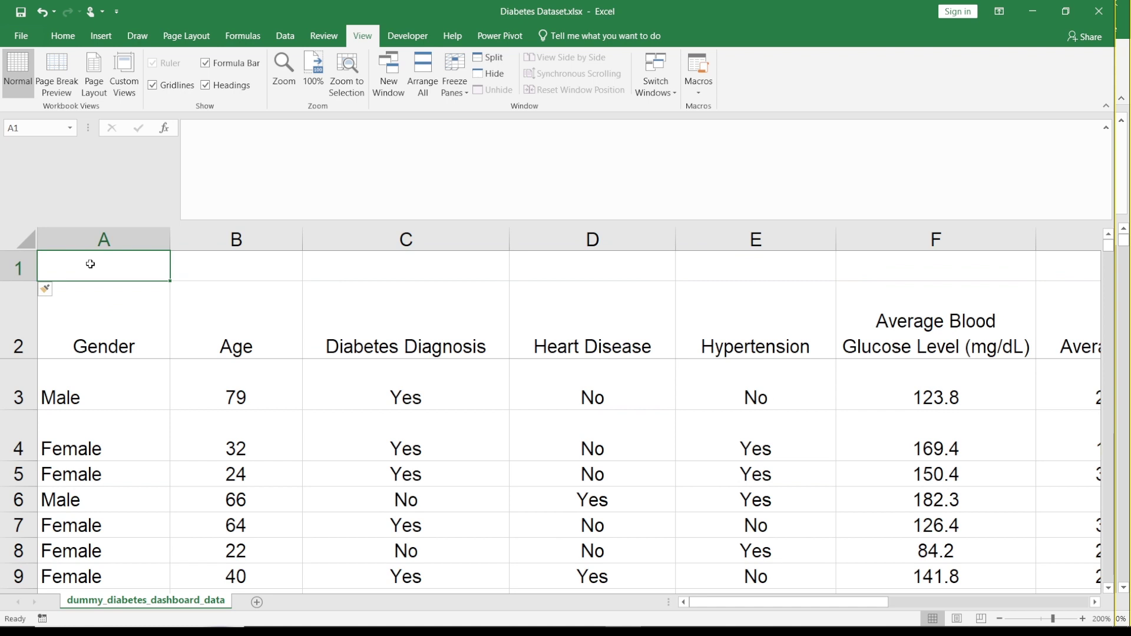
{"action": "type", "text": "Ava"}
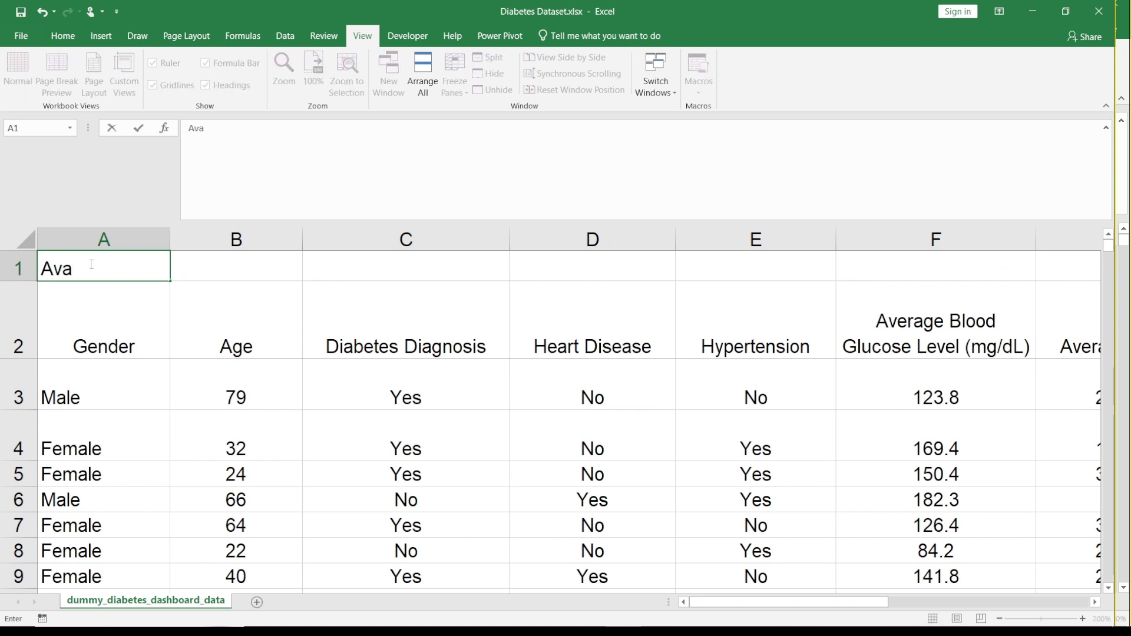
{"action": "key", "text": "BackSpace"}
{"action": "type", "text": "erage:"}
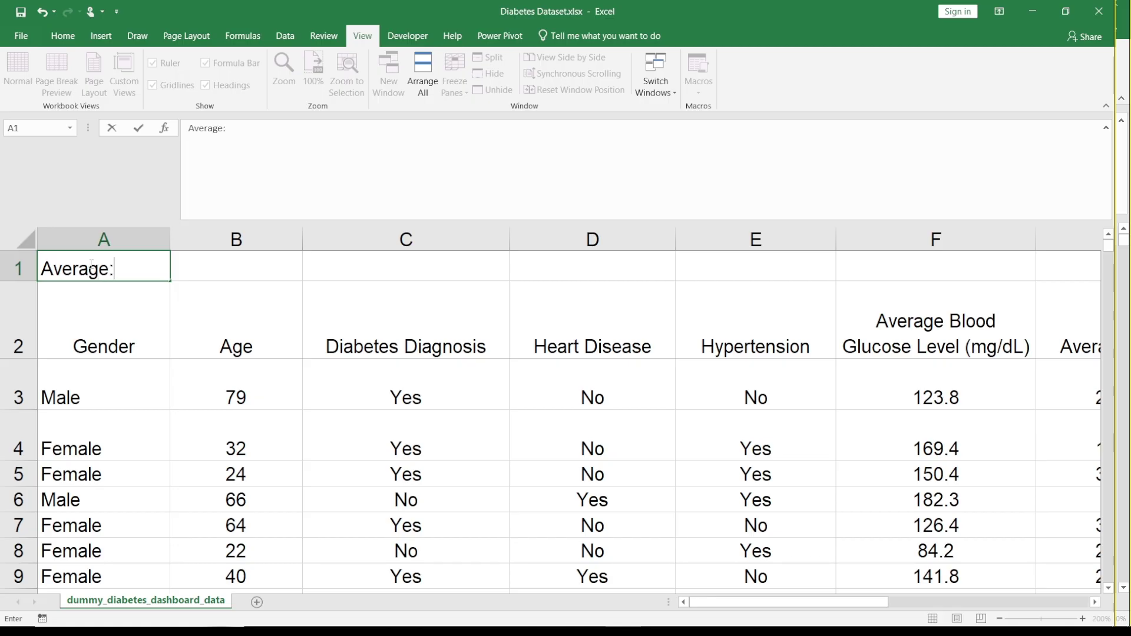
{"action": "key", "text": "Tab"}
Step: Calculate the average age in B1 with =AVERAGE(B3:B25002)
{"action": "type", "text": "="}
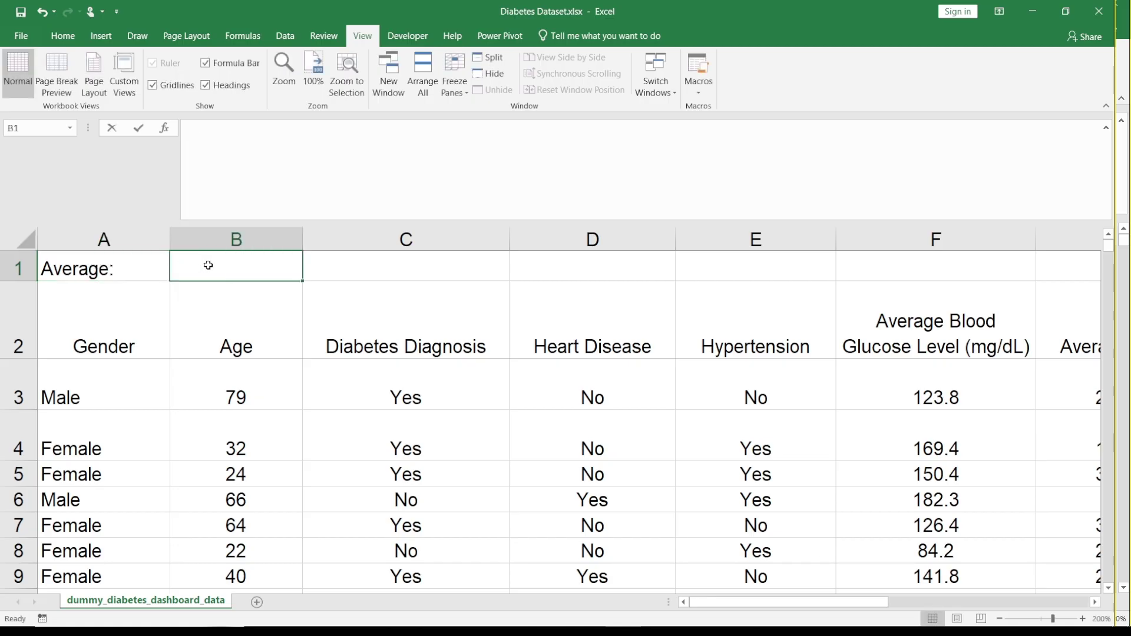
{"action": "type", "text": "aver"}
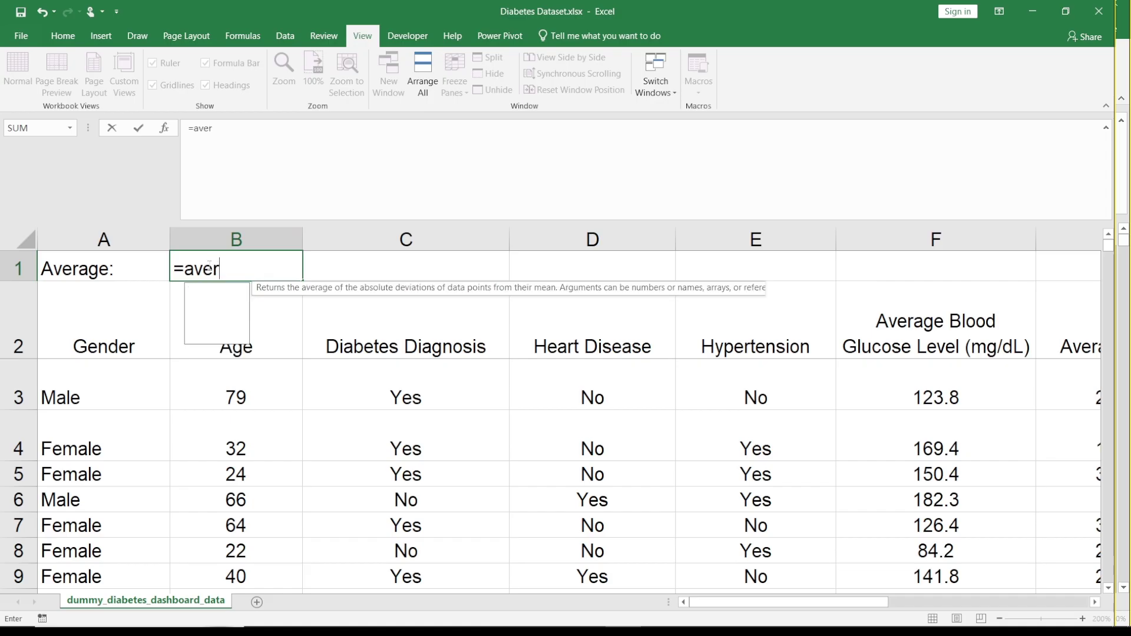
{"action": "key", "text": "Tab"}
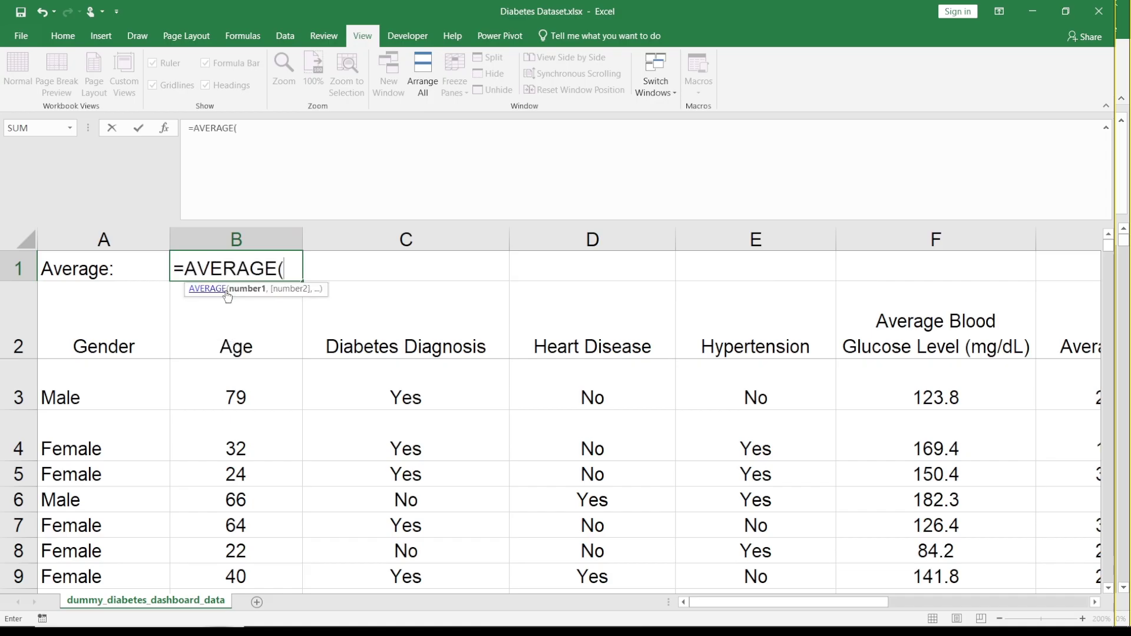
{"action": "left_click", "coordinate": [232, 400]}
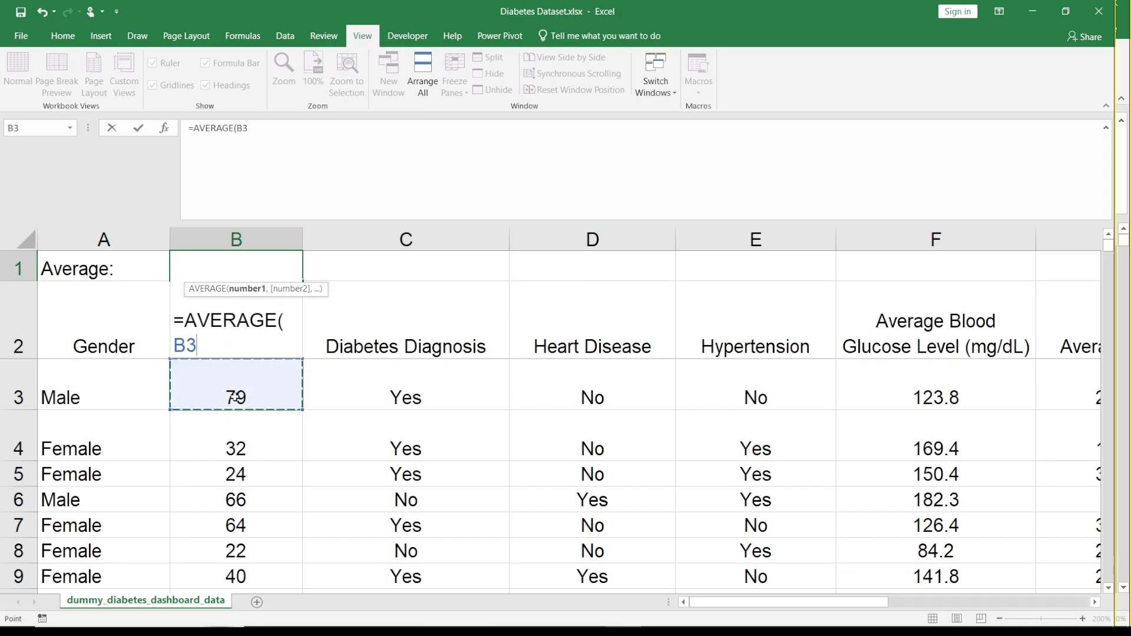
{"action": "left_click", "coordinate": [252, 129]}
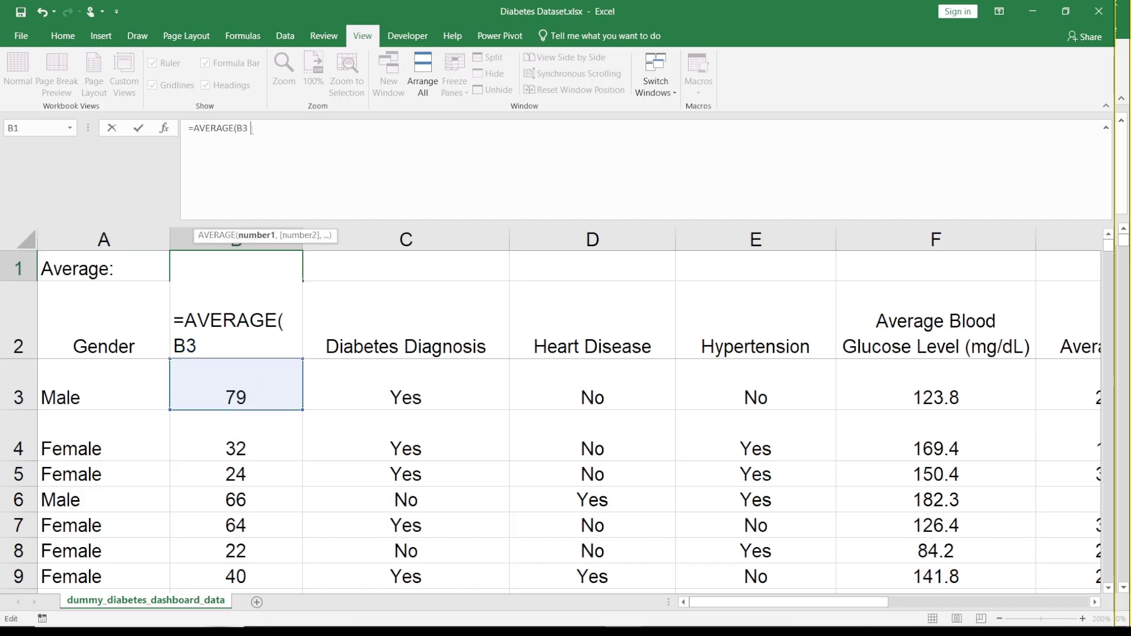
{"action": "type", "text": "B"}
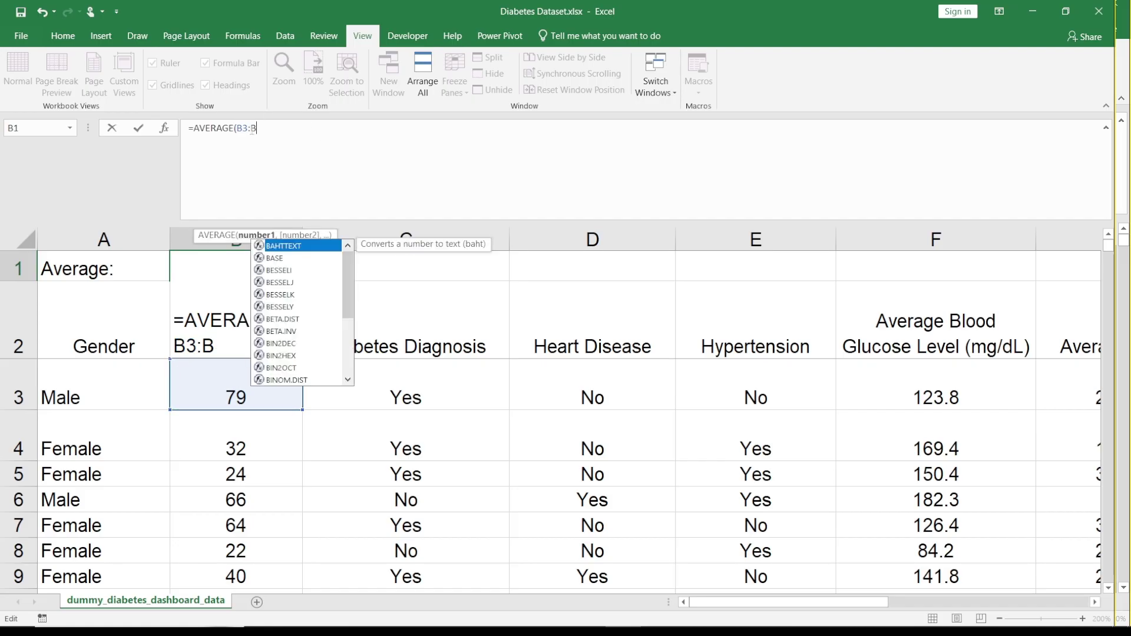
{"action": "type", "text": "2"}
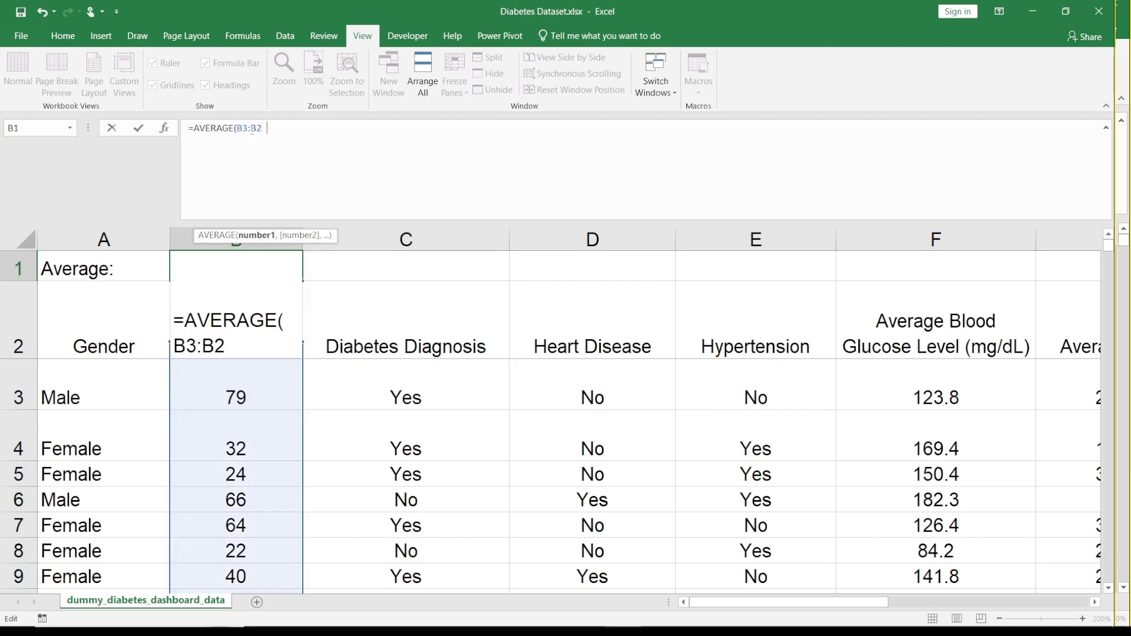
{"action": "type", "text": "500"}
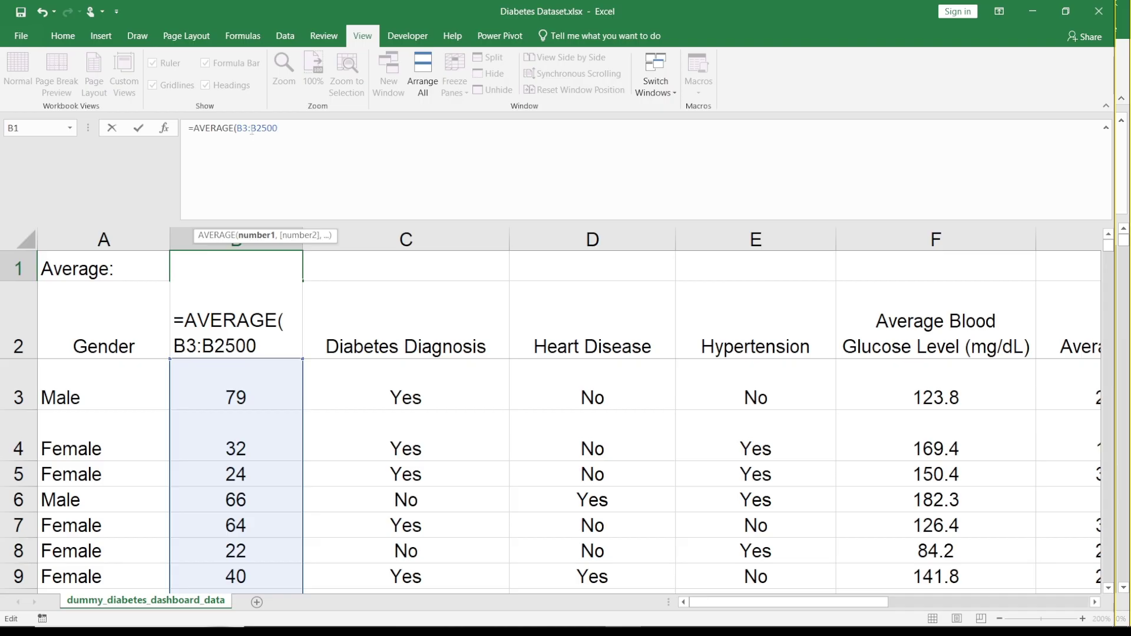
{"action": "type", "text": "2)"}
{"action": "key", "text": "Return"}
{"action": "key", "text": "Up"}
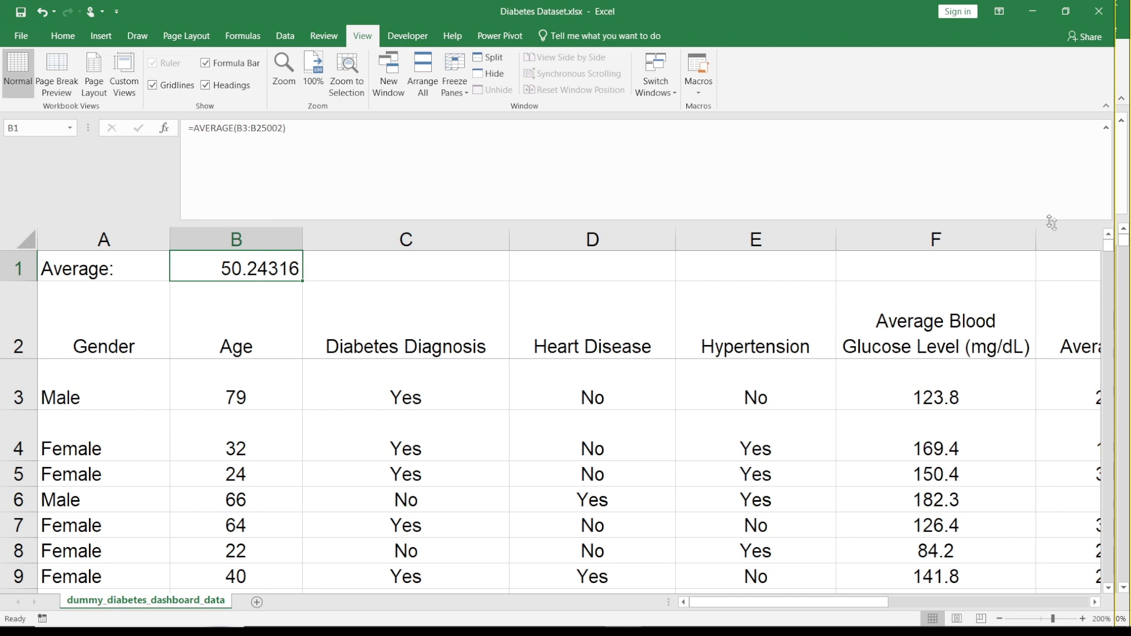
Step: Copy the average formula from B1 across row 1 to H1, and go back through the filled cells to B1
{"action": "mouse_move", "coordinate": [1110, 250]}
{"action": "left_mouse_down"}
{"action": "mouse_move", "coordinate": [1107, 477]}
{"action": "mouse_move", "coordinate": [1080, 583]}
{"action": "mouse_move", "coordinate": [1090, 613]}
{"action": "mouse_move", "coordinate": [1108, 242]}
{"action": "left_mouse_up"}
{"action": "left_click_drag", "start_coordinate": [304, 282], "coordinate": [837, 301]}
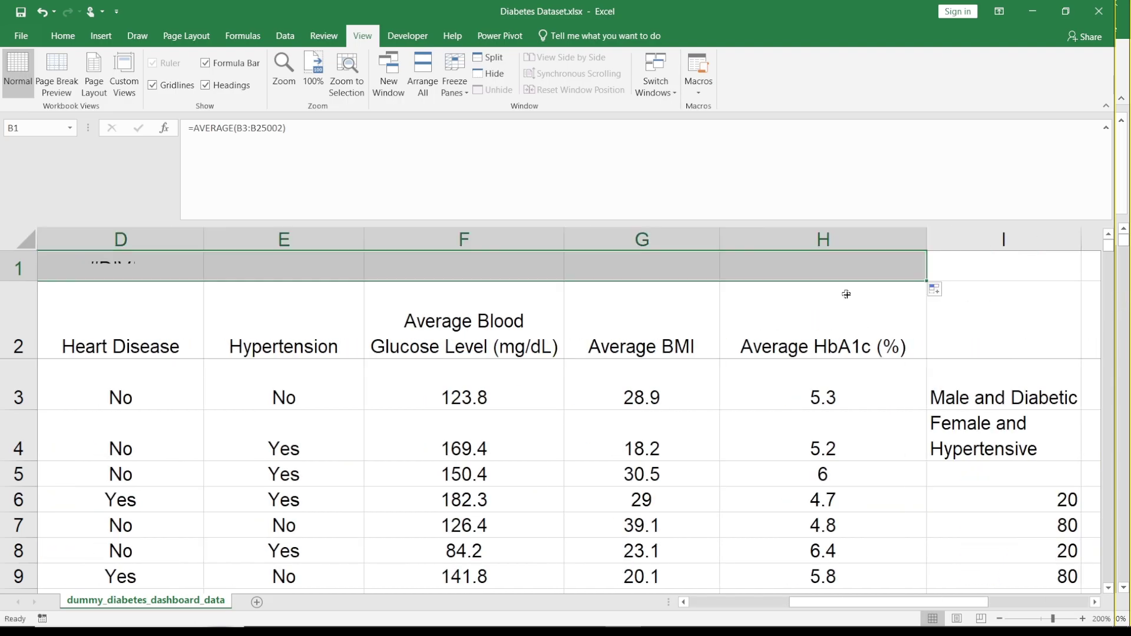
{"action": "left_click", "coordinate": [639, 268]}
{"action": "key", "text": "Left"}
{"action": "key", "text": "Left"}
{"action": "key", "text": "Left"}
{"action": "key", "text": "Left"}
{"action": "key", "text": "Left"}
{"action": "key", "text": "Left"}
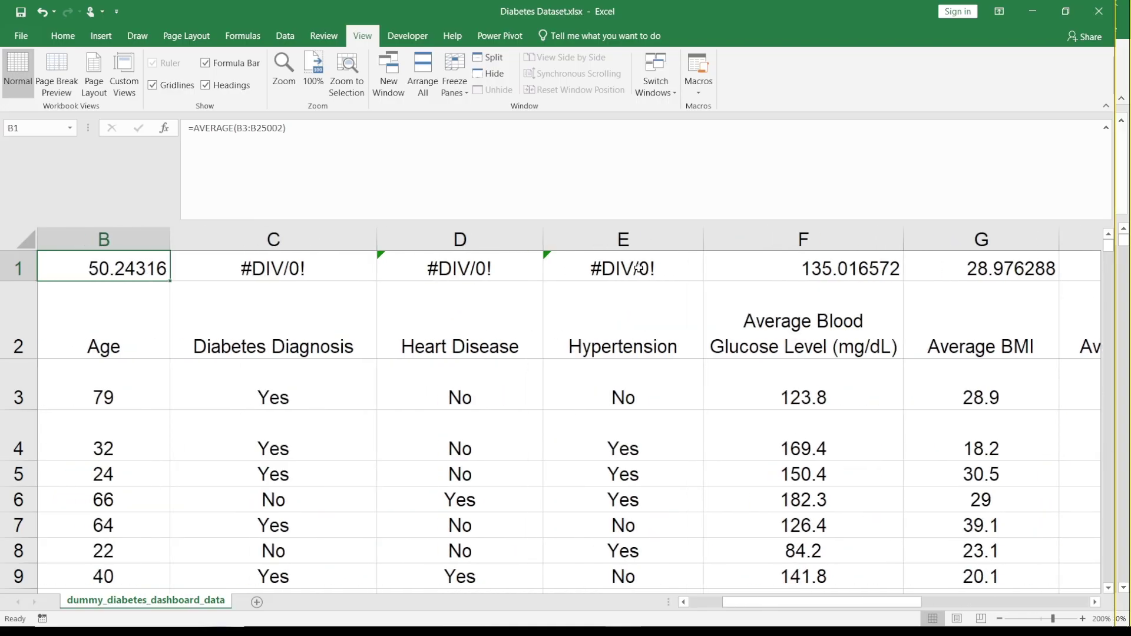
Step: Clear the average formulas above the Diabetes Diagnosis, Heart Disease and Hypertension columns in C1:E1
{"action": "left_click", "coordinate": [373, 262]}
{"action": "left_click_drag", "start_coordinate": [373, 262], "coordinate": [758, 262]}
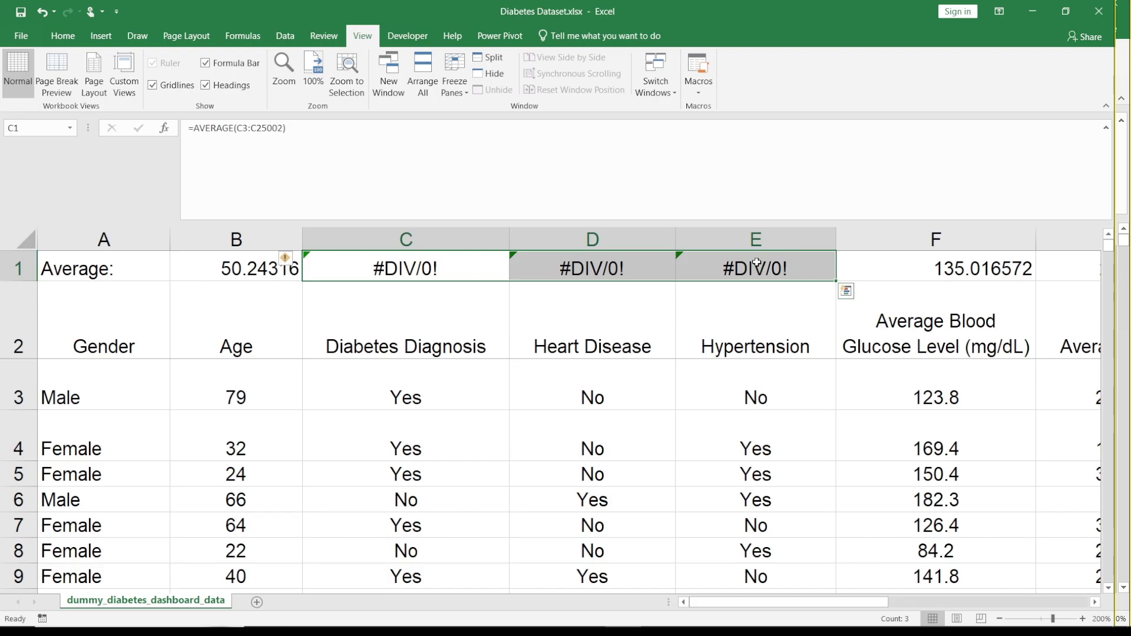
{"action": "key", "text": "Delete"}
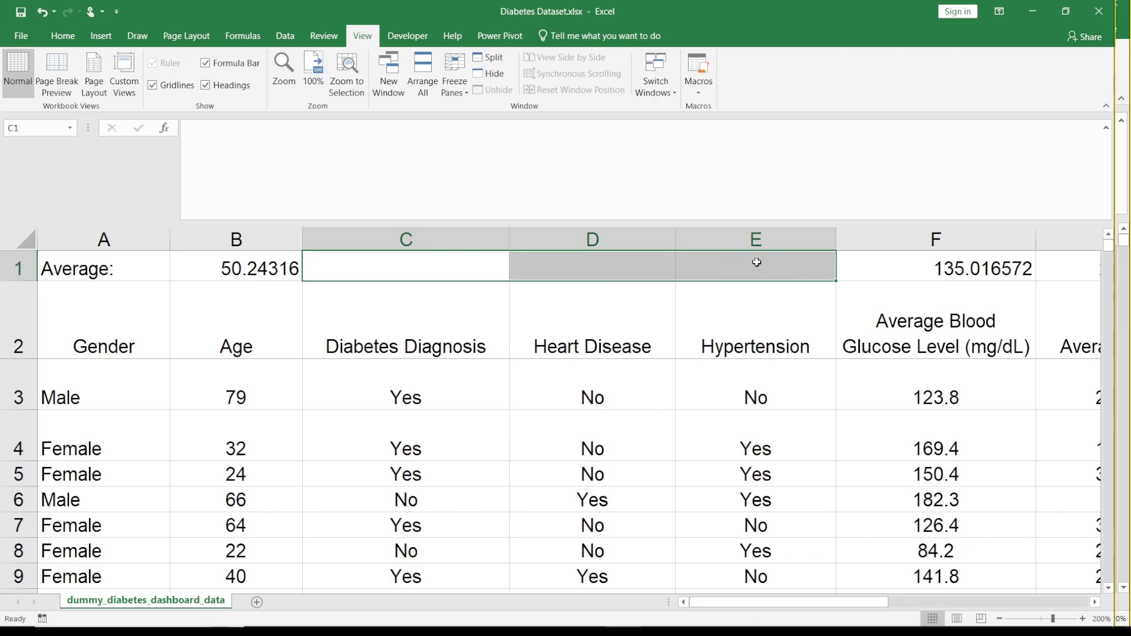
Step: Count the positive diabetes diagnoses in C1 with =COUNTIF(C3:C25002,"Yes") and copy the formula across to E1
{"action": "key", "text": "Left"}
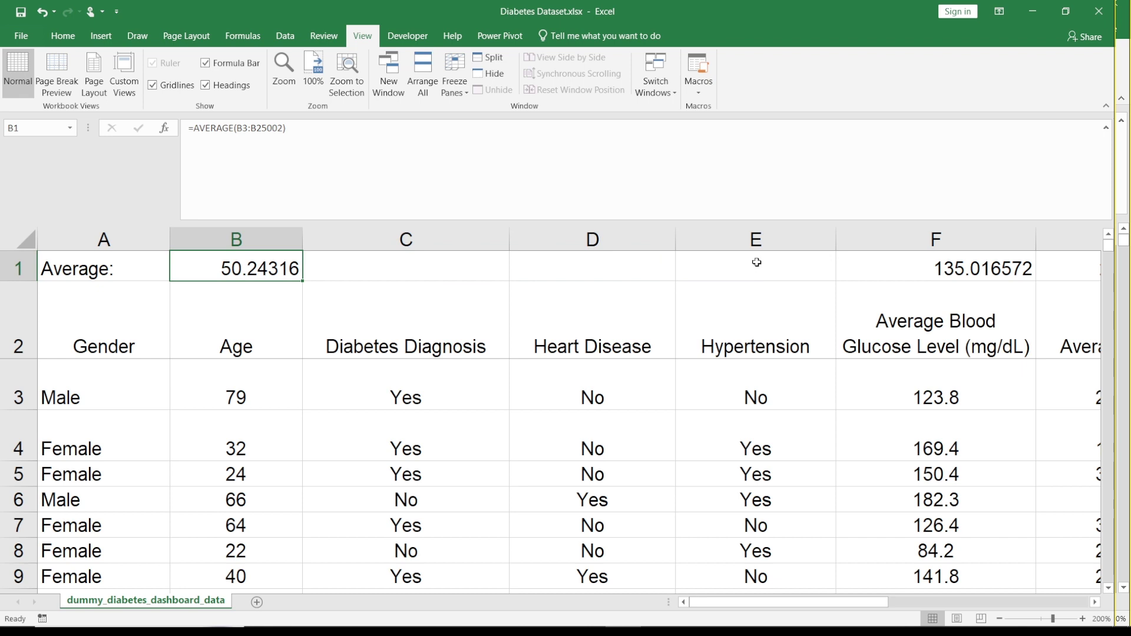
{"action": "key", "text": "Right"}
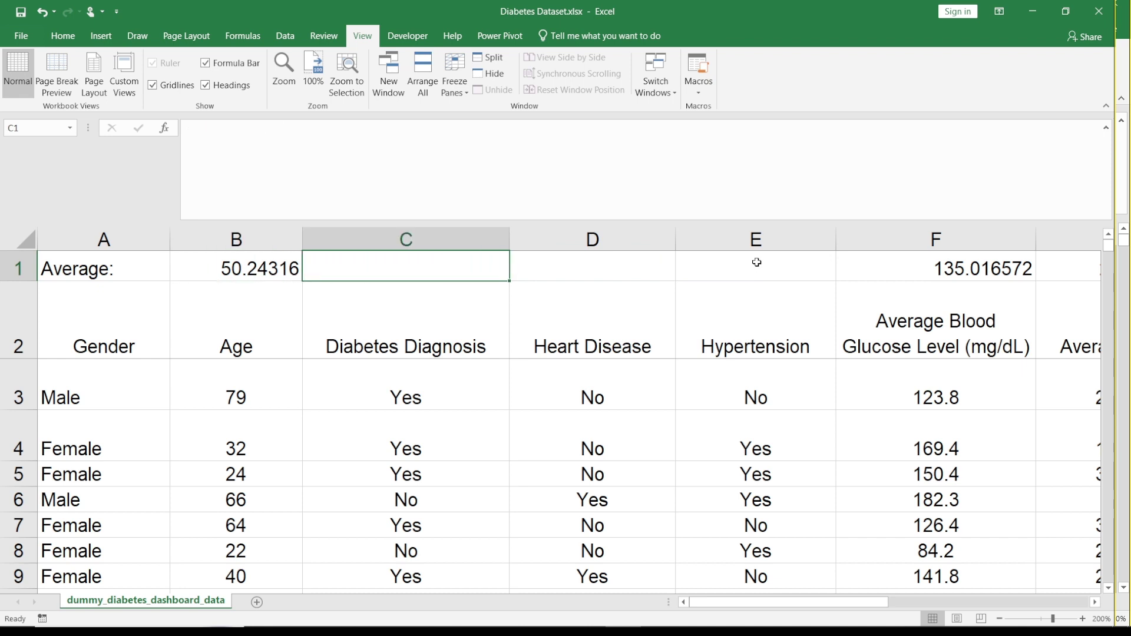
{"action": "type", "text": "="}
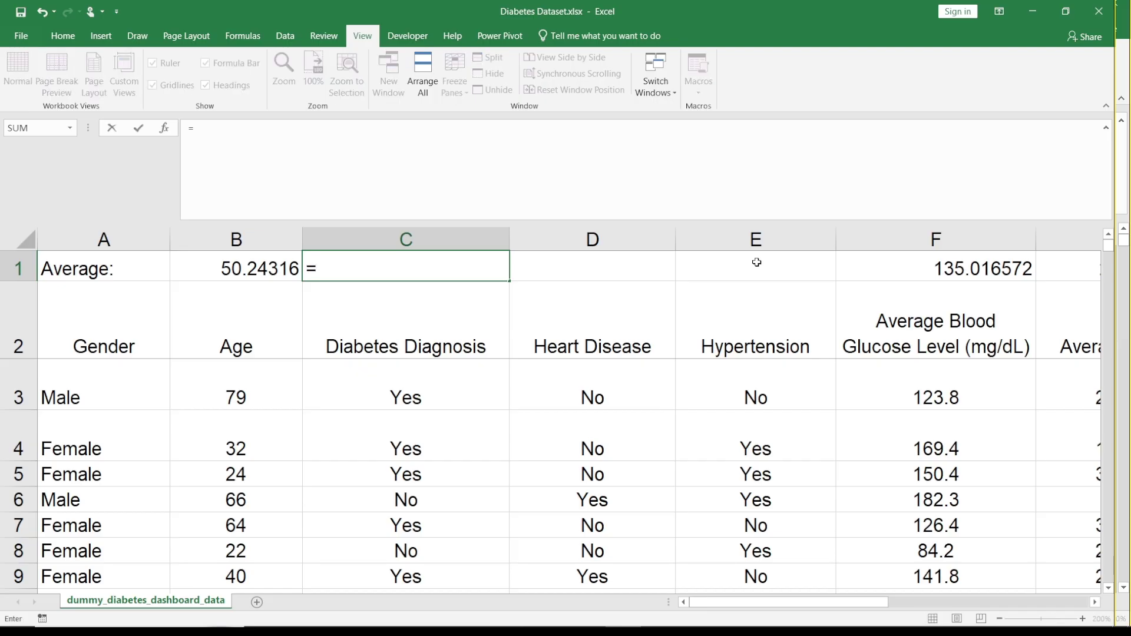
{"action": "type", "text": "countif"}
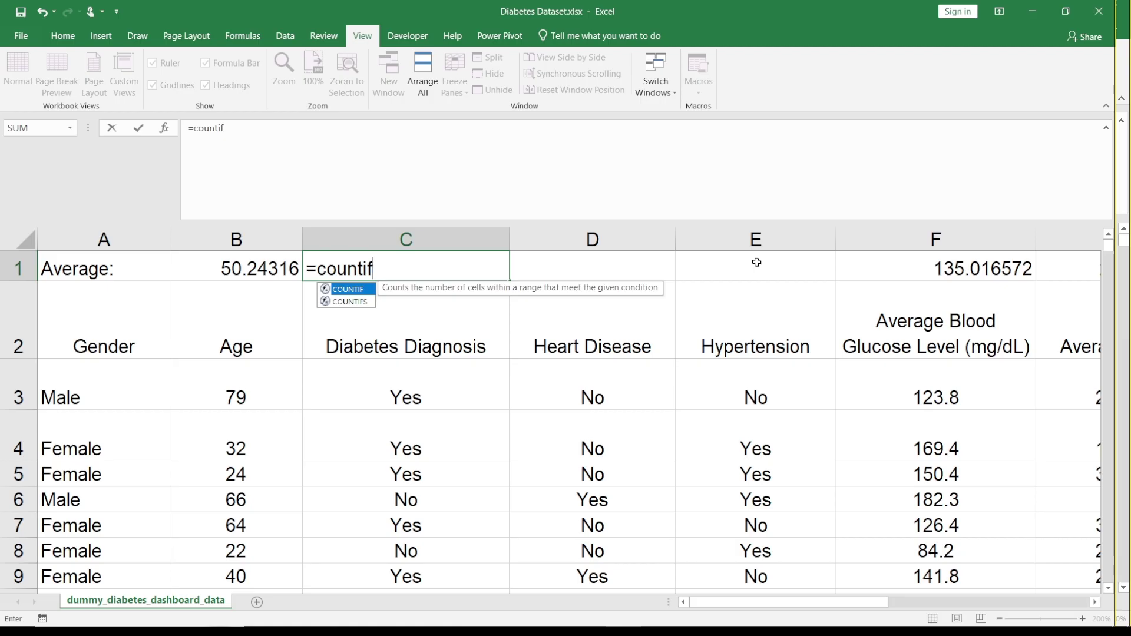
{"action": "type", "text": " ("}
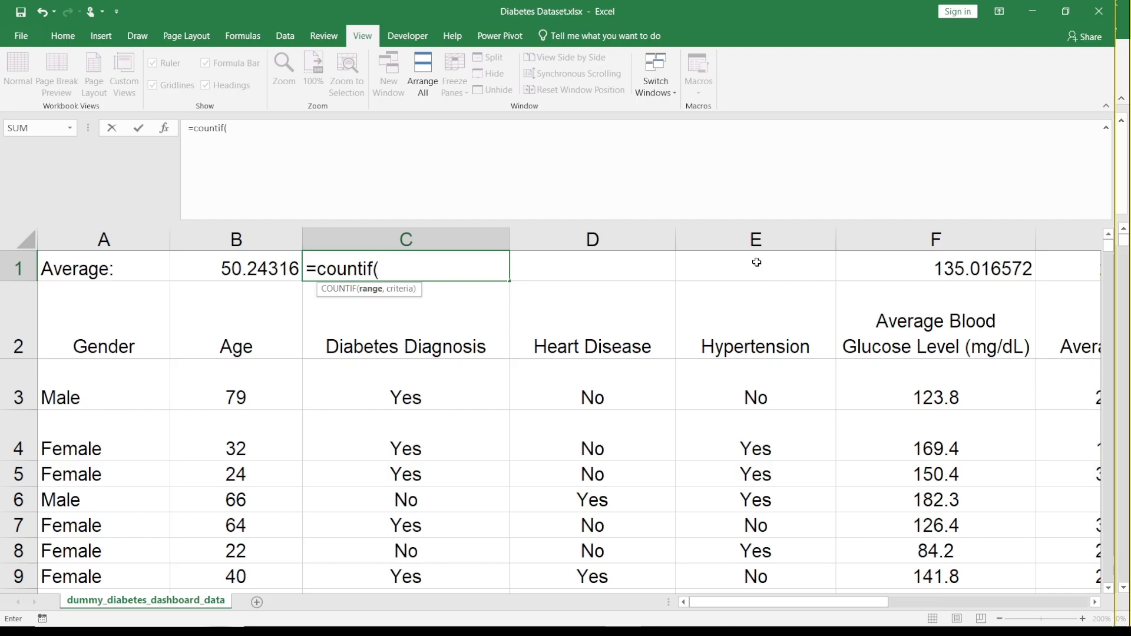
{"action": "left_click", "coordinate": [363, 378]}
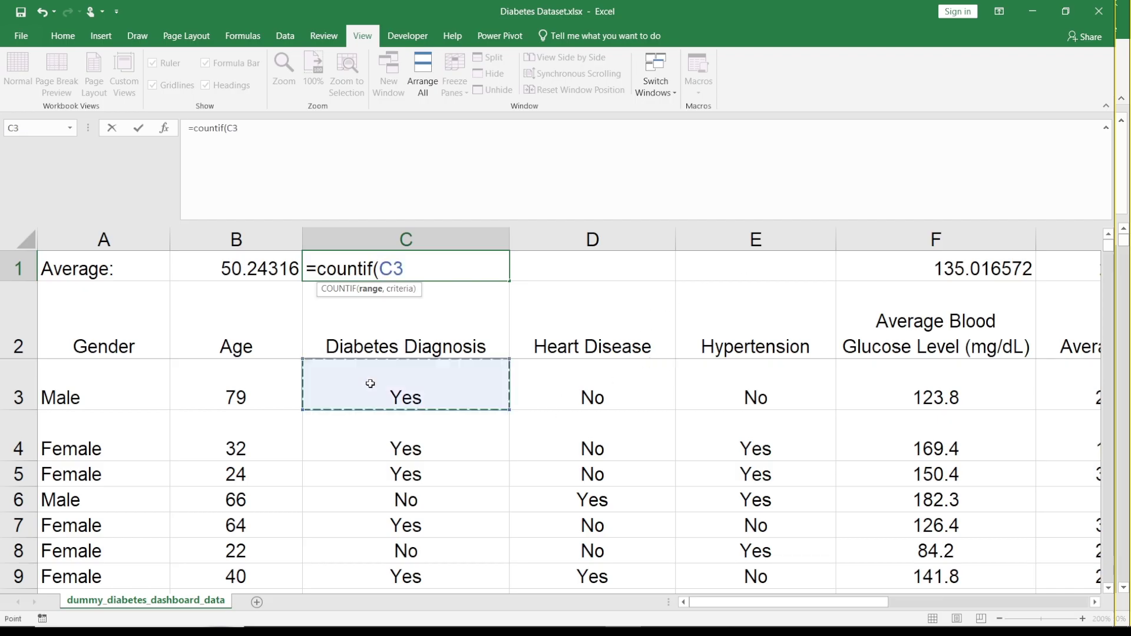
{"action": "key", "text": "F8"}
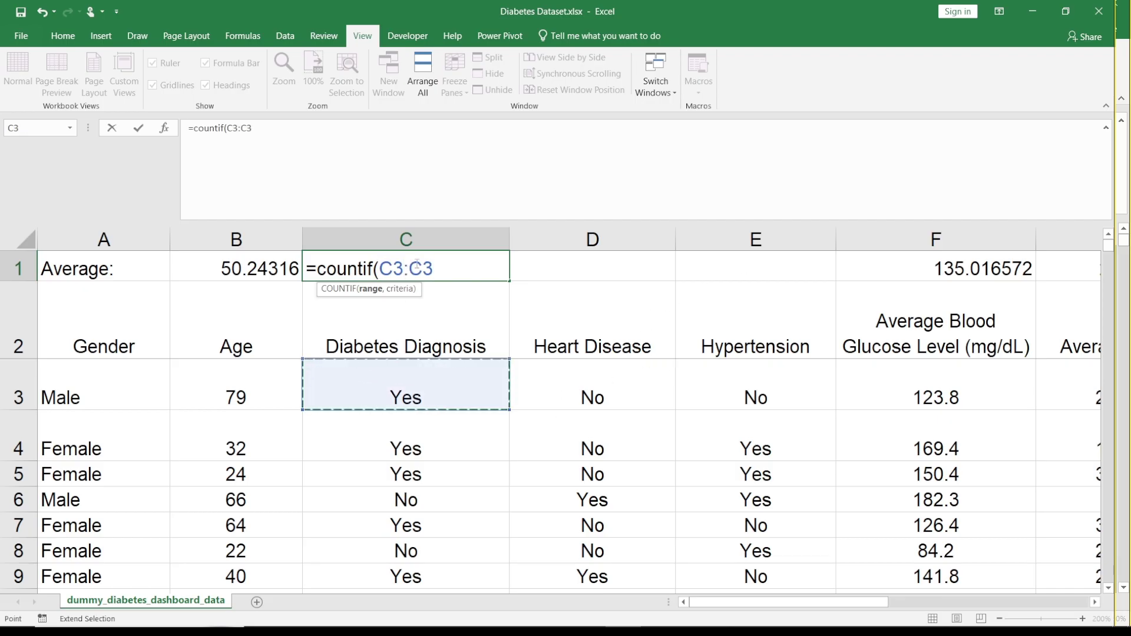
{"action": "key", "text": "BackSpace"}
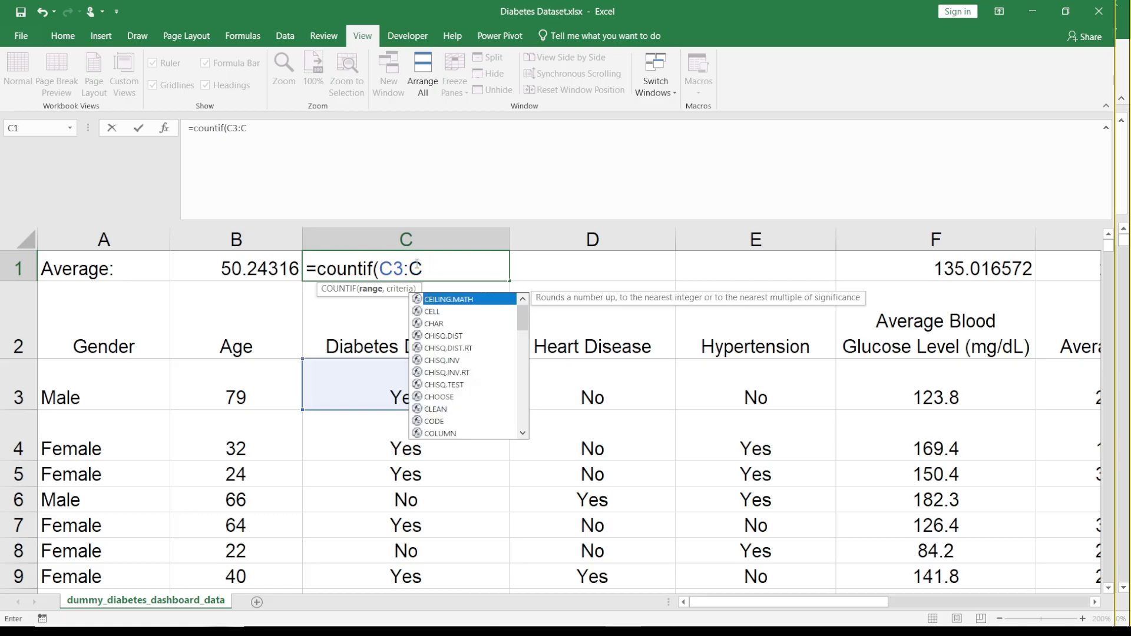
{"action": "type", "text": "25"}
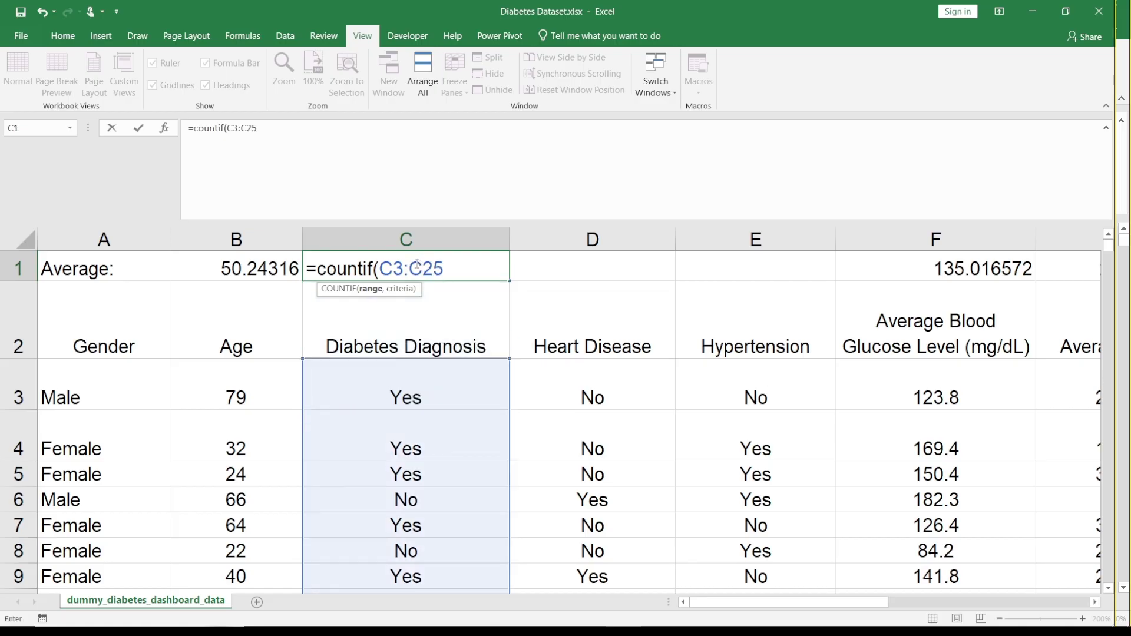
{"action": "type", "text": "0 02,"}
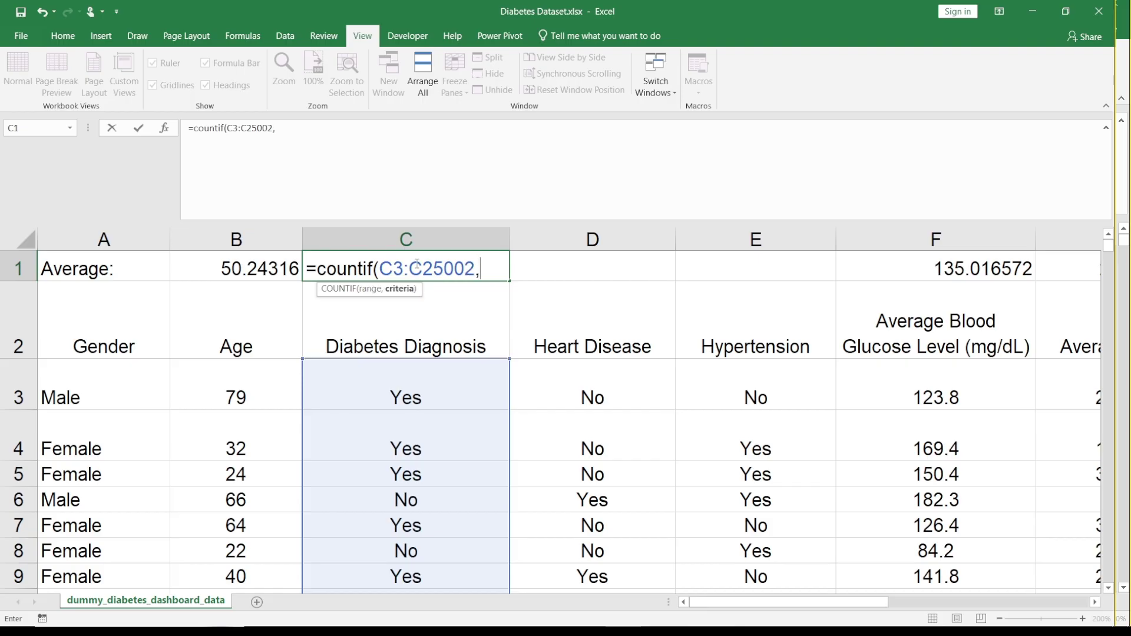
{"action": "type", "text": "\"Yes"}
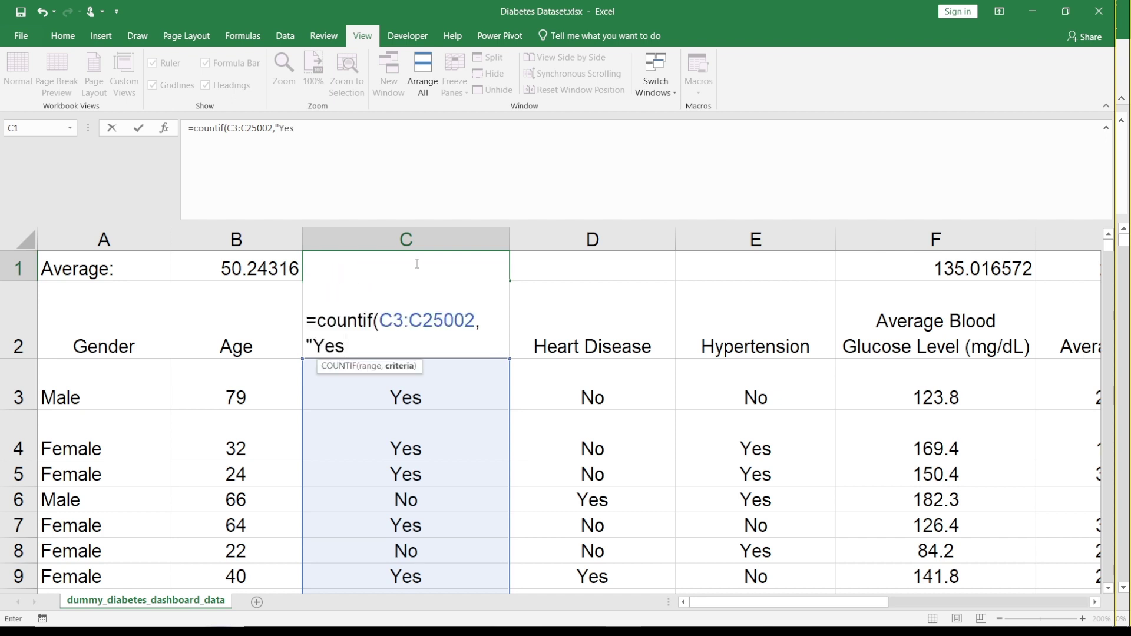
{"action": "type", "text": "\")"}
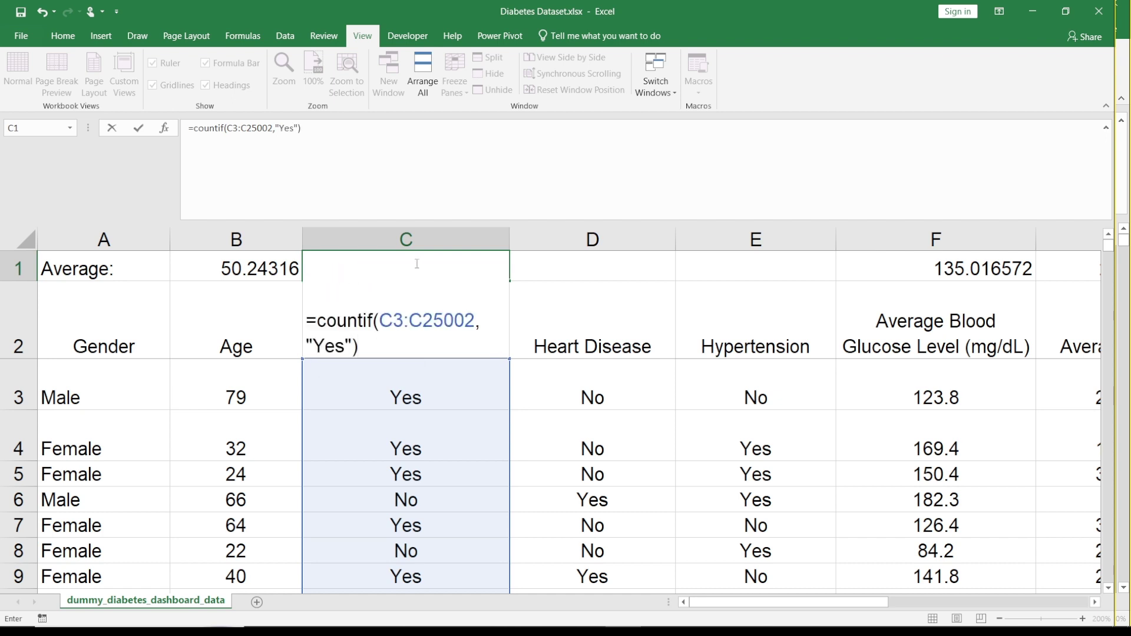
{"action": "key", "text": "Return"}
{"action": "left_click", "coordinate": [417, 263]}
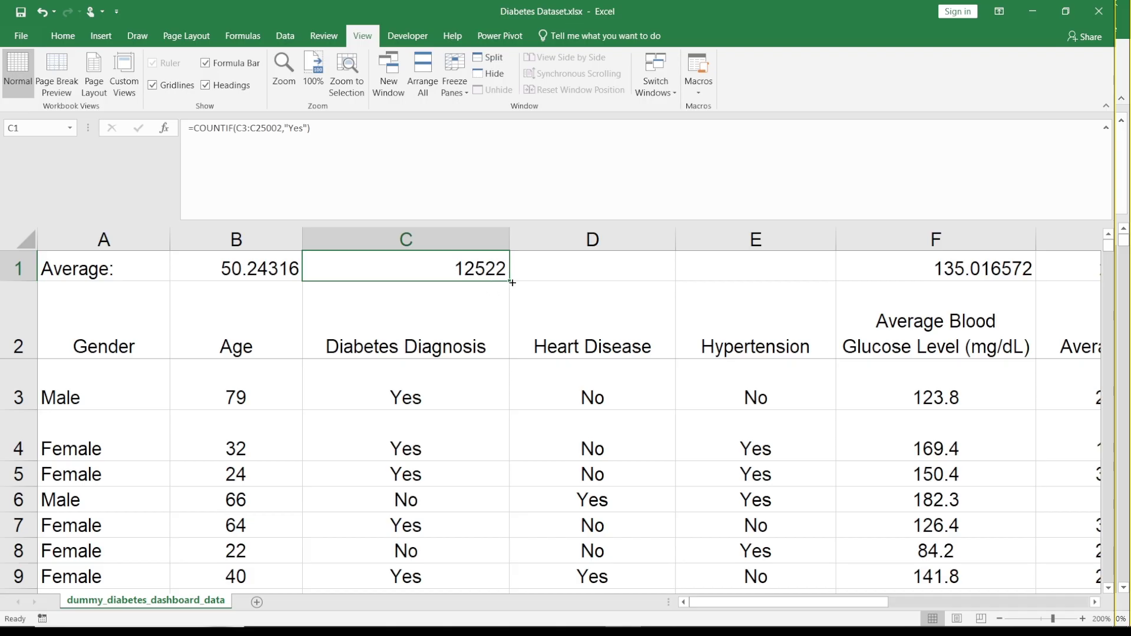
{"action": "left_click_drag", "start_coordinate": [511, 282], "coordinate": [769, 277]}
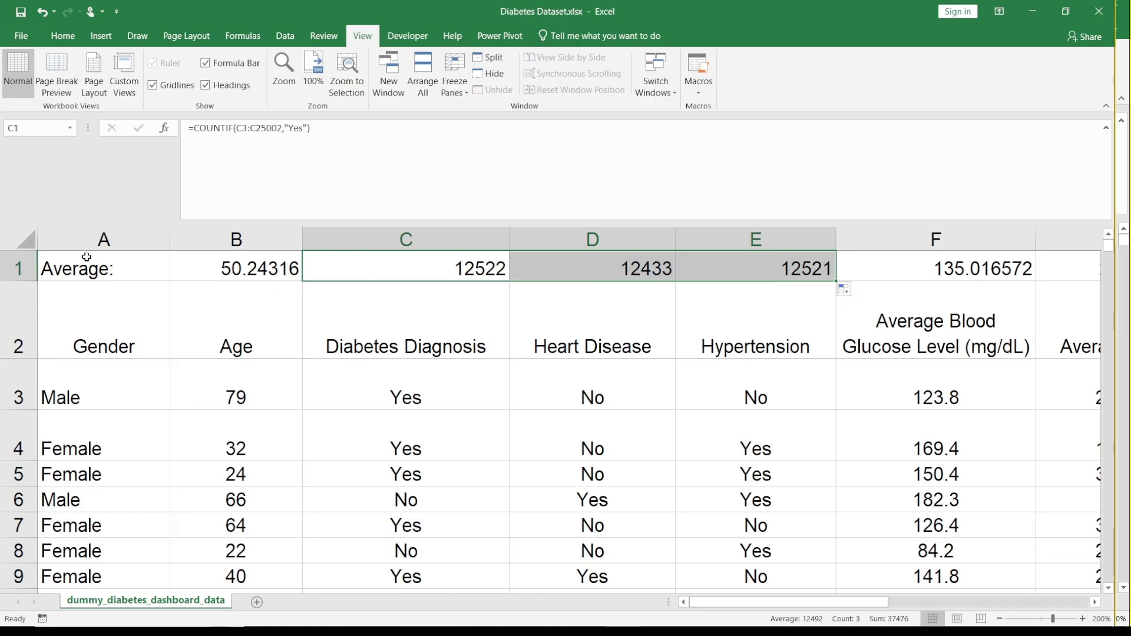
Step: Change the row label in A1 to "Average/Count:"
{"action": "double_click", "coordinate": [122, 266]}
{"action": "key", "text": "BackSpace"}
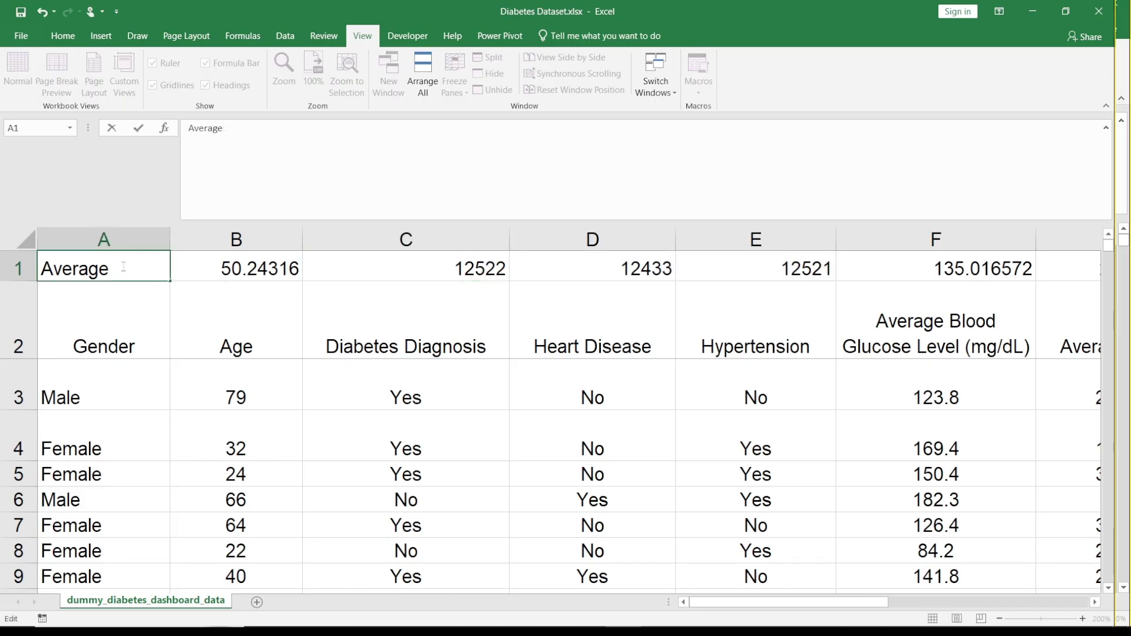
{"action": "type", "text": "/Count:"}
{"action": "key", "text": "Return"}
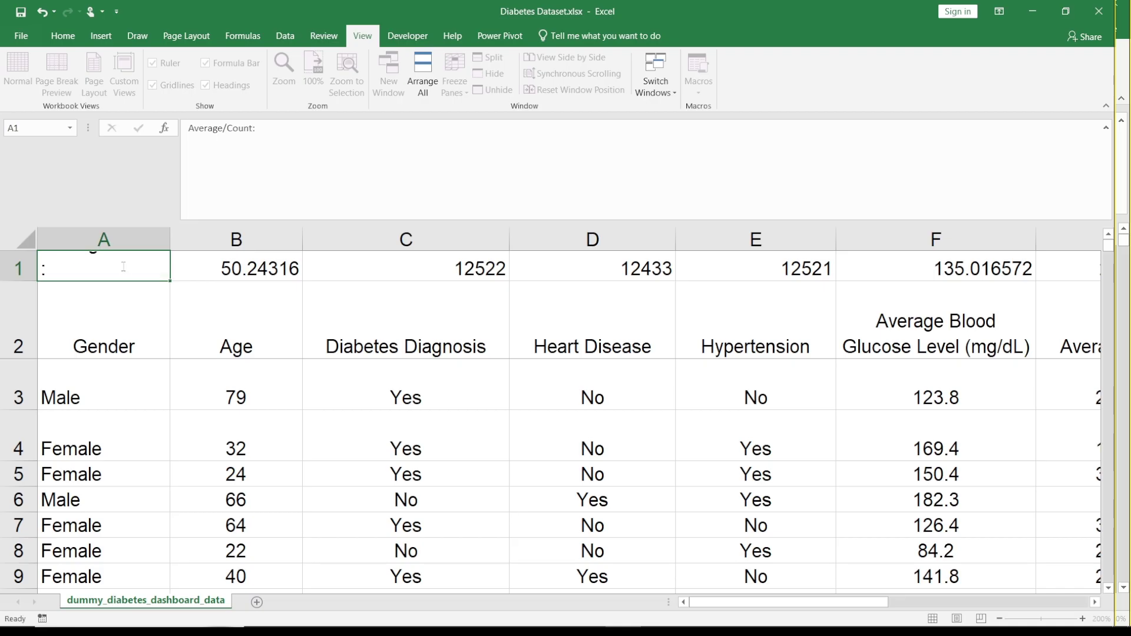
{"action": "key", "text": "Up"}
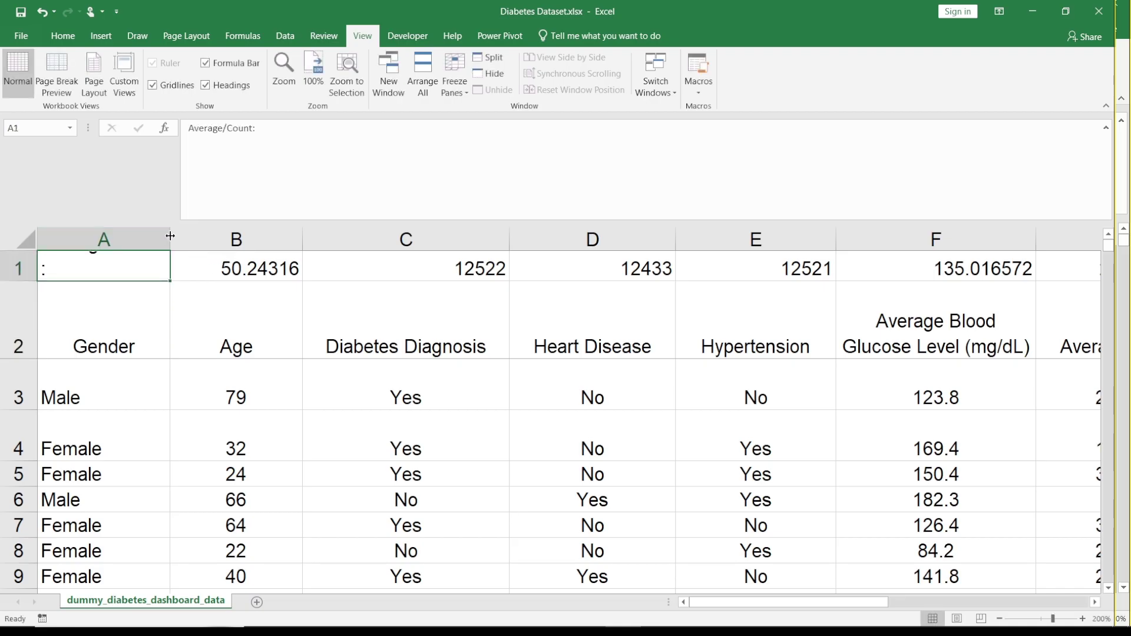
Step: Widen column A to fit the Average/Count: label and centre the summary values in B1:H1 horizontally
{"action": "left_click_drag", "start_coordinate": [164, 239], "coordinate": [193, 241]}
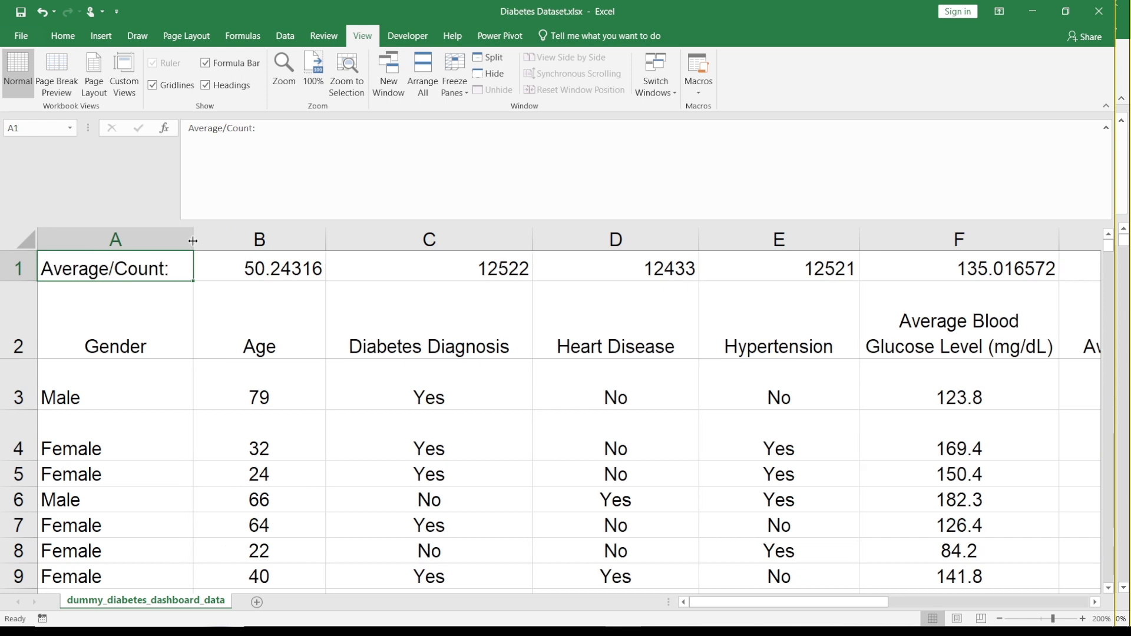
{"action": "left_click", "coordinate": [253, 274]}
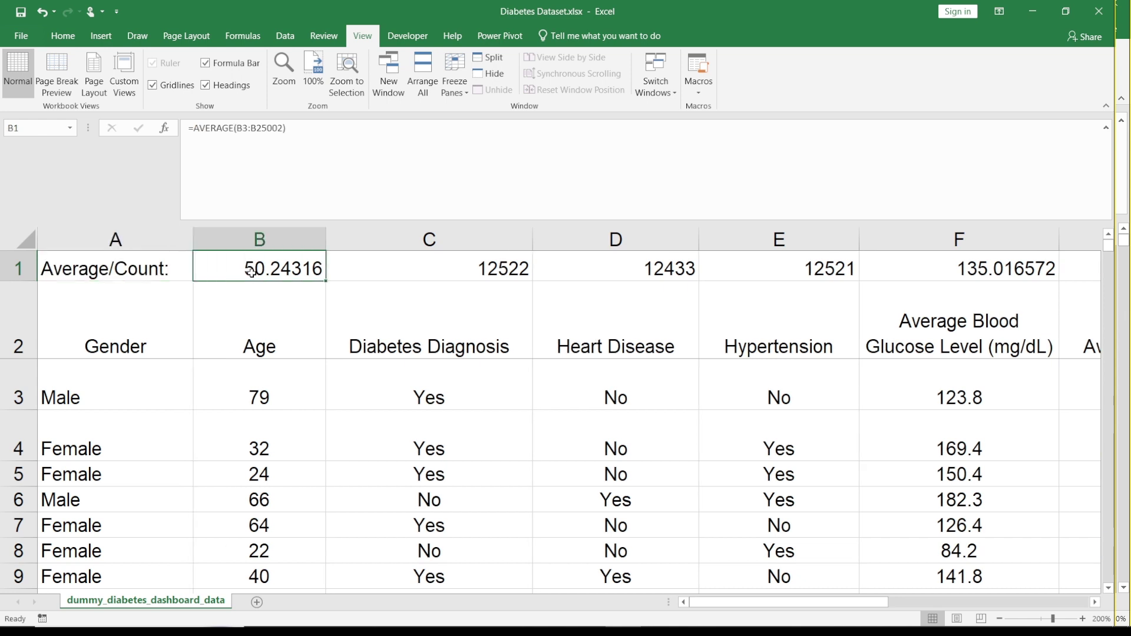
{"action": "left_click", "coordinate": [415, 278]}
{"action": "left_click_drag", "start_coordinate": [272, 266], "coordinate": [1000, 277]}
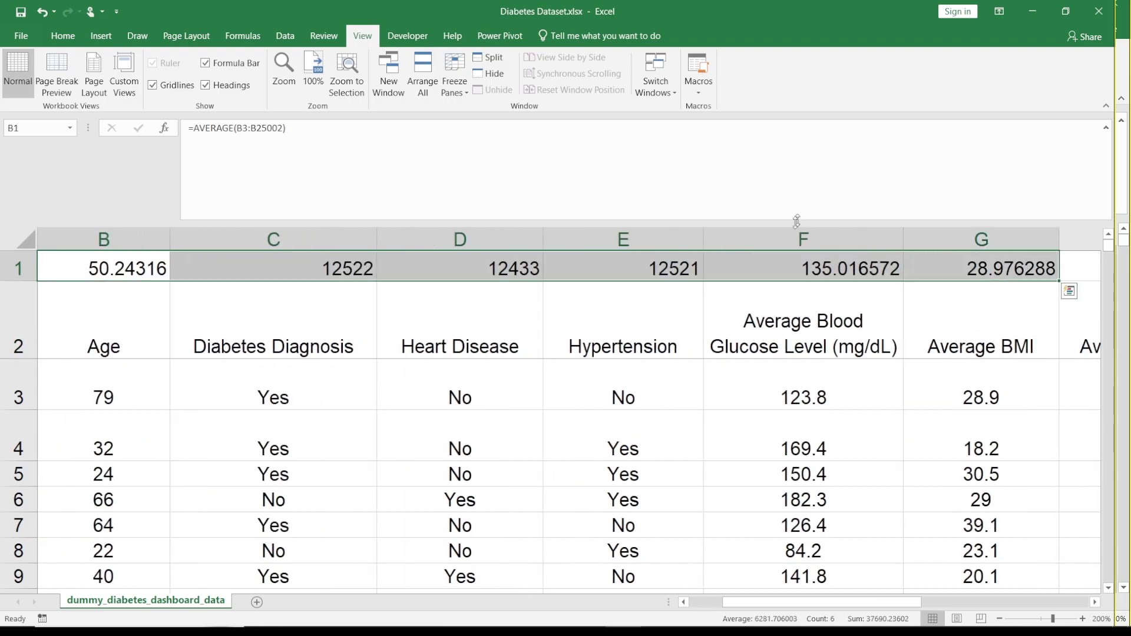
{"action": "scroll", "coordinate": [113, 269], "scroll_direction": "left", "scroll_amount": 1}
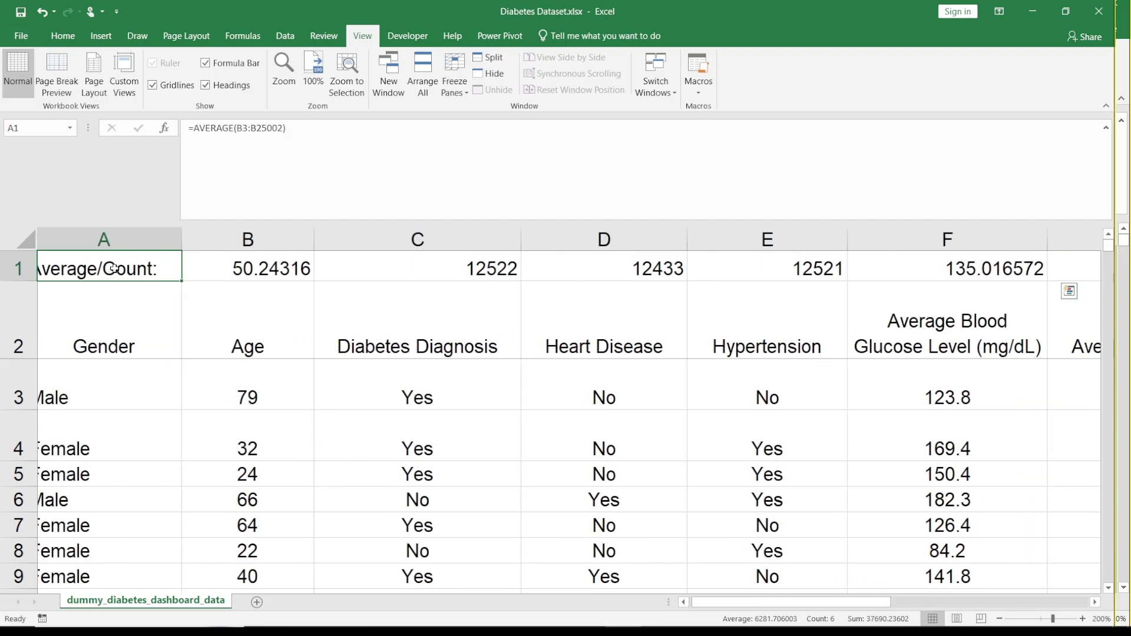
{"action": "left_click", "coordinate": [113, 268]}
{"action": "left_click_drag", "start_coordinate": [242, 269], "coordinate": [886, 269]}
{"action": "scroll", "coordinate": [886, 269], "scroll_direction": "right", "scroll_amount": 2}
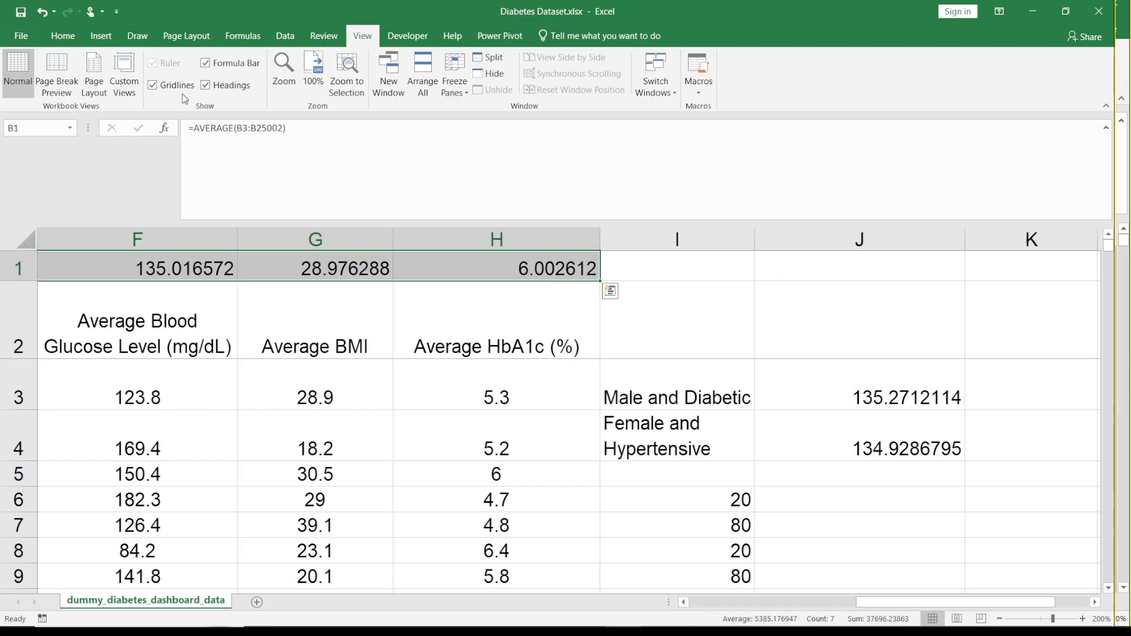
{"action": "left_click", "coordinate": [63, 36]}
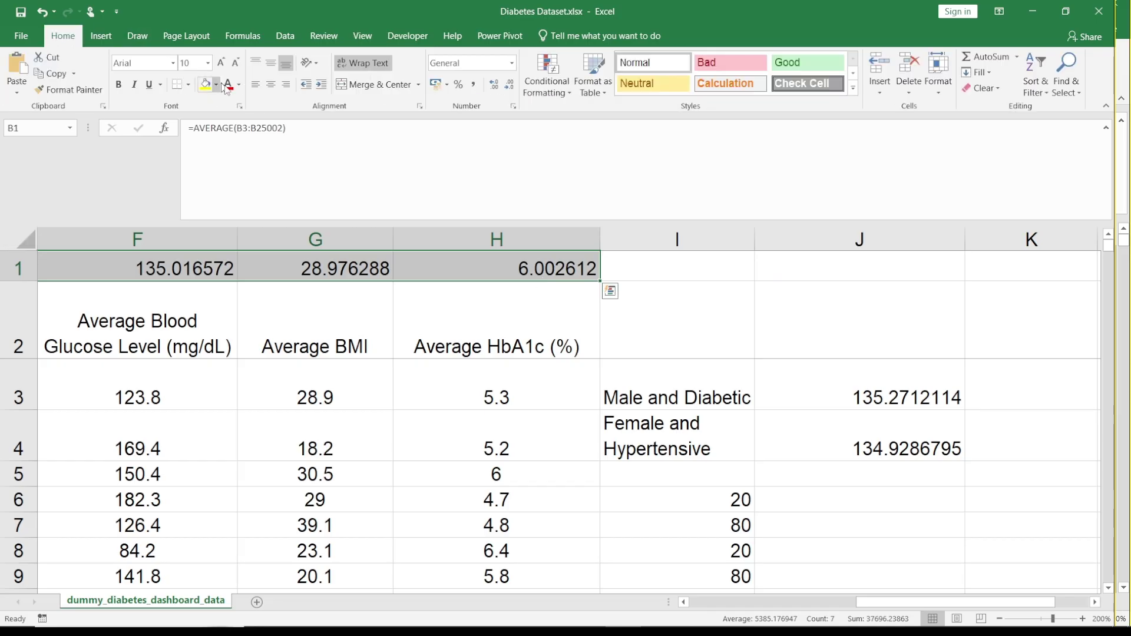
{"action": "left_click", "coordinate": [271, 84]}
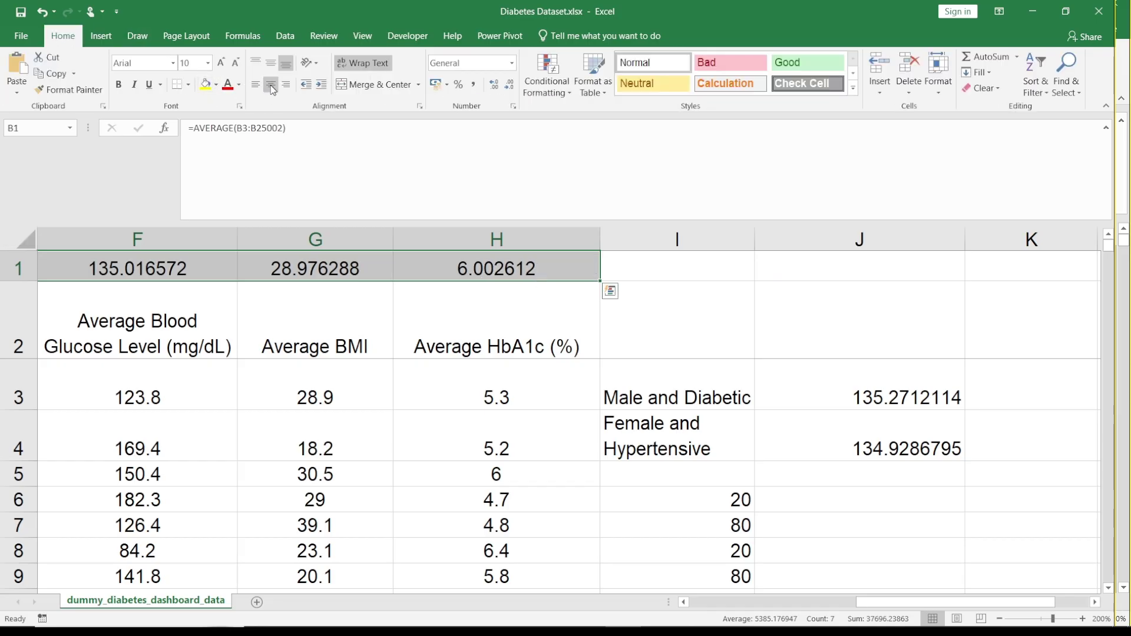
Step: Go through the row 1 summary cells from G1 back to the first columns to check their alignment and formulas
{"action": "left_click", "coordinate": [315, 264]}
{"action": "key", "text": "Left"}
{"action": "key", "text": "Left"}
{"action": "key", "text": "Left"}
{"action": "key", "text": "Left"}
{"action": "key", "text": "Left"}
{"action": "key", "text": "Left"}
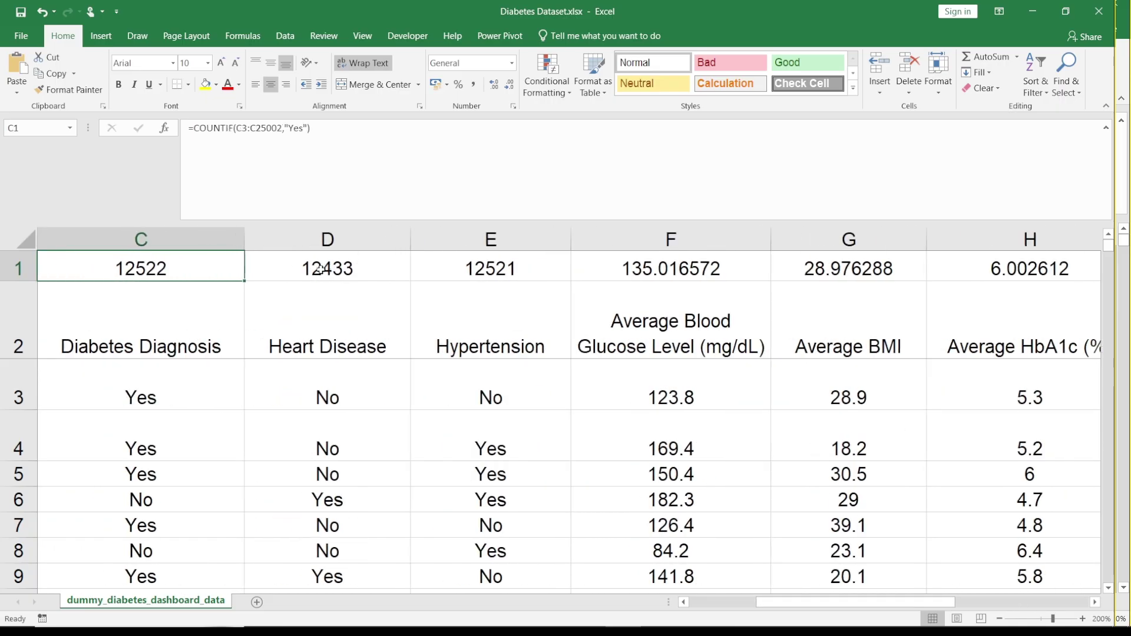
{"action": "key", "text": "Right"}
{"action": "key", "text": "Right"}
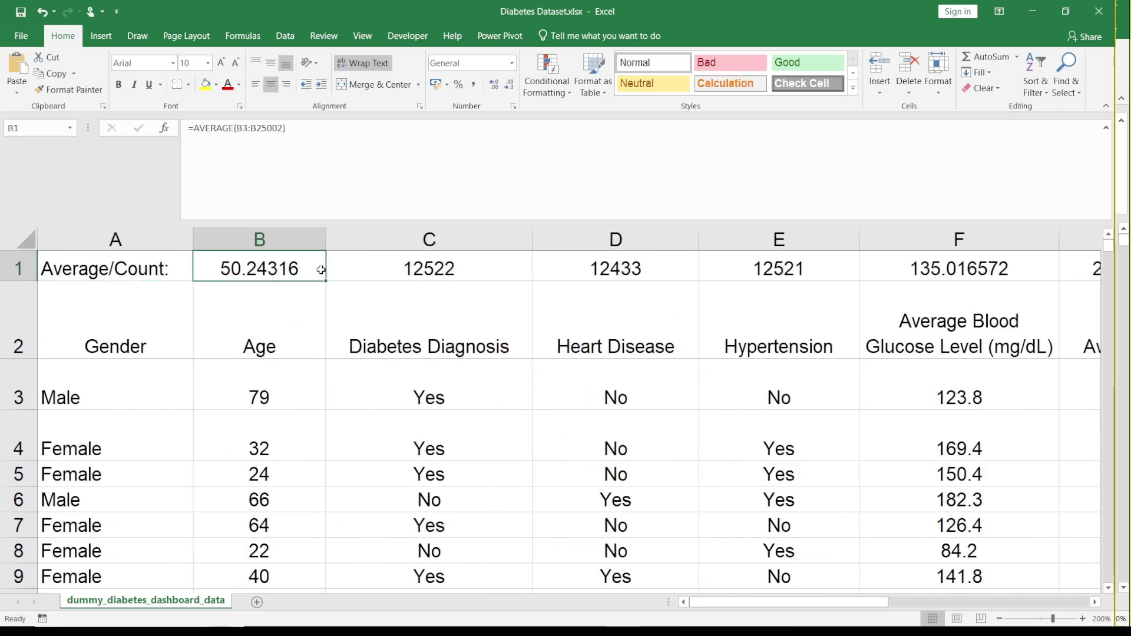
{"action": "key", "text": "Right"}
{"action": "key", "text": "Right"}
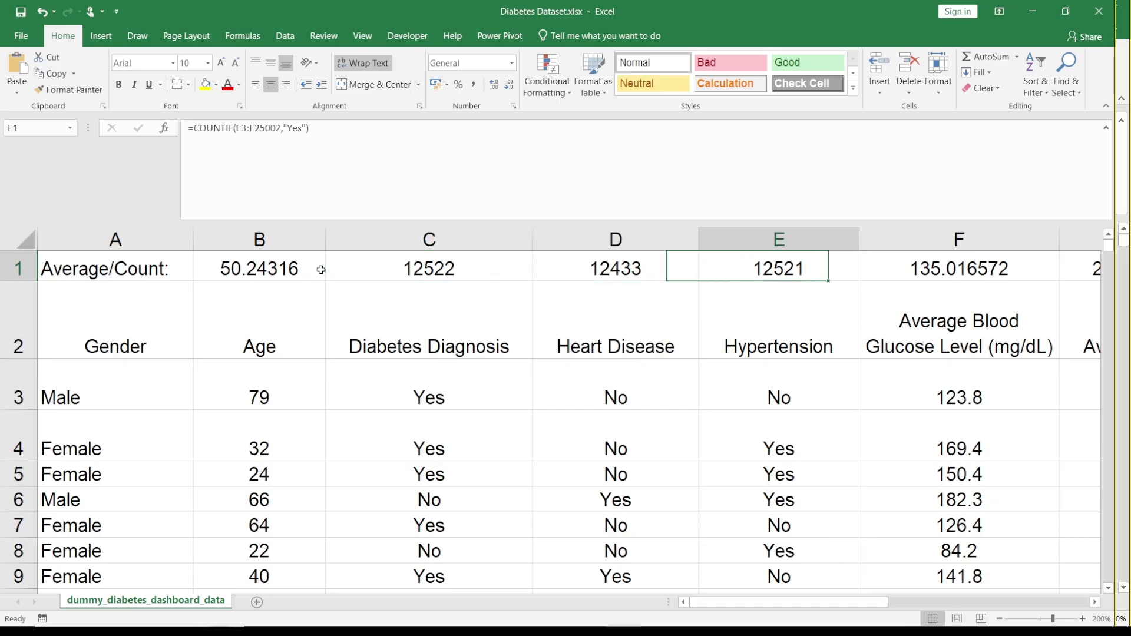
Step: Format the average age in B1 to show two decimal places
{"action": "left_click", "coordinate": [267, 276]}
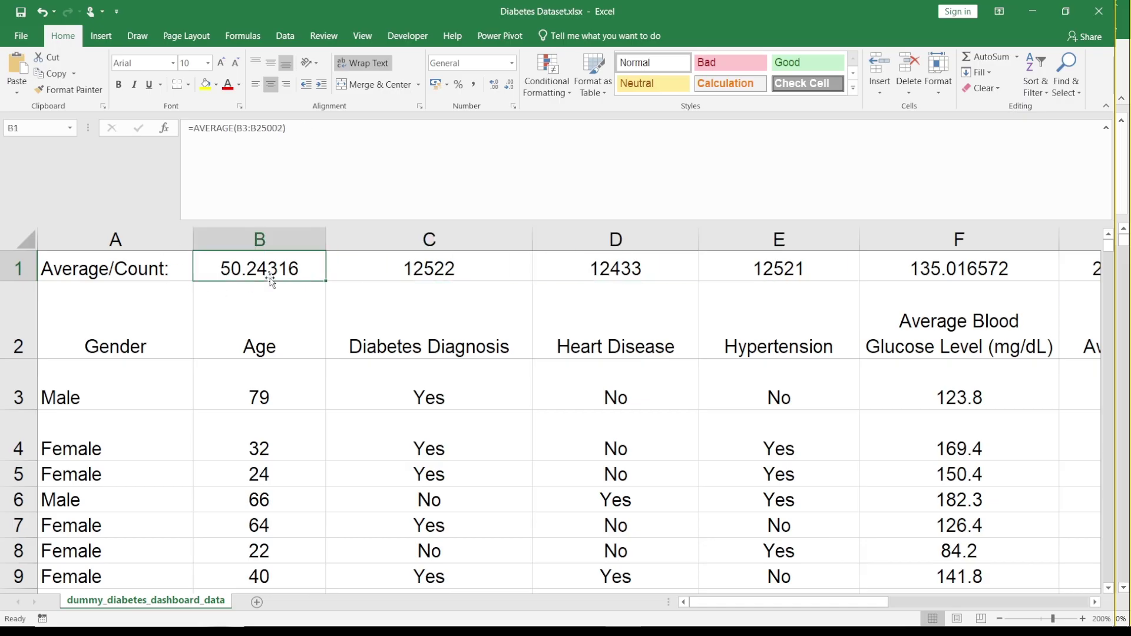
{"action": "left_click", "coordinate": [495, 90]}
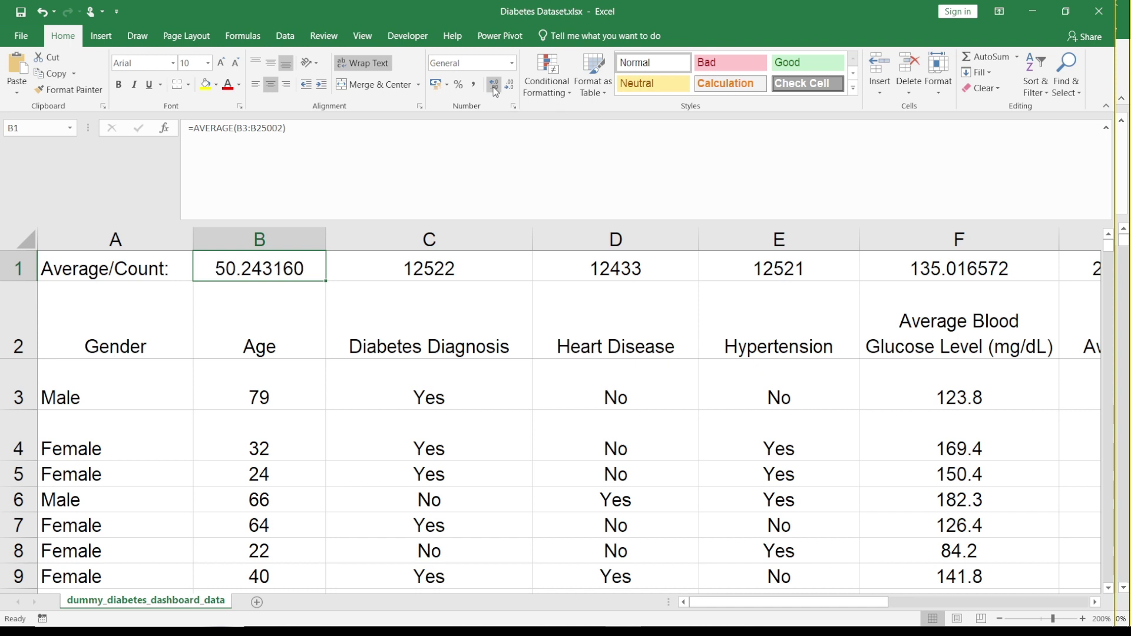
{"action": "left_click", "coordinate": [512, 92]}
{"action": "left_click", "coordinate": [512, 91]}
{"action": "left_click", "coordinate": [513, 91]}
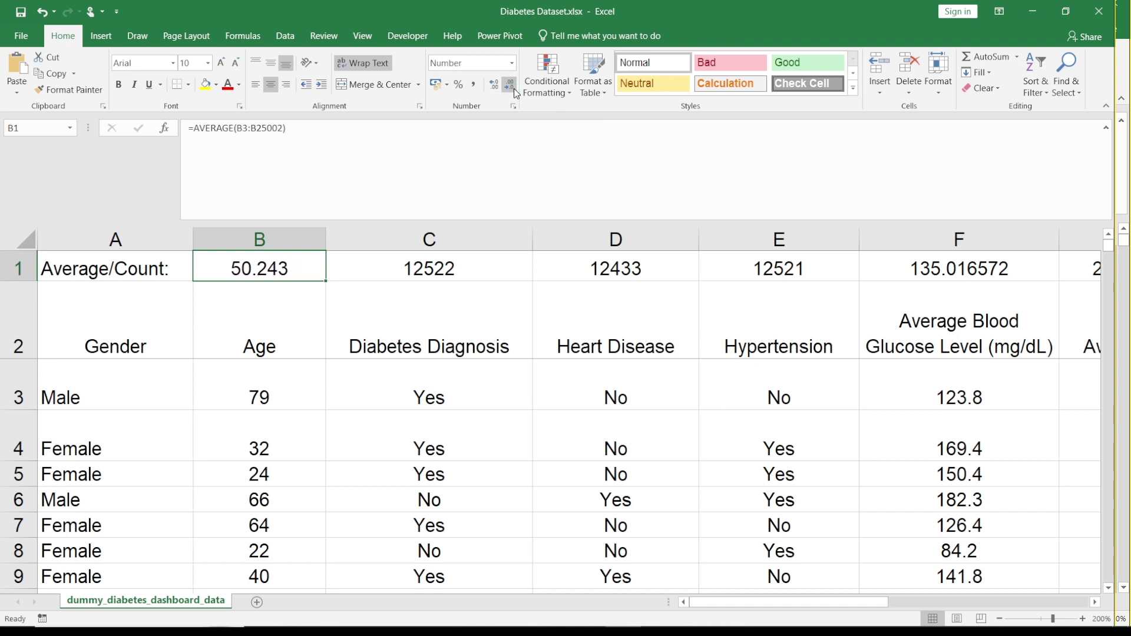
{"action": "left_click", "coordinate": [513, 91]}
Step: Format the average blood glucose level in F1 to show two decimal places
{"action": "key", "text": "Right"}
{"action": "key", "text": "Right"}
{"action": "key", "text": "Right"}
{"action": "key", "text": "Right"}
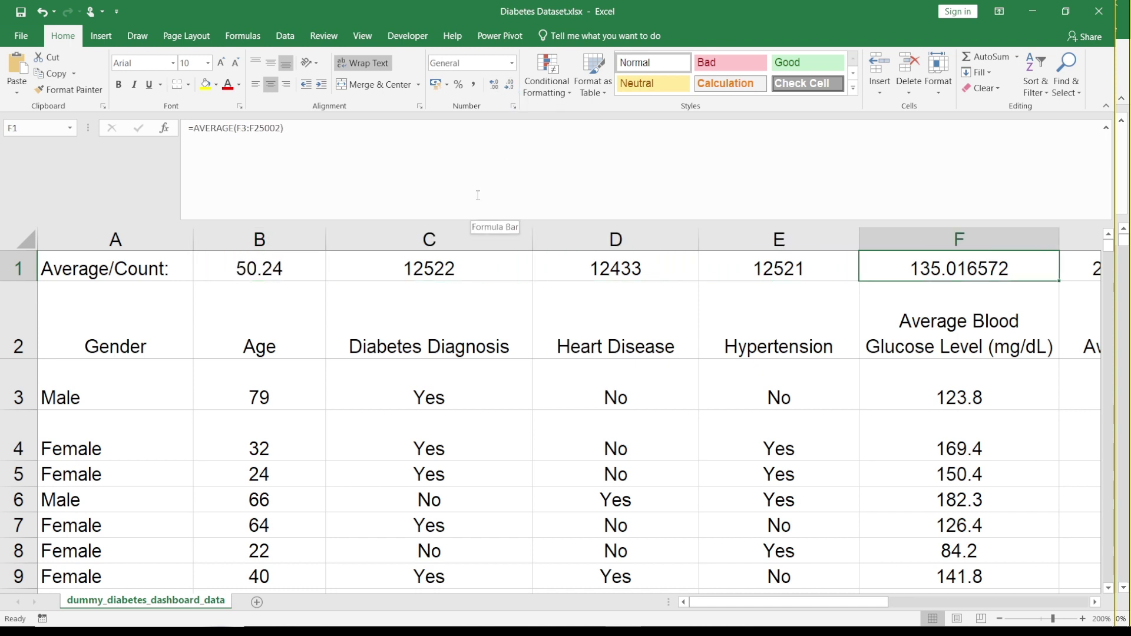
{"action": "left_click", "coordinate": [495, 87]}
{"action": "left_click", "coordinate": [511, 86]}
{"action": "left_click", "coordinate": [511, 86]}
{"action": "left_click", "coordinate": [511, 86]}
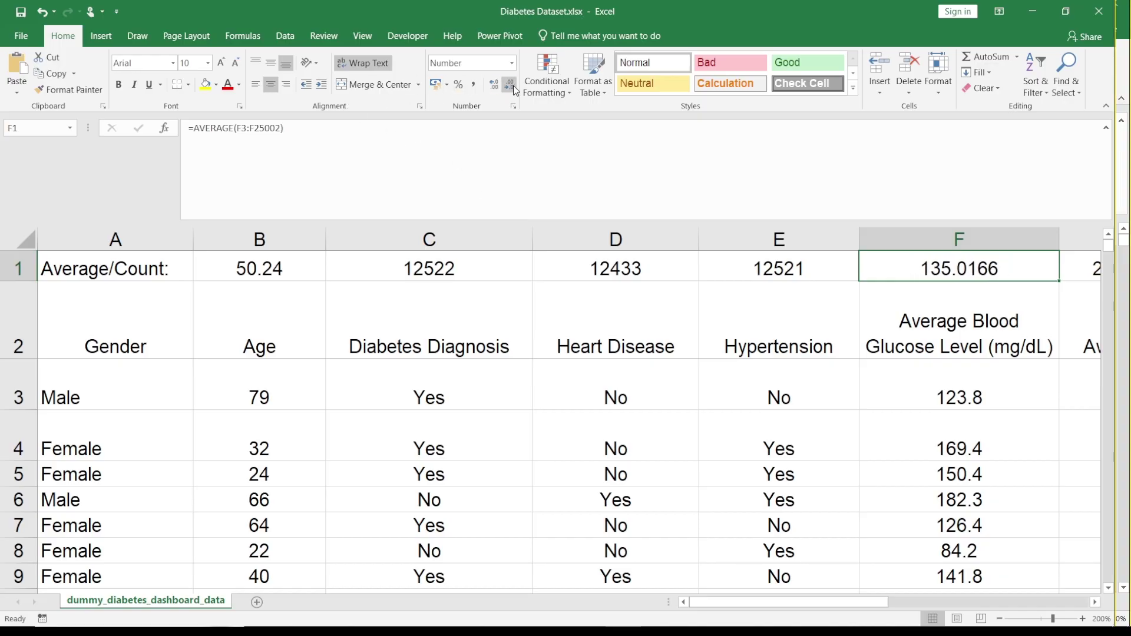
{"action": "left_click", "coordinate": [512, 86]}
{"action": "left_click", "coordinate": [512, 86]}
Step: Format the BMI and HbA1c averages in G1:H1 to two decimal places and return to the label in A1
{"action": "key", "text": "Right"}
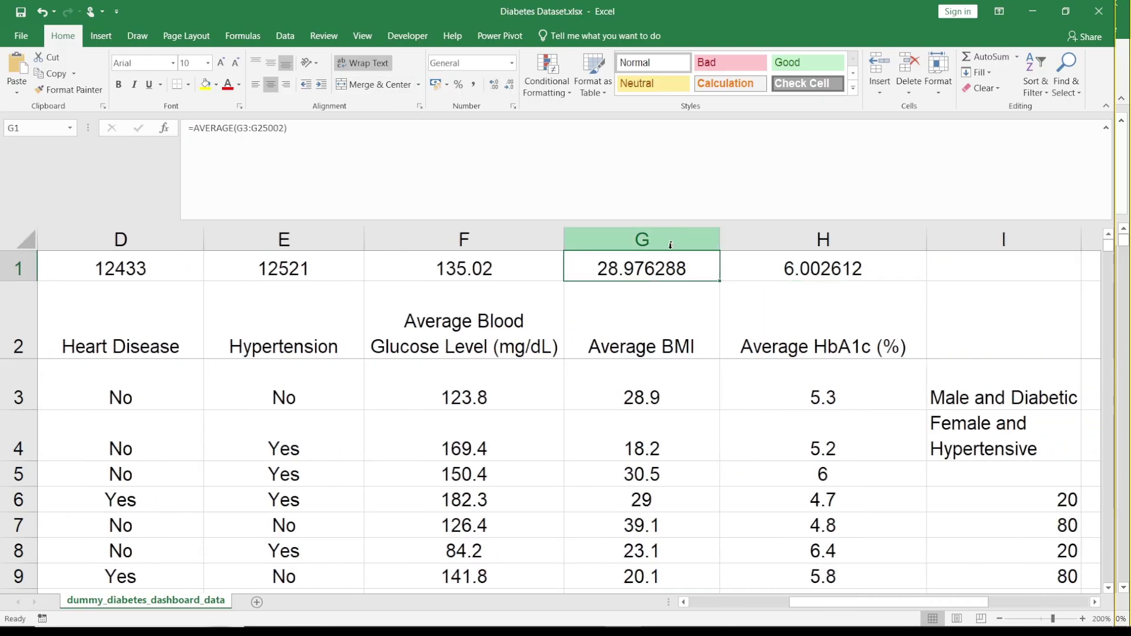
{"action": "left_click_drag", "start_coordinate": [659, 266], "coordinate": [794, 268]}
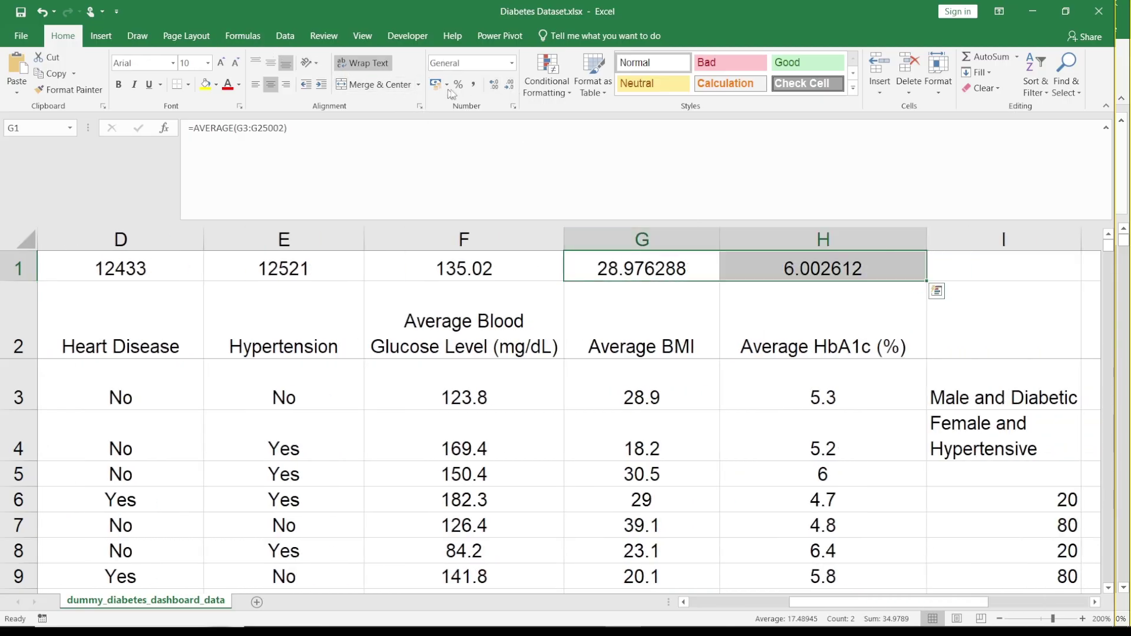
{"action": "left_click", "coordinate": [510, 86]}
{"action": "left_click", "coordinate": [510, 86]}
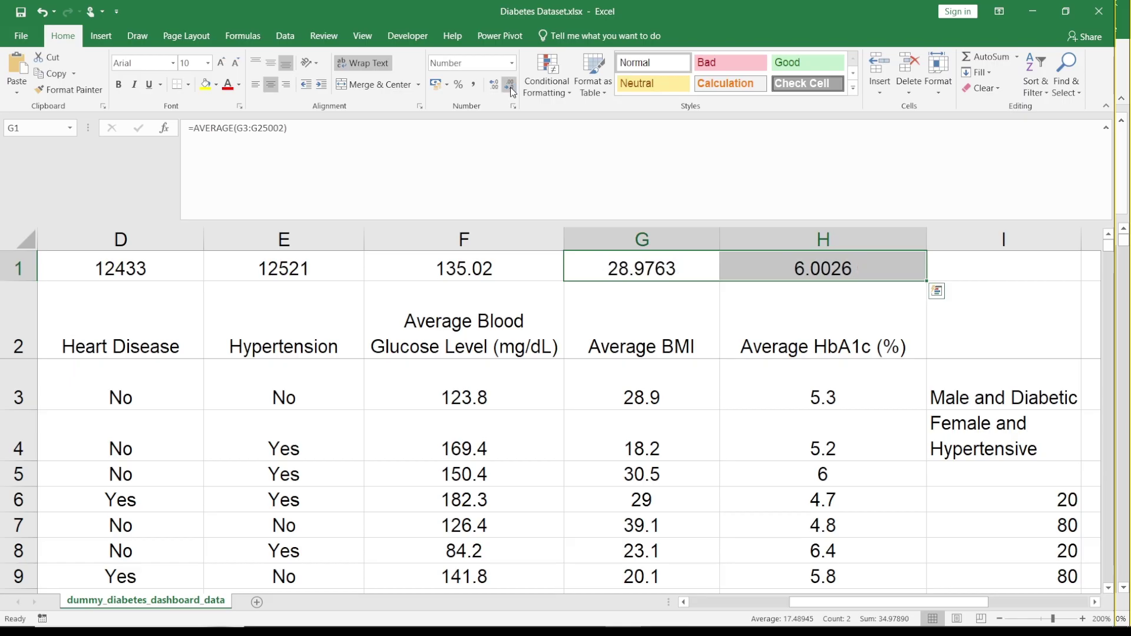
{"action": "left_click", "coordinate": [510, 86]}
{"action": "left_click", "coordinate": [510, 86]}
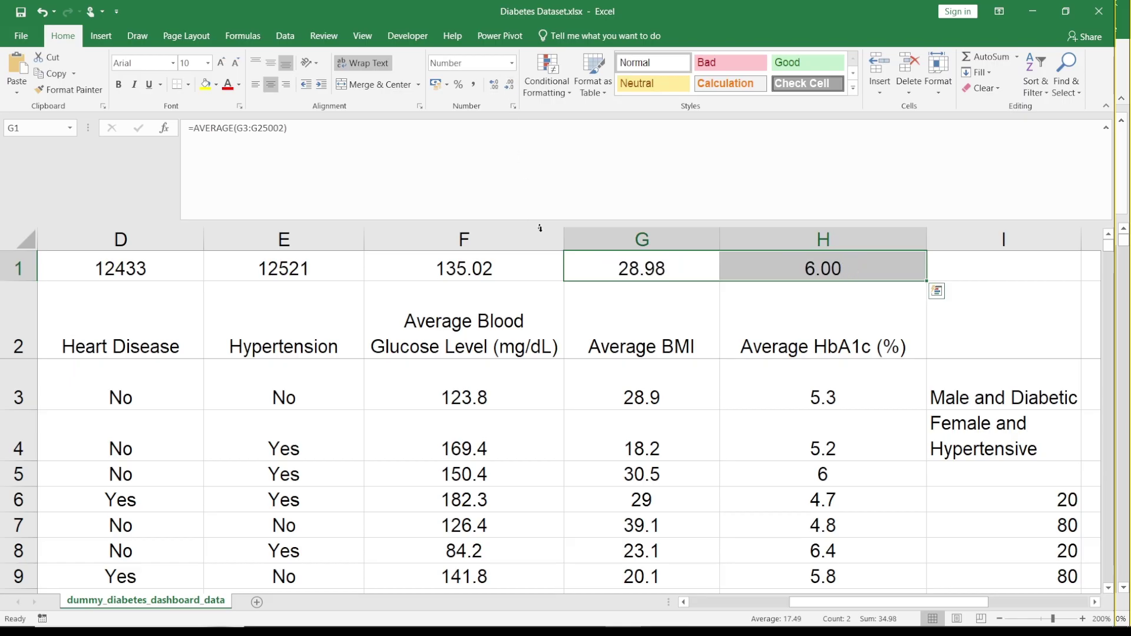
{"action": "left_click", "coordinate": [630, 278]}
{"action": "key", "text": "Left"}
{"action": "key", "text": "Left"}
{"action": "key", "text": "Left"}
{"action": "key", "text": "Left"}
{"action": "key", "text": "Left"}
{"action": "key", "text": "Left"}
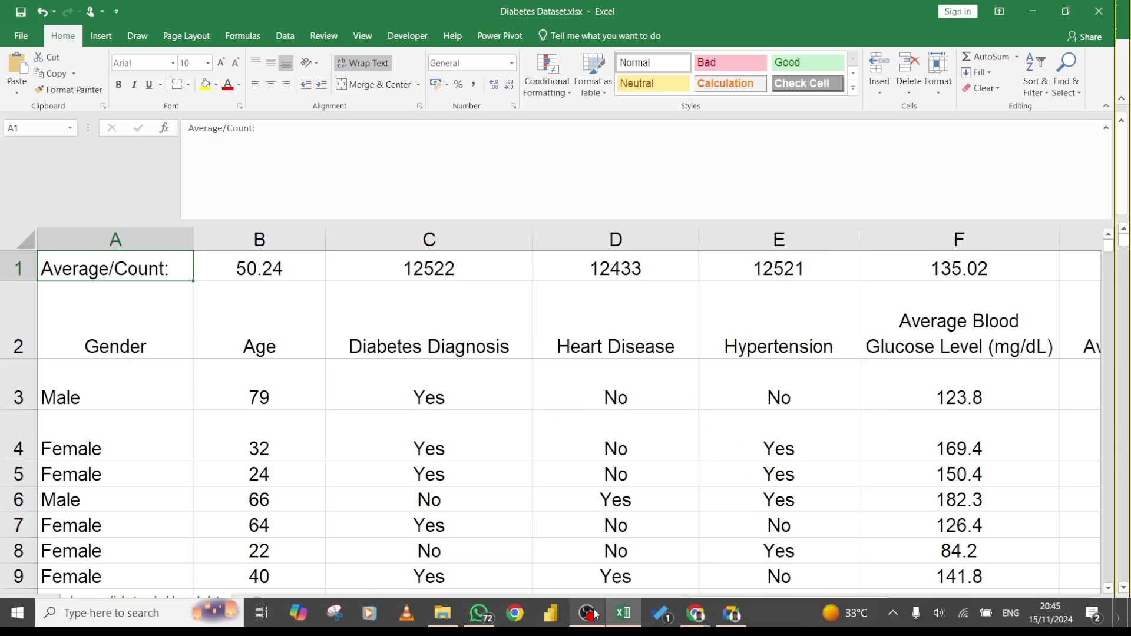
{"action": "mouse_move", "coordinate": [588, 615]}
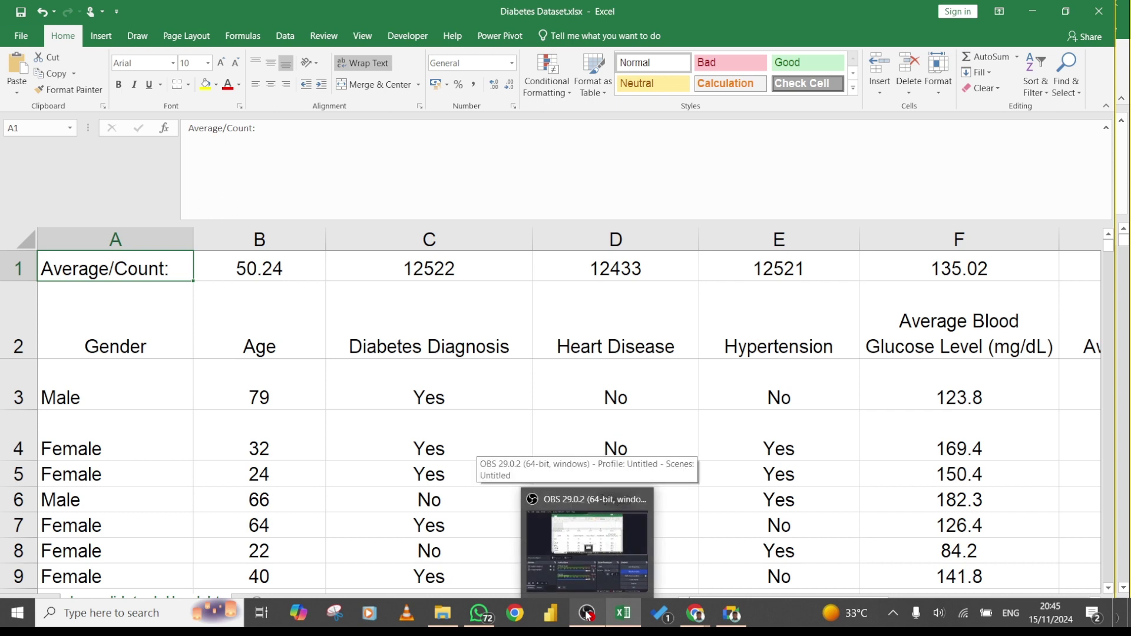
{"action": "mouse_move", "coordinate": [478, 615]}
{"action": "mouse_move", "coordinate": [696, 616]}
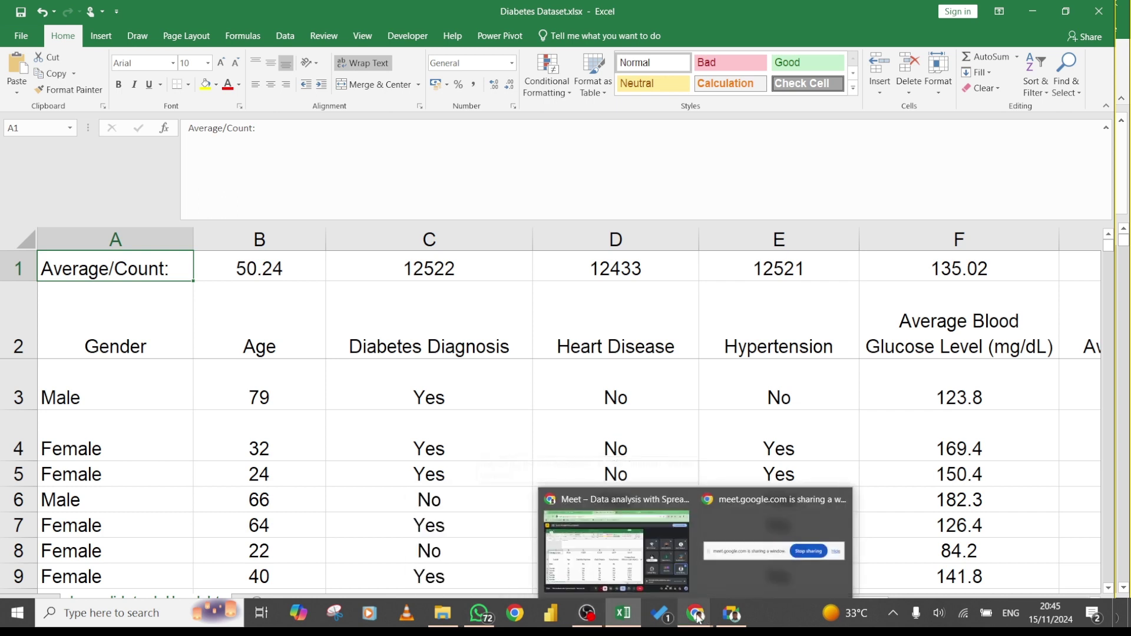
Step: Examine the diabetes count formula, the conditional results beside the data, and the Average Blood Glucose, BMI and HbA1c columns
{"action": "left_click", "coordinate": [441, 276]}
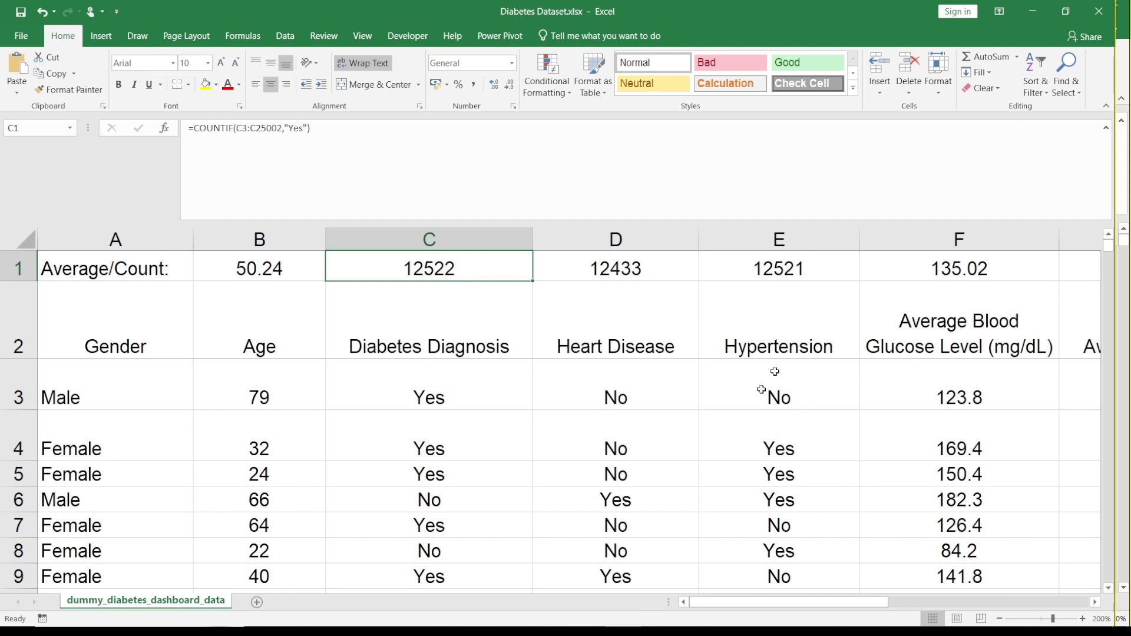
{"action": "left_click_drag", "start_coordinate": [743, 601], "coordinate": [917, 601]}
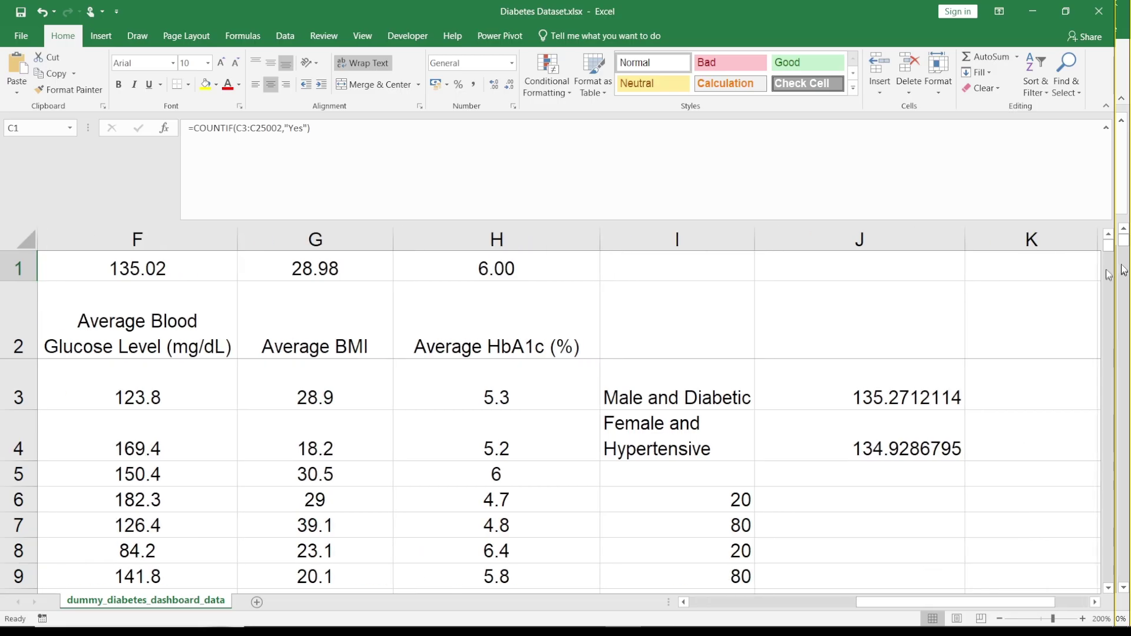
{"action": "left_click_drag", "start_coordinate": [1109, 244], "coordinate": [1110, 248]}
{"action": "left_click", "coordinate": [327, 366]}
{"action": "key", "text": "Left"}
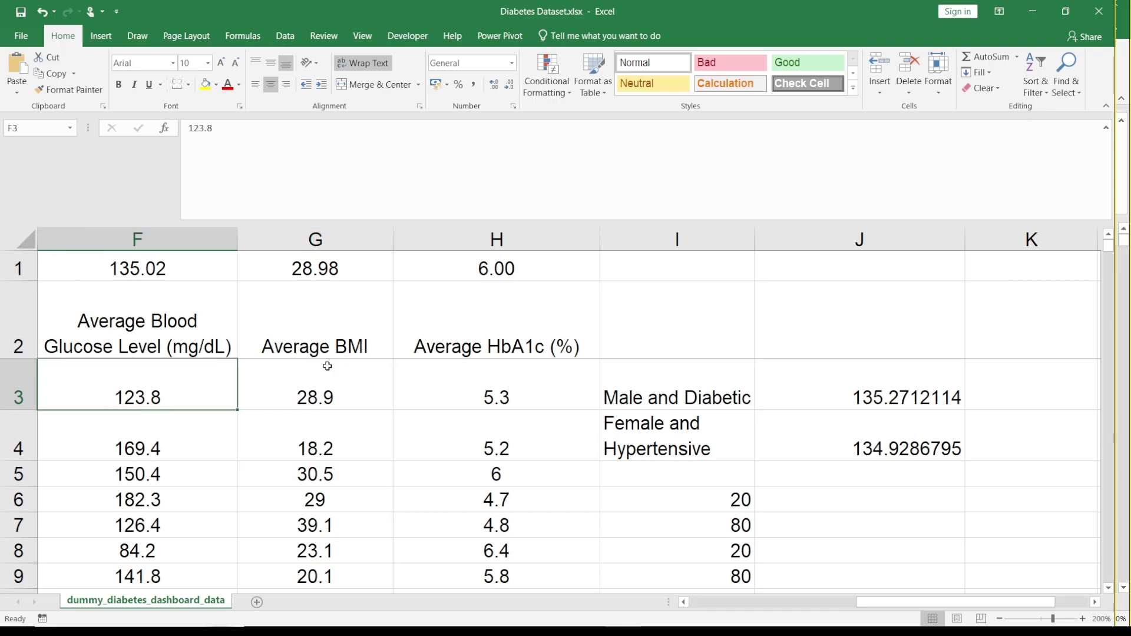
{"action": "key", "text": "Up"}
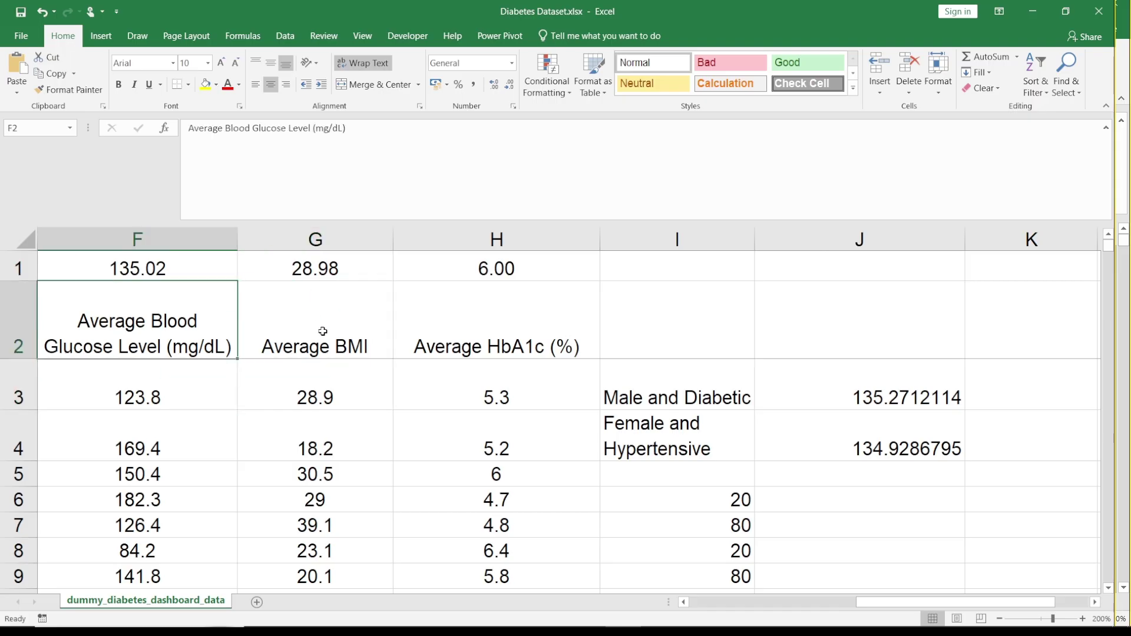
{"action": "key", "text": "Left"}
{"action": "key", "text": "Left"}
{"action": "left_click", "coordinate": [376, 323]}
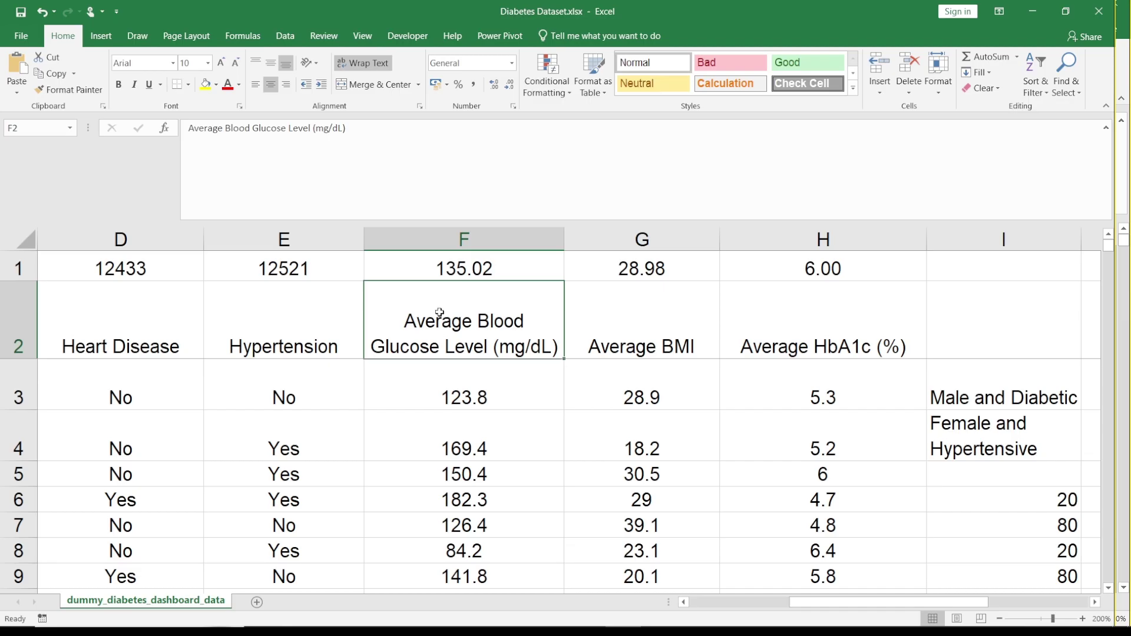
{"action": "left_click", "coordinate": [637, 294]}
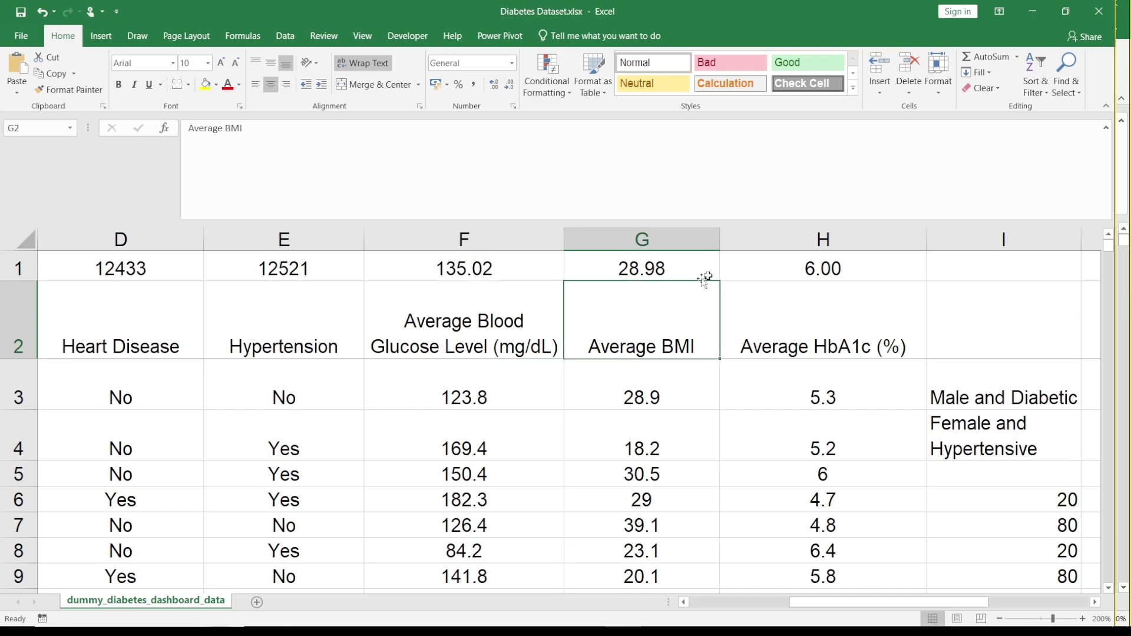
{"action": "left_click", "coordinate": [794, 237]}
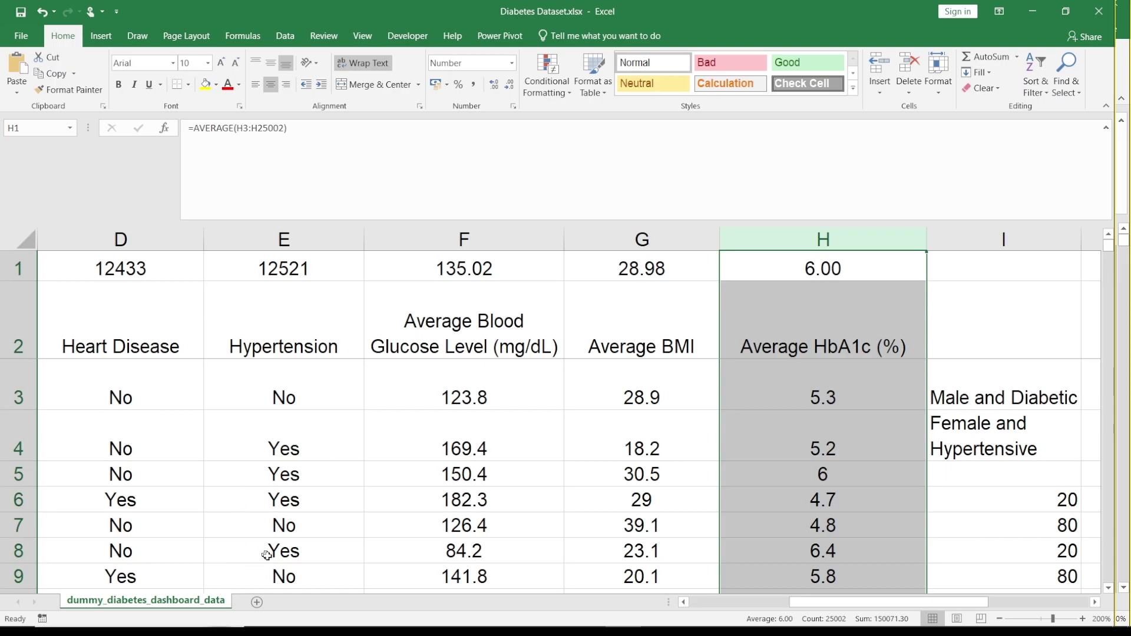
Step: Switch to Chrome, check the normal blood sugar levels results, and open the BMI Categories sheet of the Diabetes Dataset in Google Sheets
{"action": "mouse_move", "coordinate": [340, 634]}
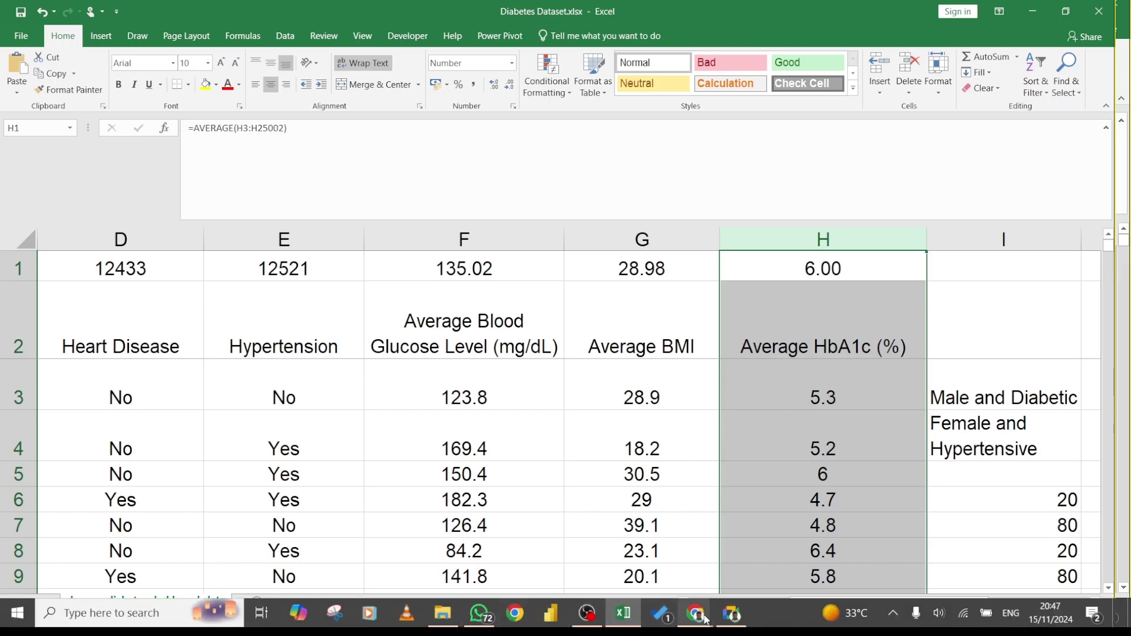
{"action": "mouse_move", "coordinate": [696, 616]}
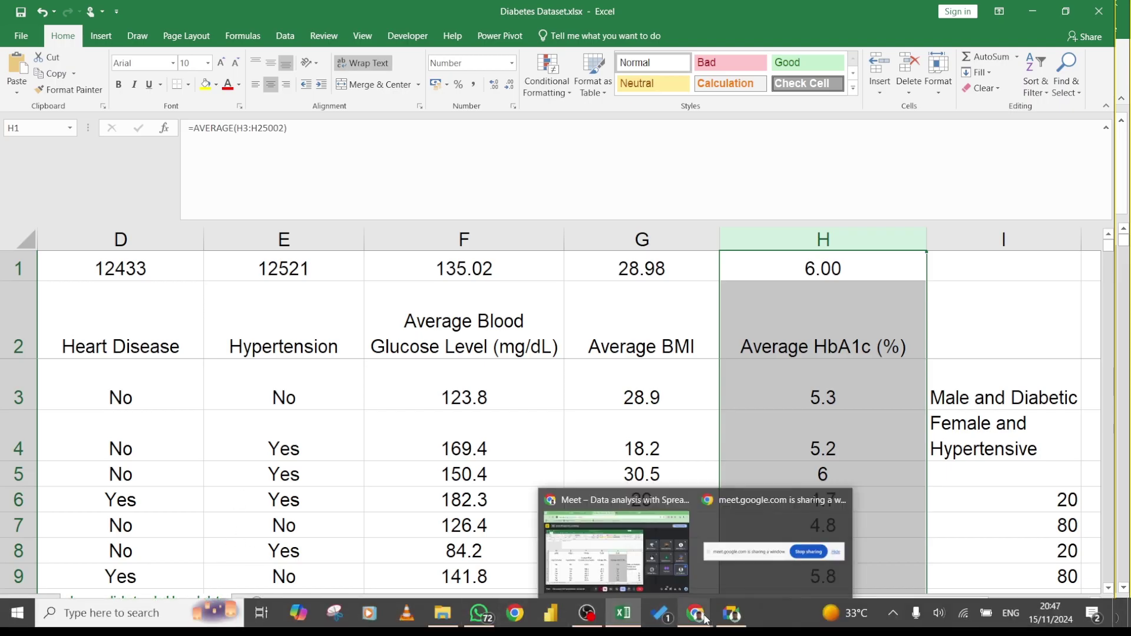
{"action": "left_click", "coordinate": [652, 570]}
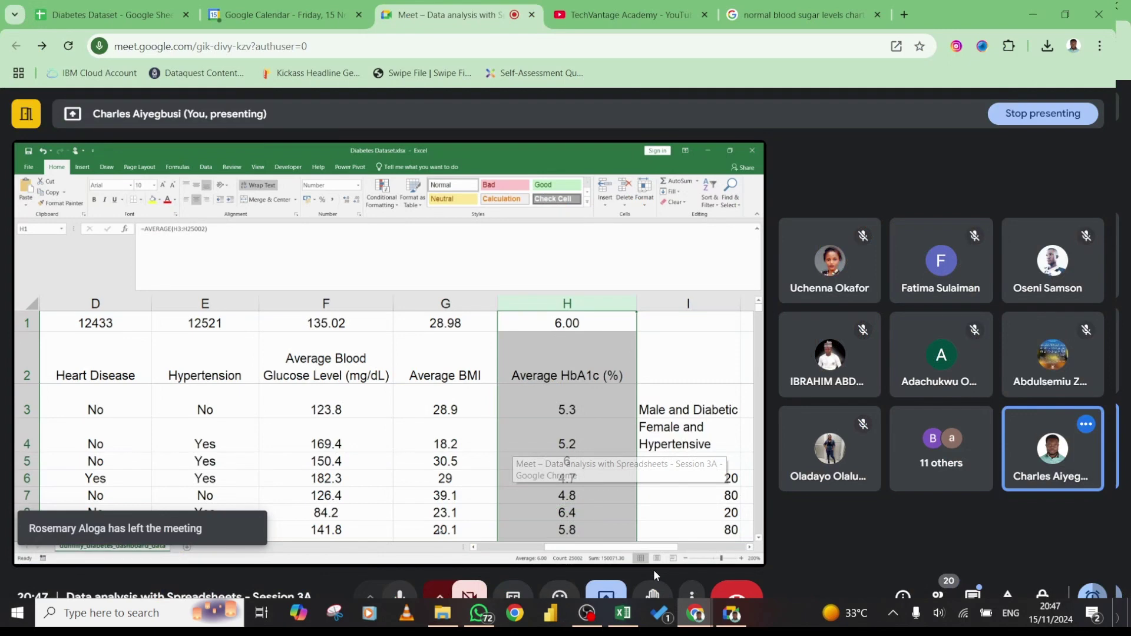
{"action": "left_click", "coordinate": [793, 8]}
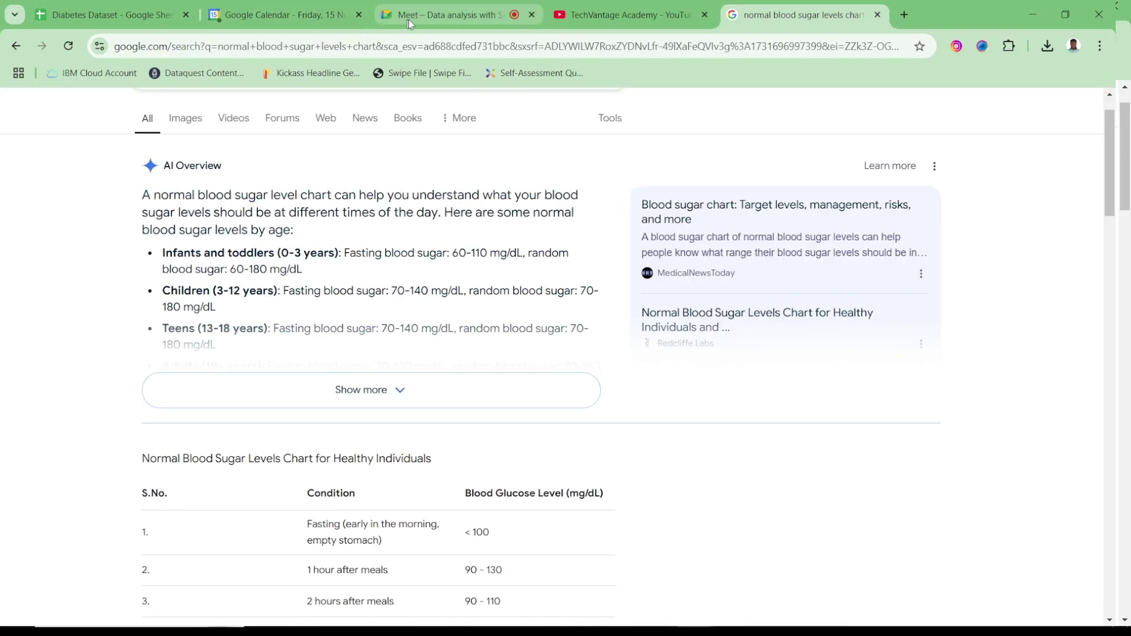
{"action": "left_click", "coordinate": [106, 14]}
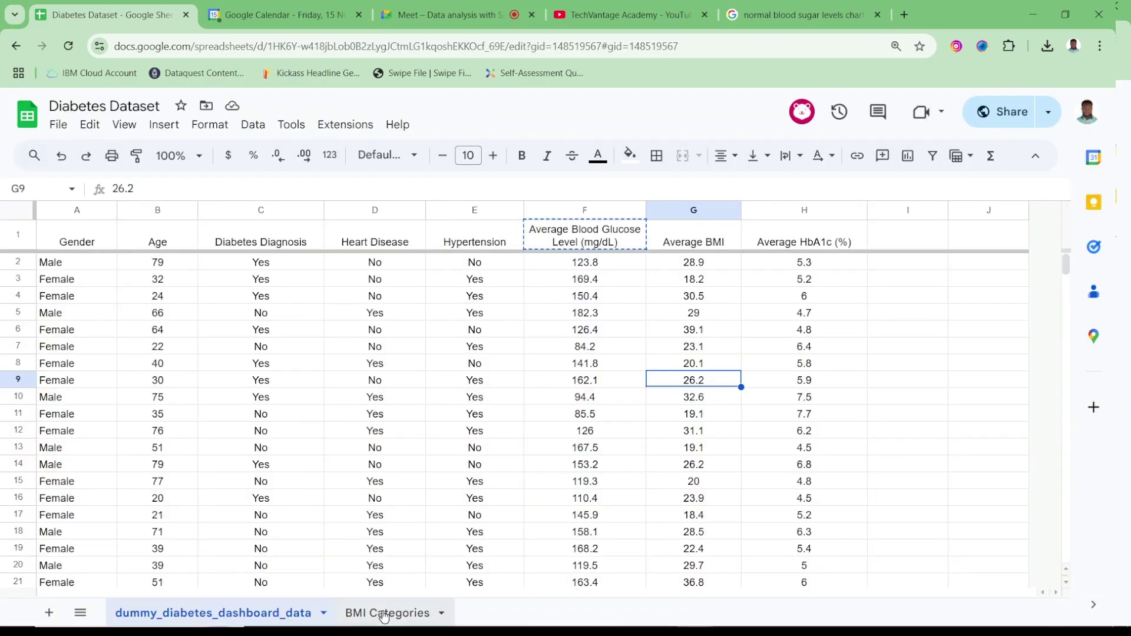
{"action": "left_click", "coordinate": [384, 614]}
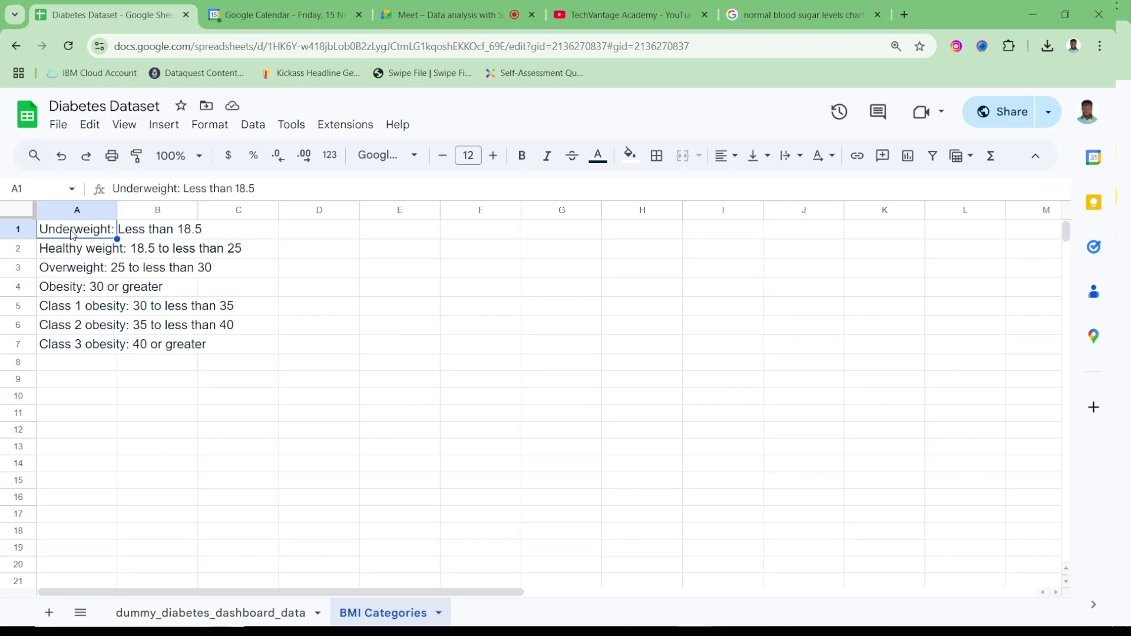
Step: Copy the BMI category list in A1:A7 from Google Sheets and paste it at A1 of Sheet1 in the Excel workbook
{"action": "left_click_drag", "start_coordinate": [73, 234], "coordinate": [83, 346]}
{"action": "key", "text": "ctrl+c"}
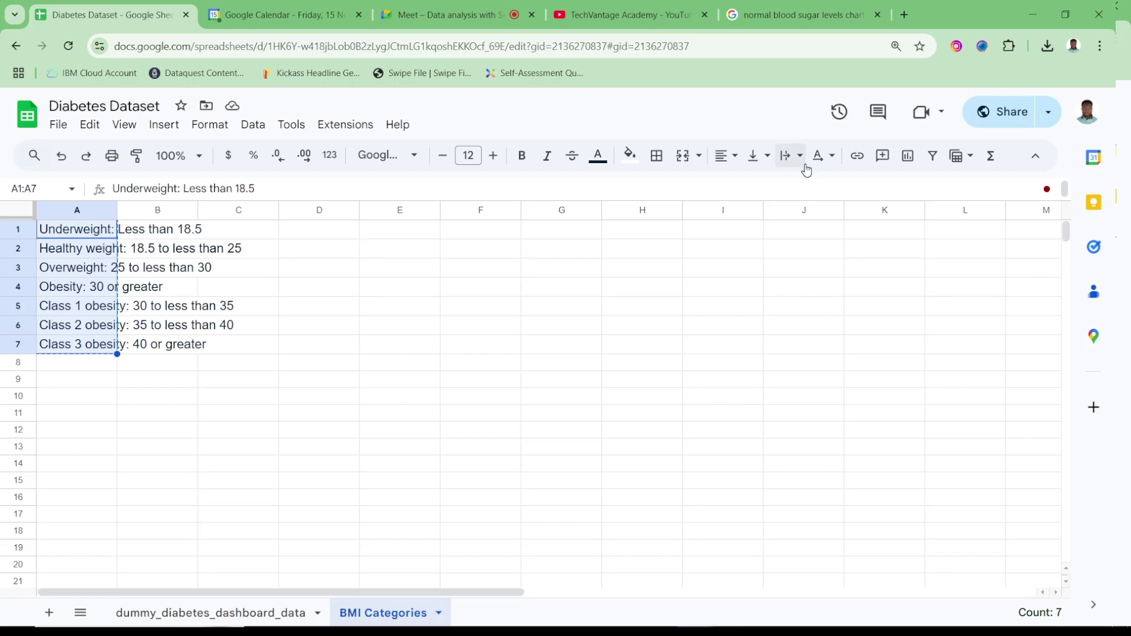
{"action": "mouse_move", "coordinate": [721, 626]}
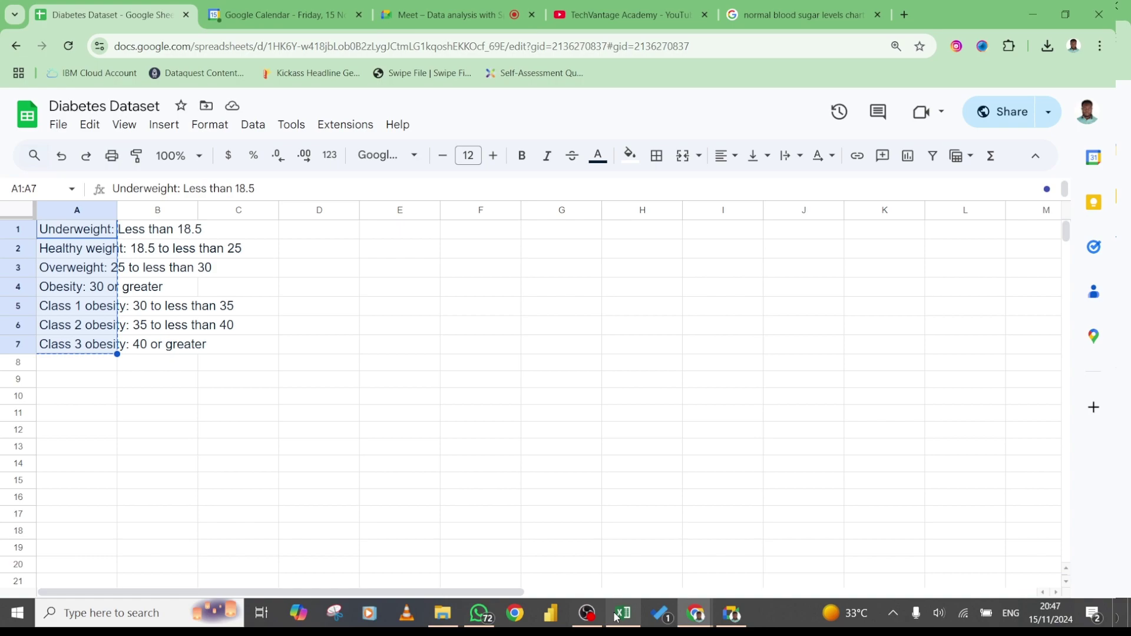
{"action": "left_click", "coordinate": [615, 616]}
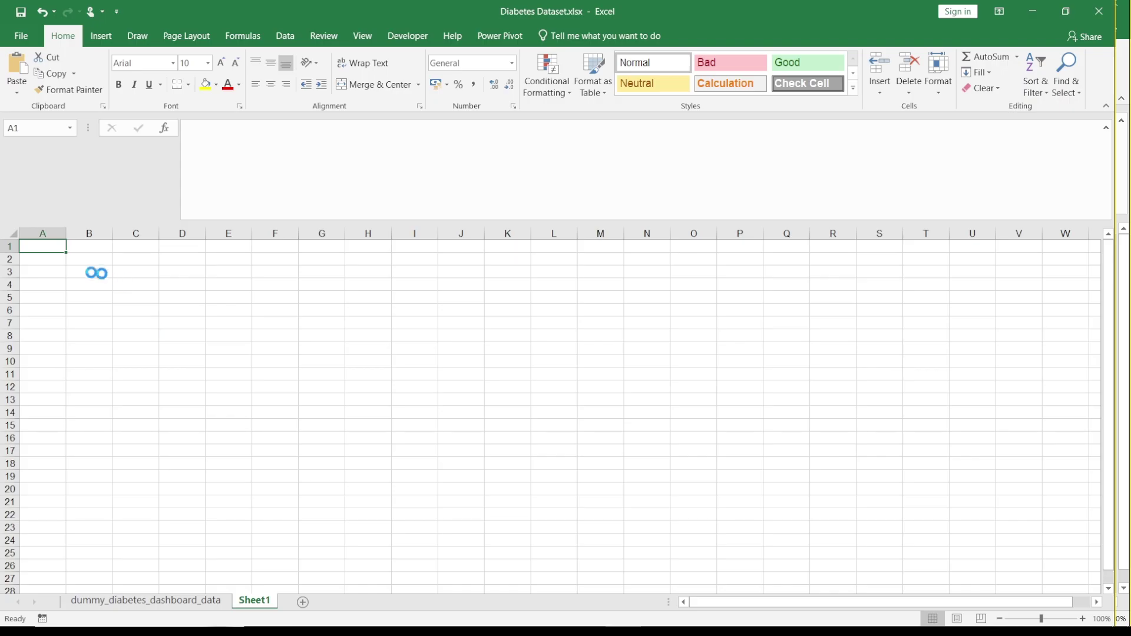
{"action": "left_click", "coordinate": [107, 290]}
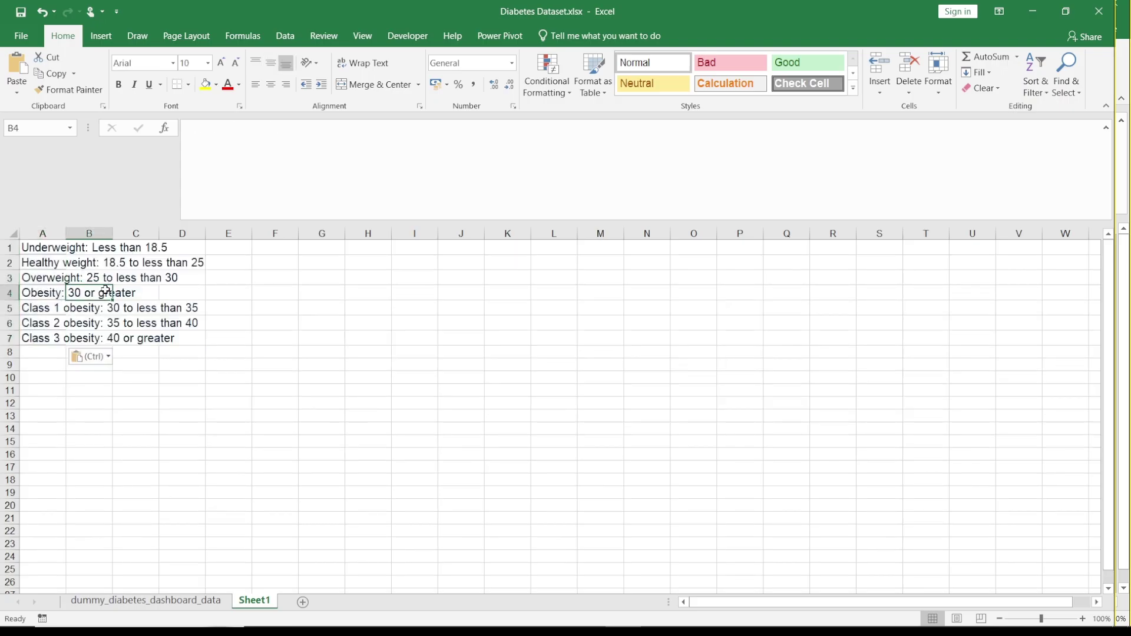
Step: Examine the pasted BMI categories, checking the underweight and healthy weight entries and their threshold ranges
{"action": "left_click", "coordinate": [52, 247]}
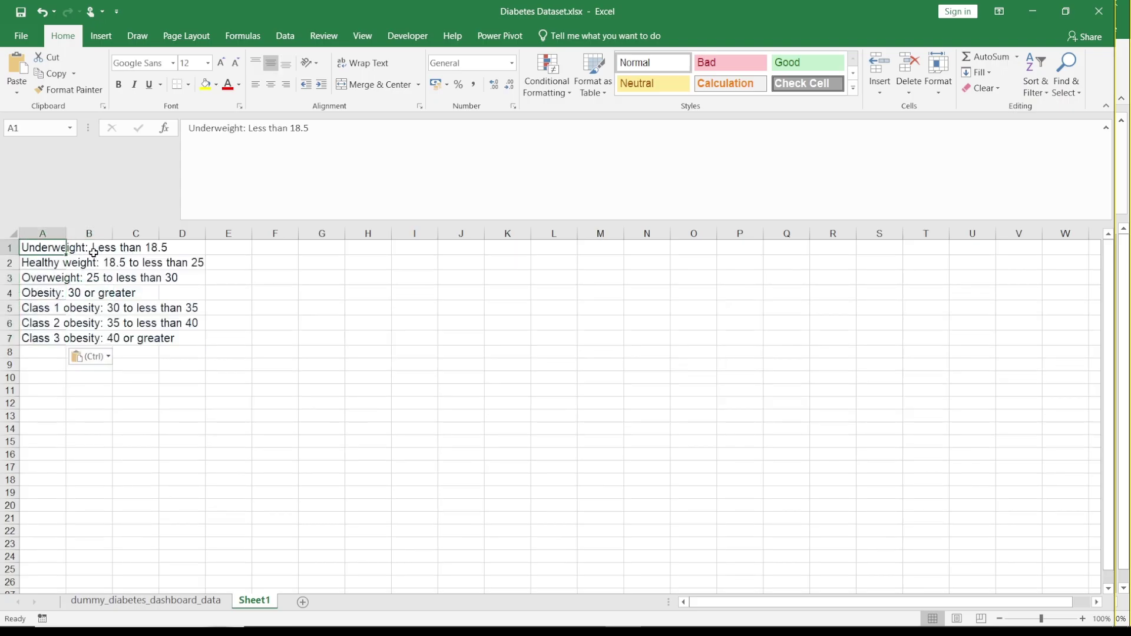
{"action": "left_click", "coordinate": [162, 251]}
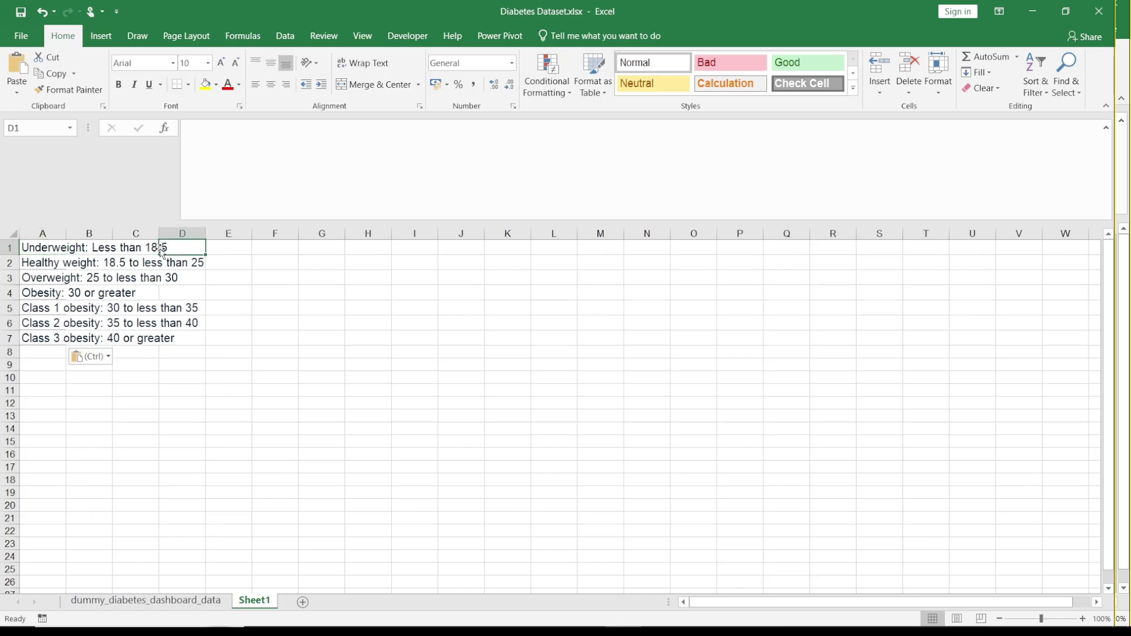
{"action": "key", "text": "Left"}
{"action": "key", "text": "Left"}
{"action": "key", "text": "Left"}
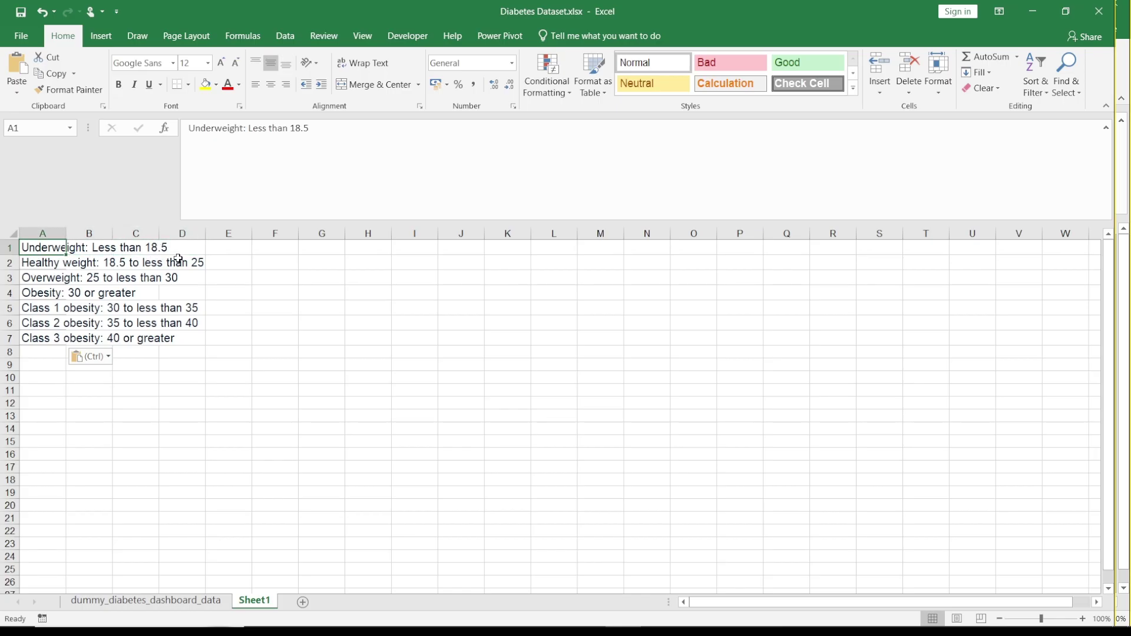
{"action": "key", "text": "Down"}
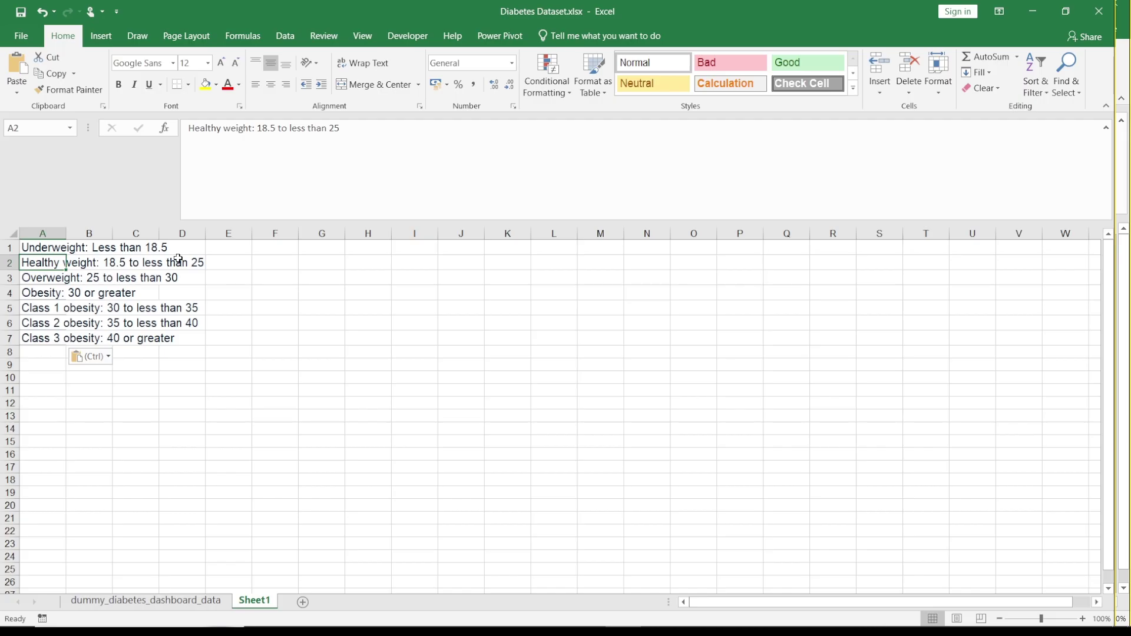
{"action": "left_click", "coordinate": [116, 268]}
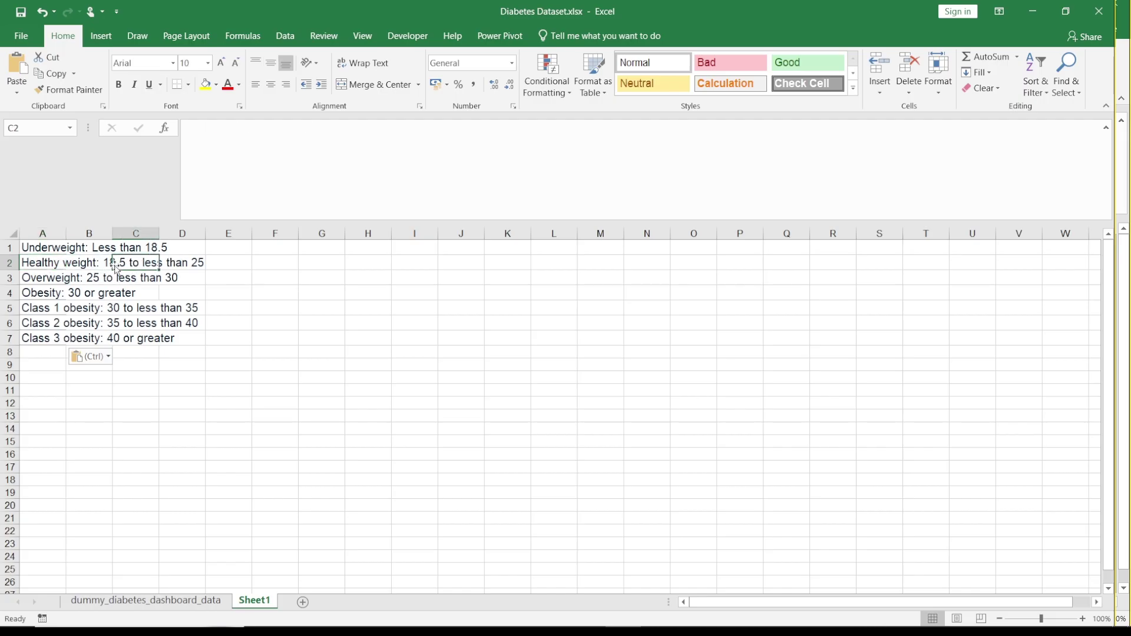
{"action": "left_click", "coordinate": [54, 265]}
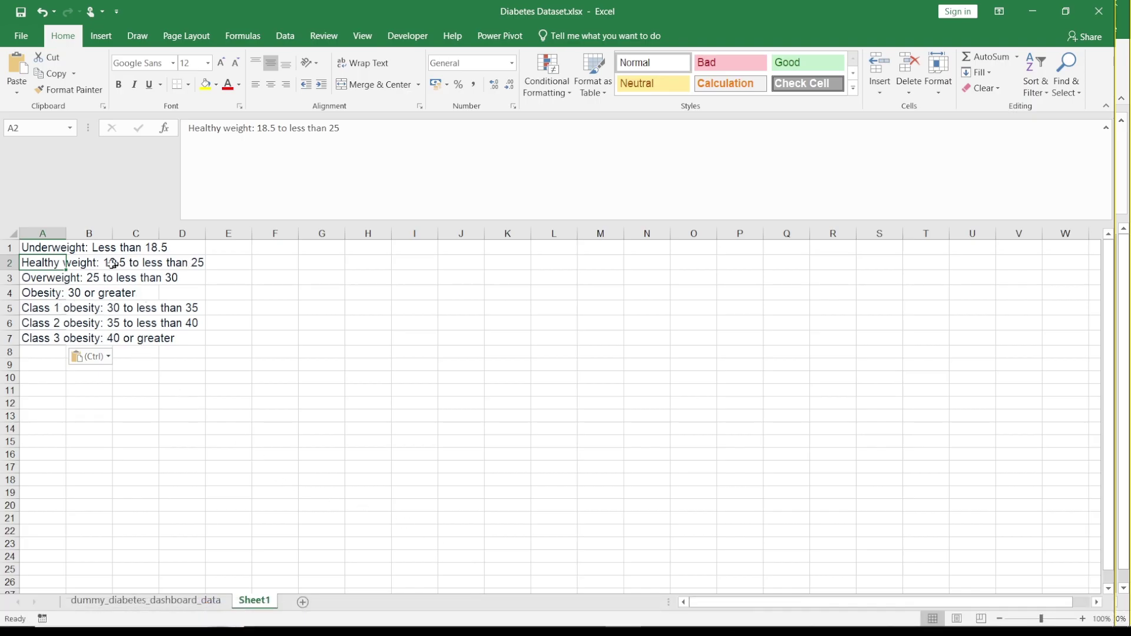
{"action": "left_click", "coordinate": [41, 248]}
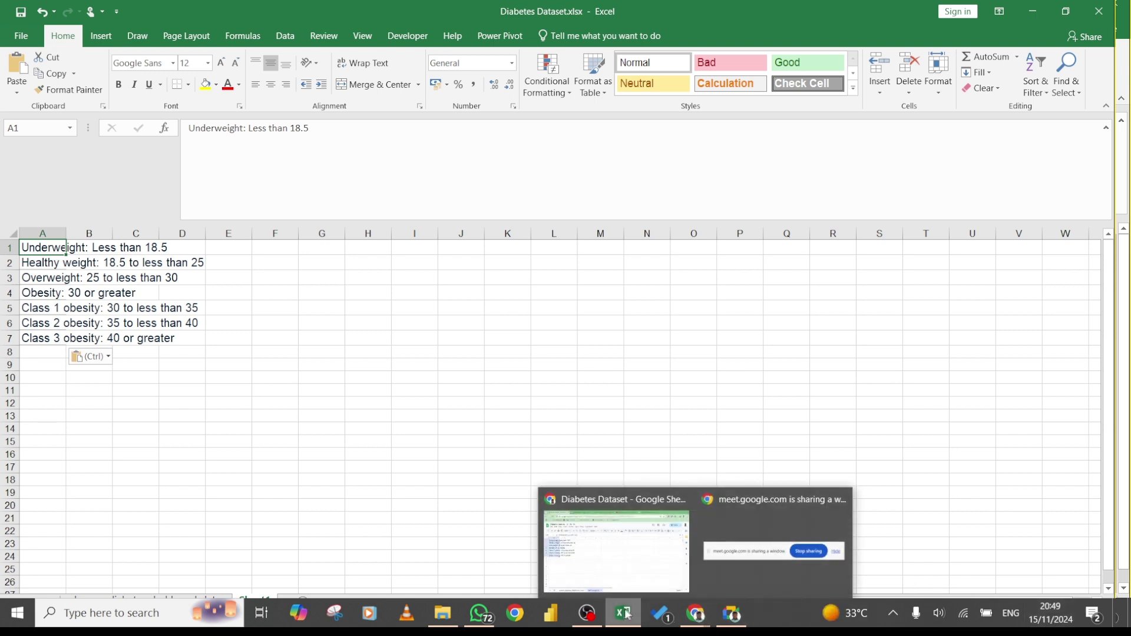
Step: Switch to Chrome and open the Google Meet session to check the meeting
{"action": "mouse_move", "coordinate": [588, 614]}
{"action": "left_click", "coordinate": [611, 576]}
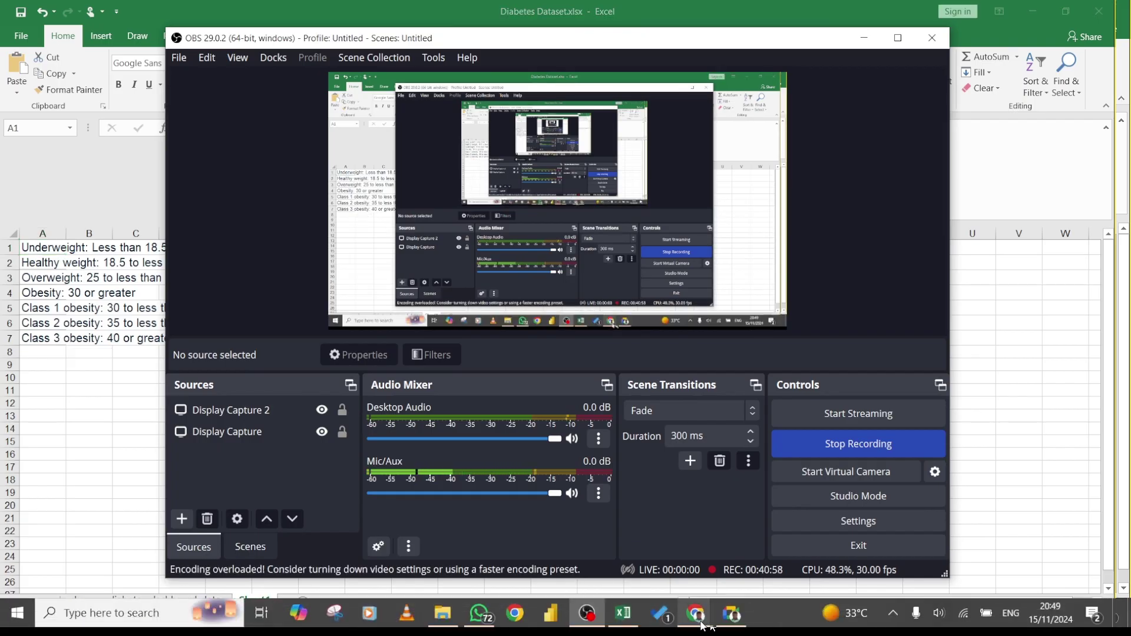
{"action": "mouse_move", "coordinate": [710, 615]}
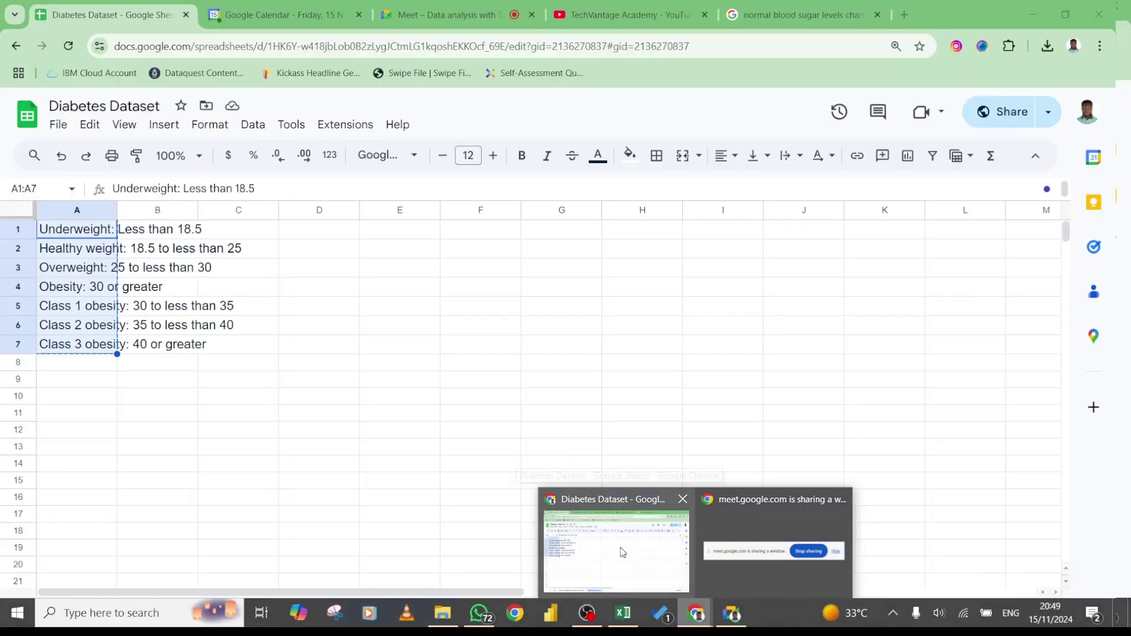
{"action": "left_click", "coordinate": [622, 553]}
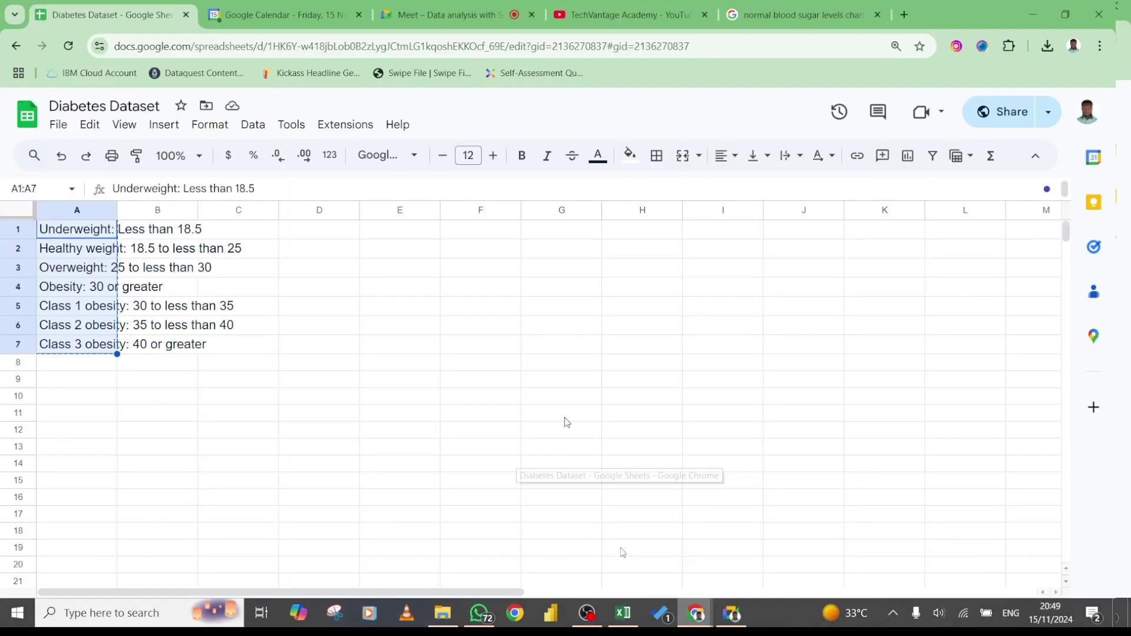
{"action": "left_click", "coordinate": [448, 15]}
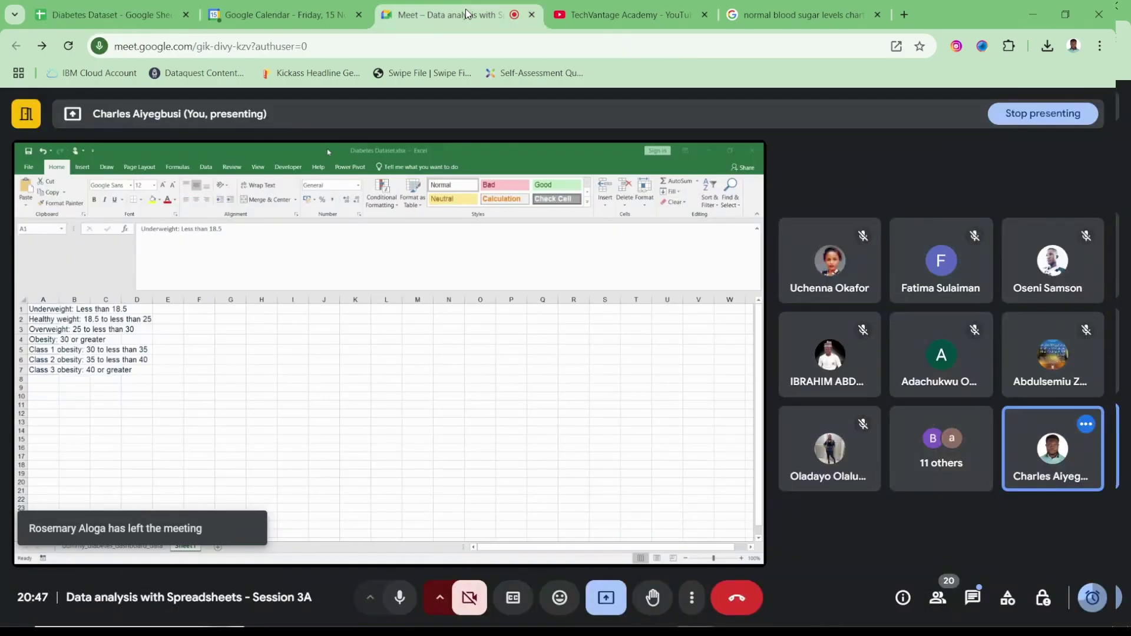